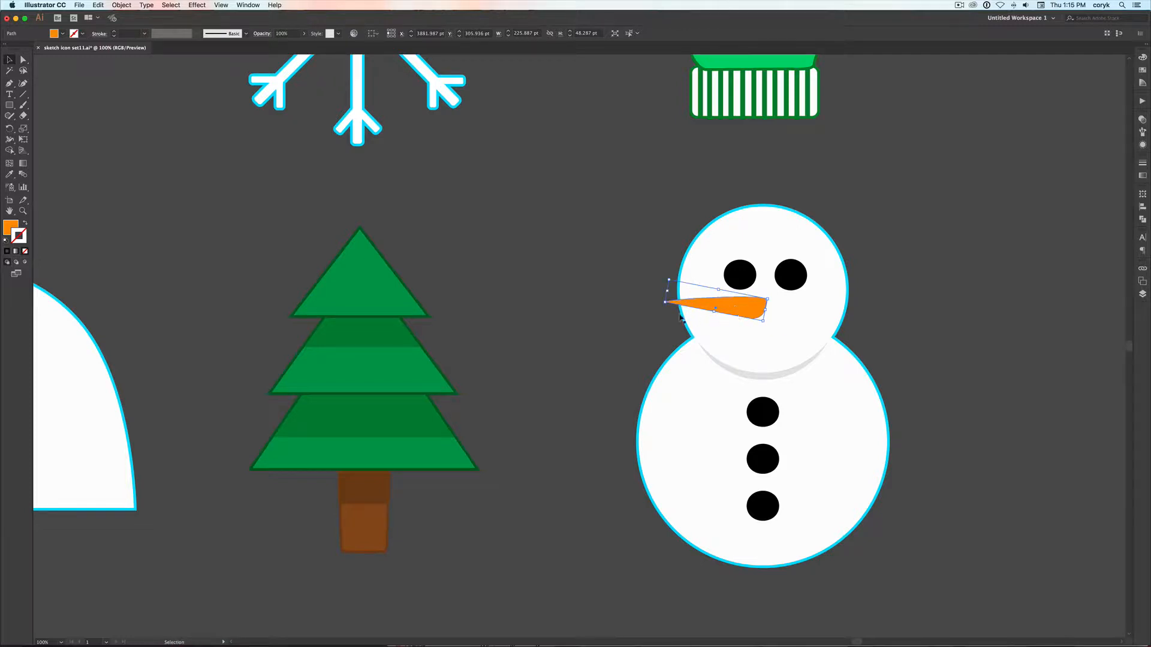
Enlarge the carrot nose to about 298 by 64 pt and lock the nose and the stacked head circles
left_click_drag(660, 303, 629, 309)
left_click(691, 340)
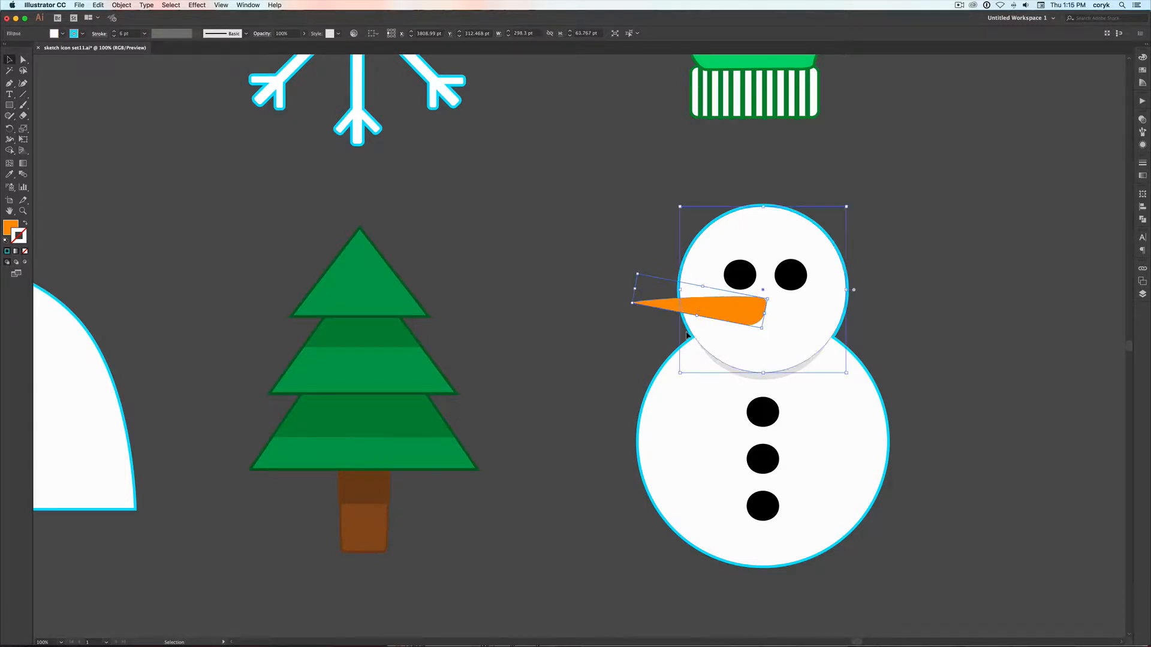
key("super+2")
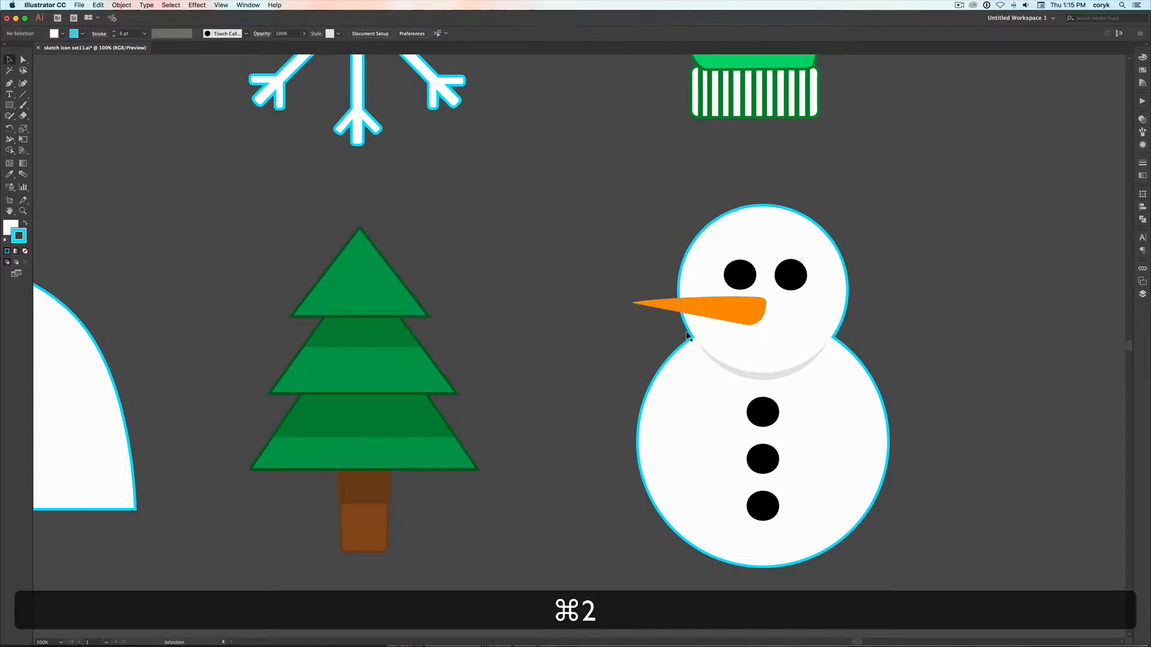
left_click(692, 331)
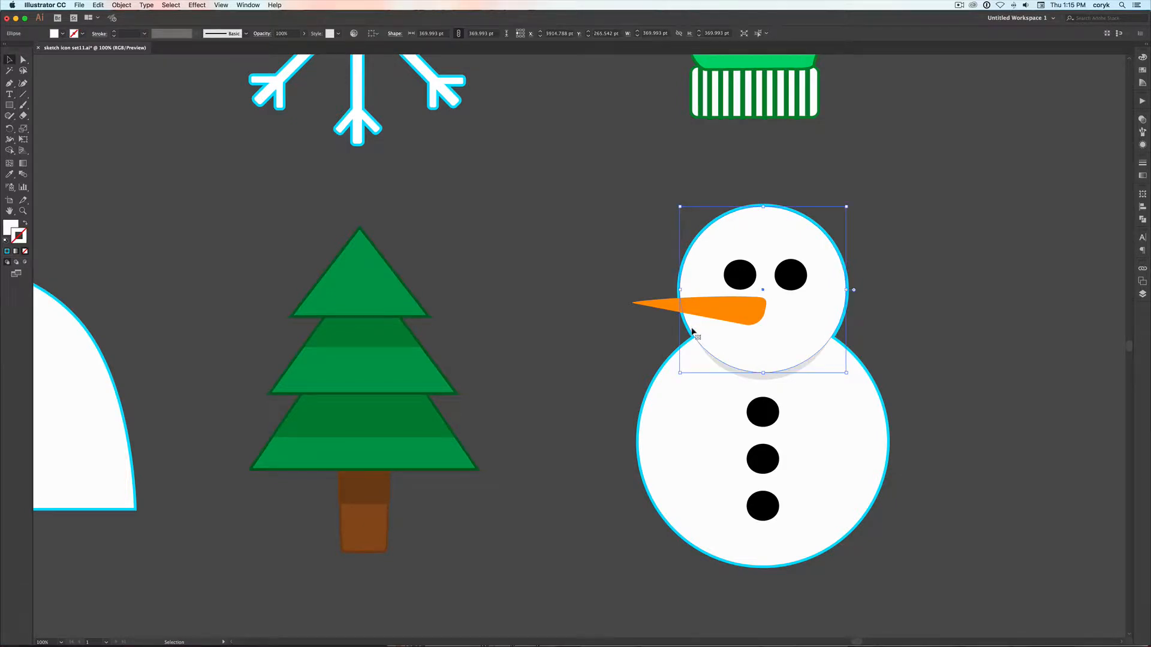
key("super+2")
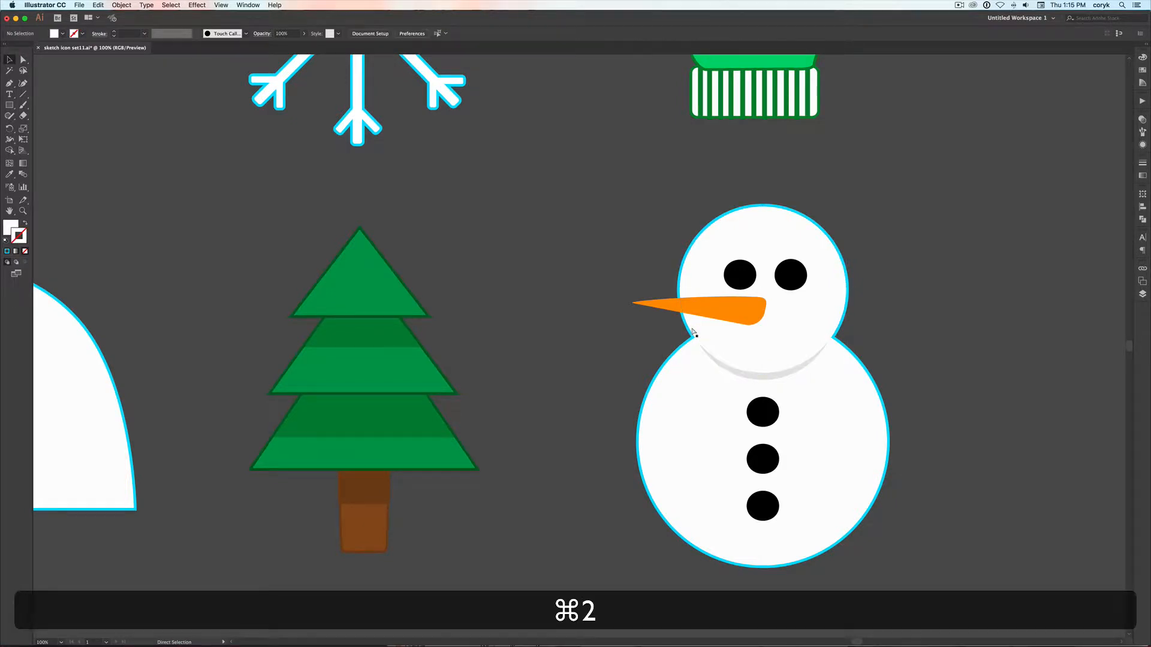
left_click(692, 331)
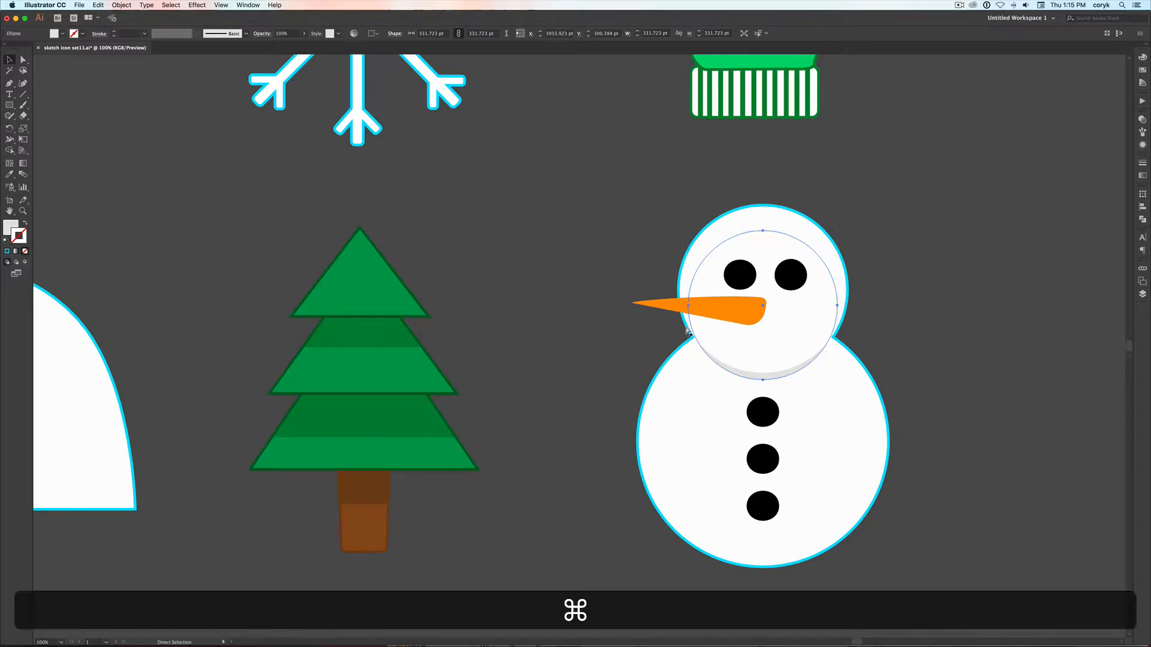
key("super+2")
left_click(687, 329)
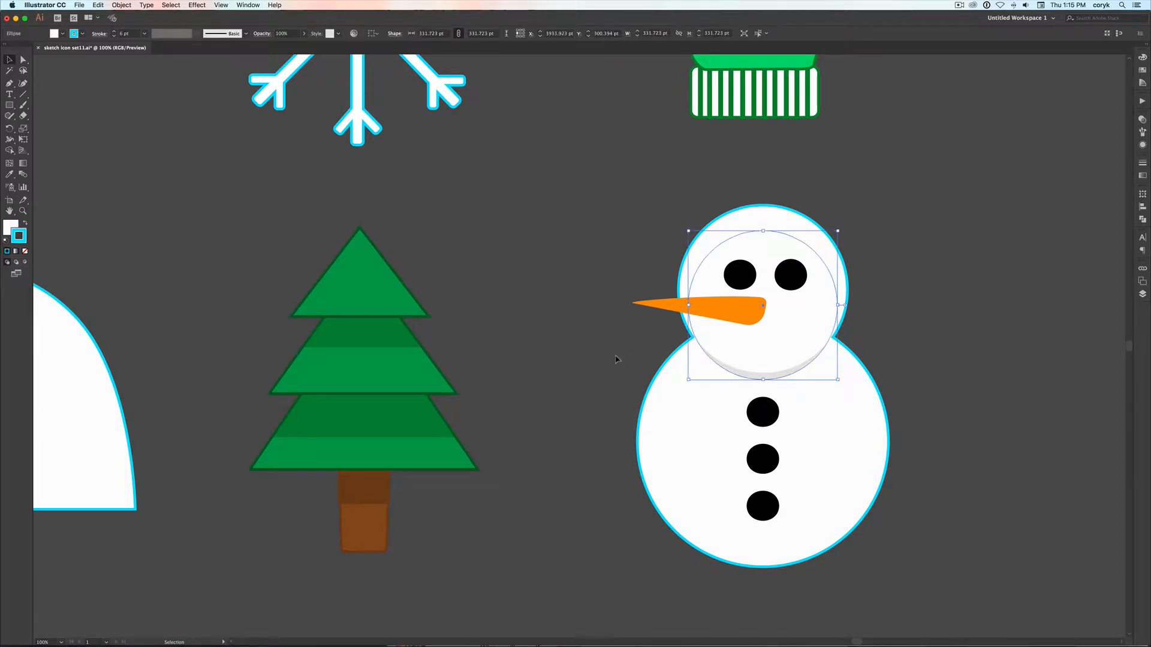
left_click_drag(764, 349, 602, 344)
left_click_drag(745, 337, 563, 342)
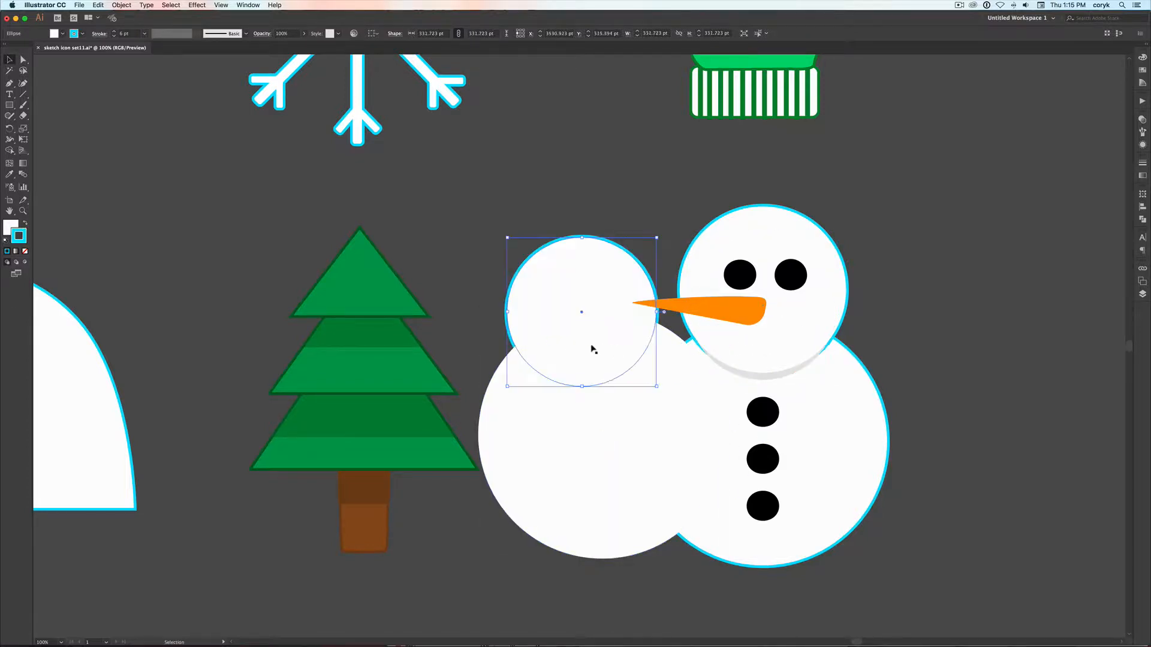
left_click_drag(731, 337, 564, 335)
left_click(596, 325, "shift")
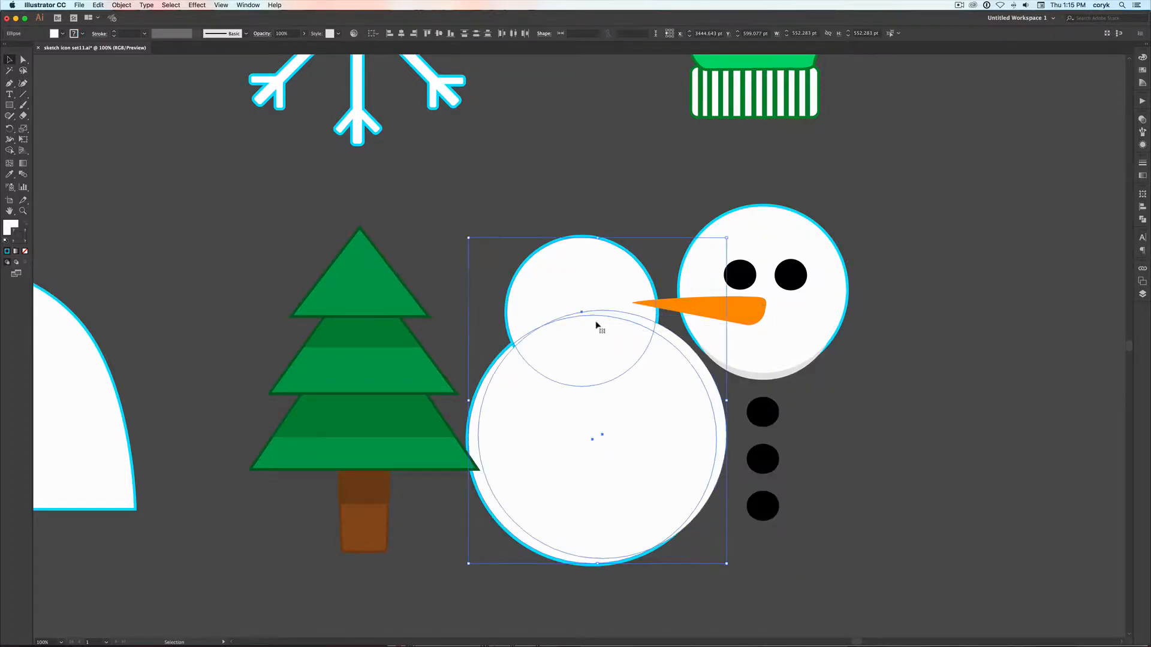
key("super+z")
key("super+z")
key("super+z")
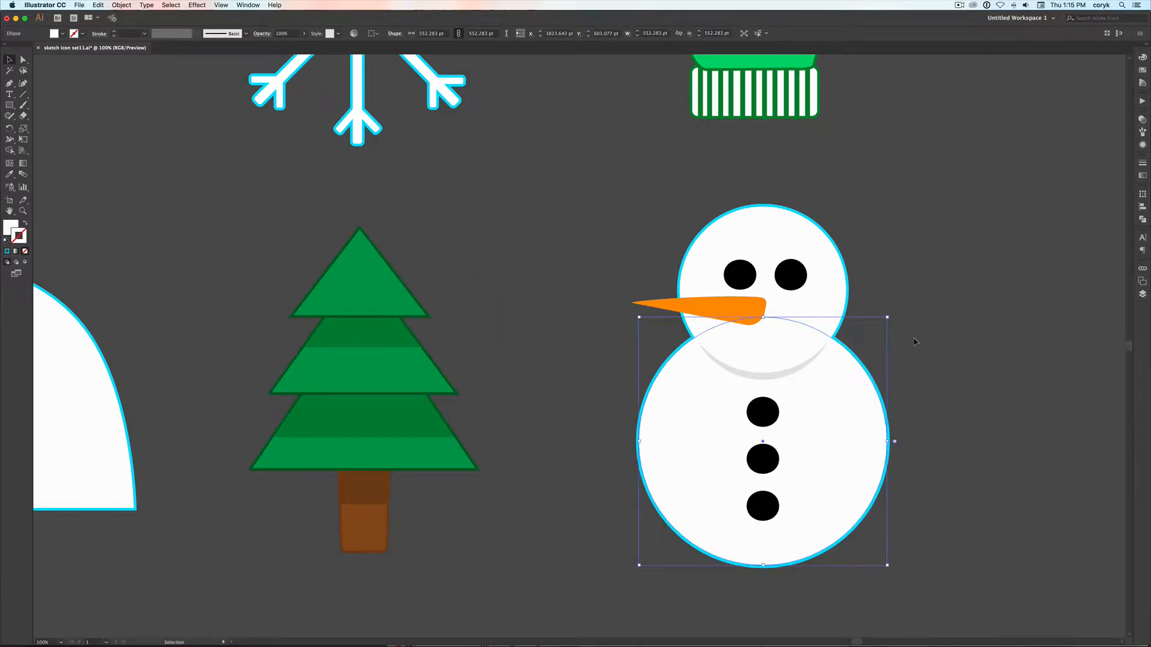
Lock the snowman's white body circle and set the outlined body circle behind it to a 39 pt stroke
key("super")
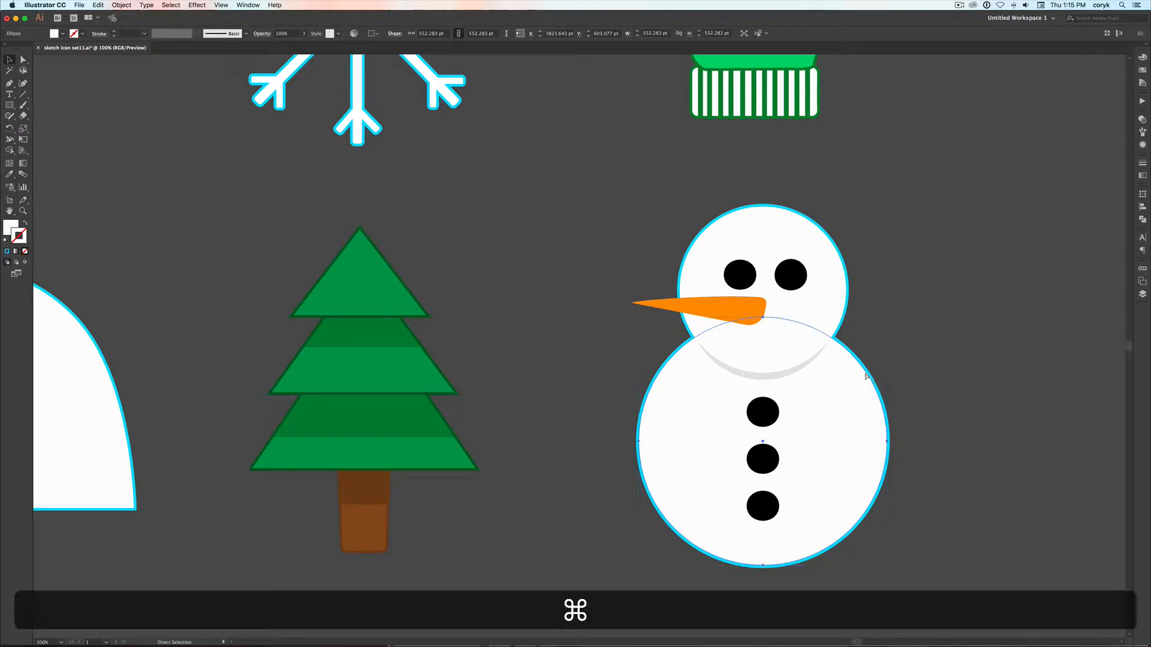
key("super+2")
left_click(865, 376)
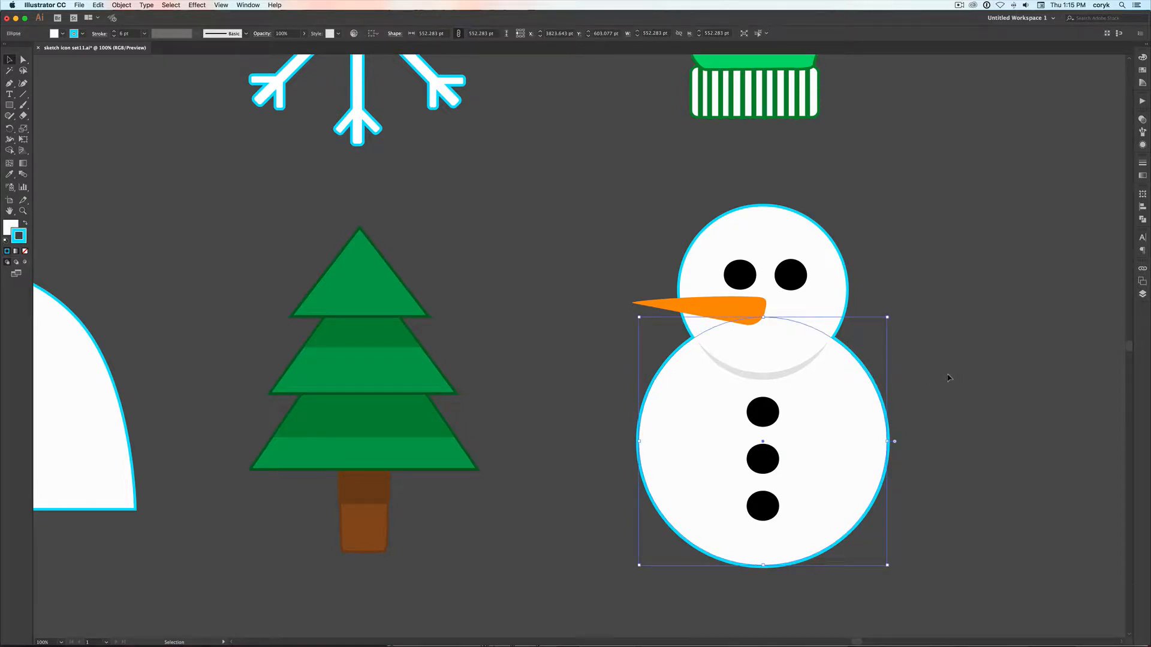
left_click(1144, 164)
left_click(1061, 172)
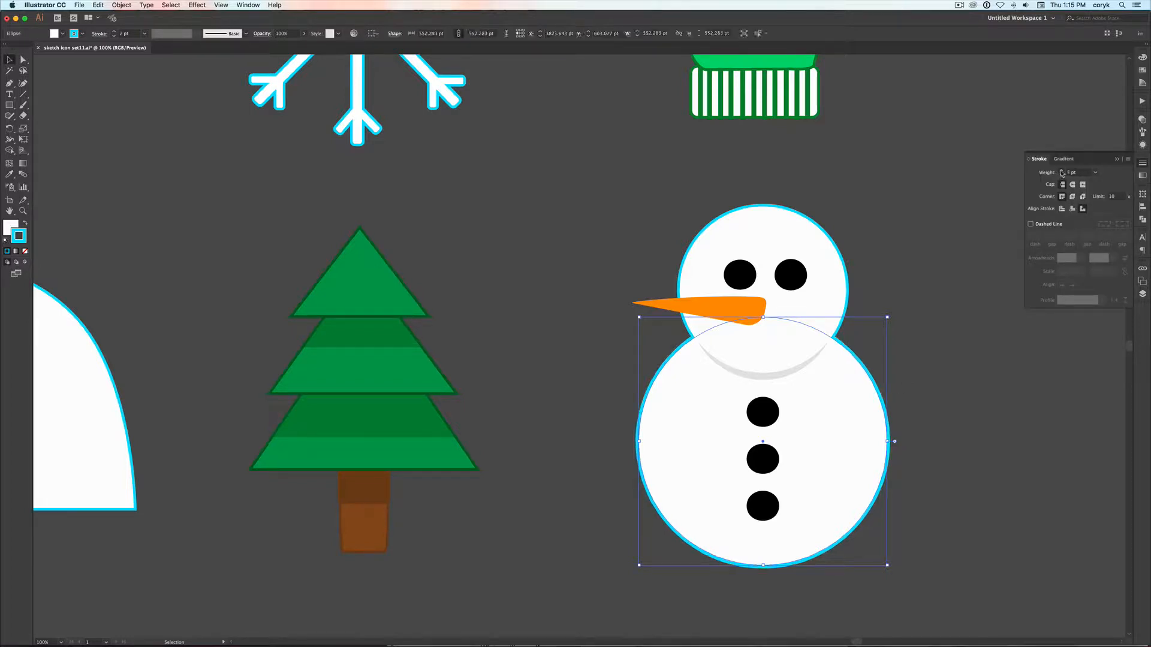
left_click(1061, 171)
left_click(1061, 171)
left_click(1062, 171)
left_click(1061, 172)
left_click_drag(1062, 172, 1061, 172)
left_click(1061, 172)
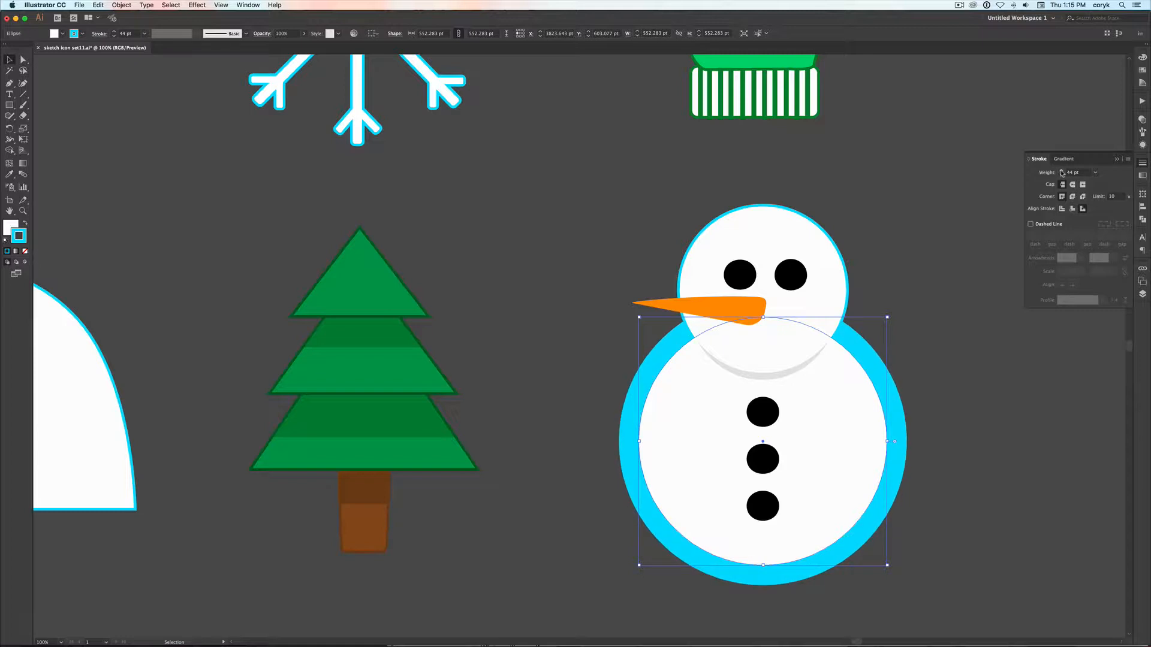
left_click(1061, 175)
left_click(1062, 175)
left_click(1061, 175)
left_click(1061, 175)
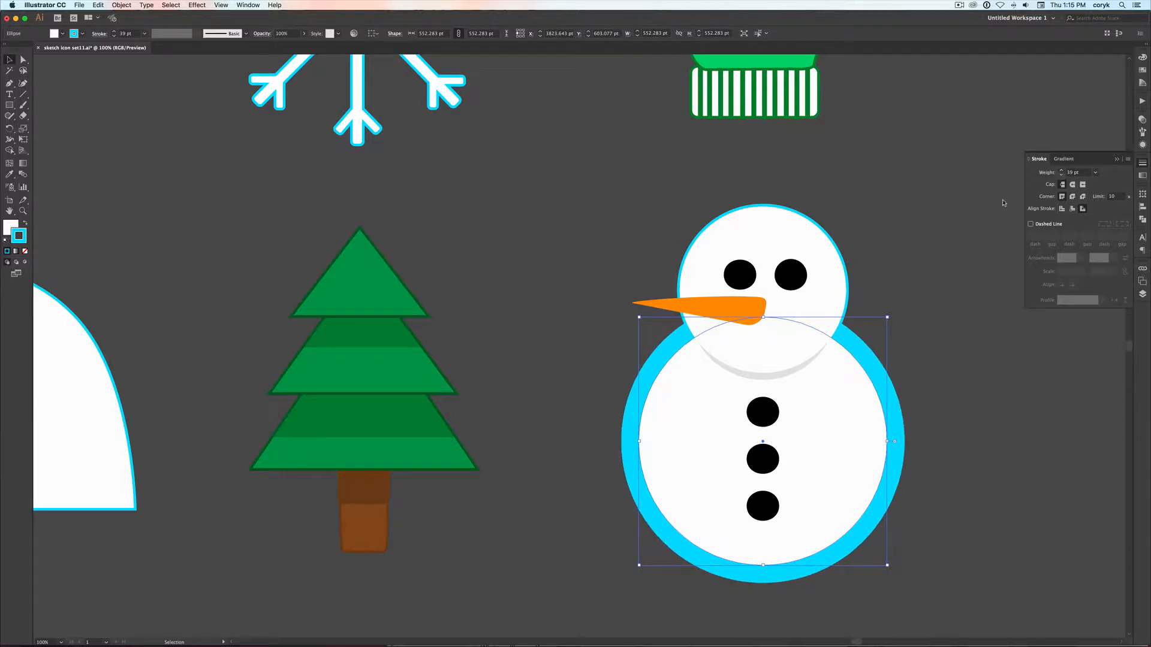
left_click(895, 259)
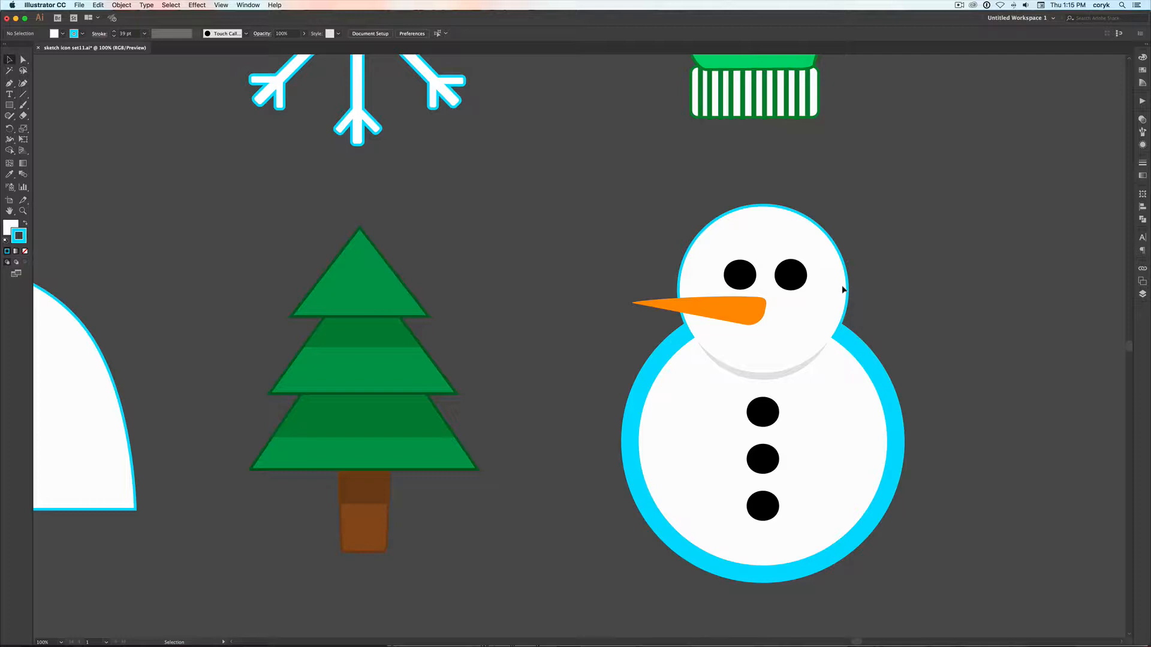
Unlock all artwork, then lock only the snowman's front white head circle
key("alt+super+2")
left_click(885, 282)
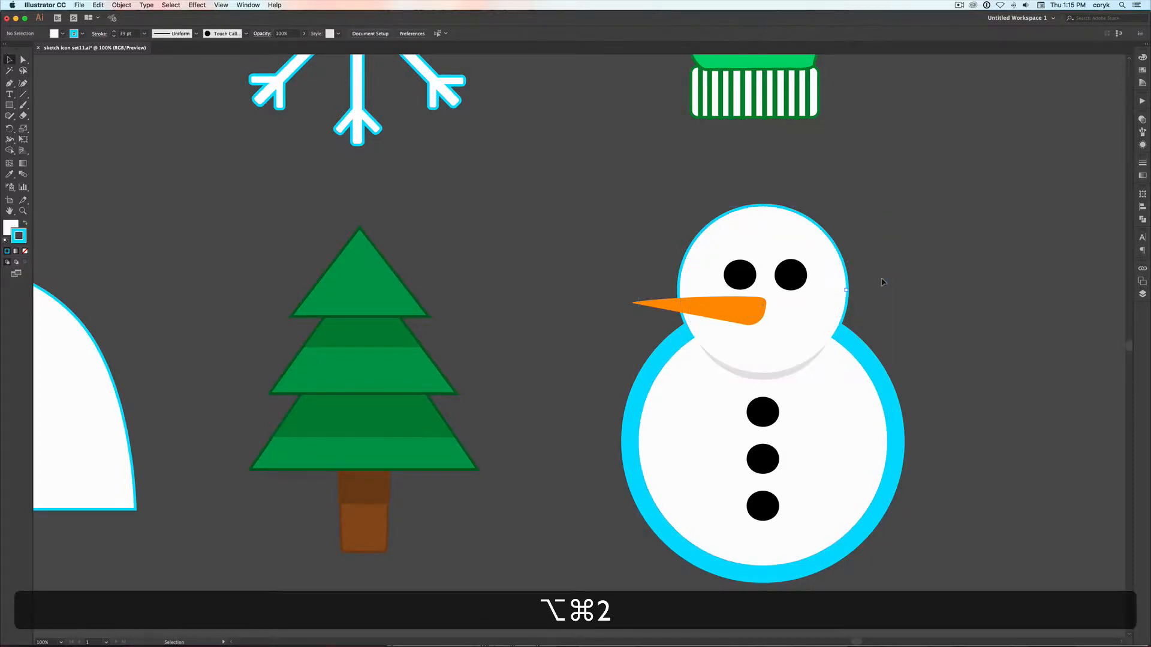
left_click(833, 276)
key("super+2")
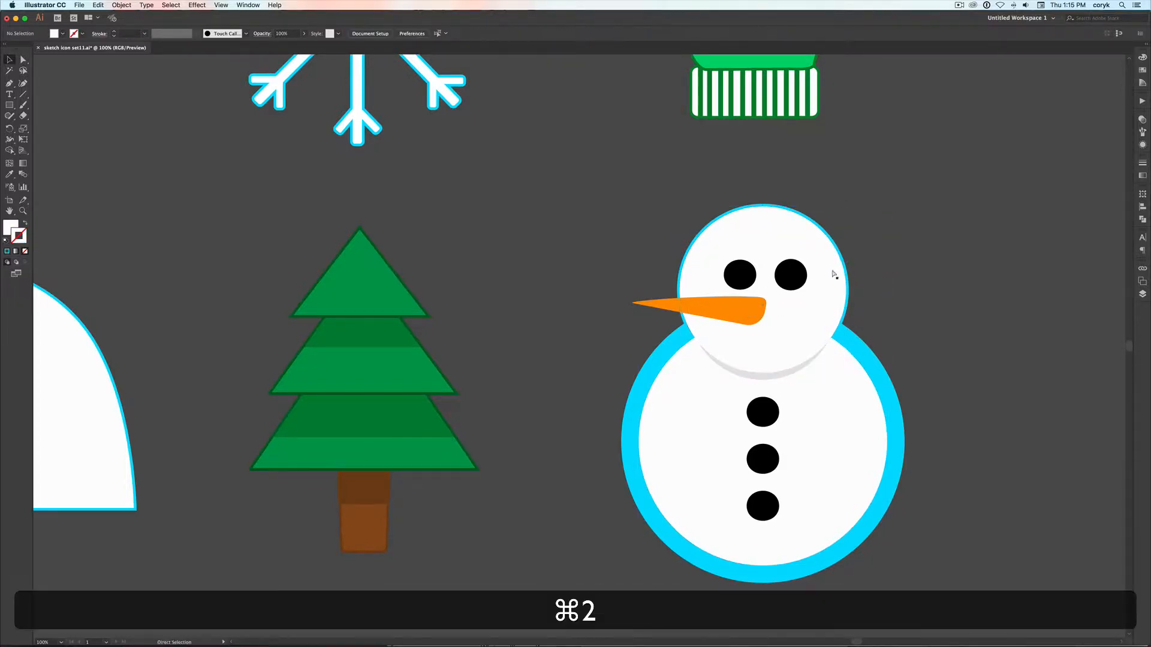
Set the stroke weight of the snowman's outlined head circle to 40 pt
left_click(831, 258)
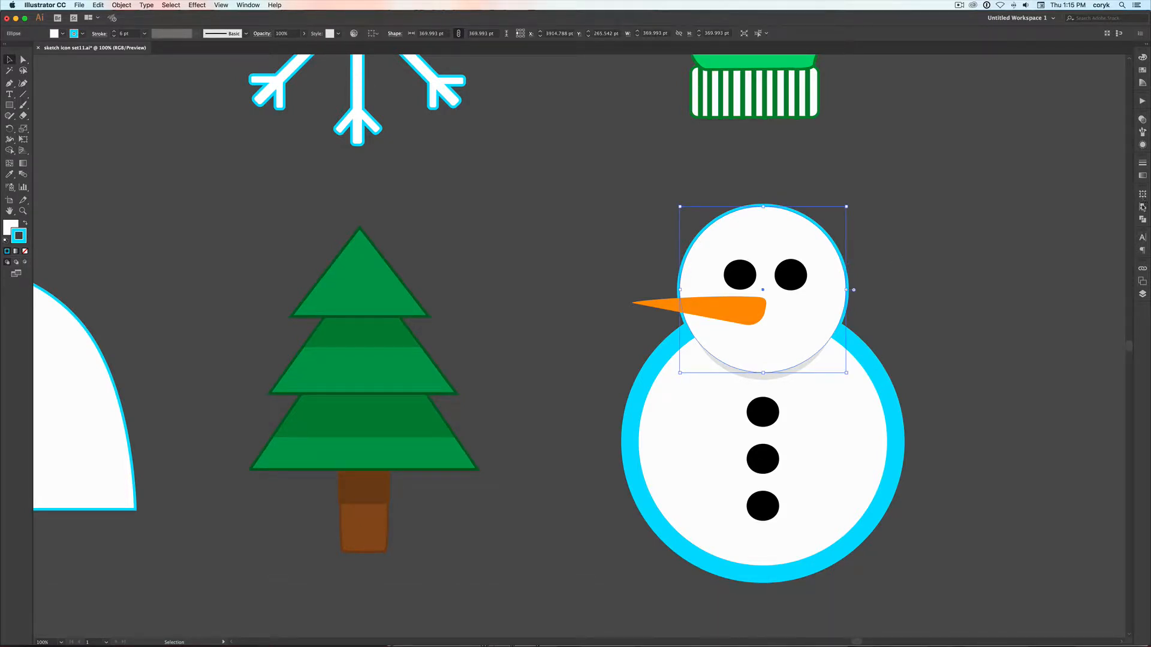
left_click(1142, 163)
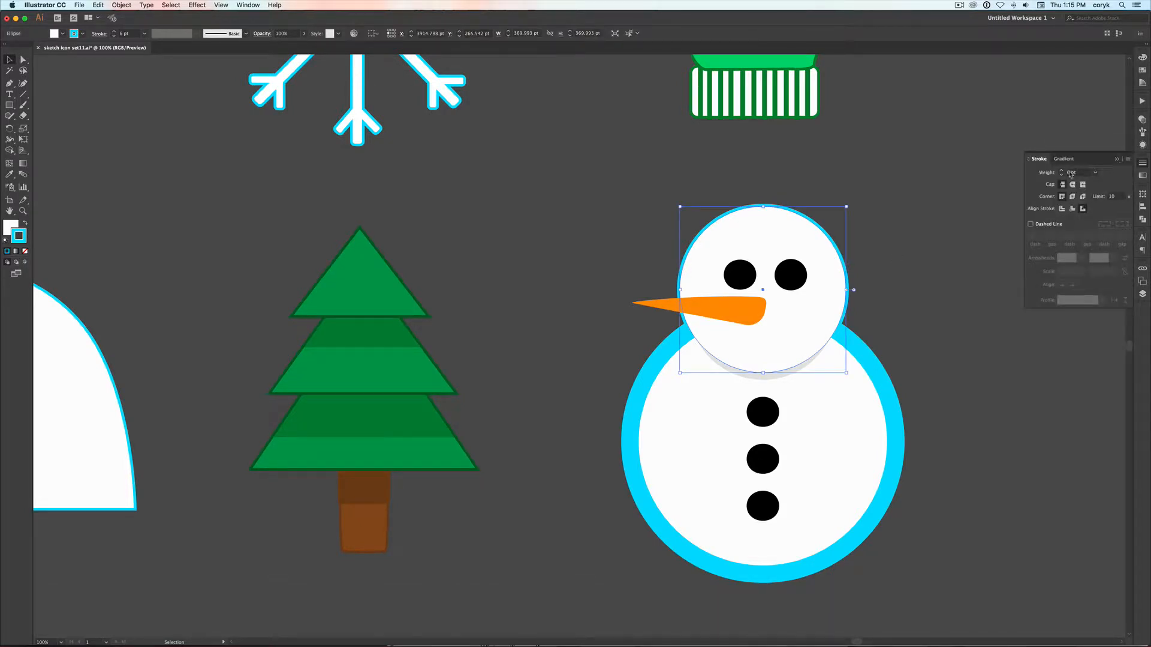
left_click(1070, 173)
type("40")
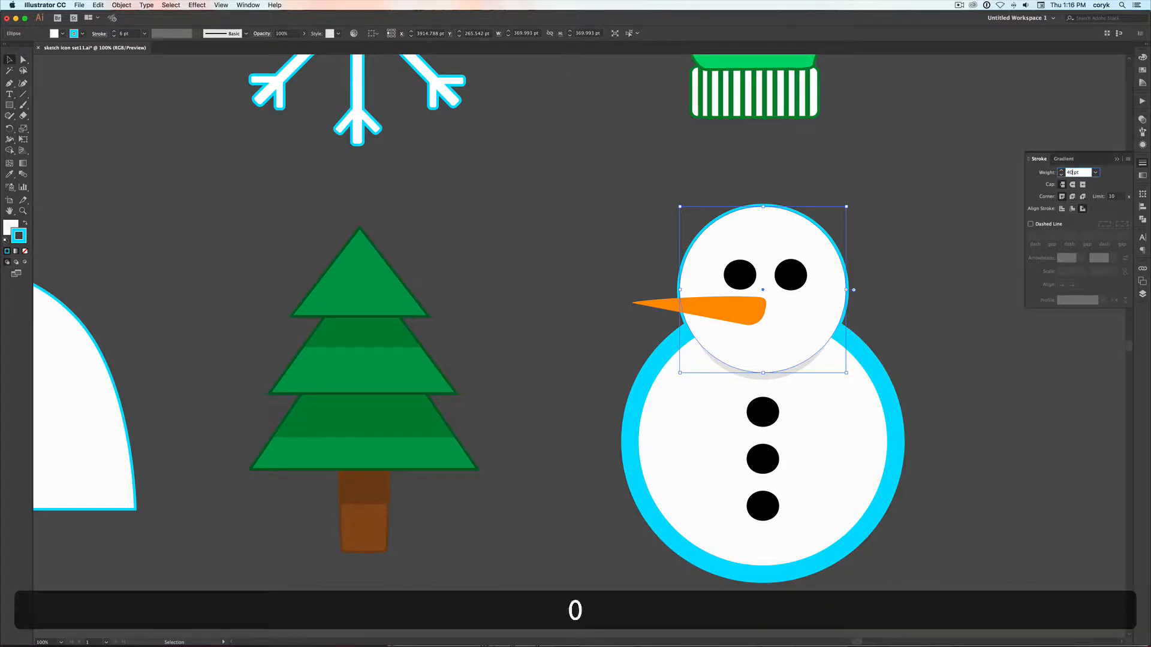
key("Return")
left_click(959, 240)
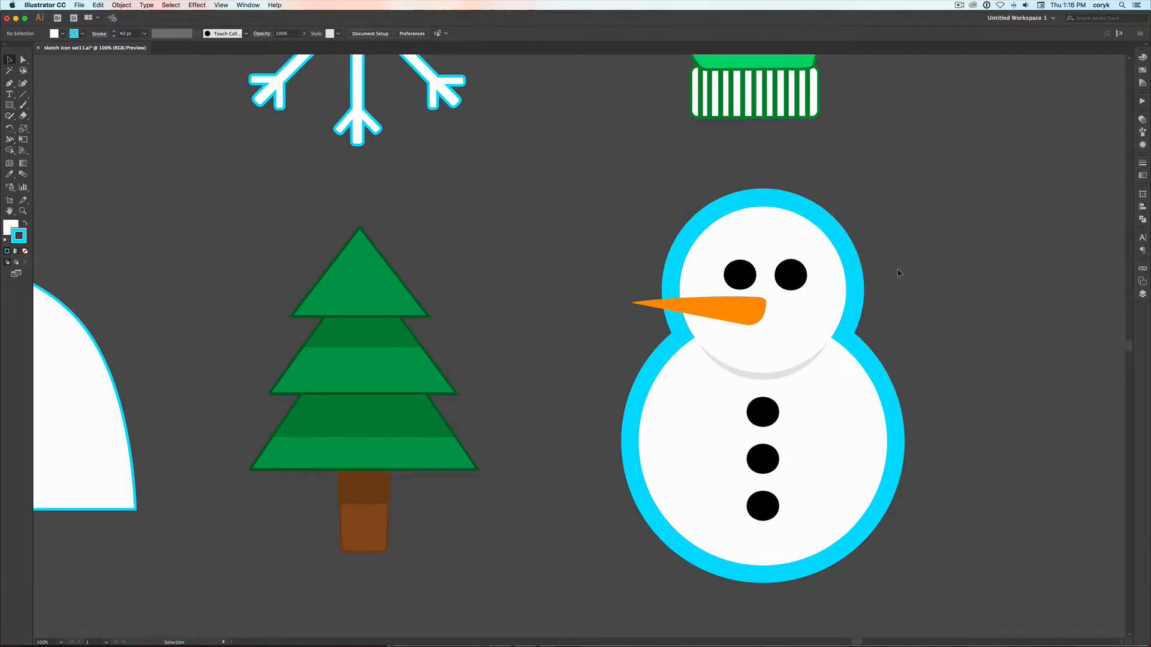
Copy the carrot nose, paste the duplicate in place behind it, and send the duplicate to the back
left_click(741, 316)
key("cmd+c")
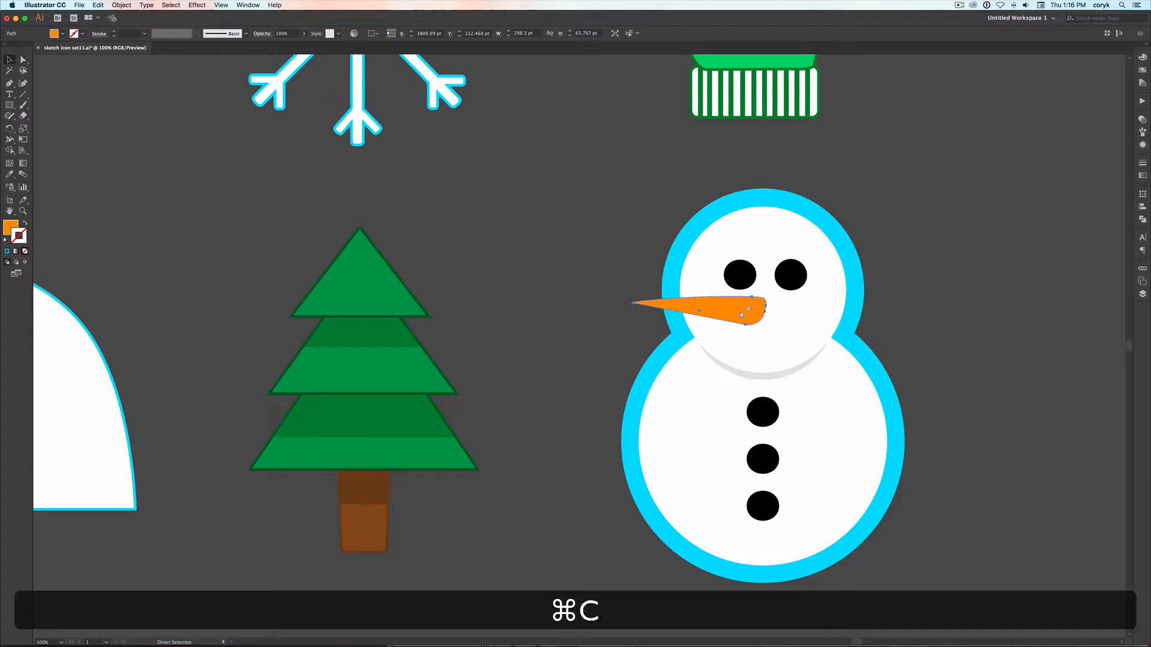
key("super+b")
key("shift+super+b")
key("shift+super+bracketleft")
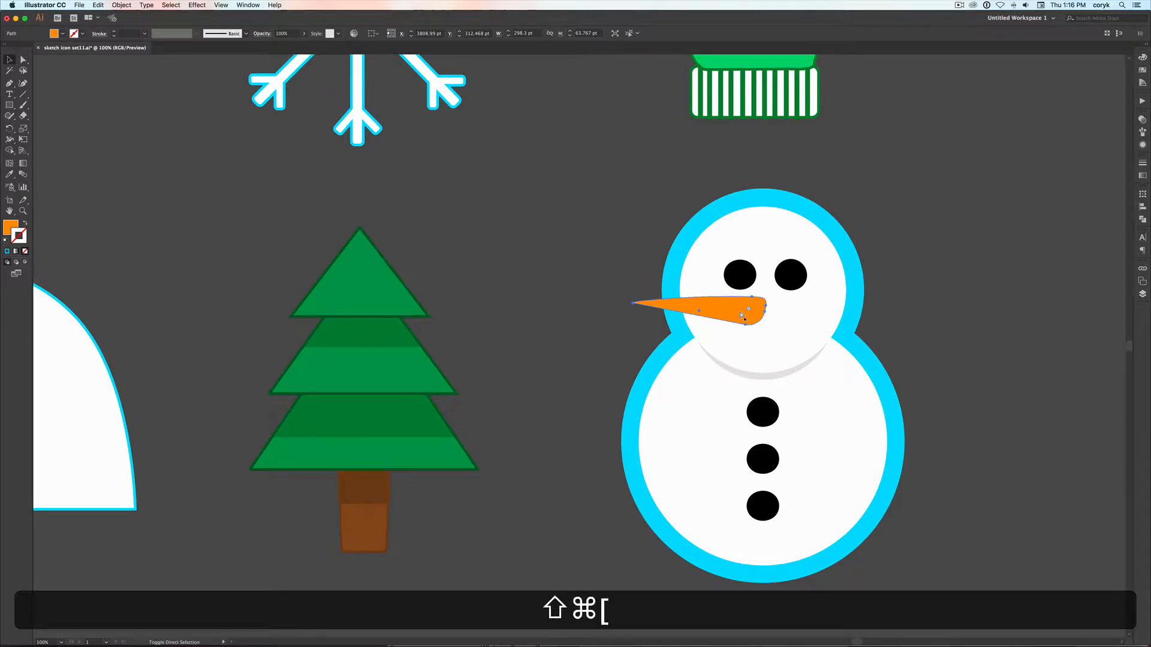
Give the rear copy of the carrot nose a 40 pt cyan stroke
left_click(1142, 165)
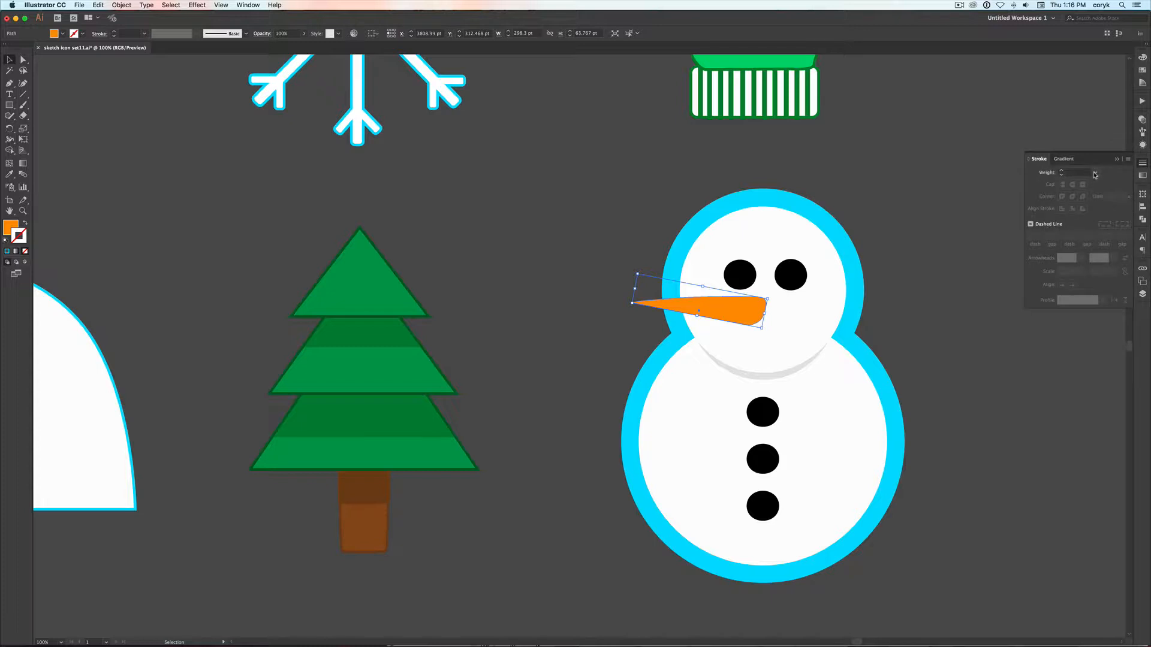
left_click(1095, 173)
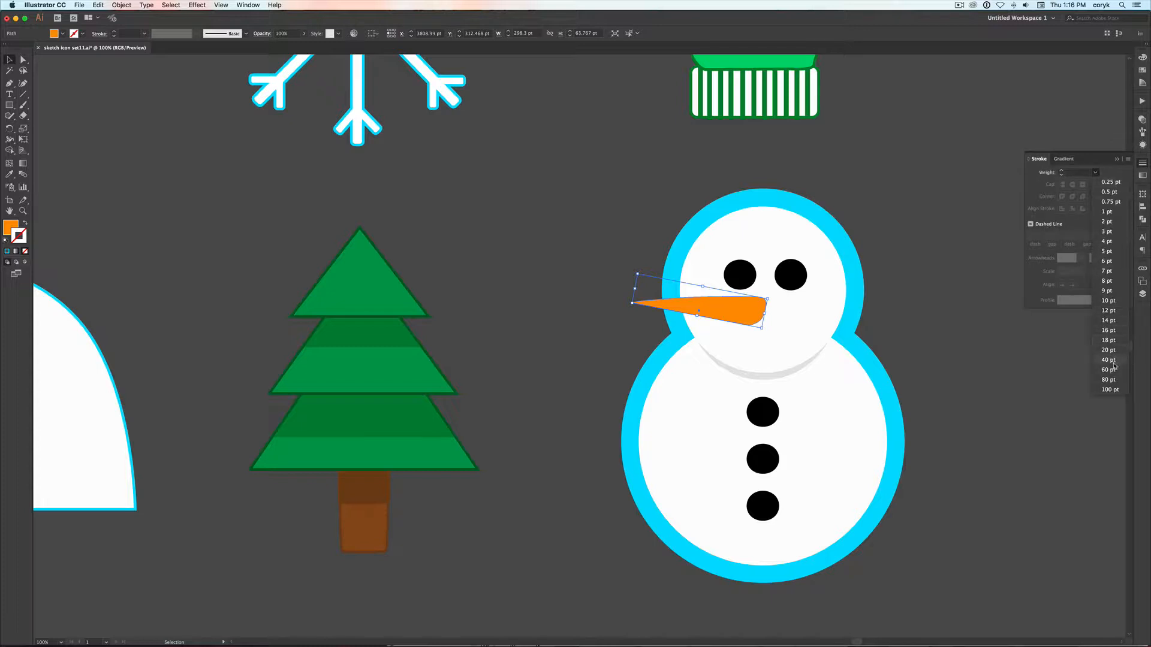
left_click(1109, 361)
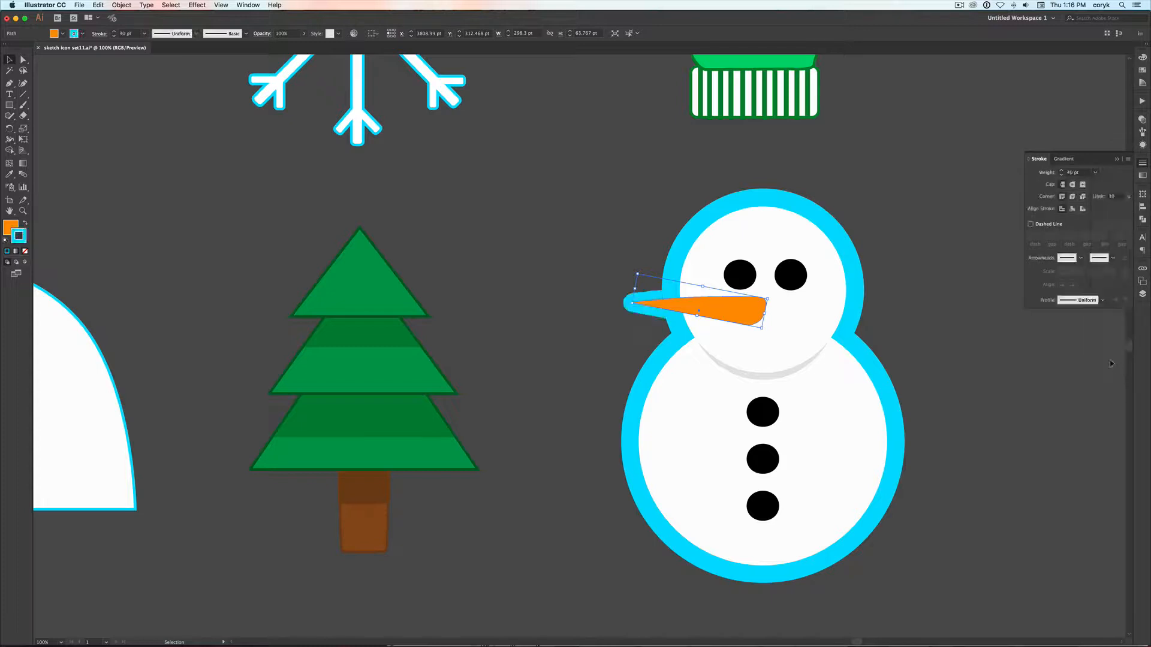
left_click(941, 309)
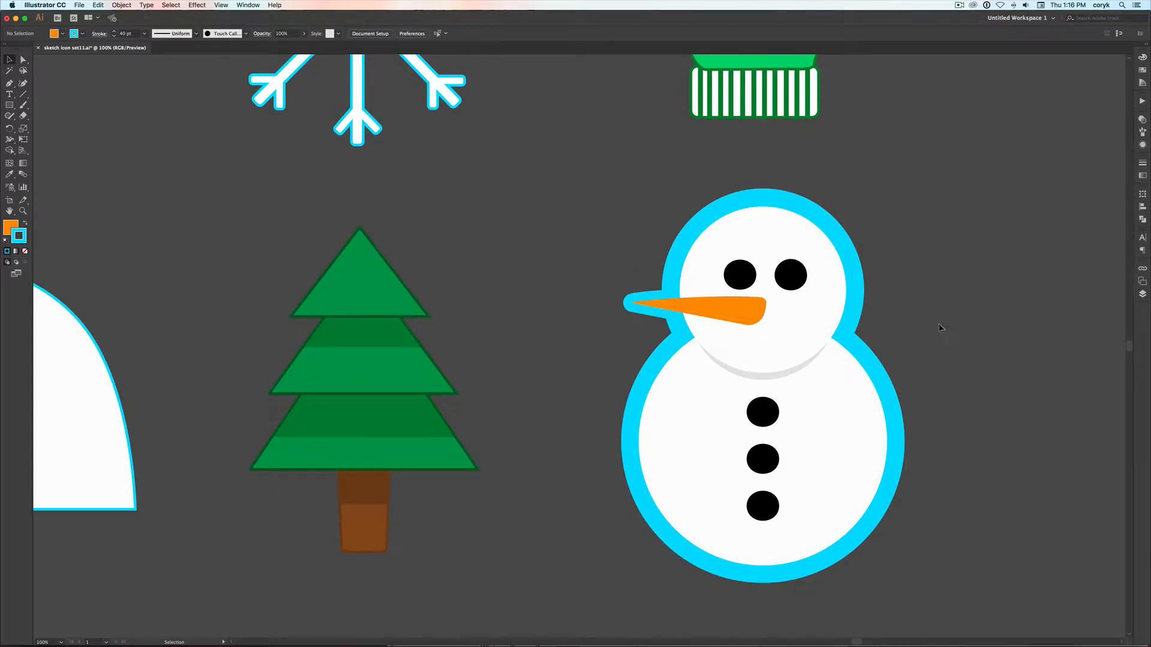
Round off the blunt end of the front carrot nose by deleting its extra end anchor and reshaping the remaining curve
left_click(749, 310)
key("a")
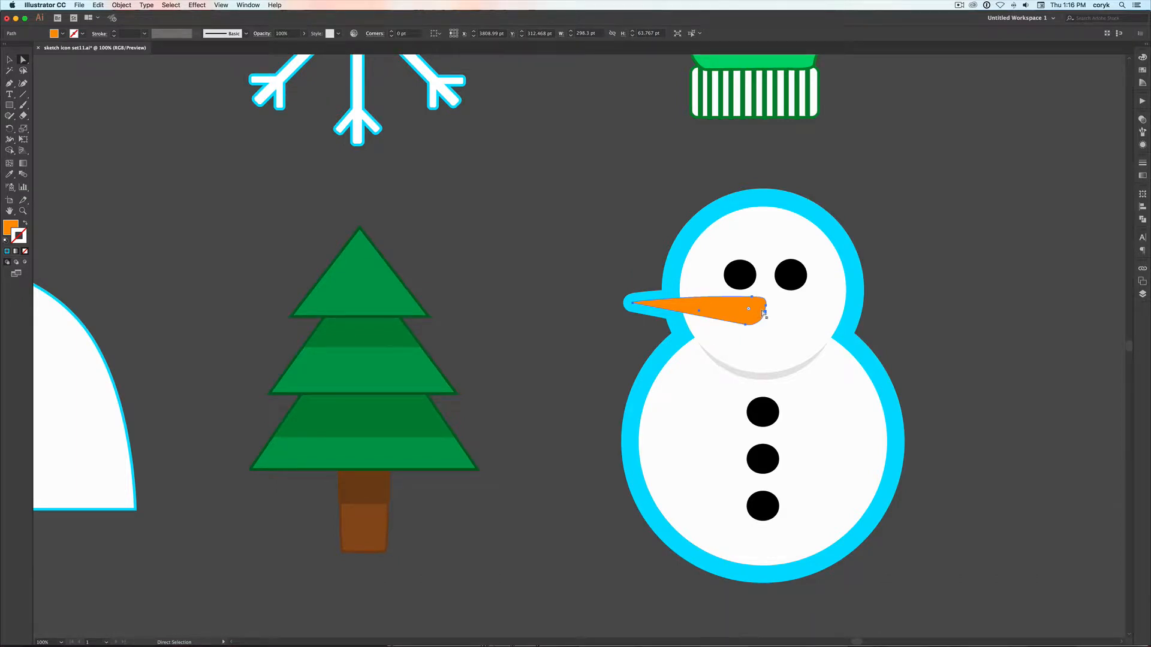
key("minus")
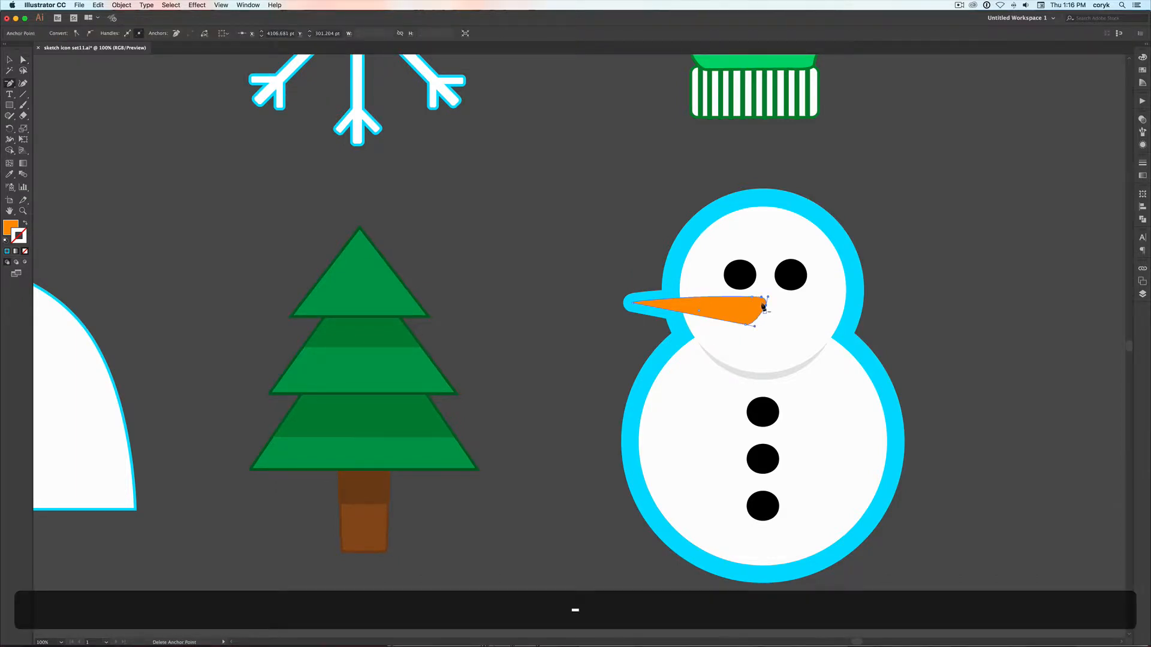
left_click(764, 311)
key("shift+c")
left_click_drag(754, 311, 761, 312)
key("a")
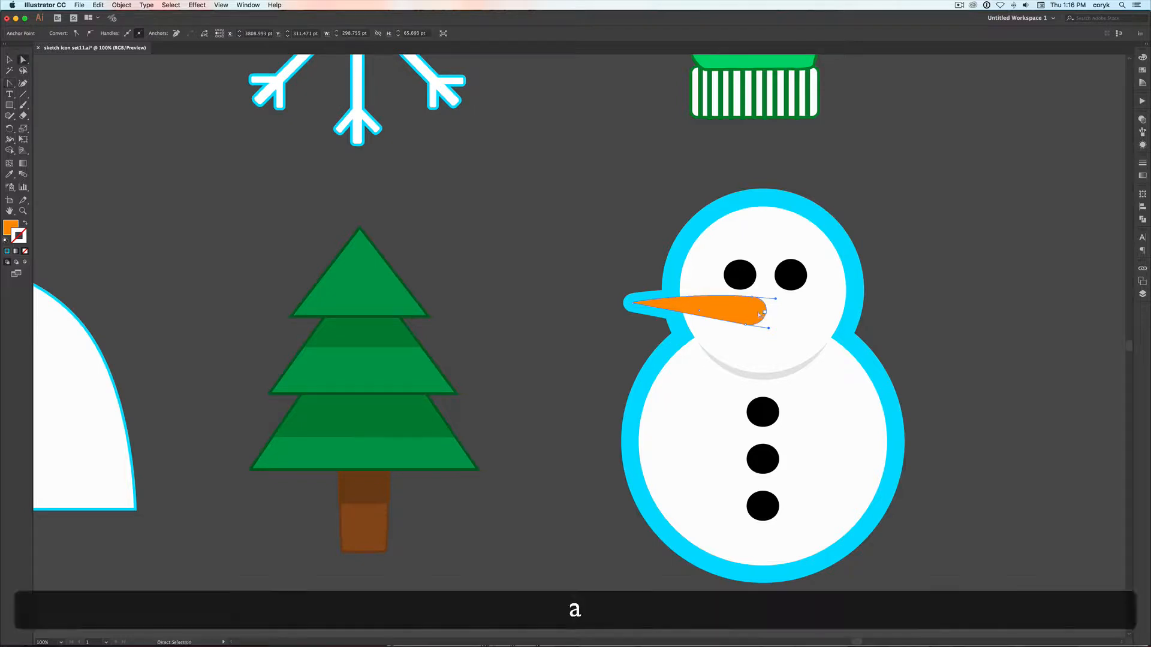
key("v")
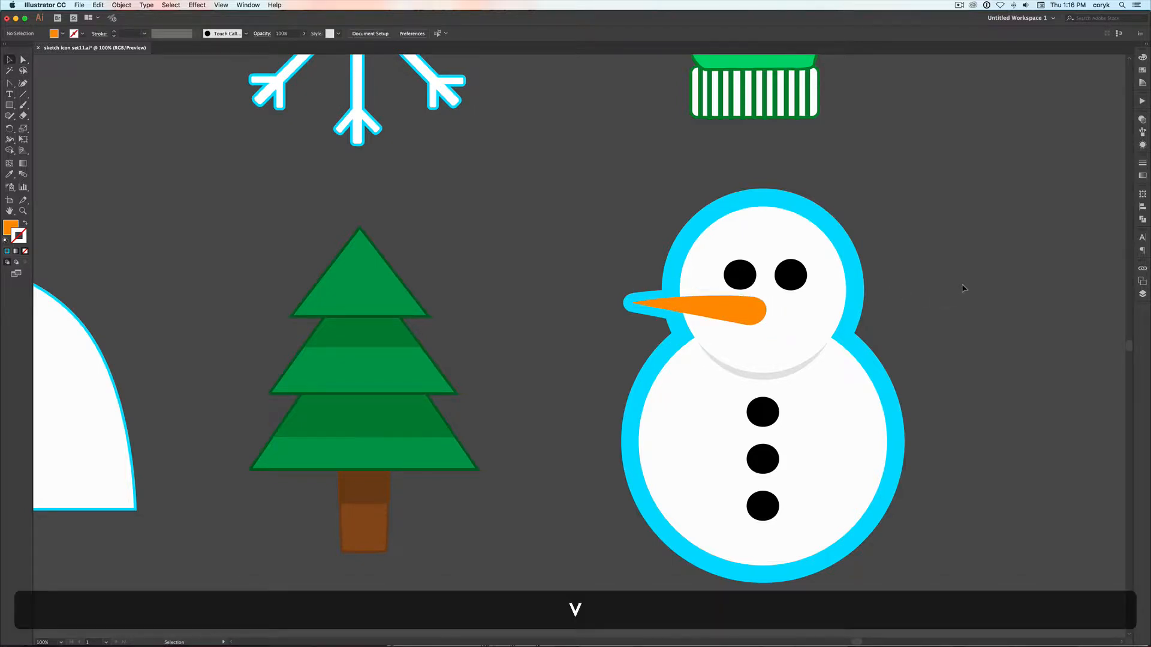
double_click(746, 311)
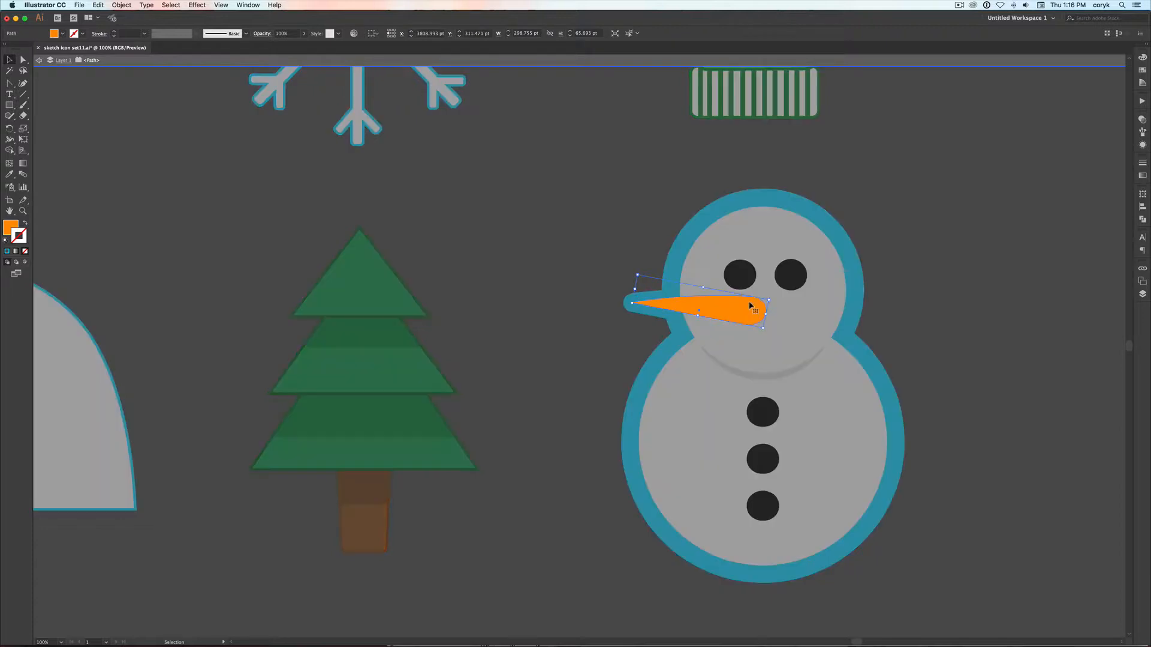
key("Escape")
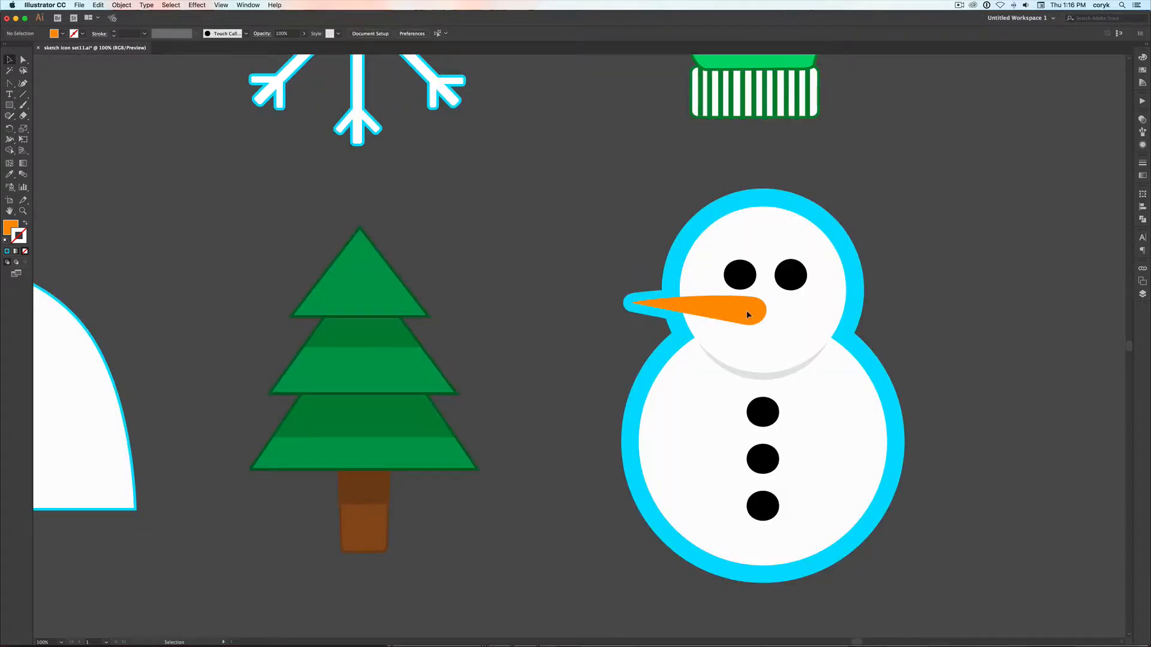
left_click_drag(748, 315, 773, 310)
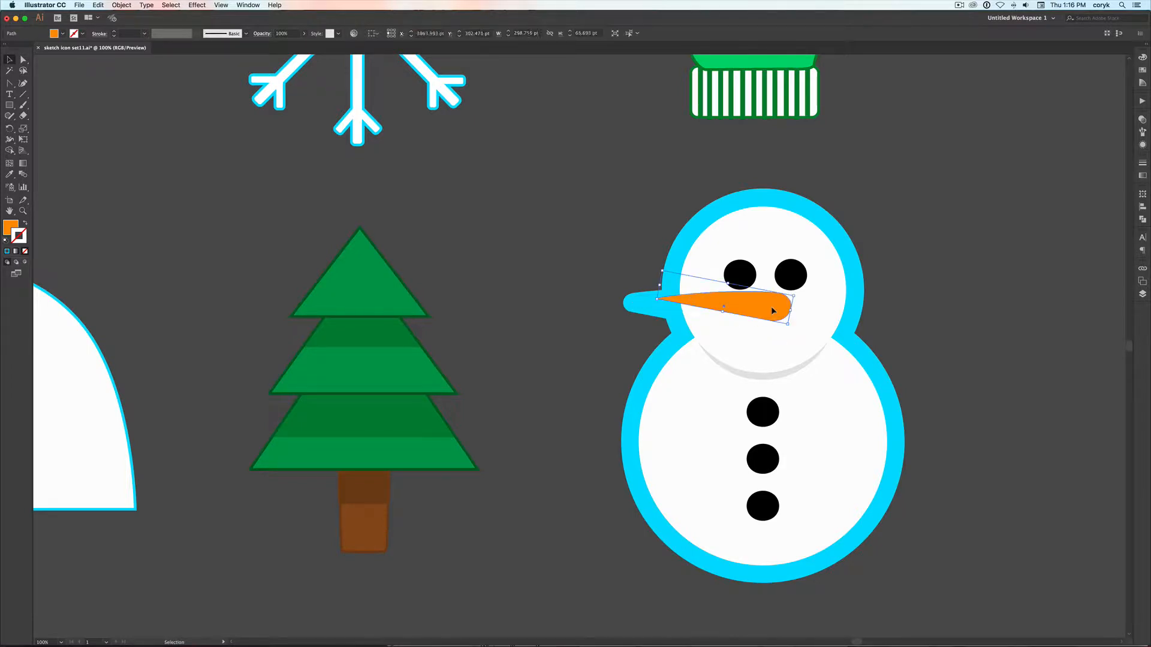
key("super+z")
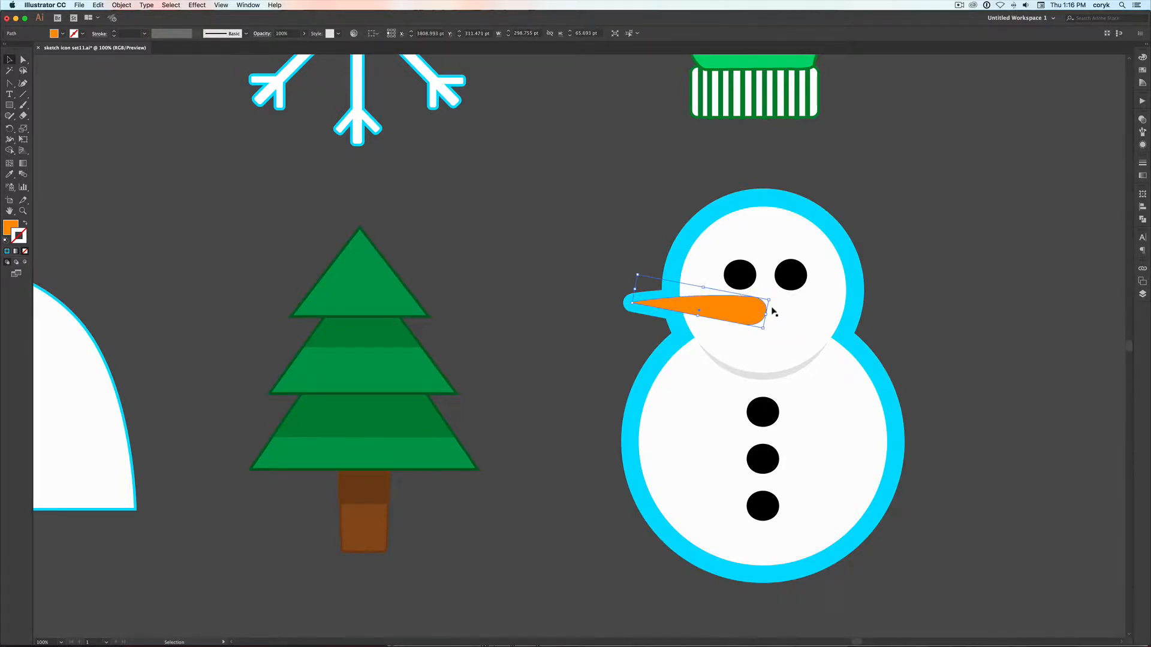
left_click(926, 321)
key("super+minus")
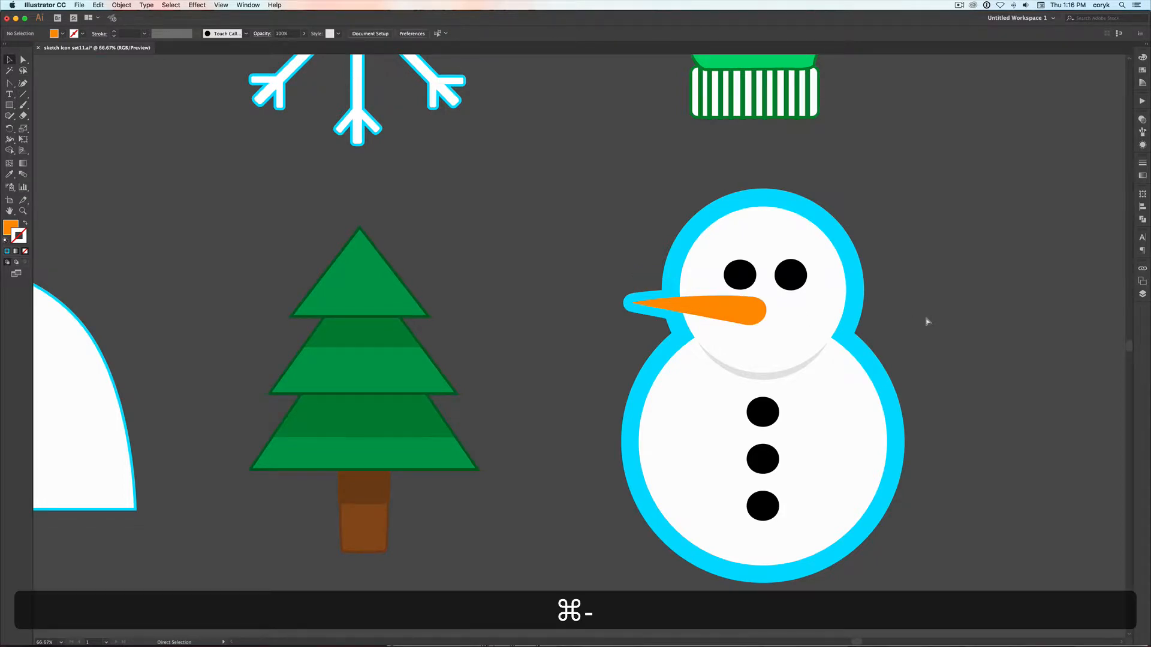
Examine the thick-outlined snowman alongside the other winter icons in the set
key("super+minus")
key("super+minus")
key("super+minus")
key("super+minus")
key("super+minus")
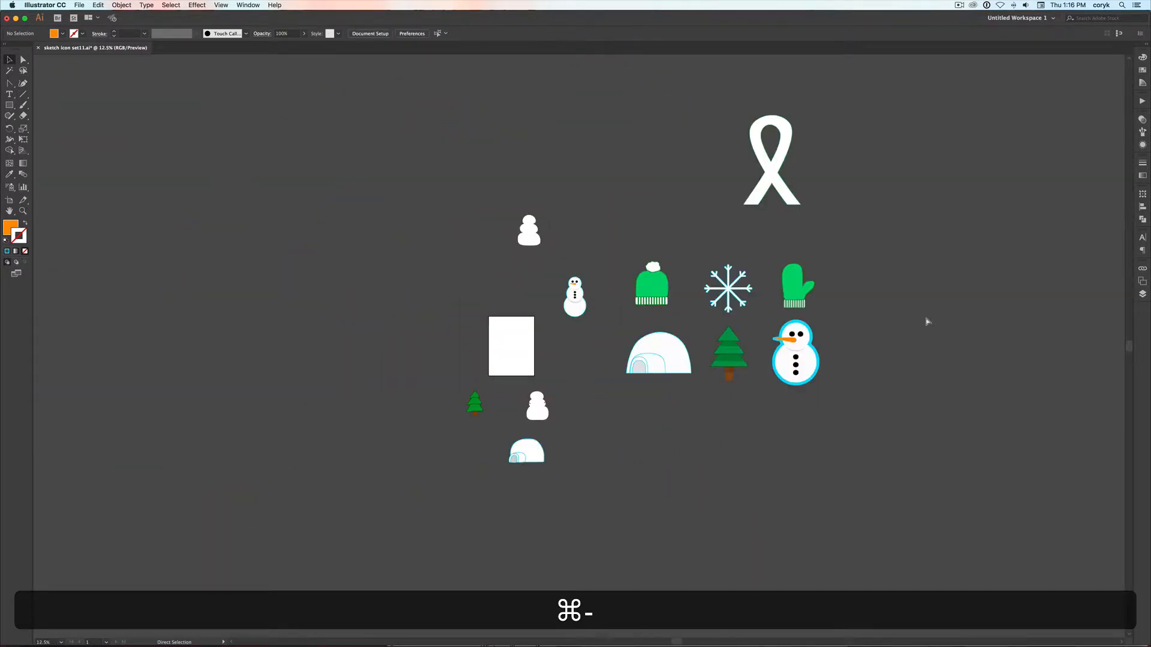
key("super+minus")
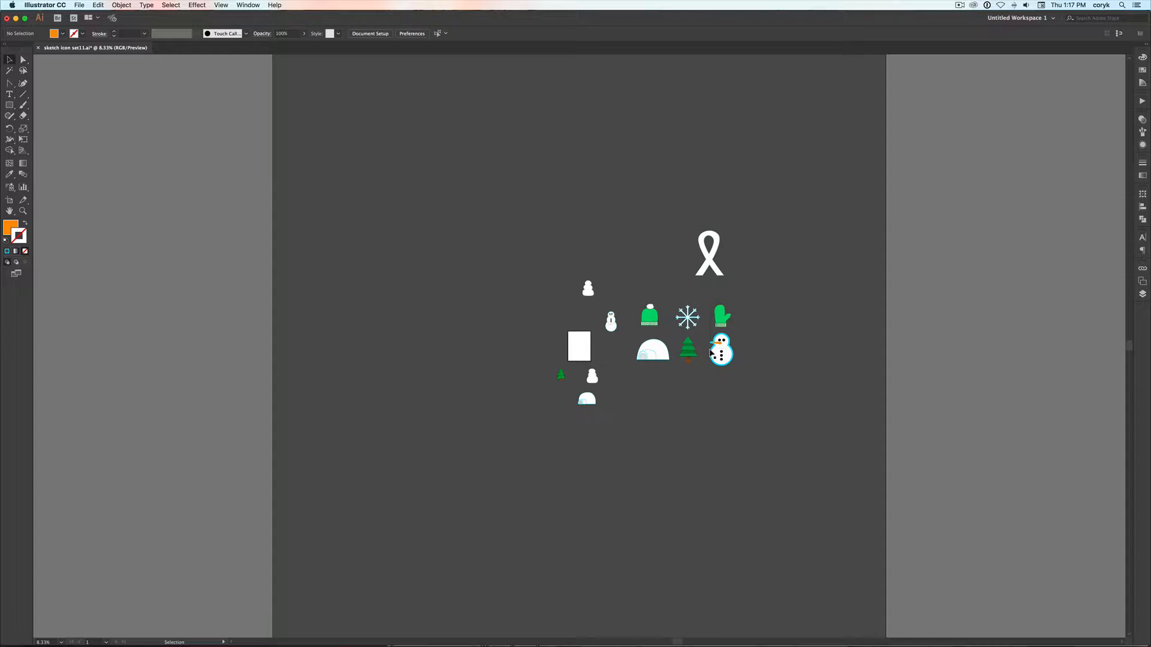
key("z")
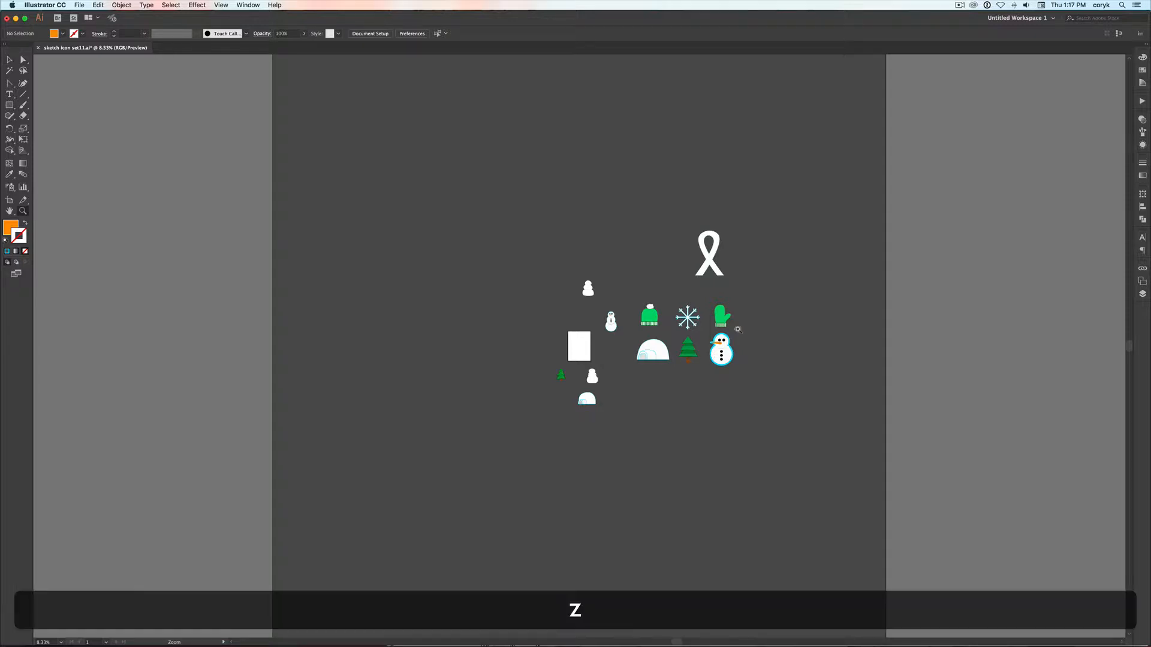
left_click_drag(748, 323, 579, 385)
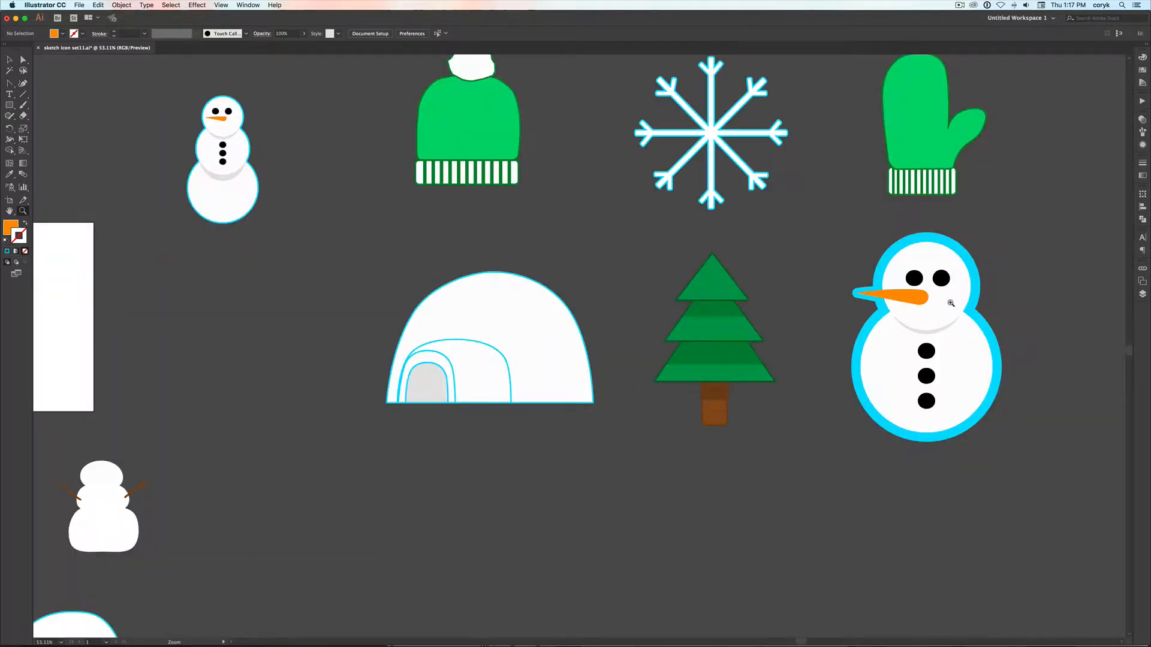
key("space")
left_click_drag(961, 305, 896, 321)
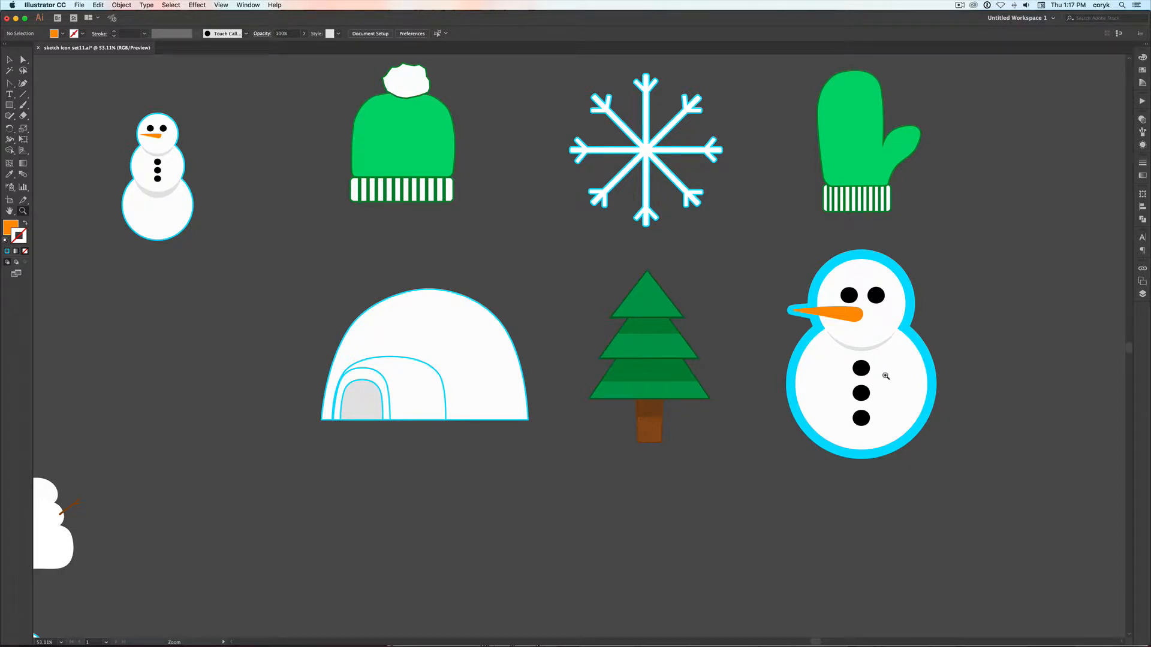
Duplicate the front carrot nose slightly offset, then use Shape Builder to split the original along the overlap and remove the excess
key("v")
left_click(851, 312)
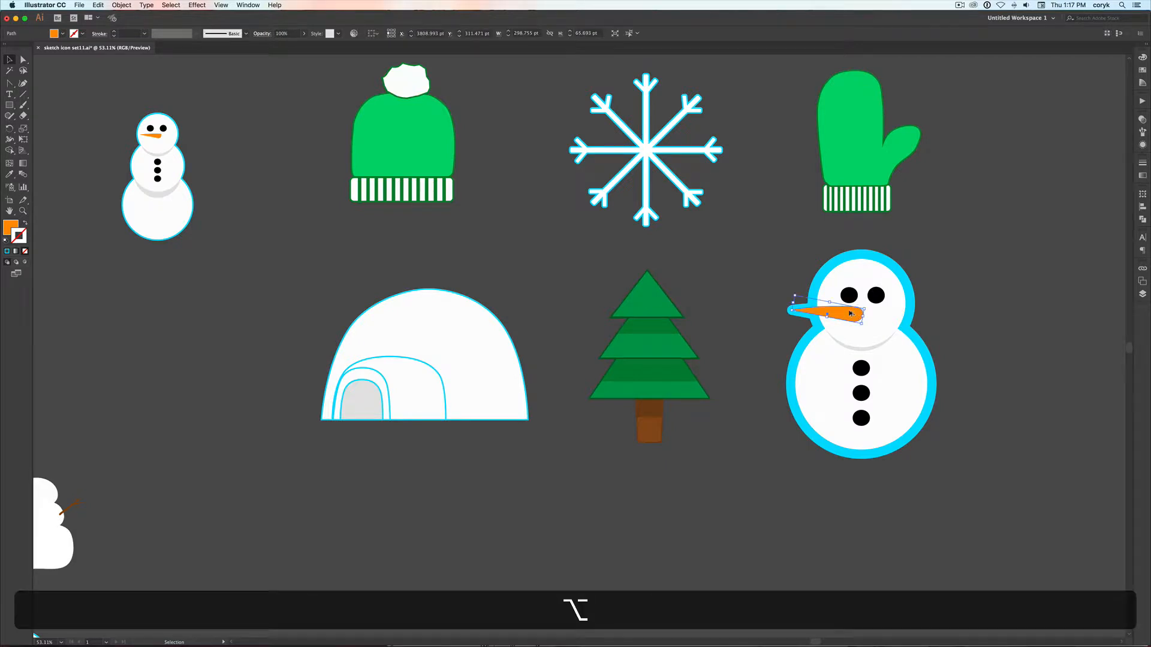
left_click_drag(851, 313, 863, 309)
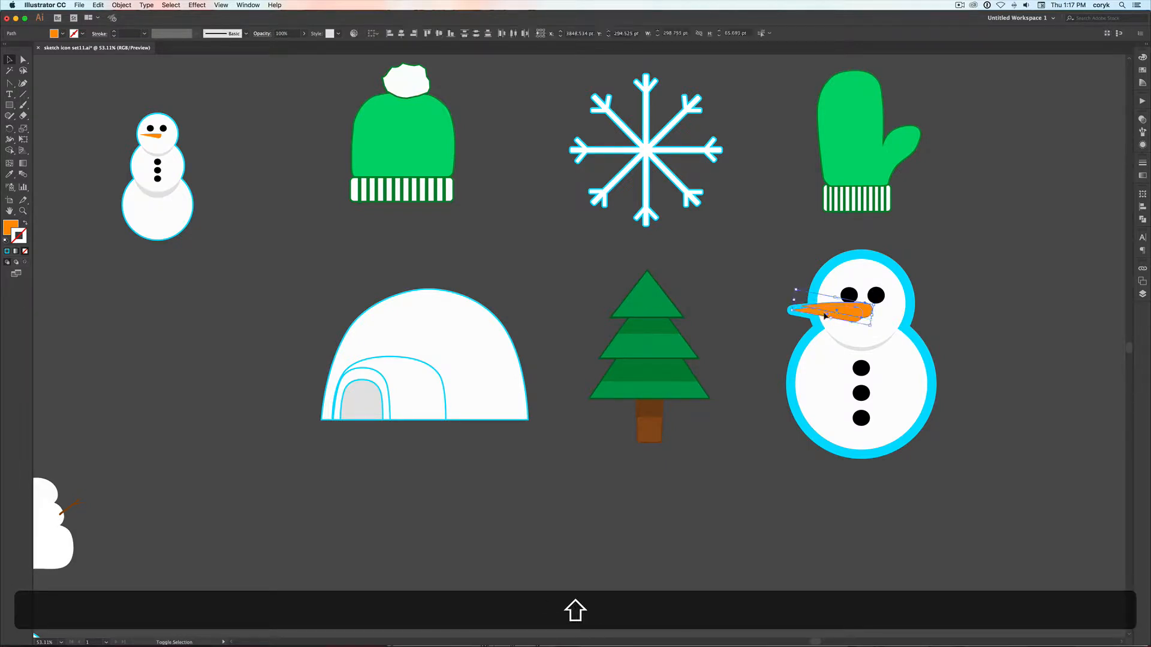
left_click(824, 316, "shift")
key("shift+m")
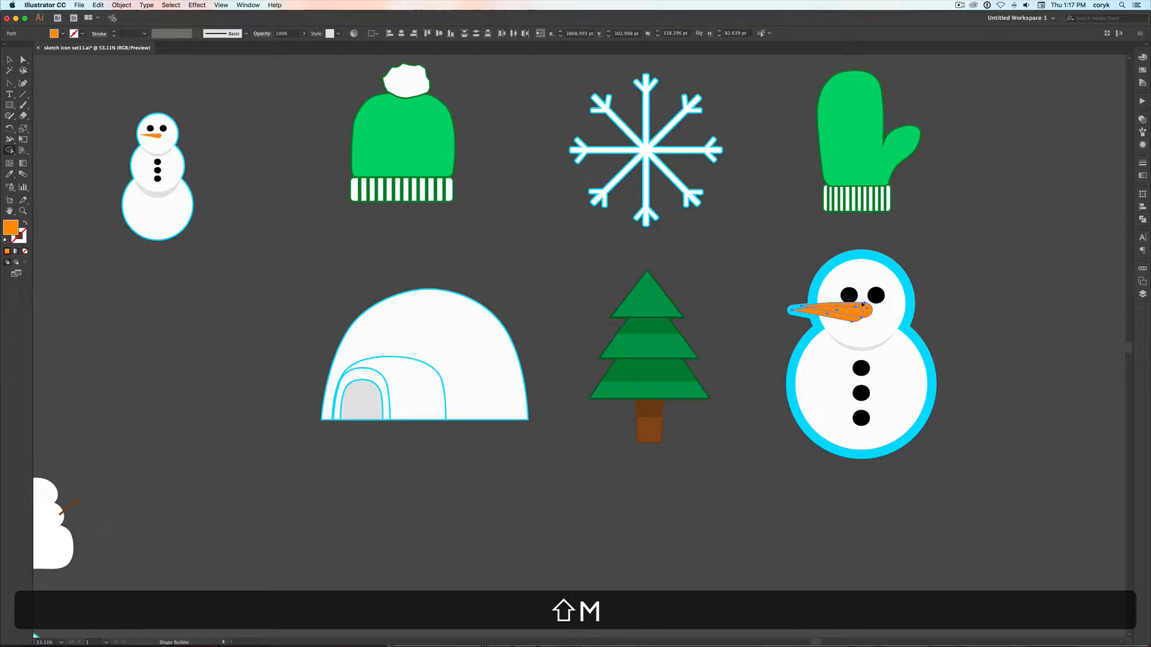
left_click(862, 309, "alt")
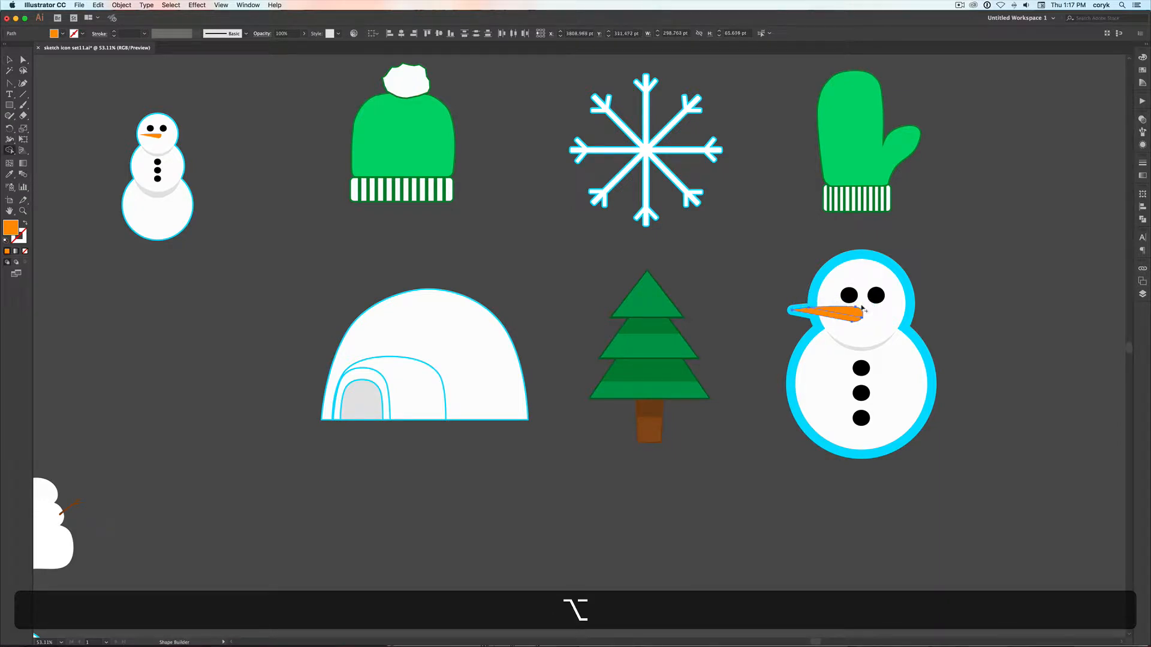
key("alt+v")
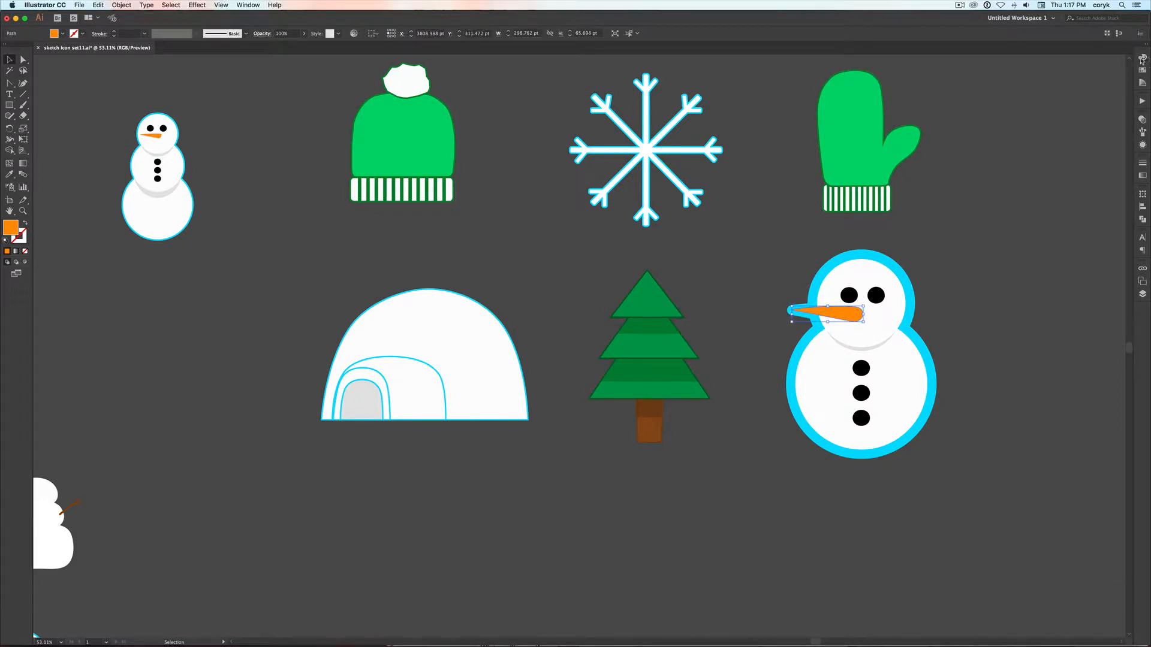
Switch the colour sliders to HSB and darken the lower section of the carrot nose to about 84% brightness
left_click(1142, 59)
left_click(1128, 53)
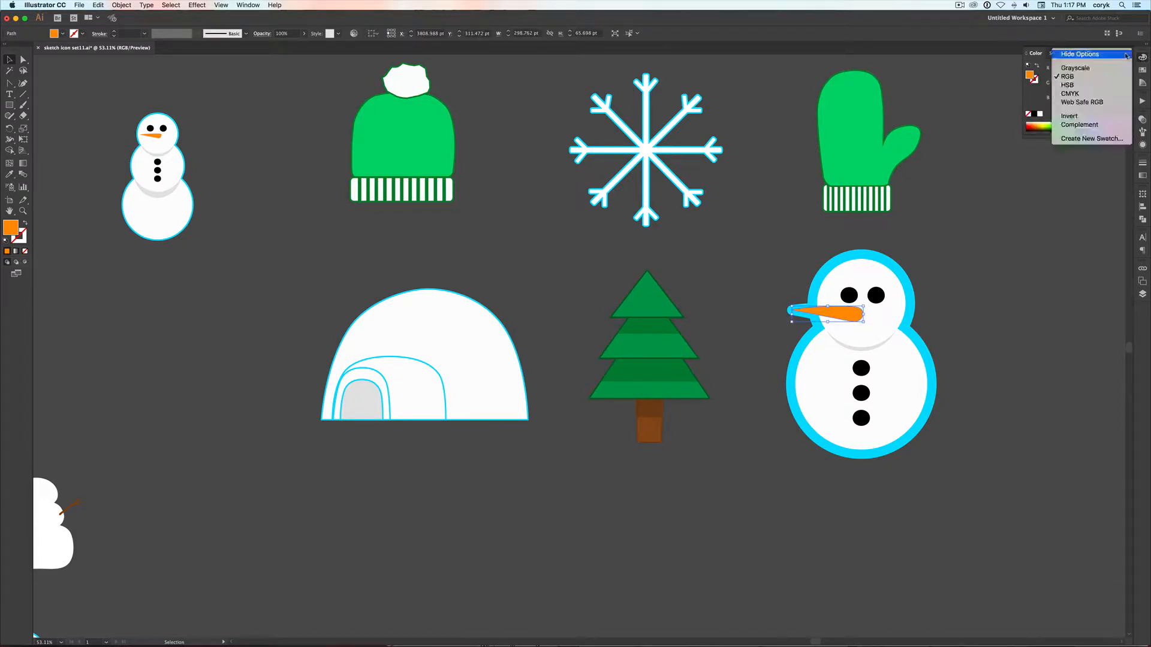
left_click(1100, 87)
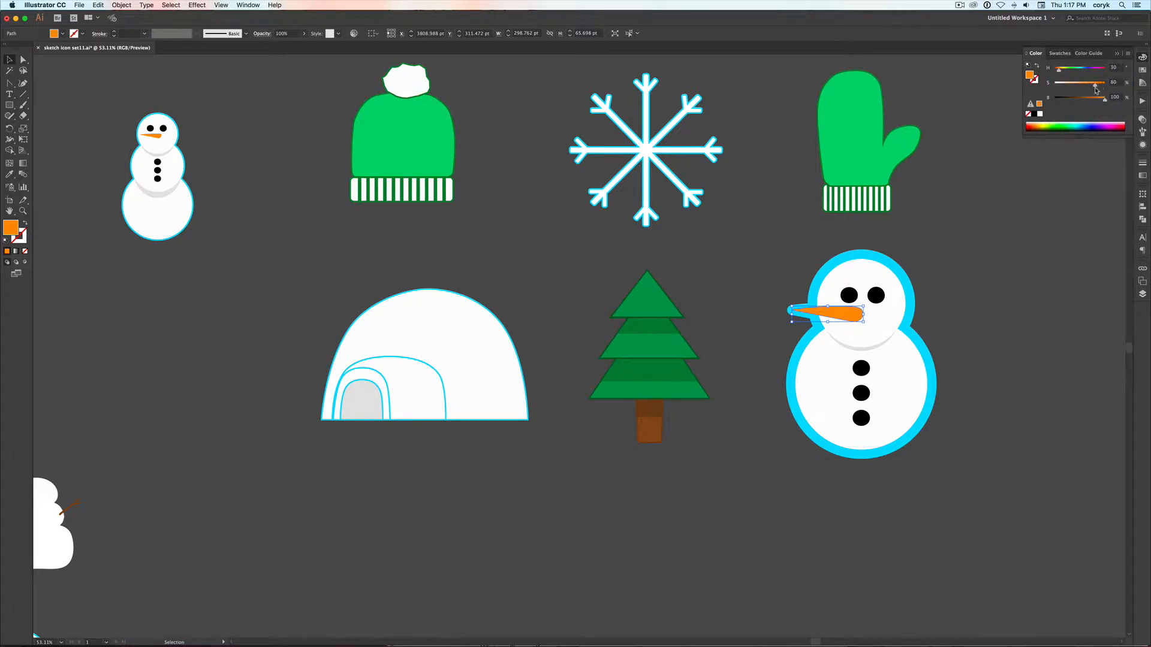
left_click_drag(1099, 101, 1096, 101)
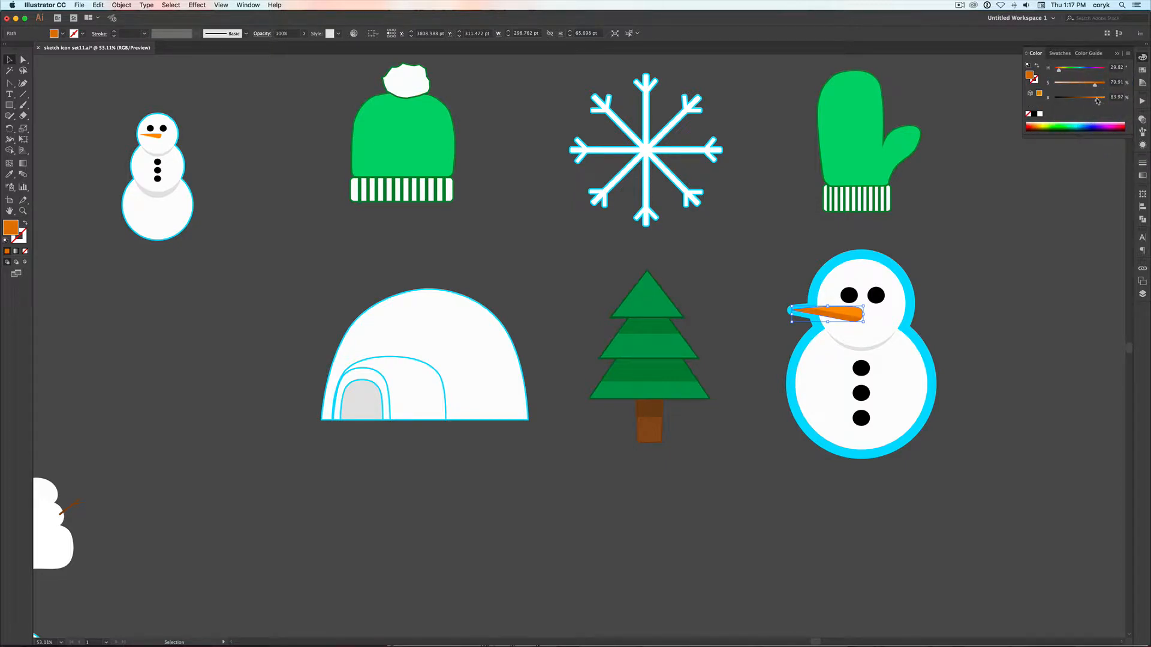
left_click(982, 254)
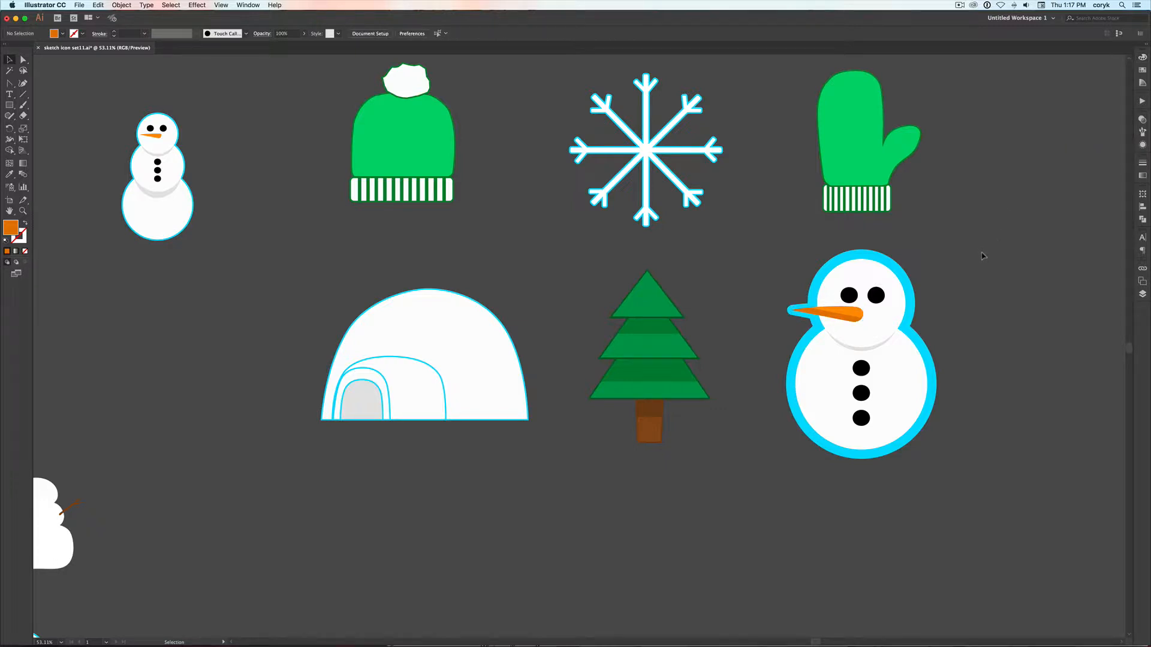
Move the pointed tip of the nose's light orange section inside the carrot and round it with a corner radius of about 3.18 pt
key("z")
left_click_drag(899, 284, 730, 353)
key("a")
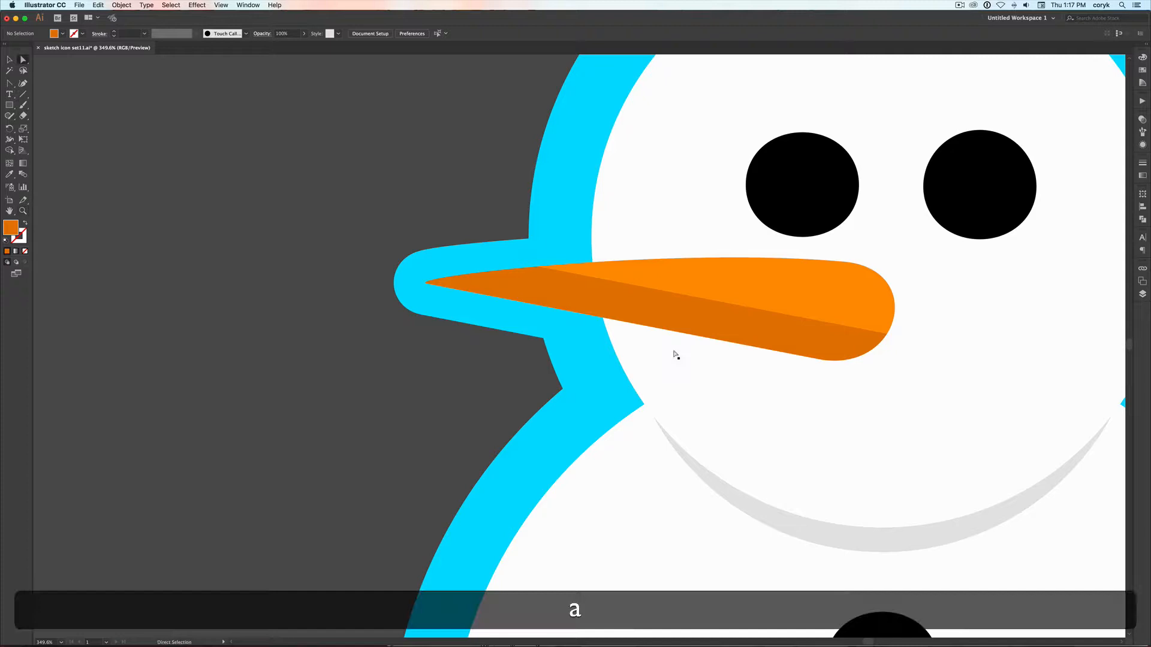
left_click(590, 270)
left_click(534, 268)
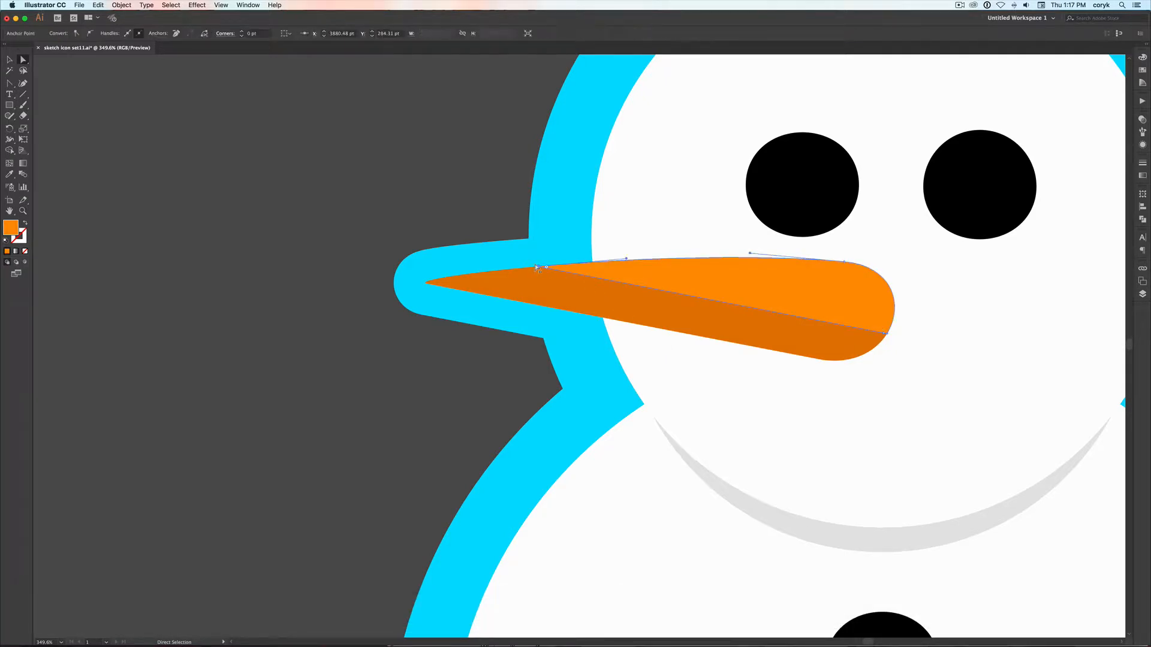
left_click_drag(507, 276, 508, 276)
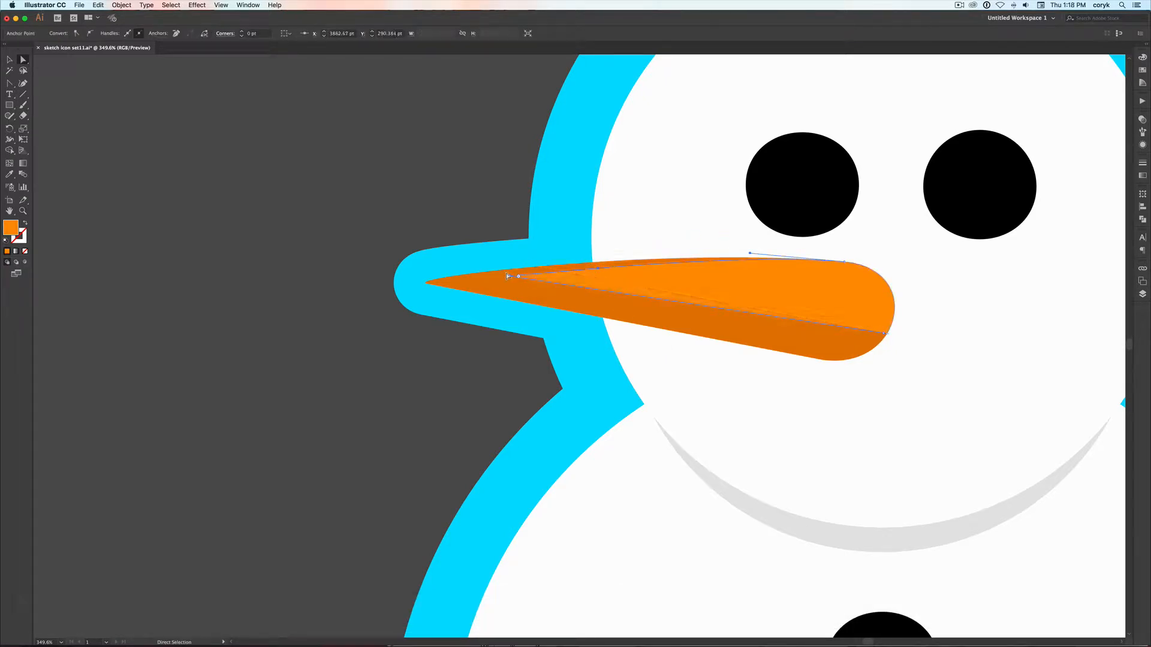
left_click(337, 129)
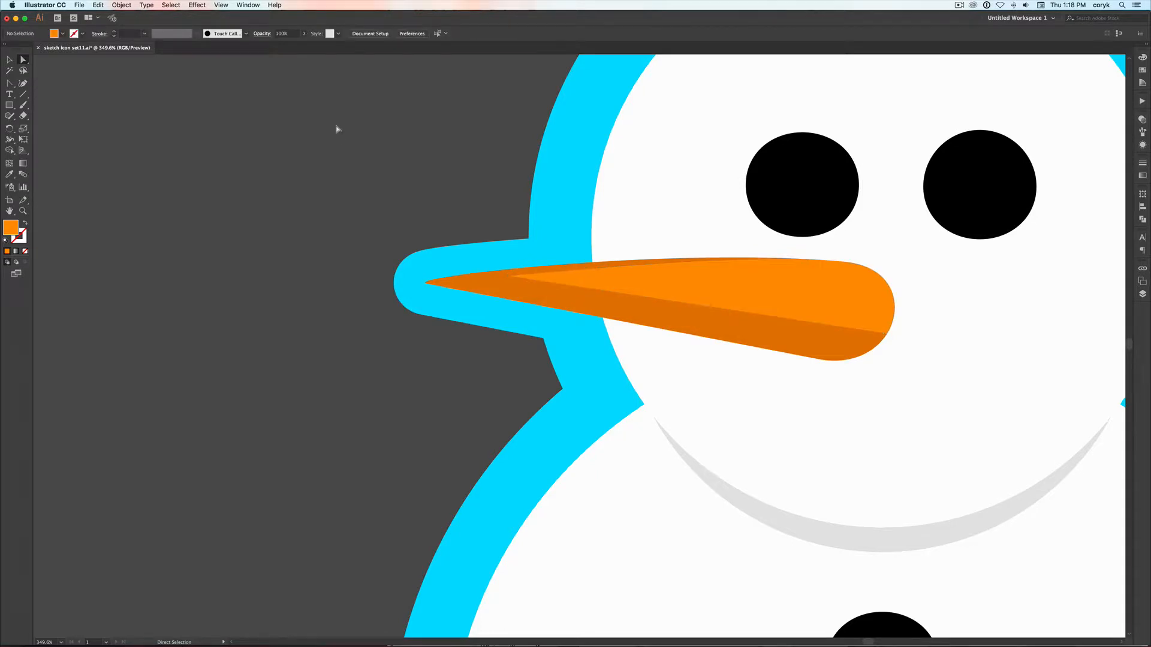
left_click(508, 276)
left_click_drag(508, 276, 552, 276)
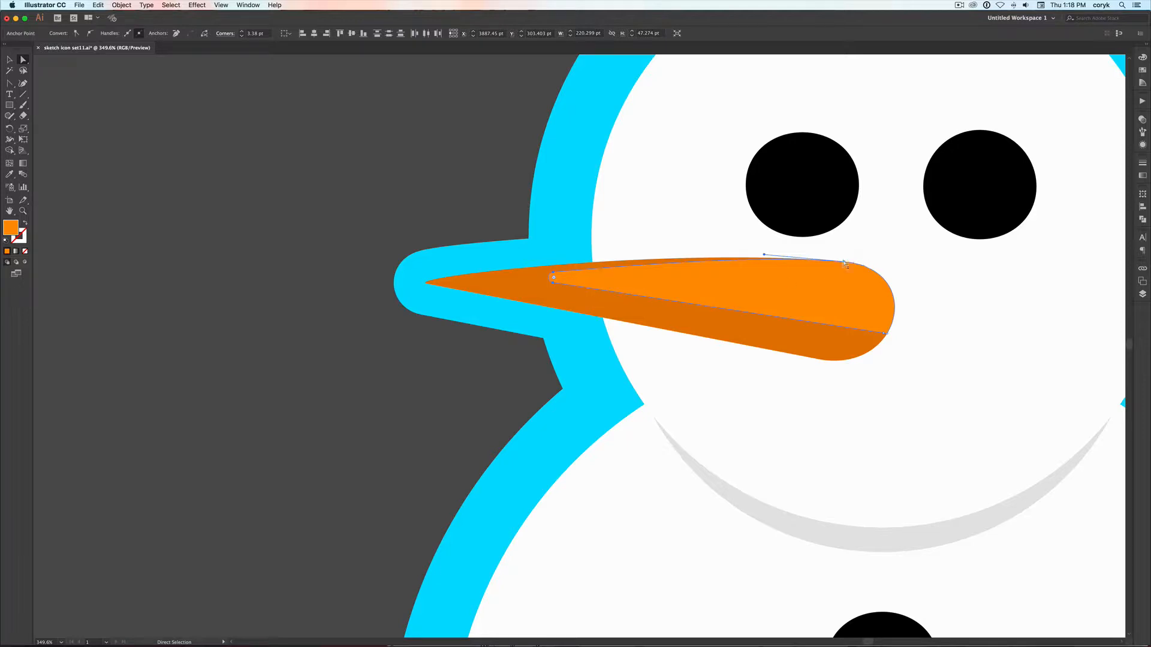
Pull the anchors at the blunt end of the nose's light orange section inward and curve that end to follow the carrot
left_click_drag(842, 261, 838, 273)
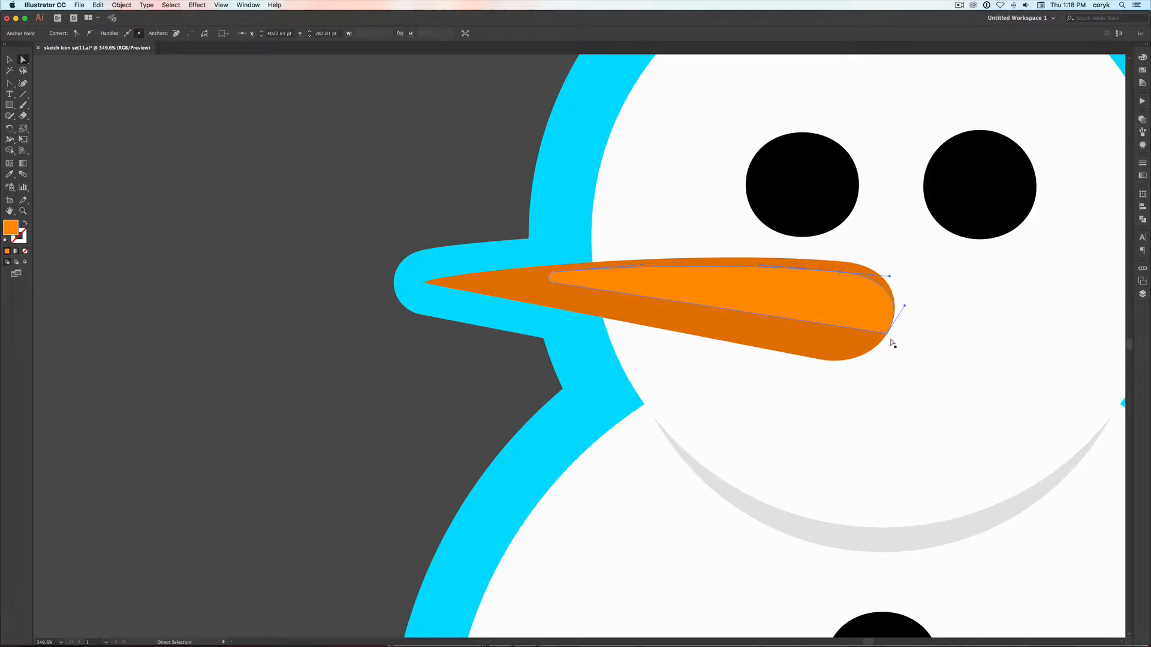
key("minus")
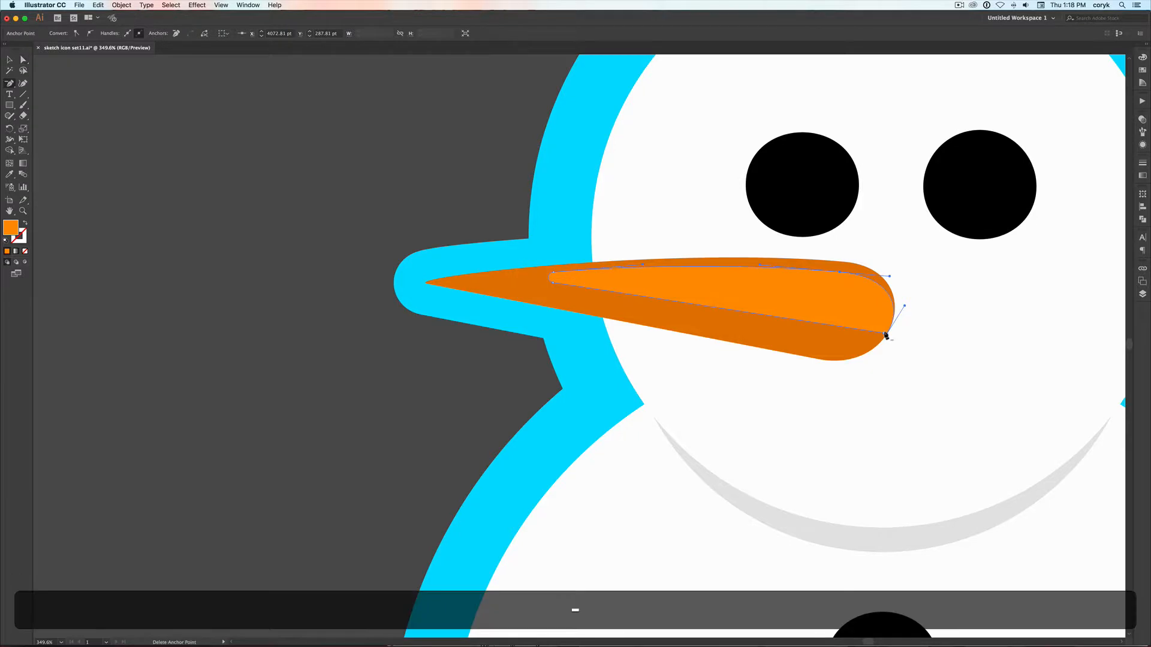
key("a")
left_click_drag(884, 334, 844, 328)
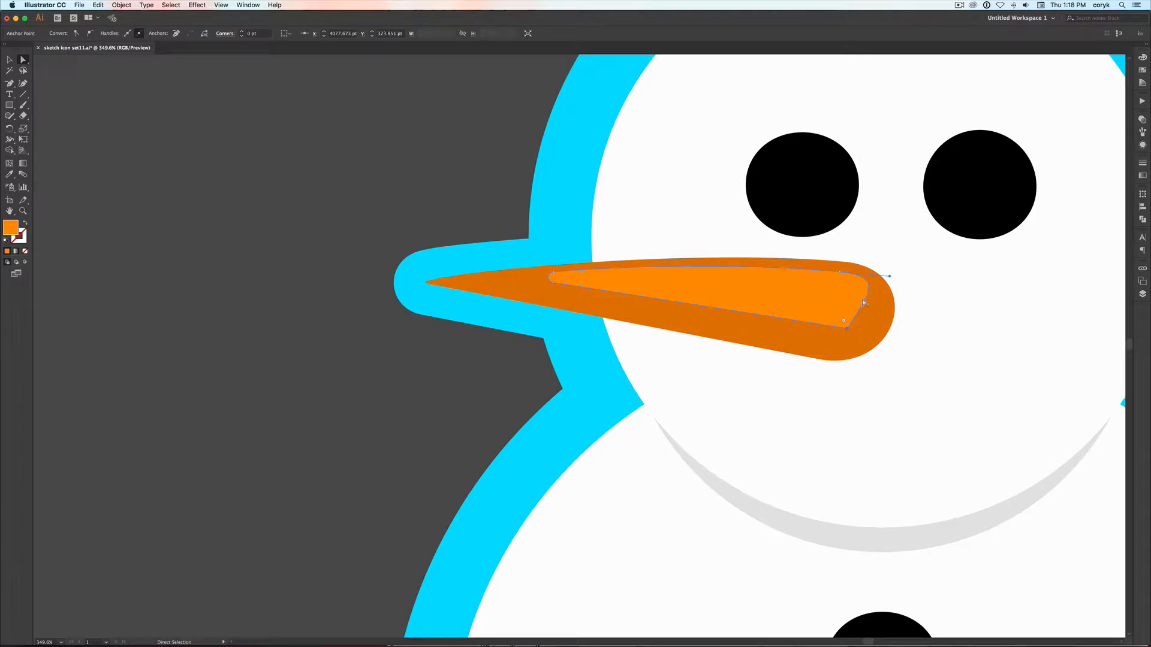
left_click_drag(864, 303, 889, 312)
key("super+minus")
key("super+minus")
key("super+minus")
key("super+minus")
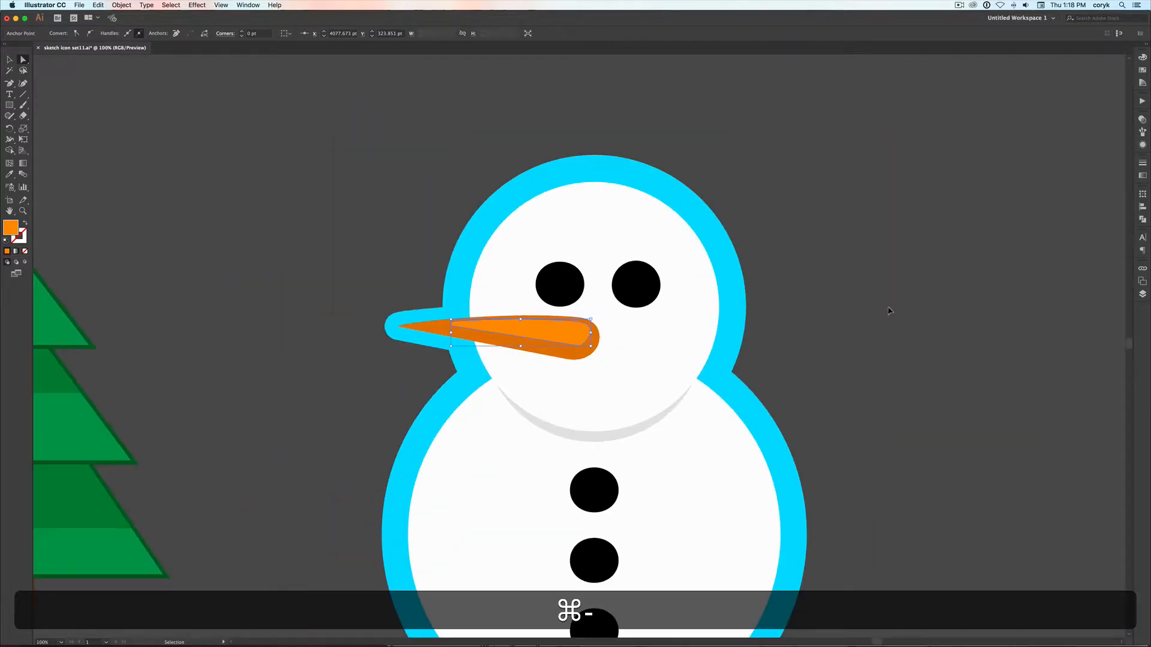
key("super+minus")
left_click(889, 310)
key("v")
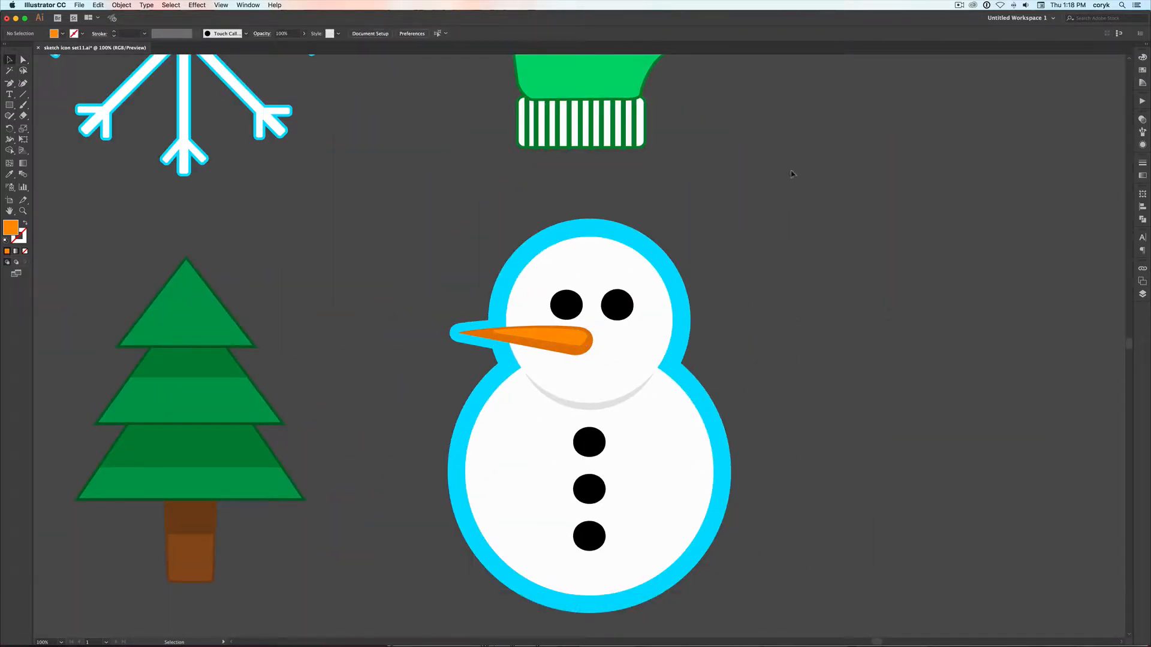
Copy the snowman's right-hand eye, paste it in place in front, and give the copy a white fill with no stroke
key("a")
left_click(617, 306)
key("v")
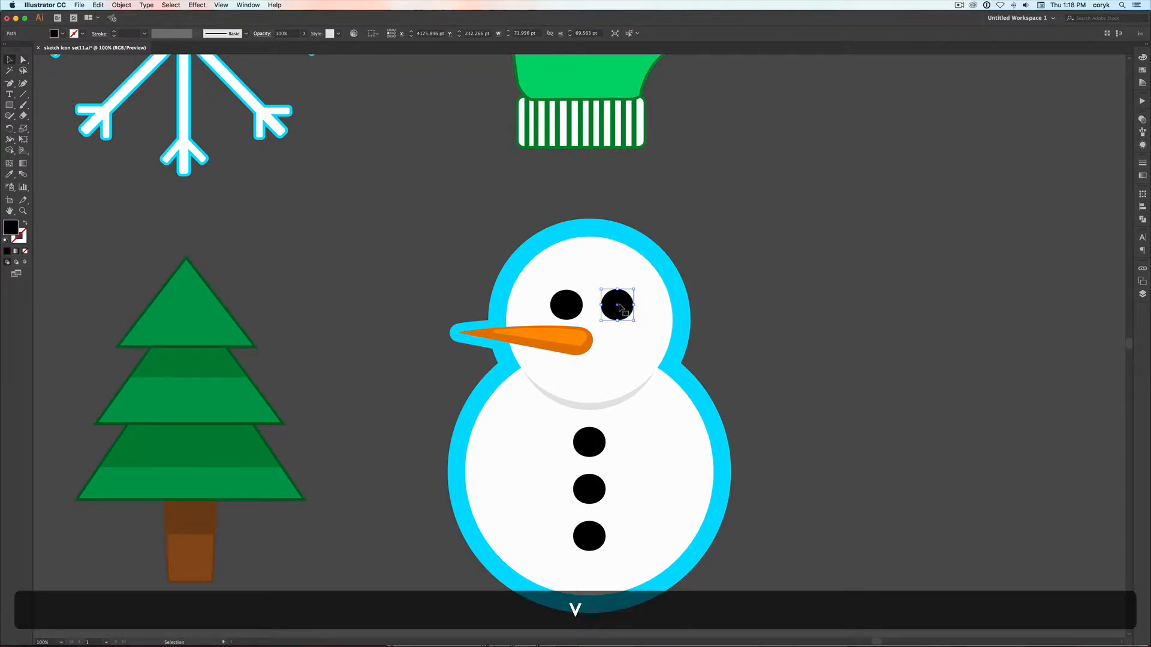
key("alt")
key("super+f")
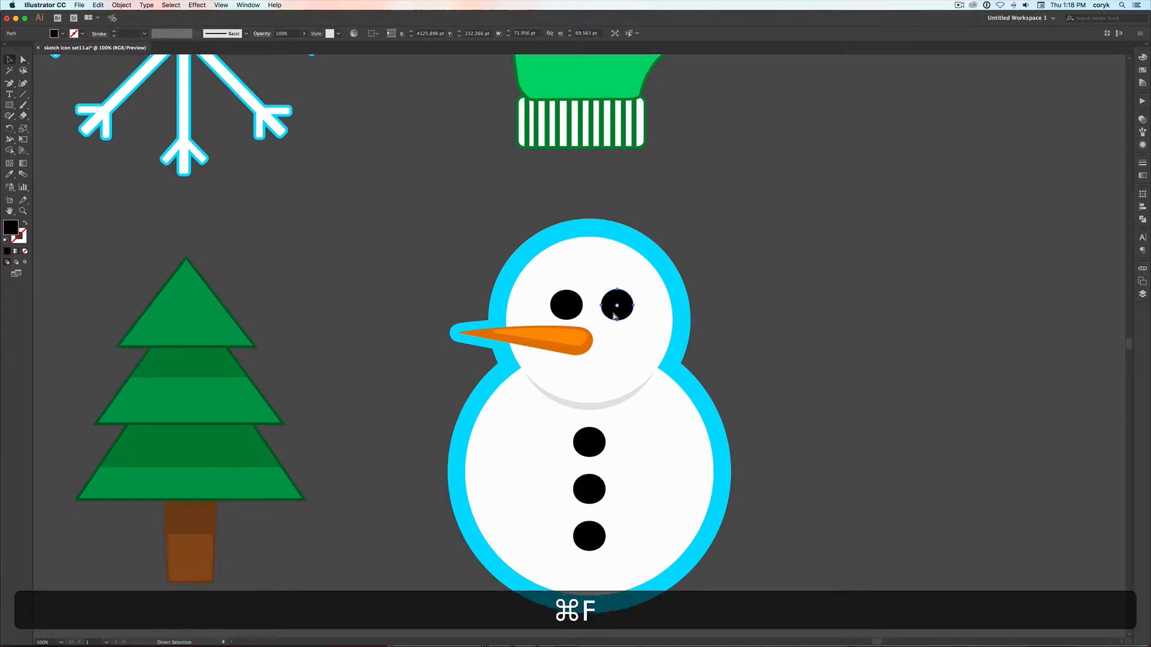
key("d")
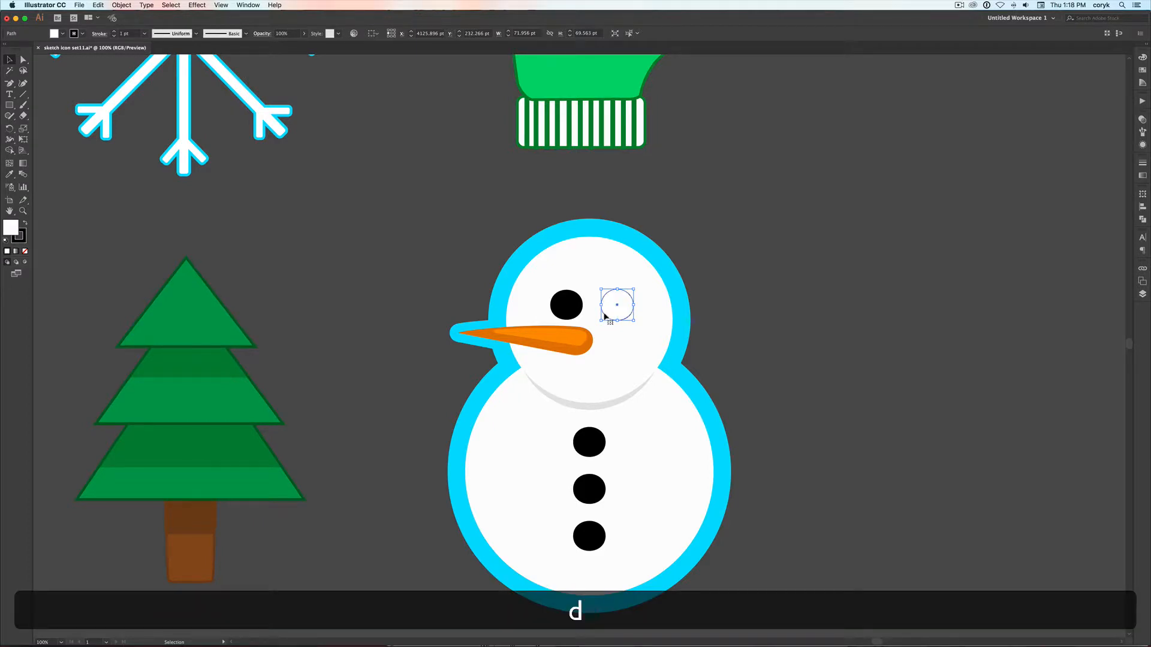
key("x")
key("slash")
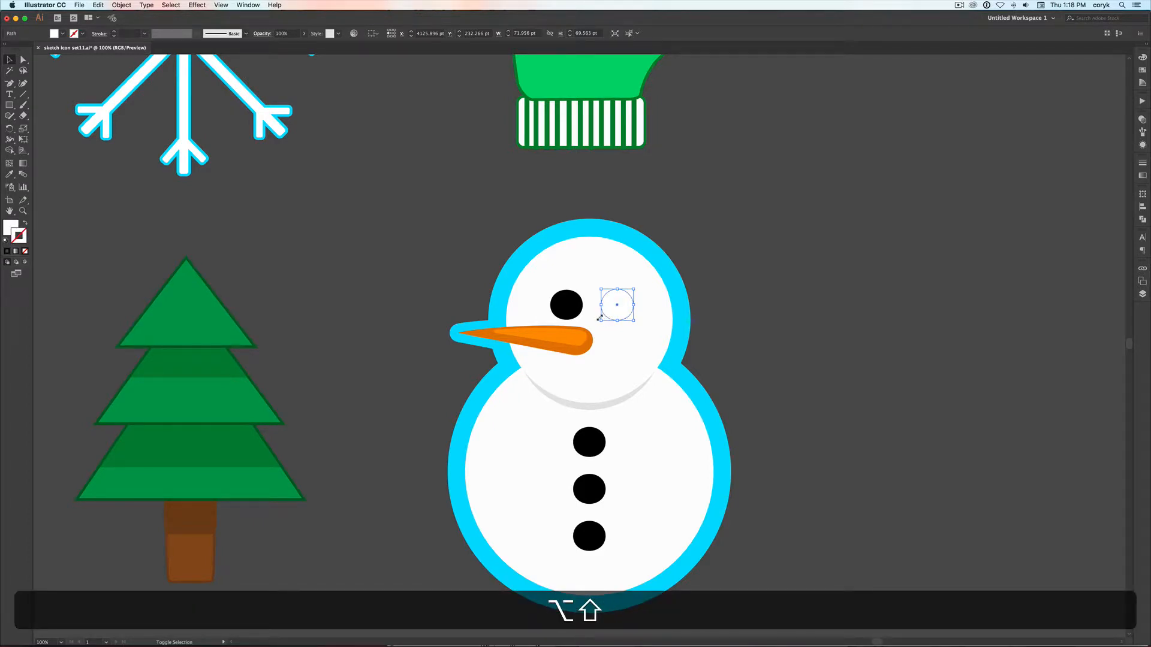
Shrink the white eye copy to an oval highlight about 16 by 26 pt, tilt it, and nudge it into the eye's upper right
left_click_drag(600, 318, 621, 298)
key("Down")
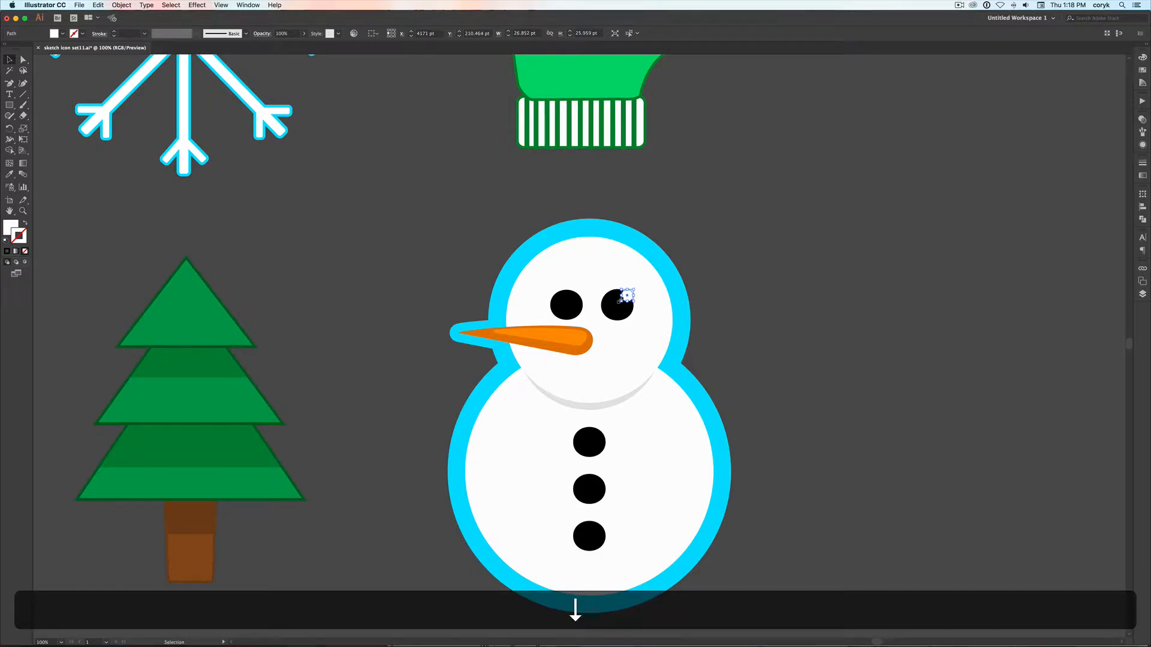
key("Left")
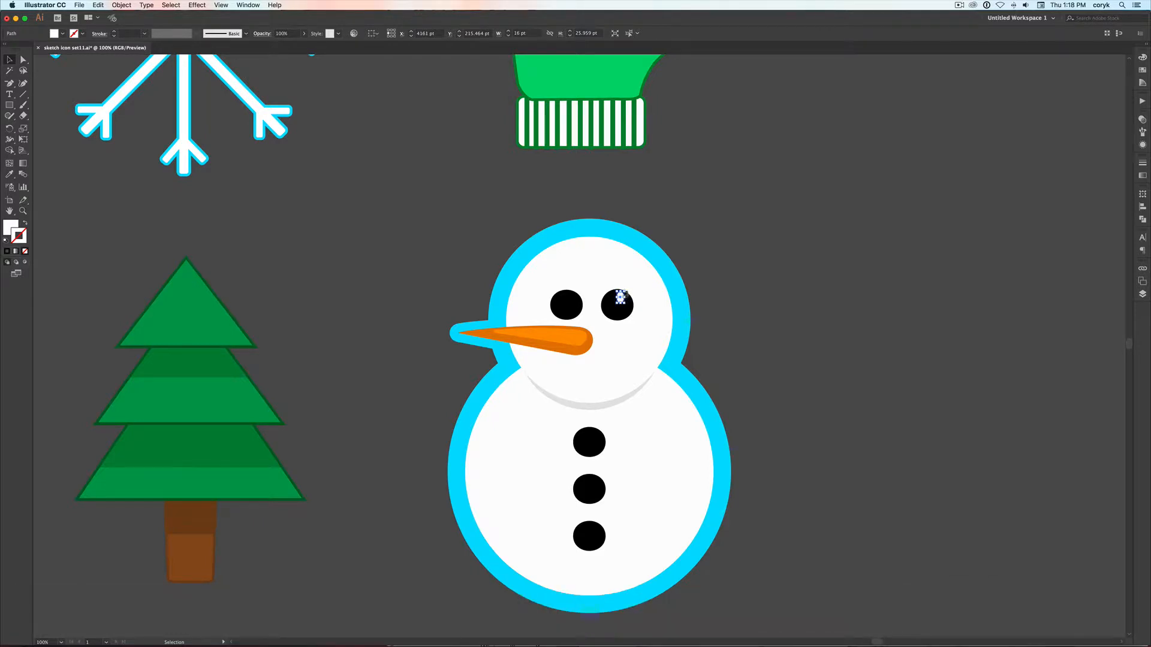
left_click_drag(624, 282, 634, 292)
key("Right")
key("Up")
key("Up")
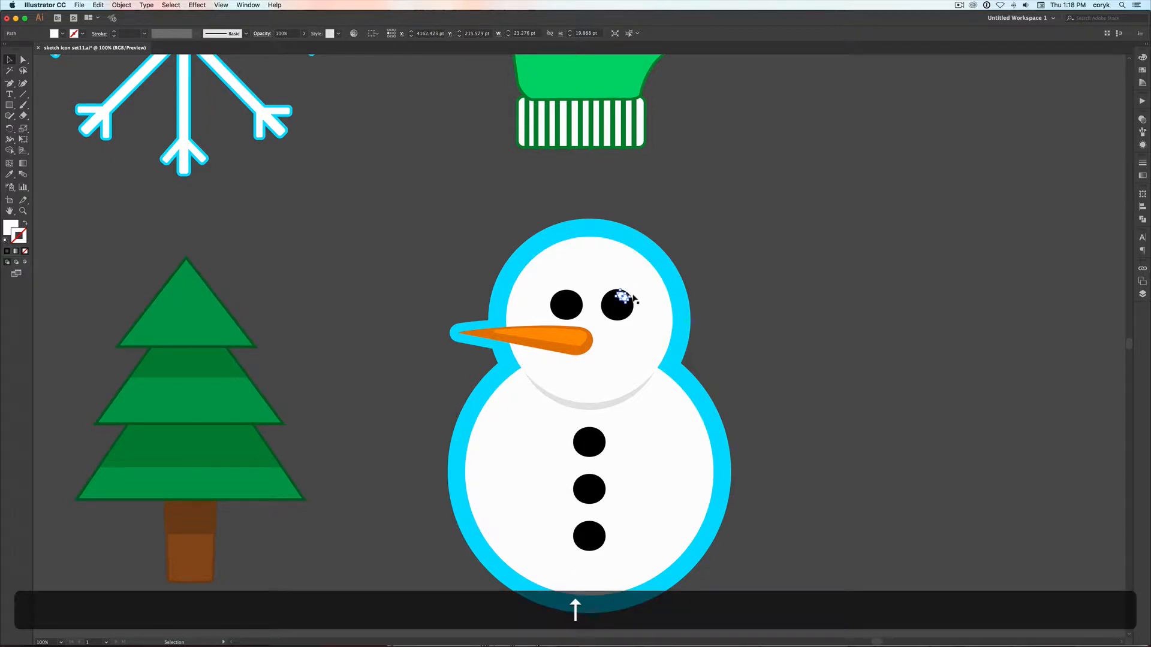
Duplicate the white eye highlight onto the snowman's other eye
key("alt")
left_click_drag(622, 296, 570, 293)
left_click(818, 372)
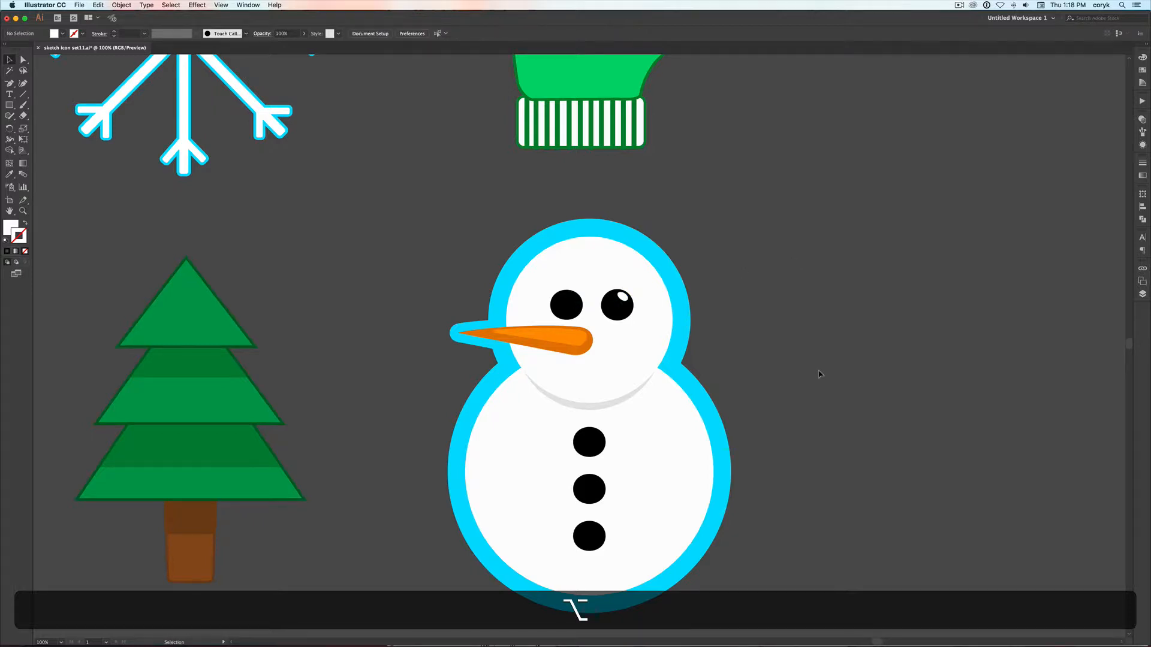
Select the duplicated highlight in outline view, return to preview, and bring the highlight to the front
left_click(568, 298)
key("cmd+y")
left_click(571, 297)
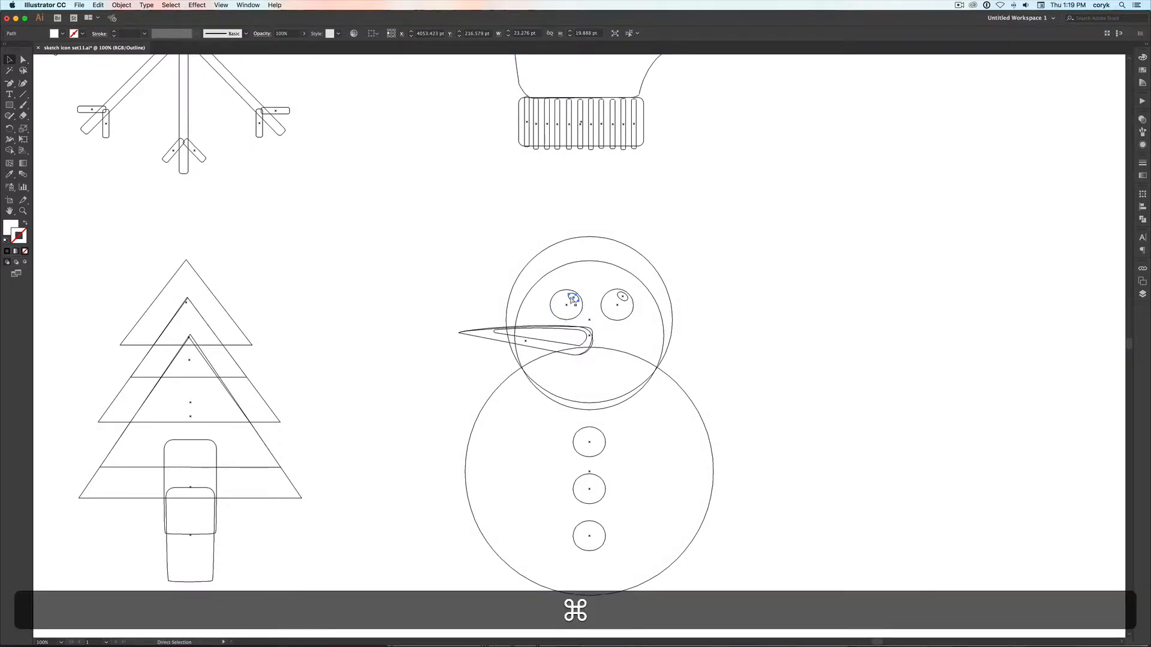
key("super+y")
key("shift+super+bracketright")
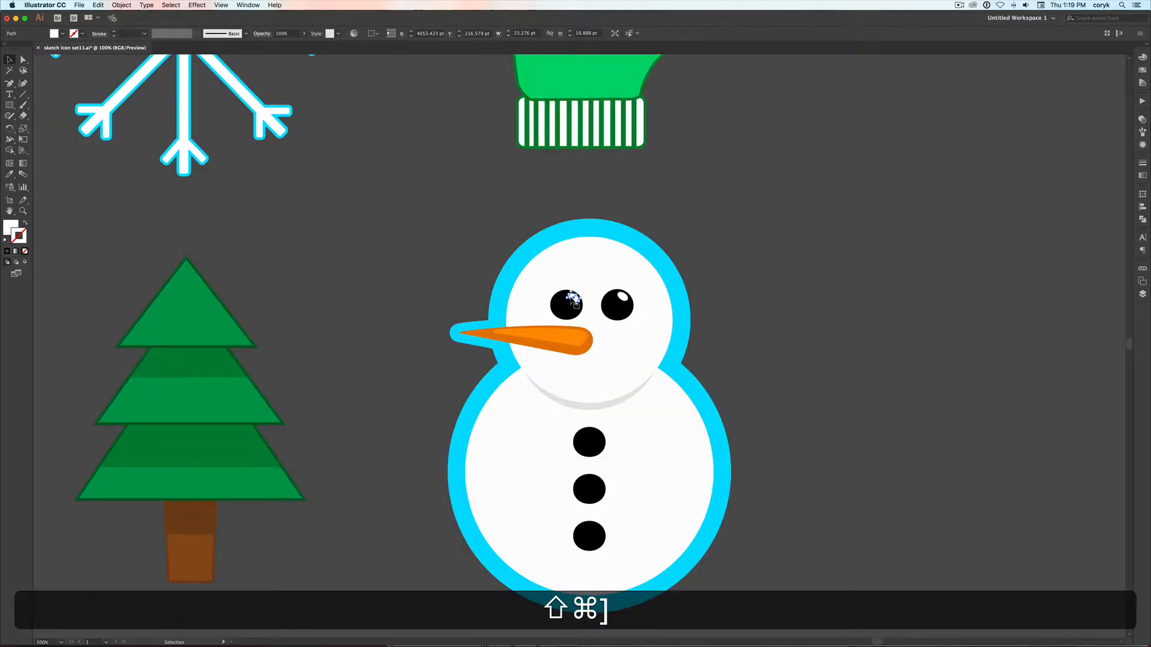
left_click(777, 249)
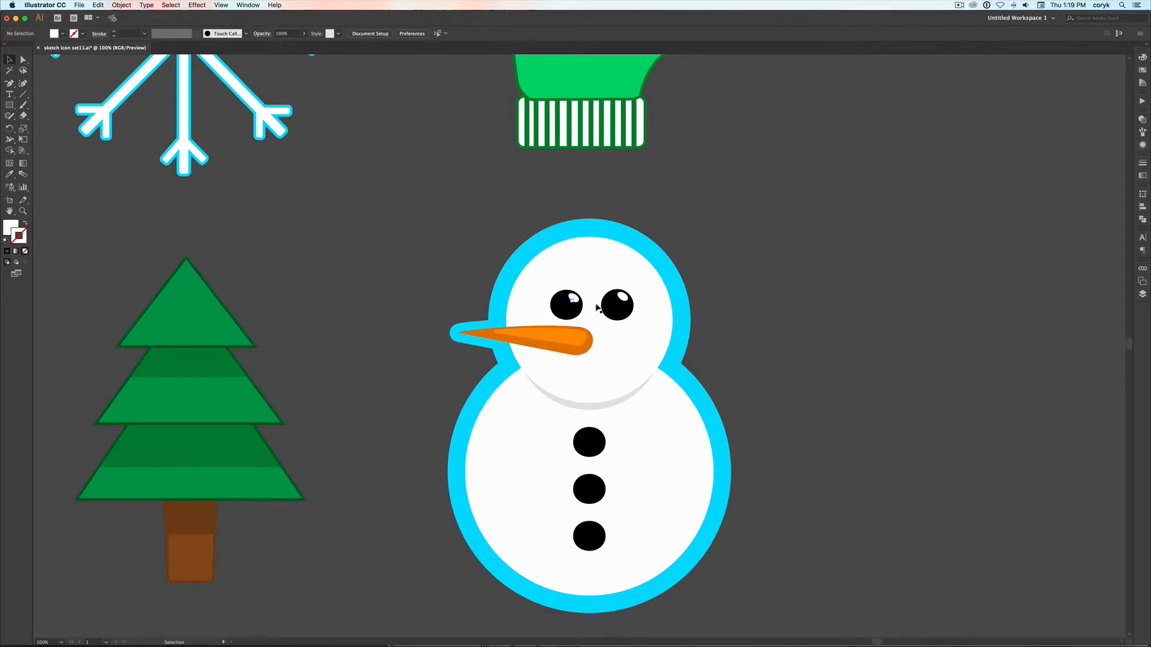
Delete the white highlight on the snowman's left-hand eye and layer two smaller copies of the eye over it, one offset toward the lower left
left_click(573, 297)
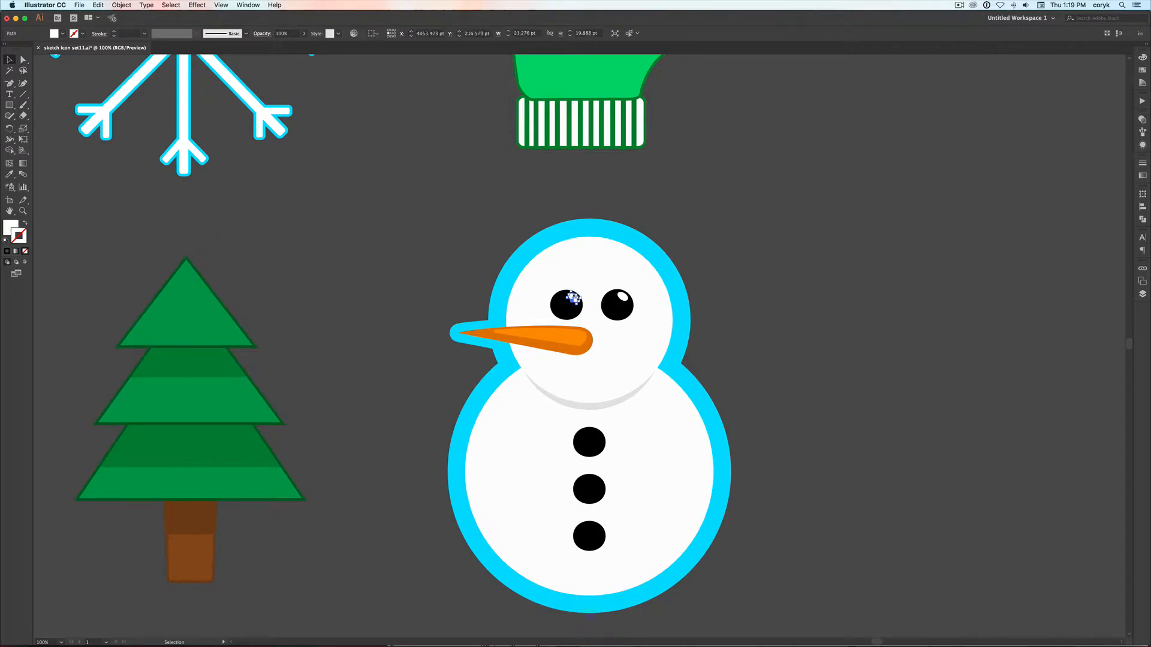
key("BackSpace")
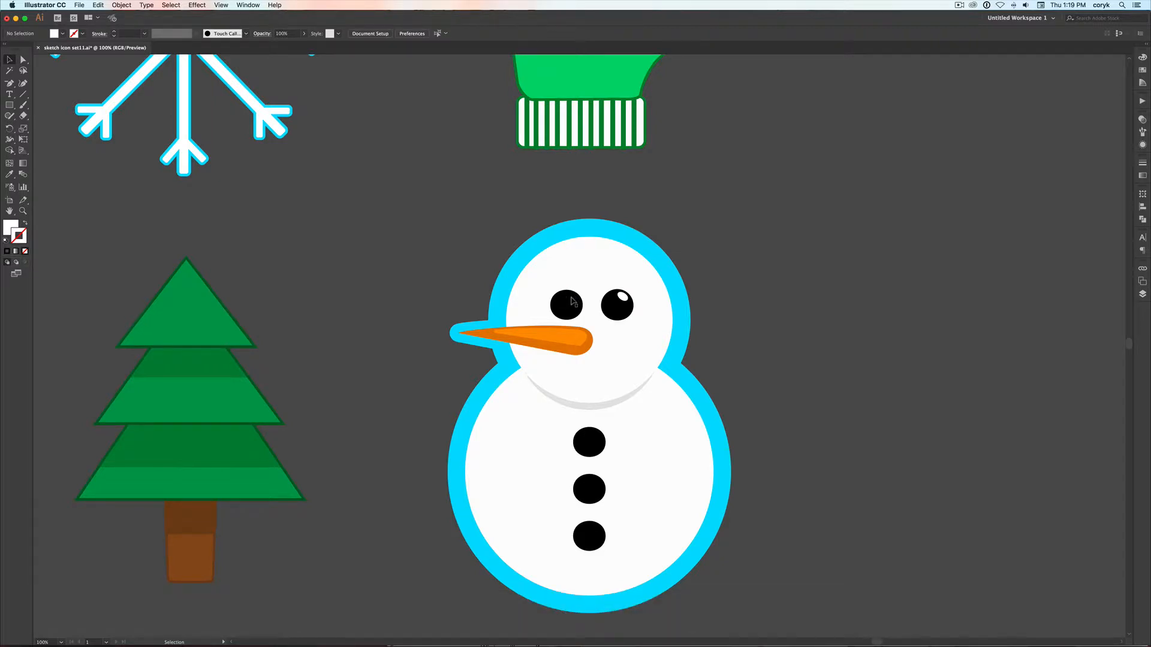
left_click(571, 301)
key("super+f")
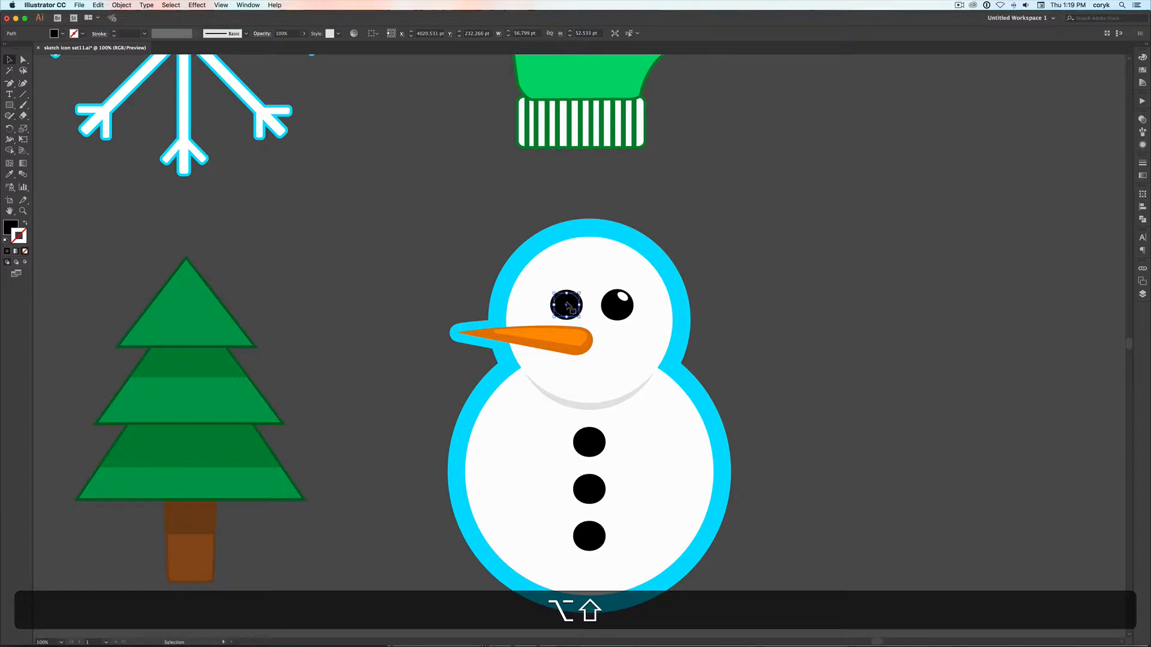
left_click(574, 313, "ctrl")
left_click(570, 310)
left_click_drag(569, 309, 573, 306)
Cut the two overlapping inner ellipses of the left-hand eye down to an upper-right crescent with the Shape Builder in outline view
key("z")
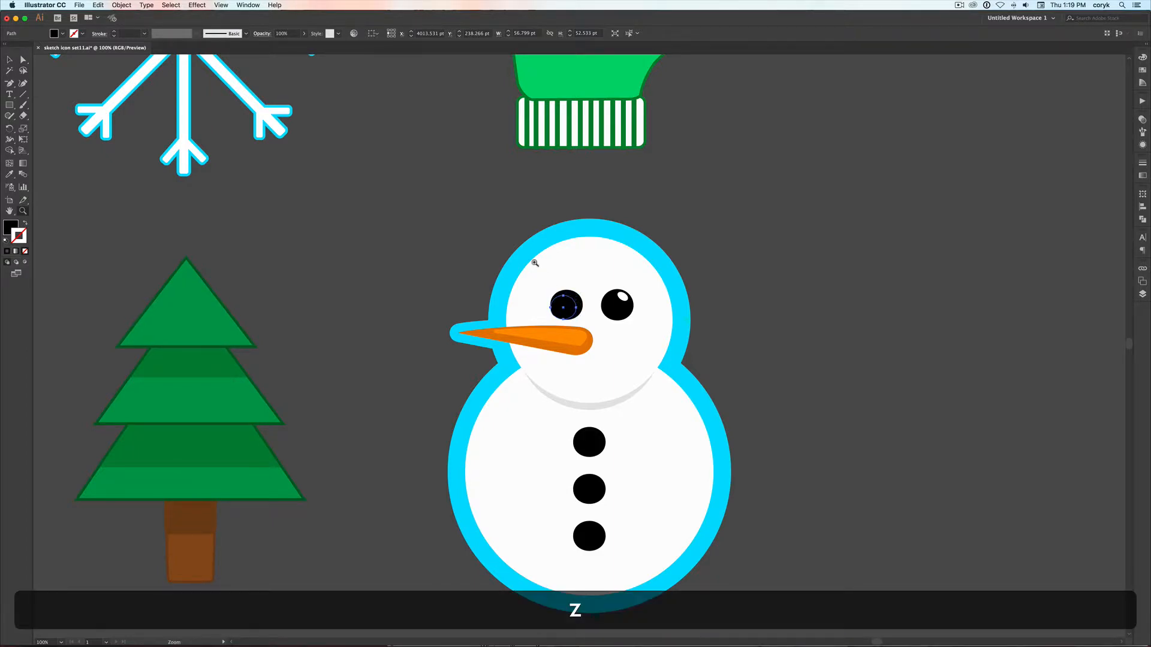
left_click_drag(532, 259, 610, 334)
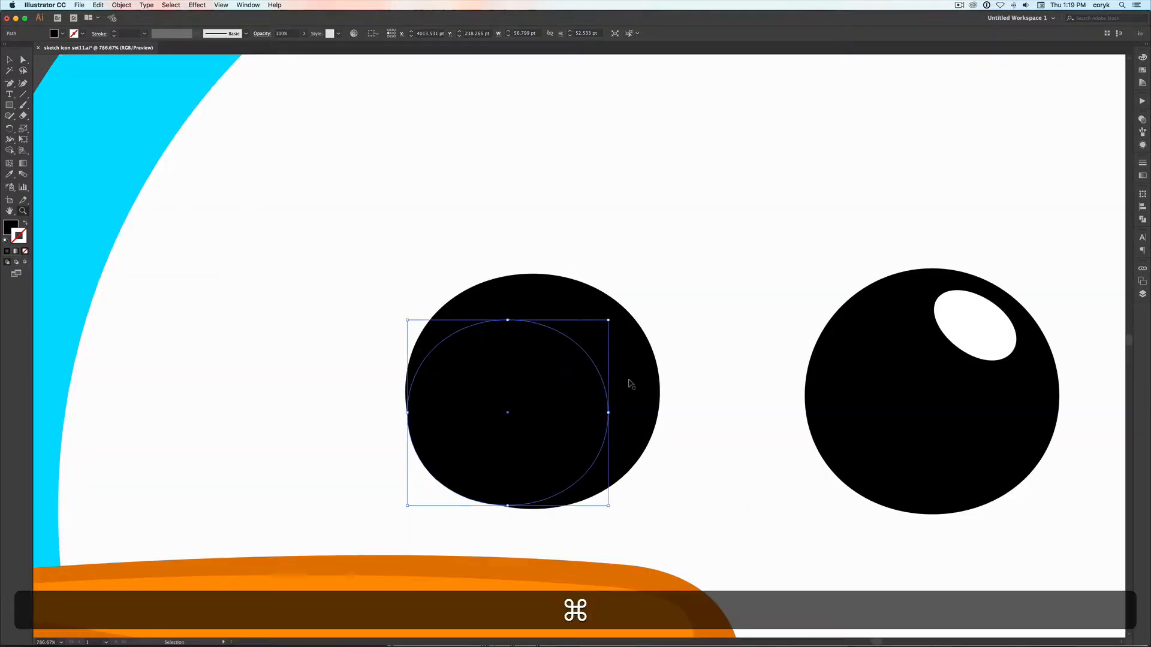
key("super+y")
key("v")
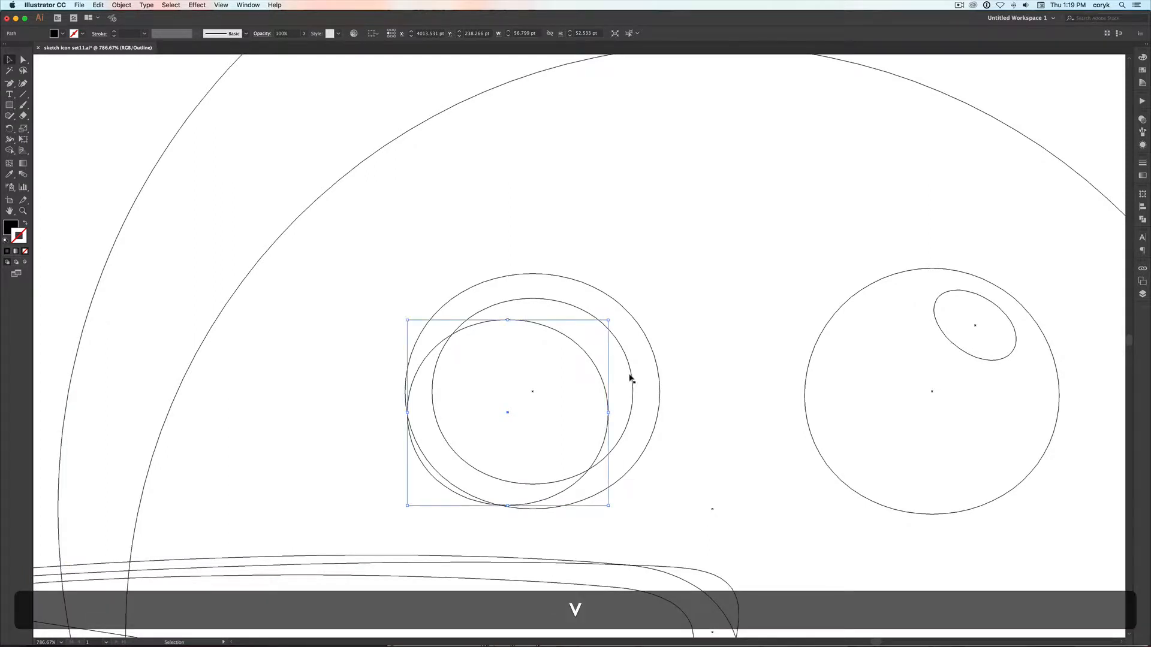
left_click(629, 375, "shift")
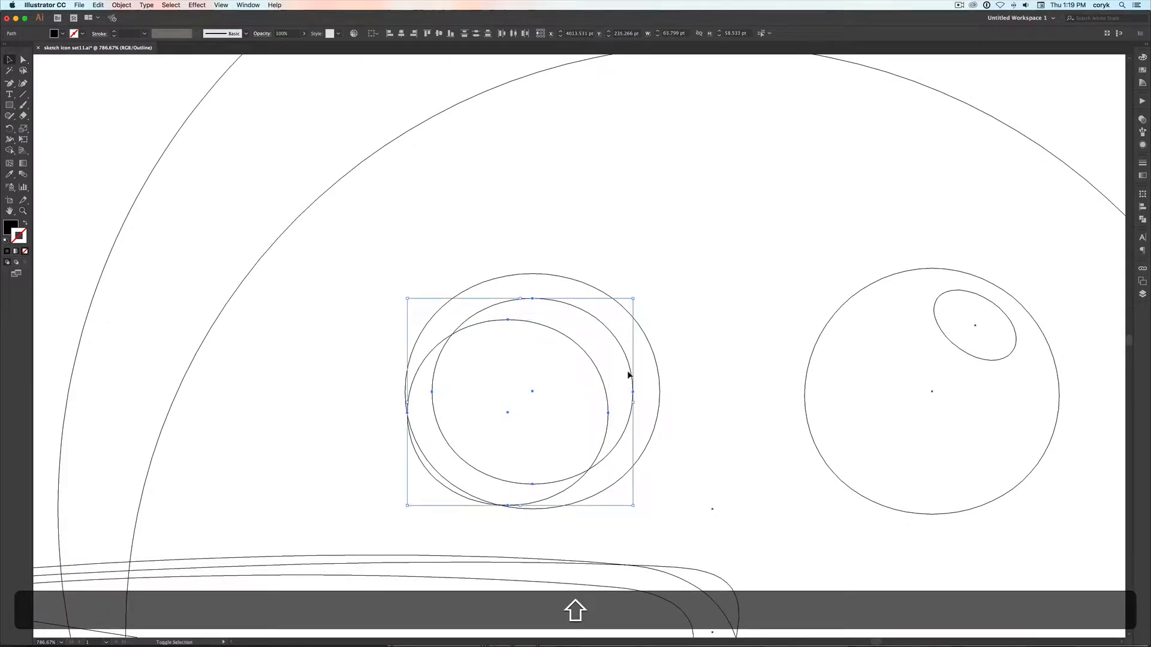
key("shift+m")
left_click_drag(557, 403, 420, 479)
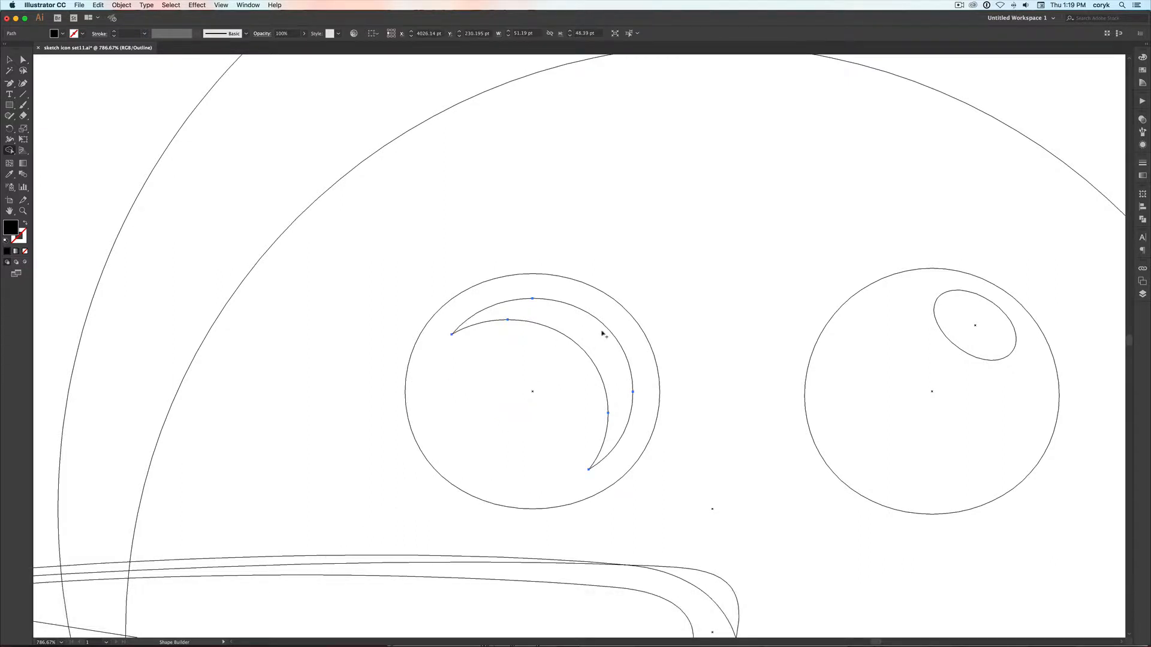
Return to preview and fill the eye crescent with a dark grey of 0% saturation and about 38% brightness
key("super+y")
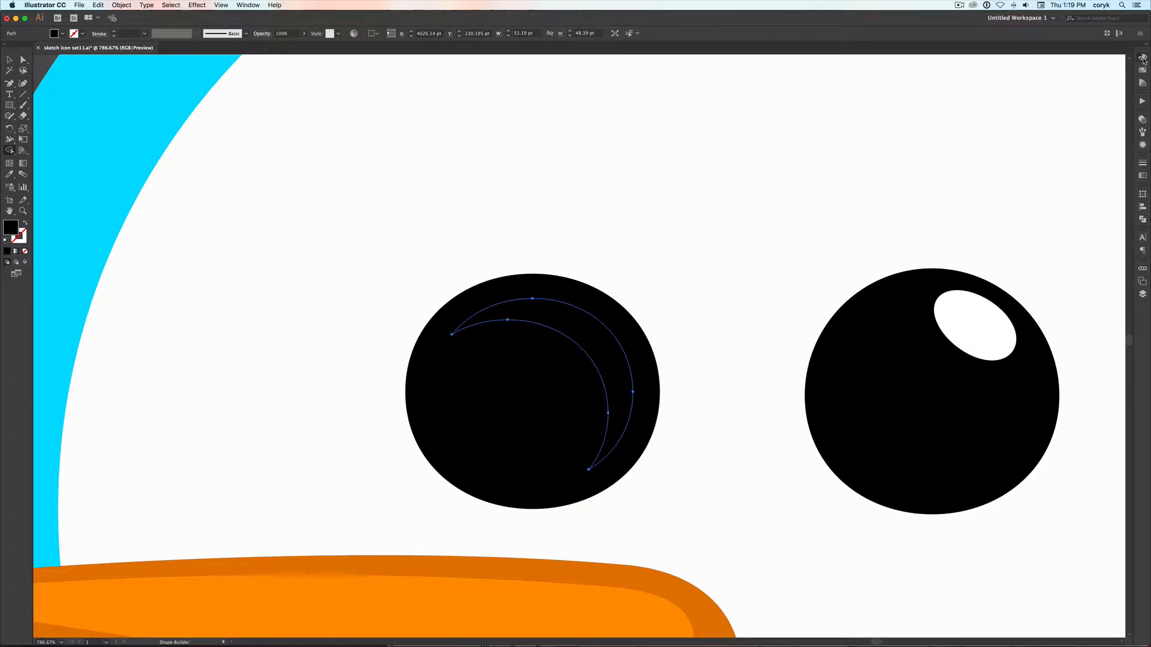
left_click(1142, 58)
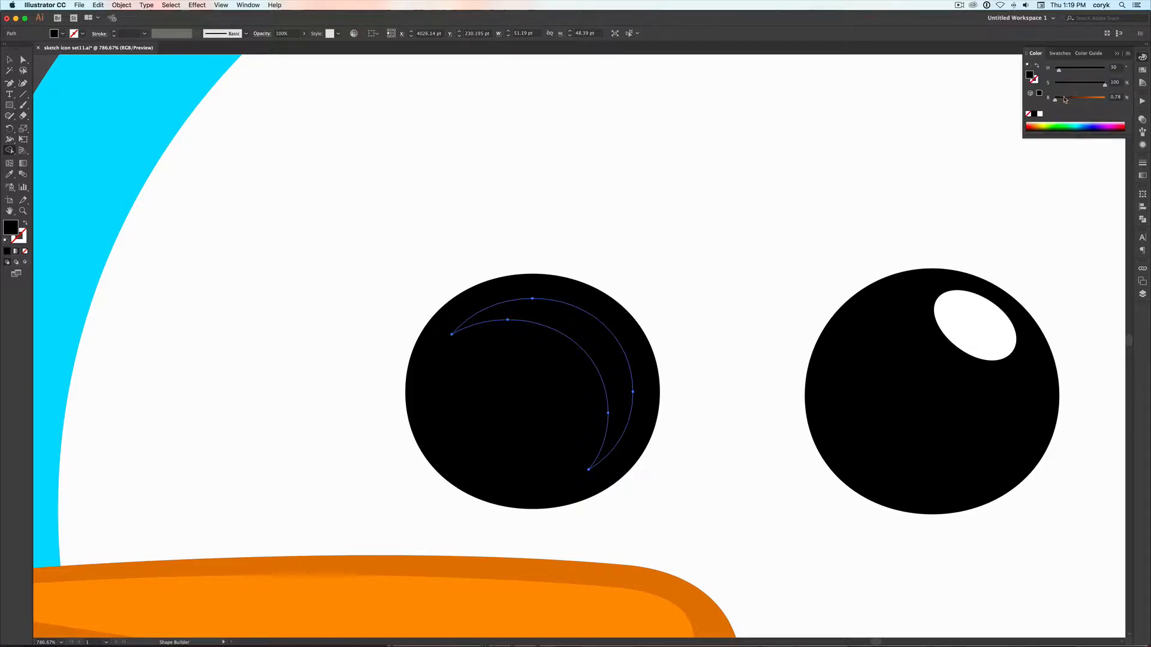
mouse_move(1076, 85)
left_mouse_down()
mouse_move(1053, 86)
mouse_move(1067, 102)
left_mouse_up()
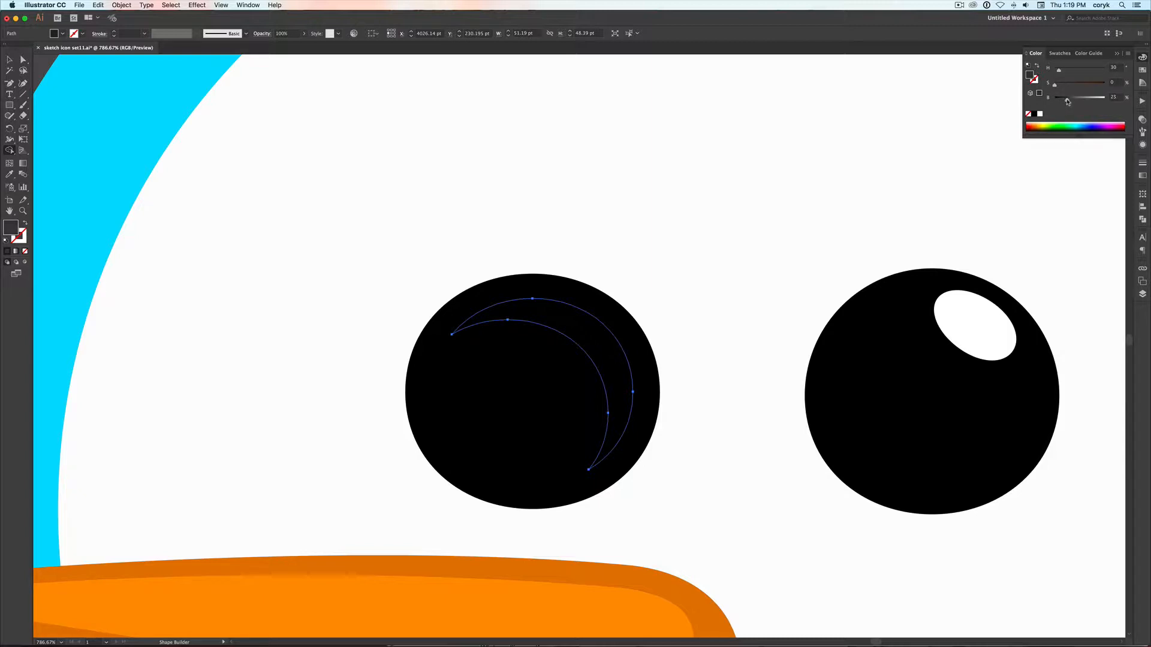
key("v")
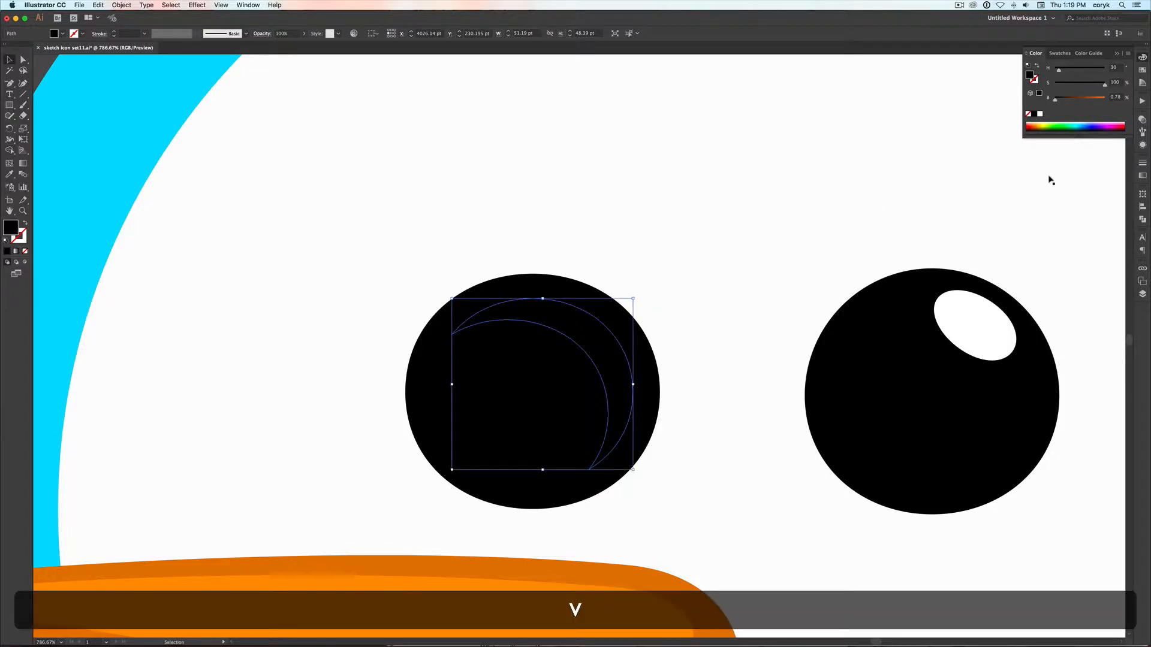
left_click_drag(1056, 101, 1074, 104)
key("a")
key("super+minus")
key("super+minus")
key("super+minus")
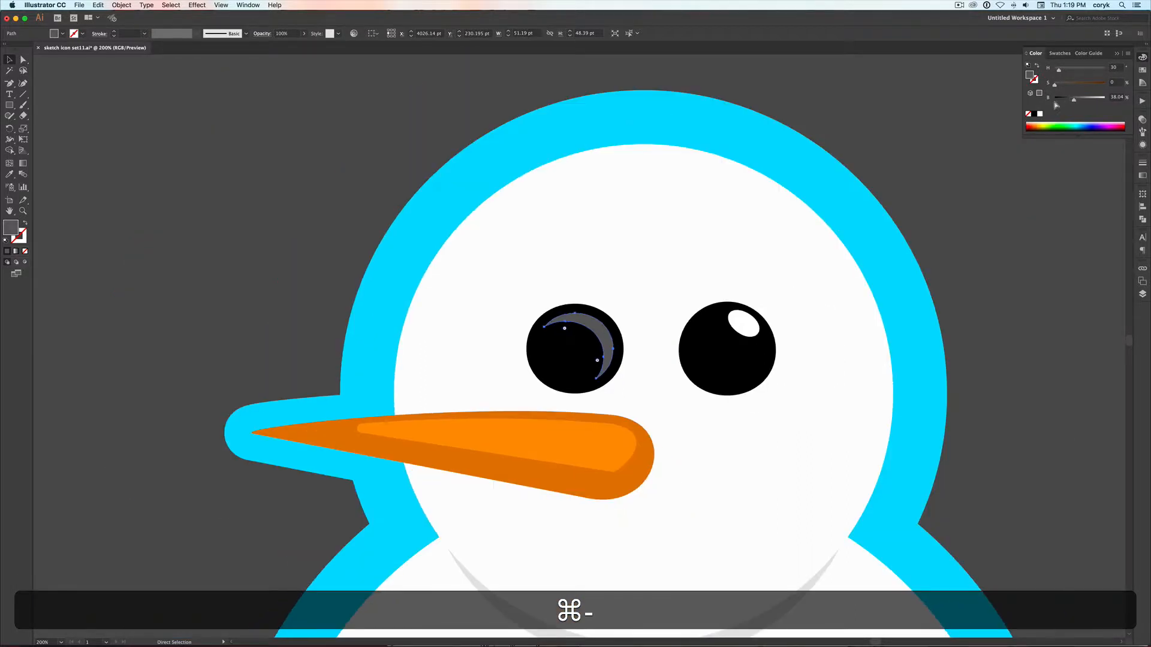
key("super+minus")
key("v")
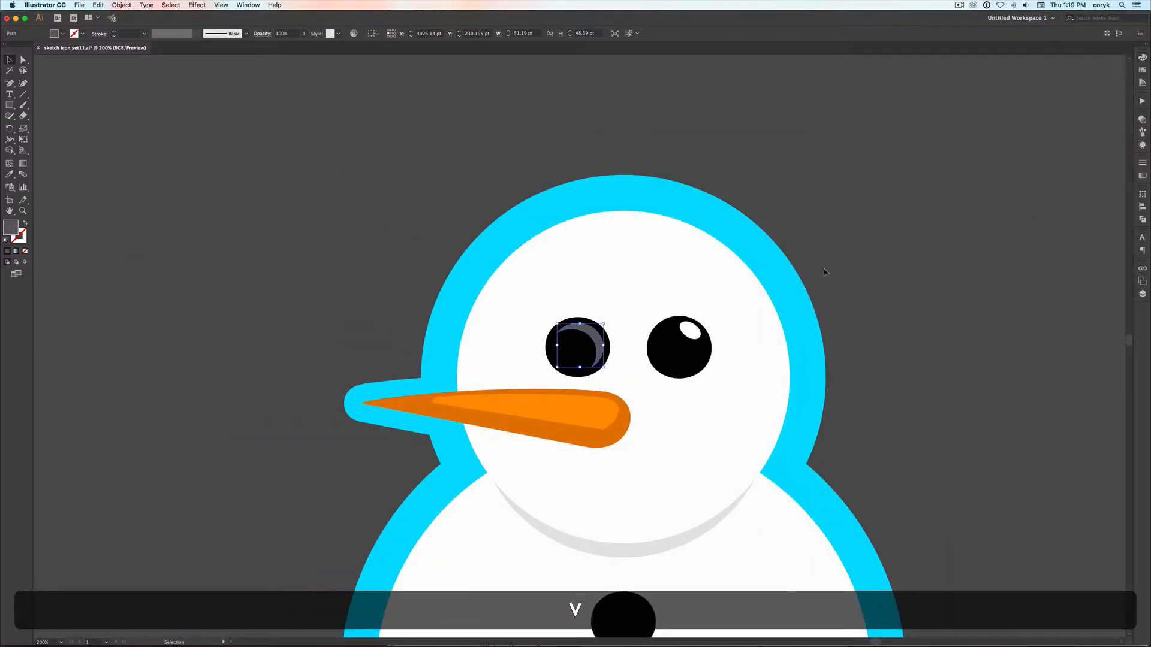
left_click(824, 272)
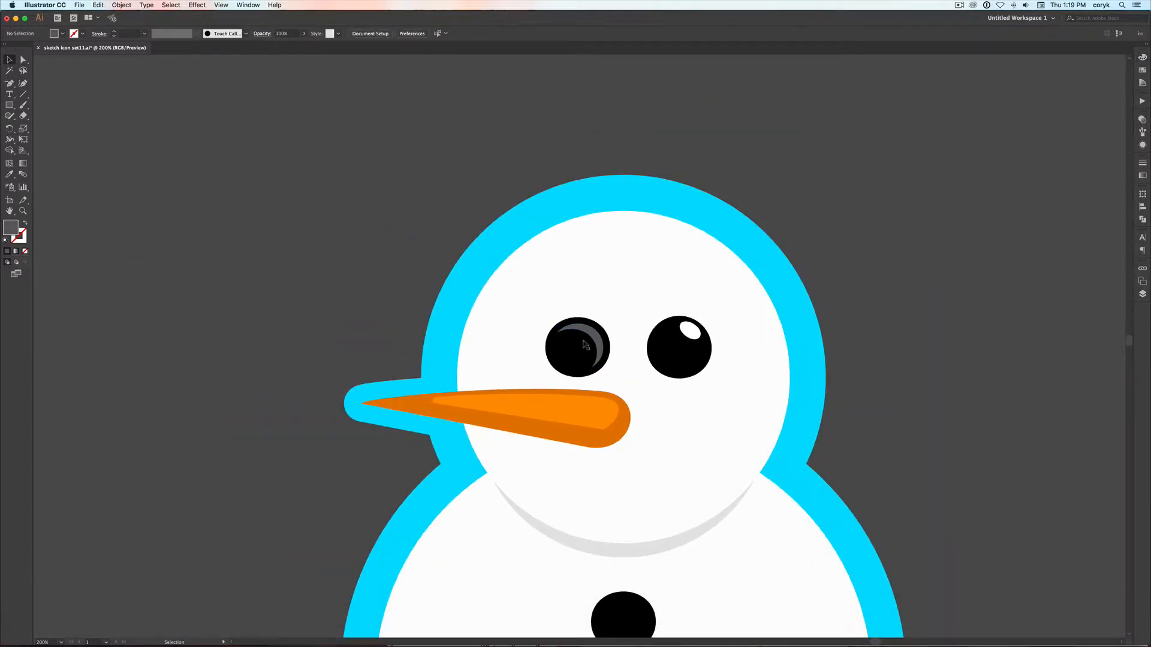
Replace the white highlight on the right-hand eye with a copy of the grey crescent
left_click(686, 333)
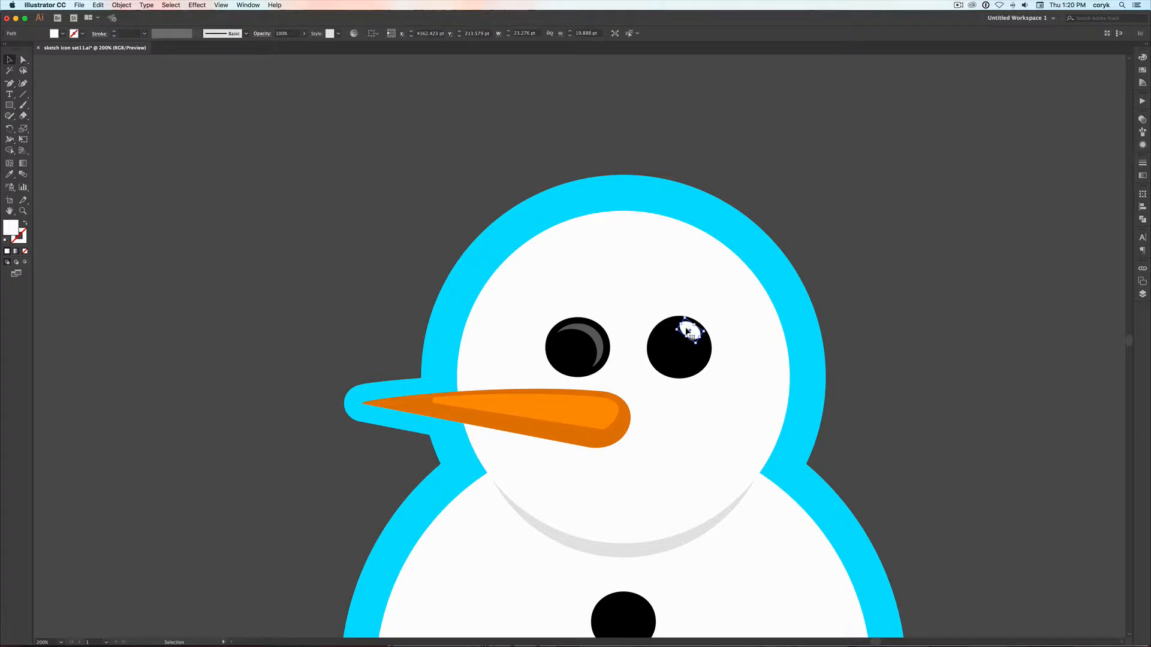
key("BackSpace")
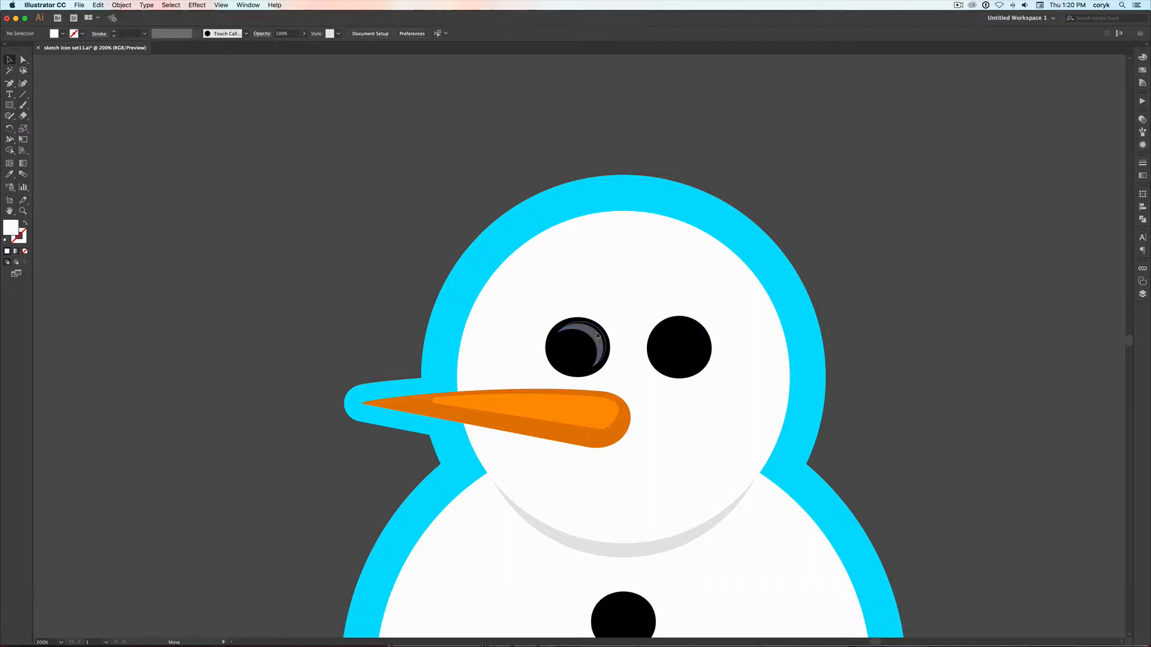
left_click_drag(601, 339, 698, 335)
left_click(963, 304)
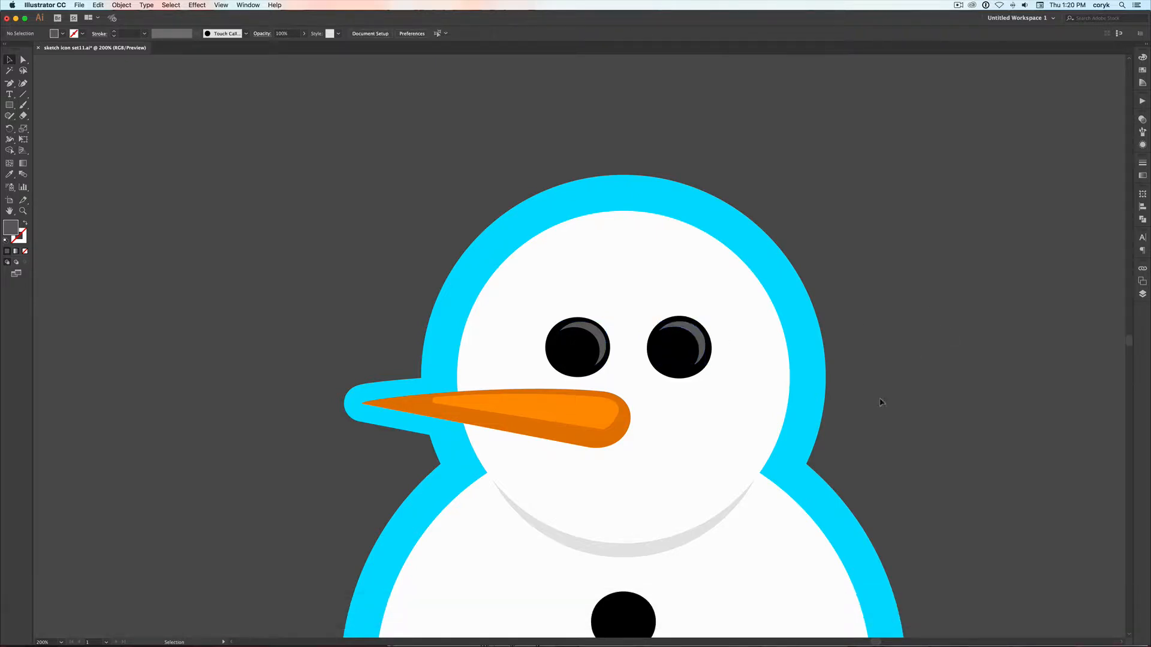
Enlarge the grey shadow ellipse beneath the snowman's head to about 361 by 361 pt, extending it downward and to the left
left_click(621, 552)
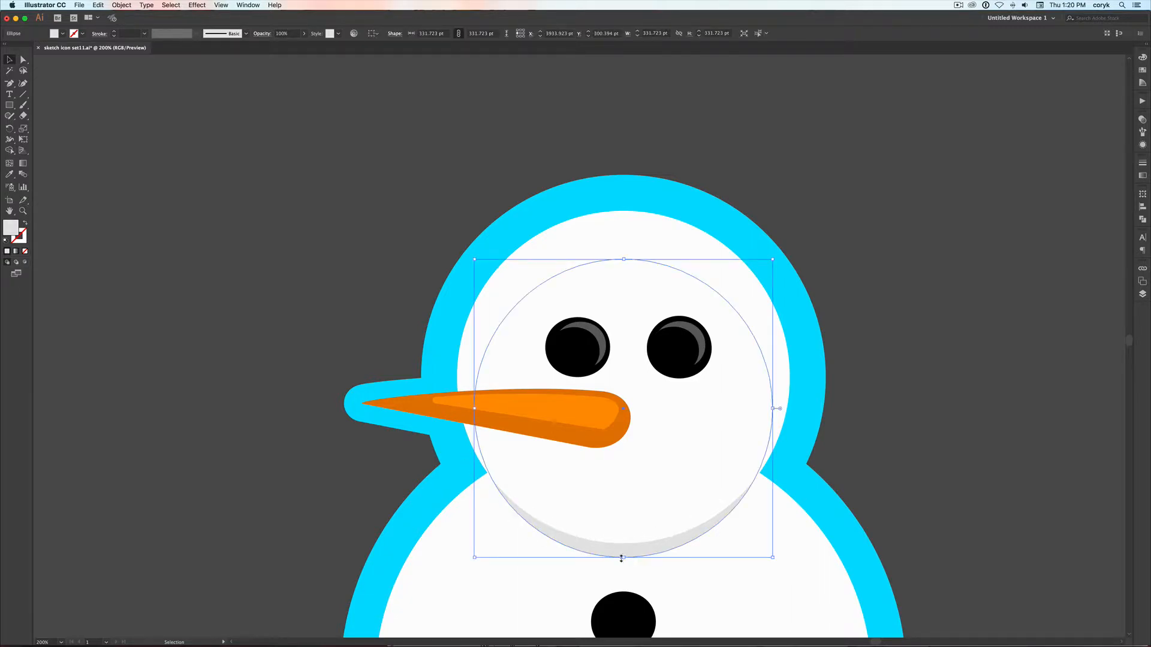
left_click_drag(621, 559, 622, 573)
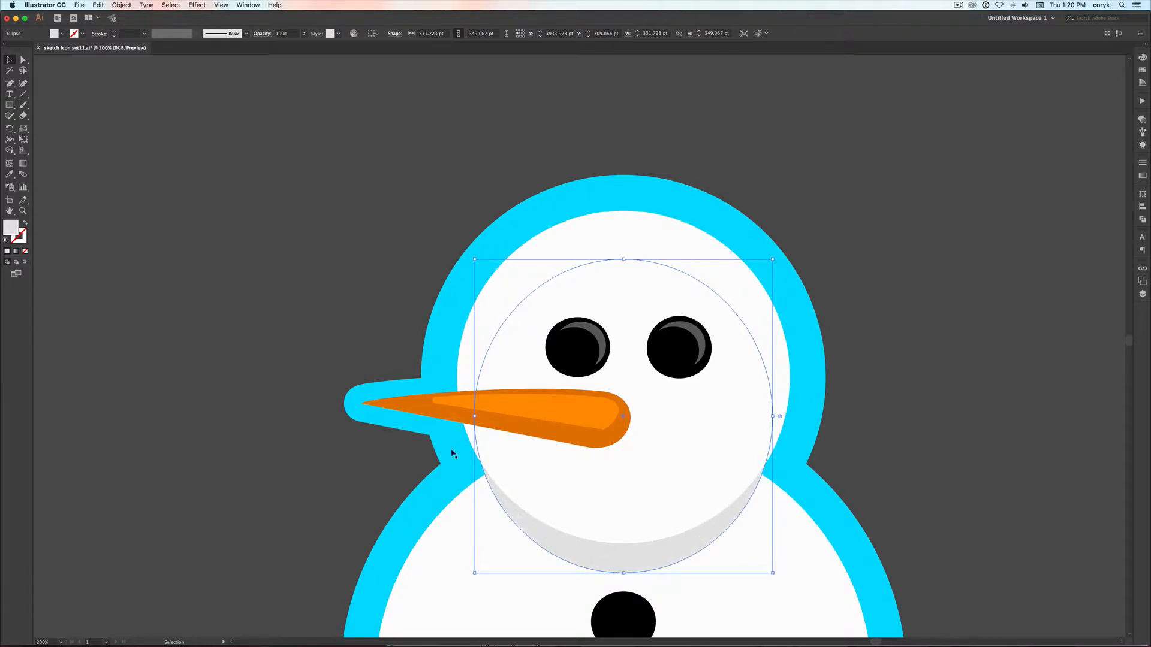
left_click_drag(474, 416, 448, 416)
left_click_drag(609, 573, 608, 581)
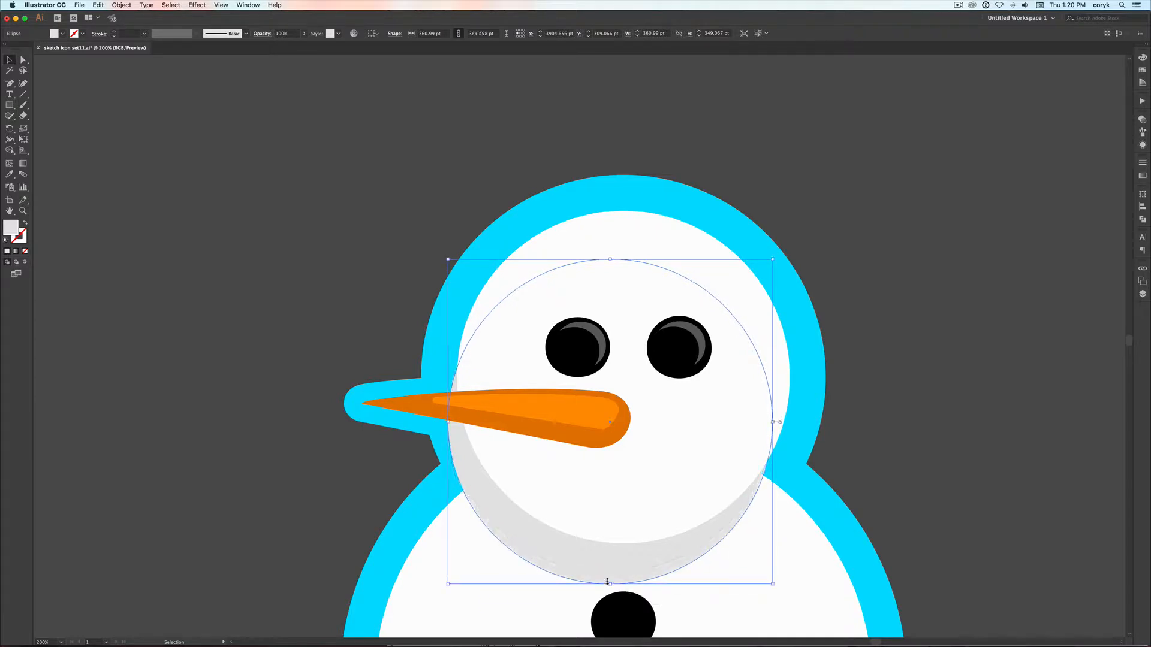
Trim away the parts of the grey shadow ellipse outside the snowman's body with the Shape Builder
left_click(803, 564, "shift")
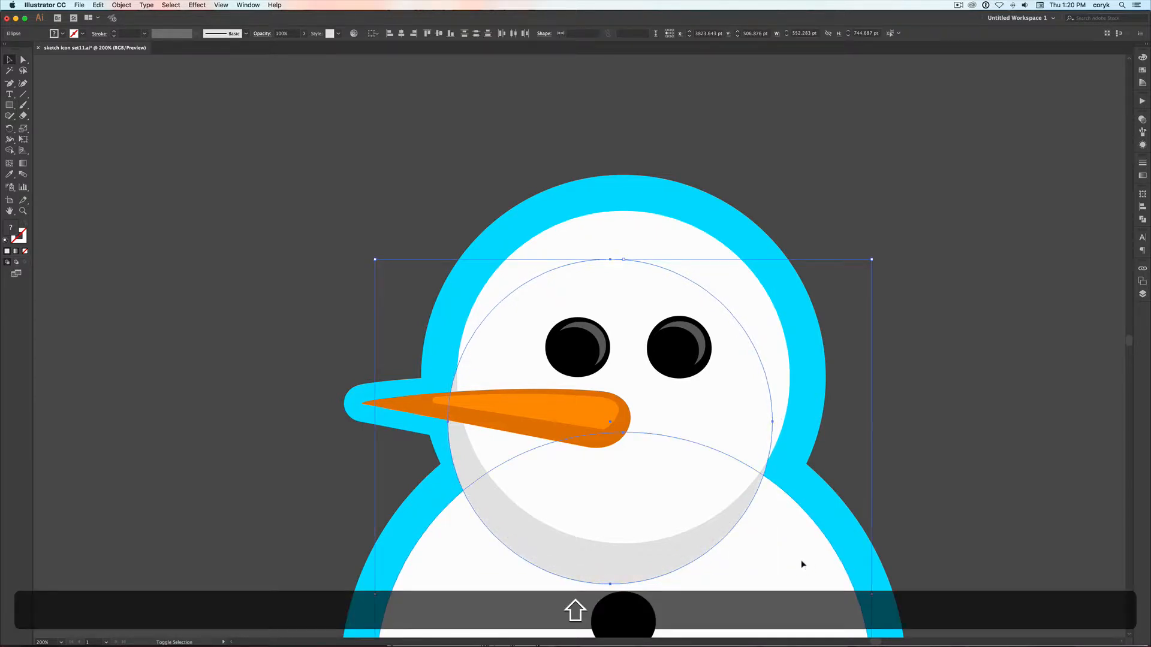
key("shift+m")
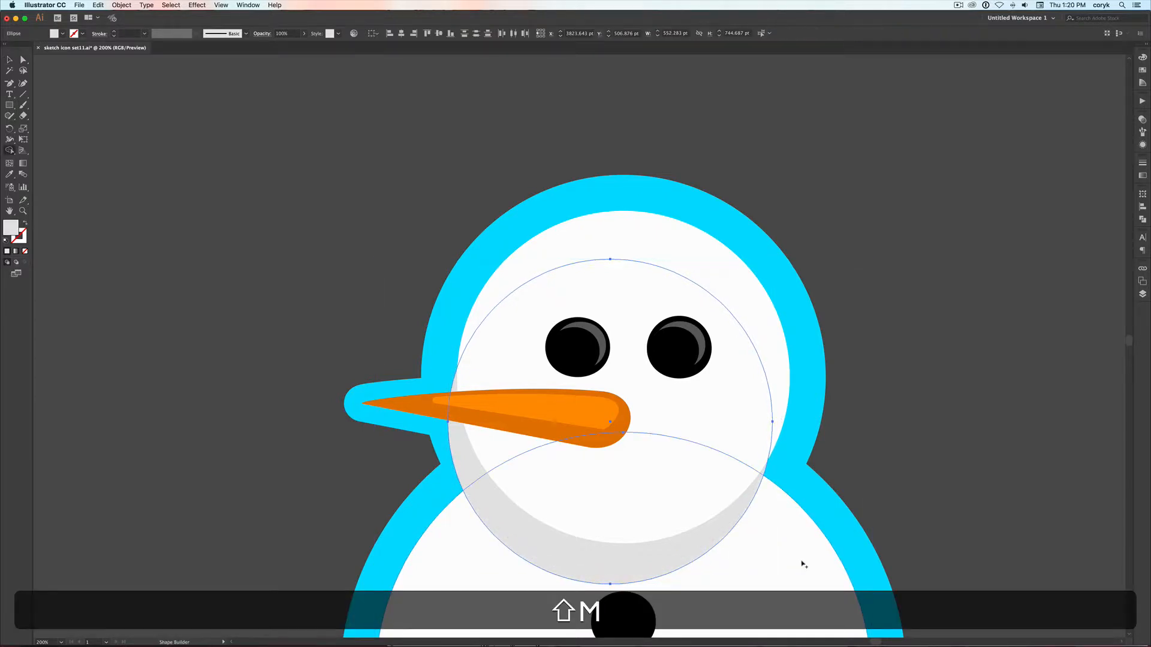
left_click(755, 453, "alt")
key("v")
left_click(988, 428)
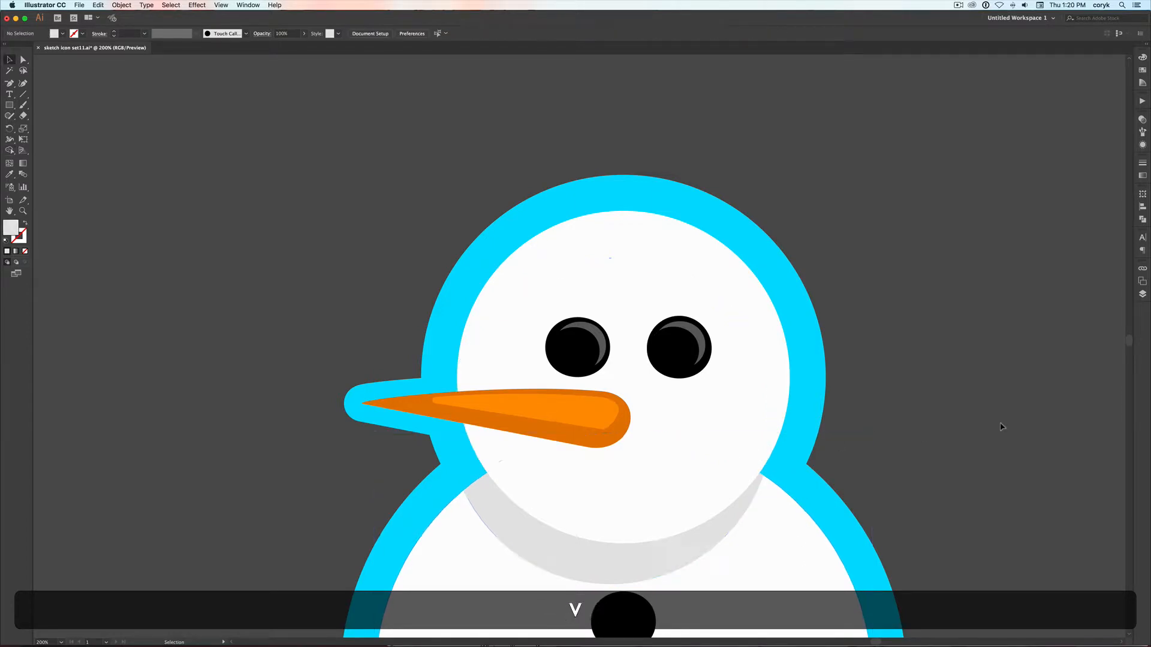
key("super+minus")
key("super+minus")
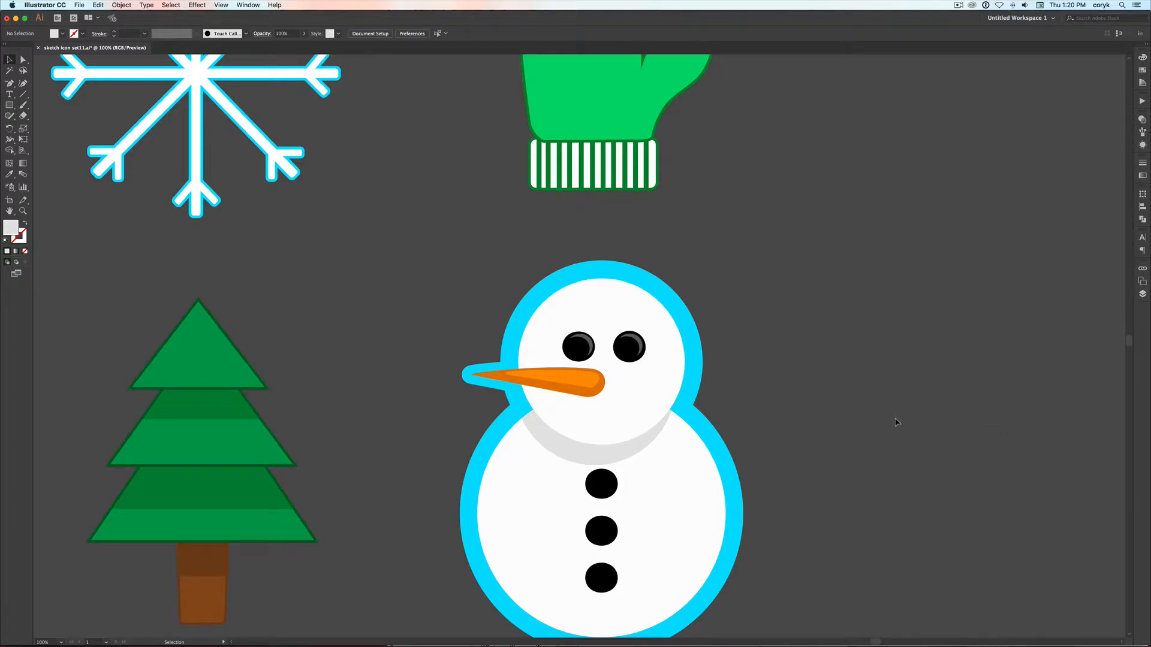
Draw a carrot shape about 472 by 113 pt with the Pen tool beside the snowman, curving its blunt end into a rounded tip
key("p")
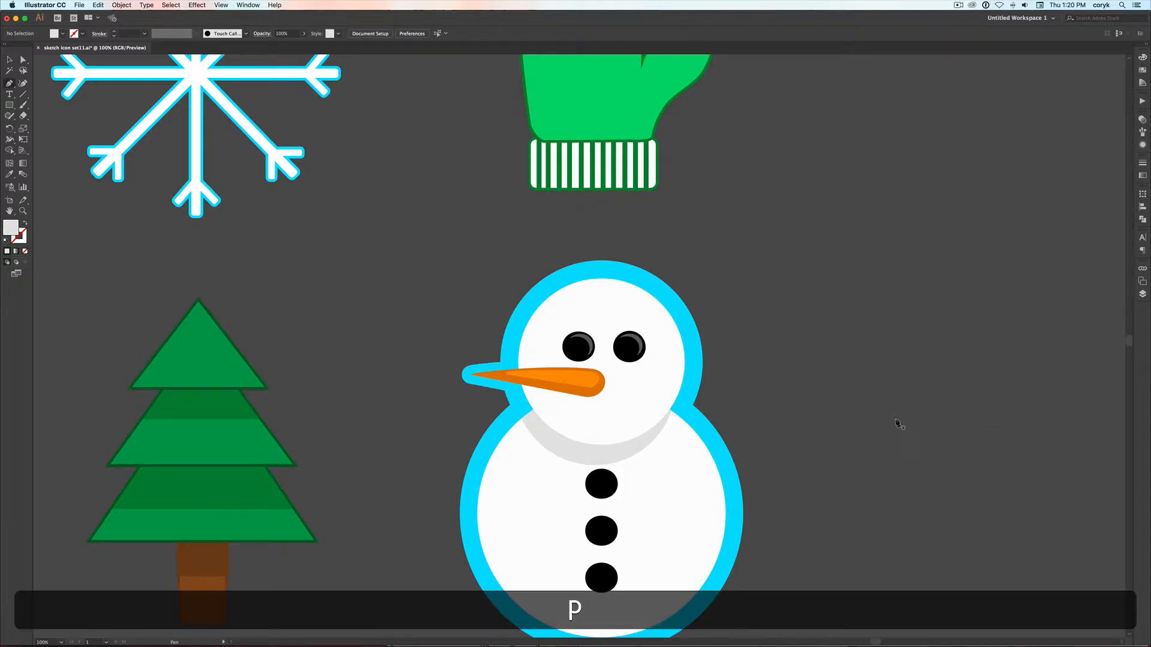
left_click(1002, 340)
left_click(813, 361)
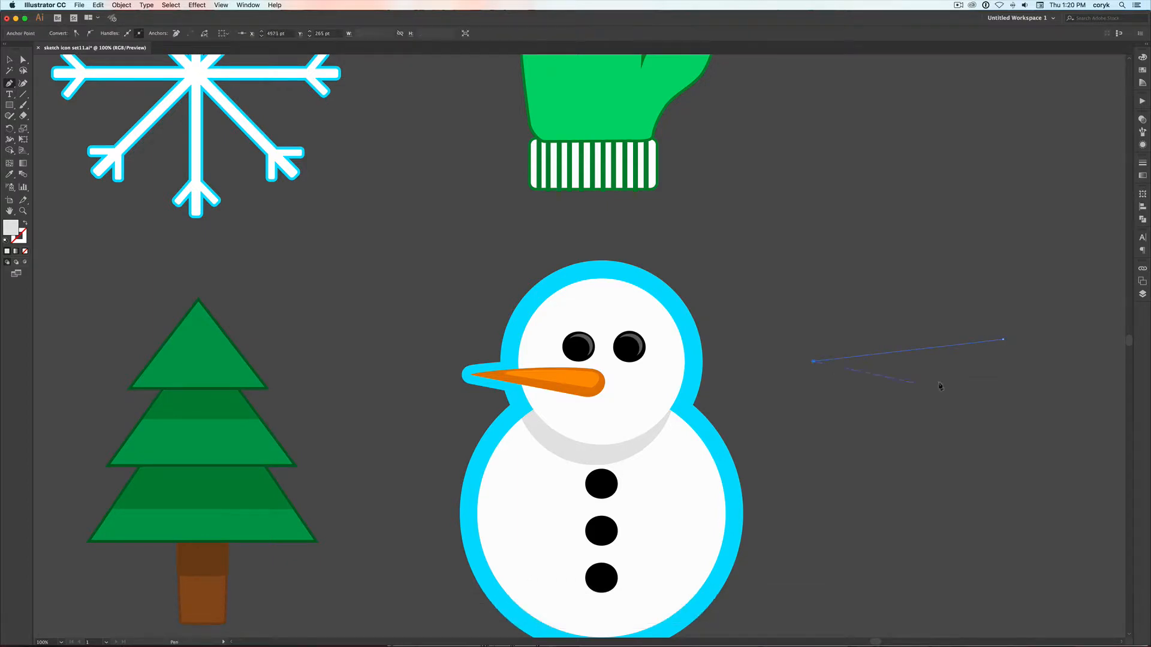
left_click(998, 390)
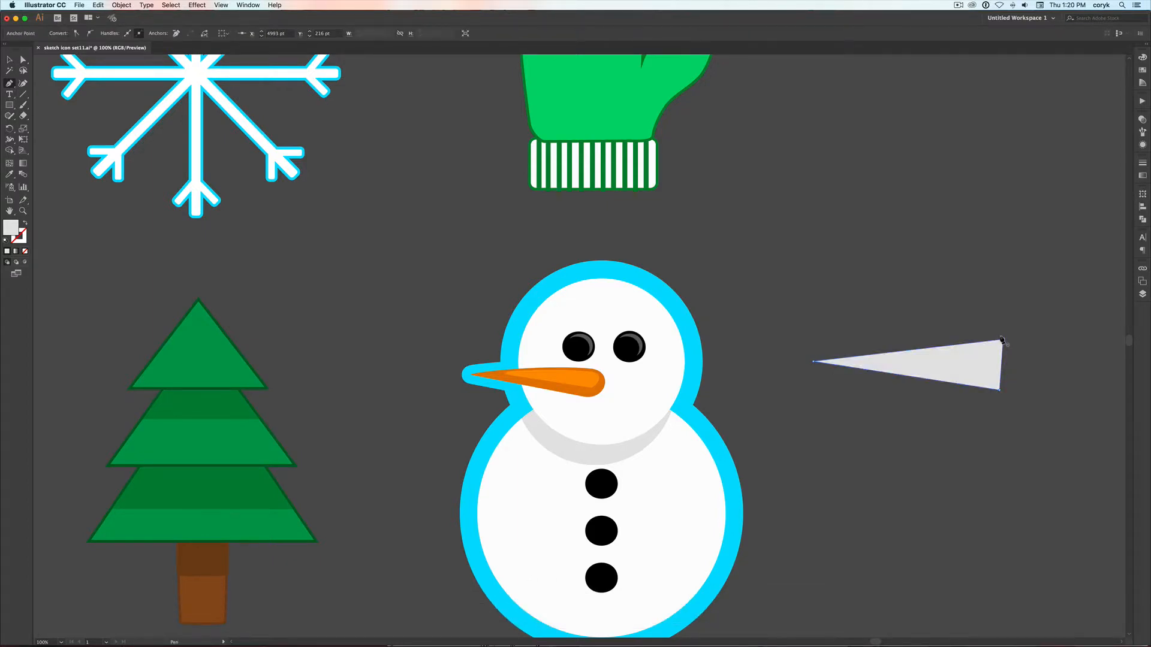
key("shift+c")
left_click_drag(1000, 362, 1023, 360)
Fill the new carrot shape with the light orange sampled from the snowman's nose
key("i")
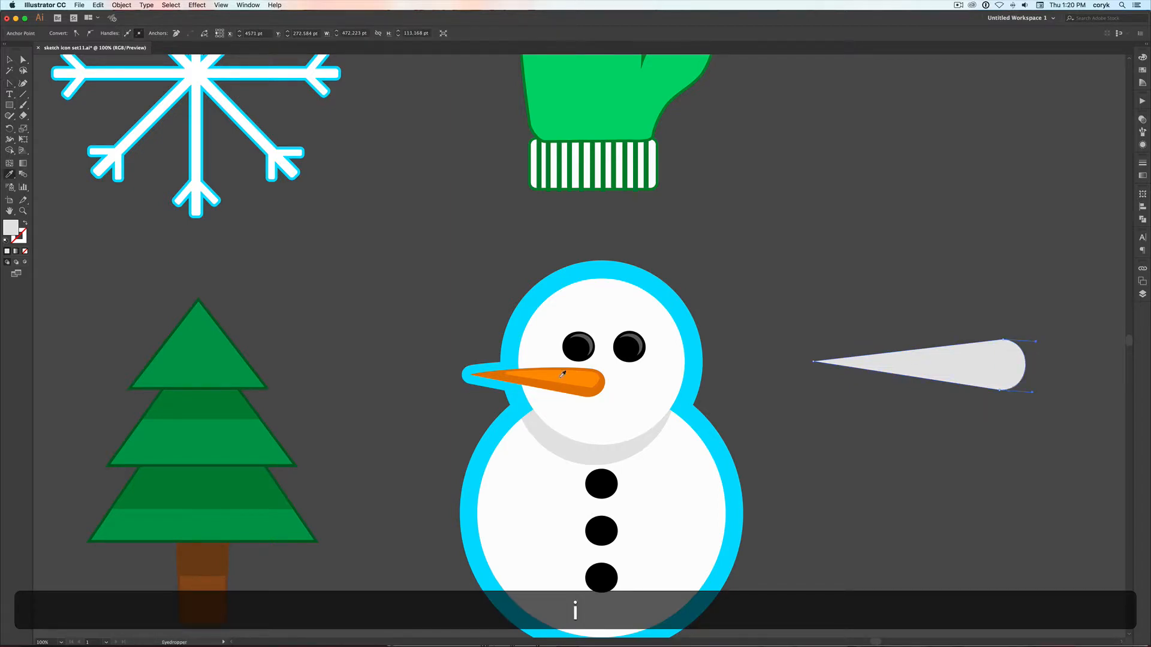
left_click(578, 374)
key("v")
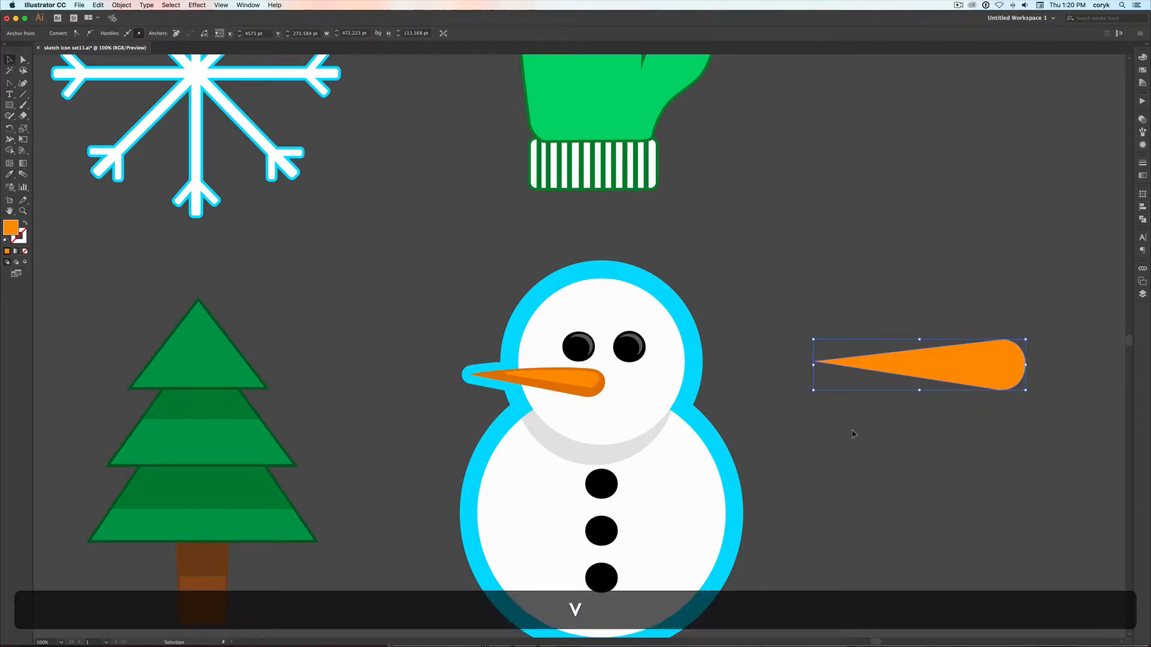
left_click(852, 430)
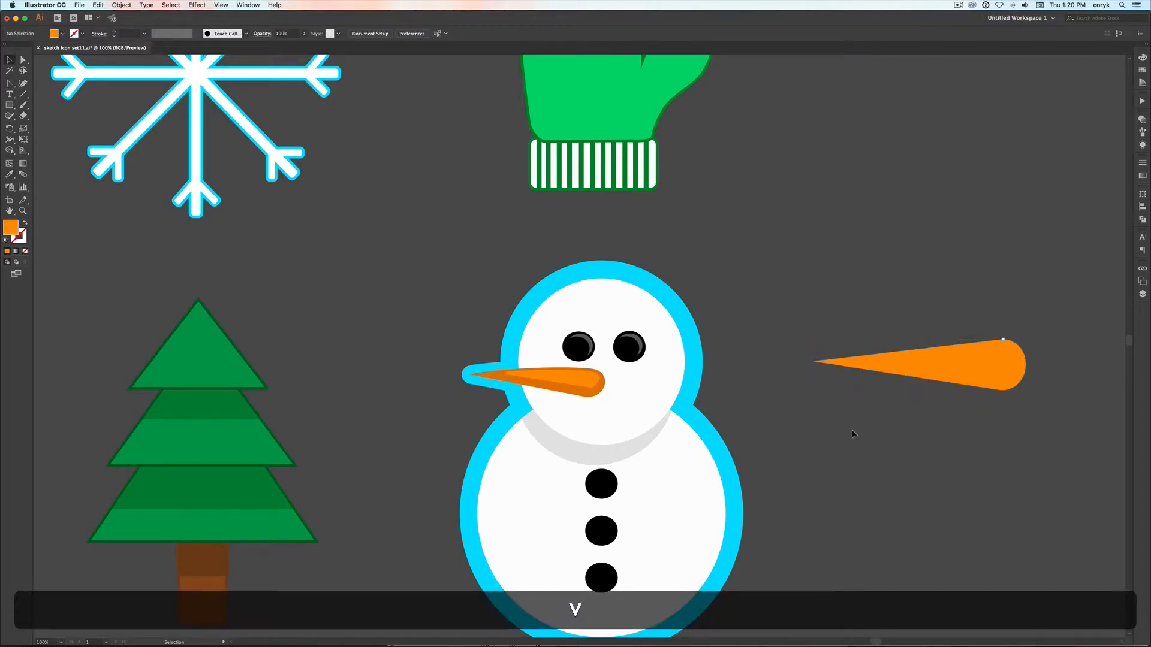
left_click(975, 370)
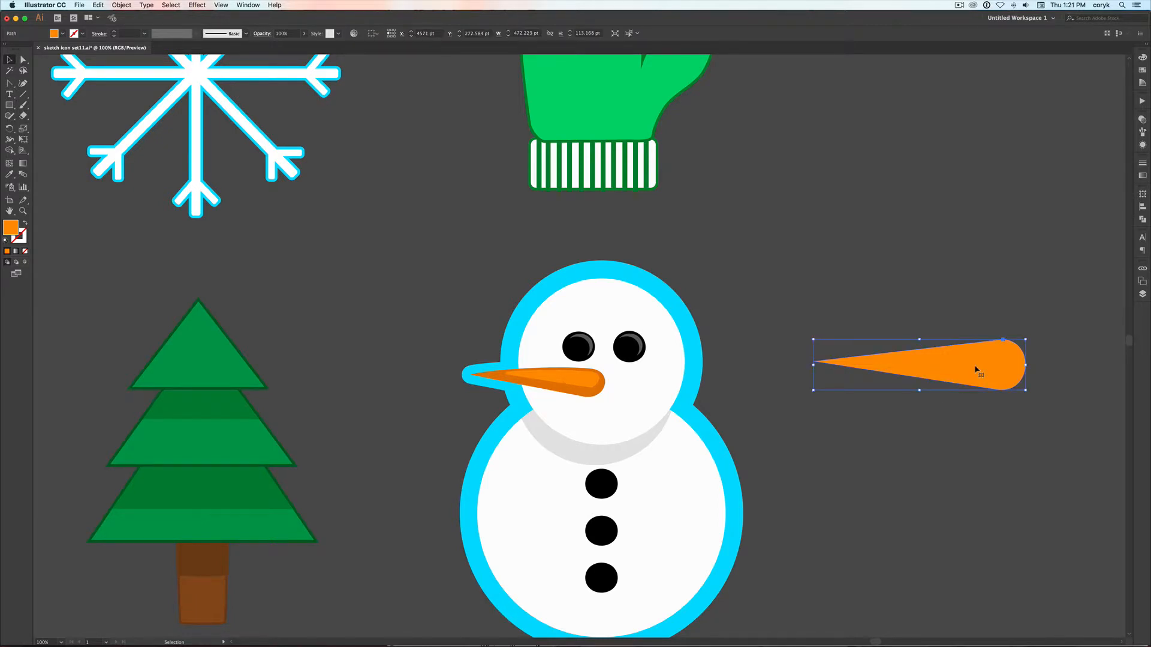
key("super+f")
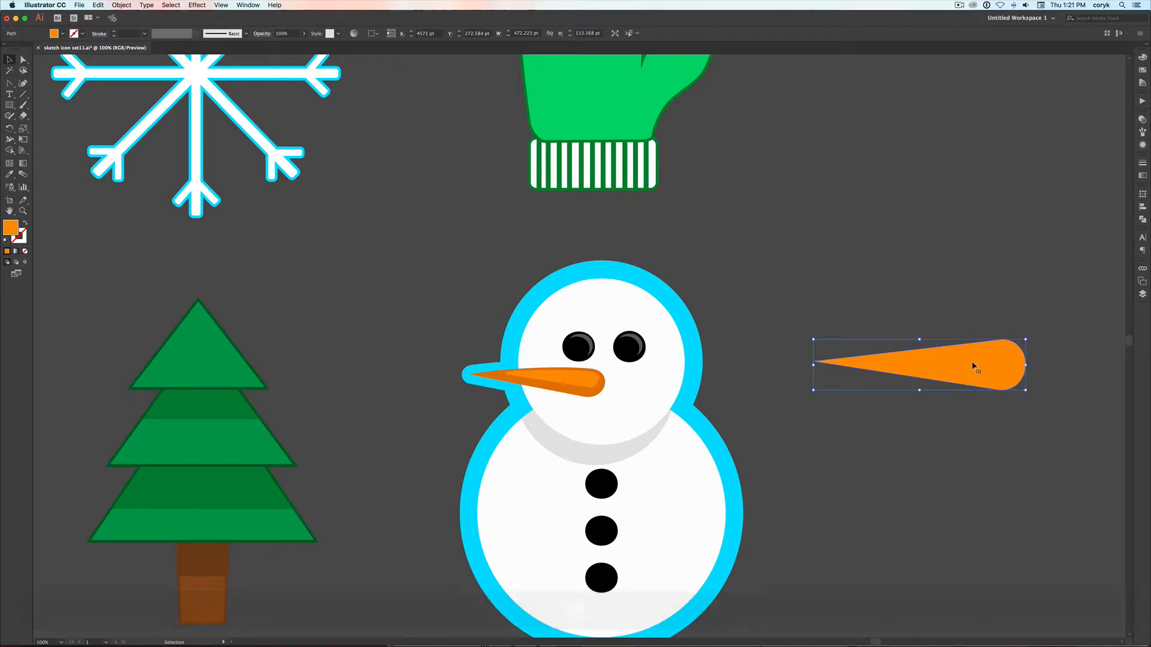
mouse_move(974, 363)
left_mouse_down()
mouse_move(1000, 305)
mouse_move(974, 359)
left_mouse_up()
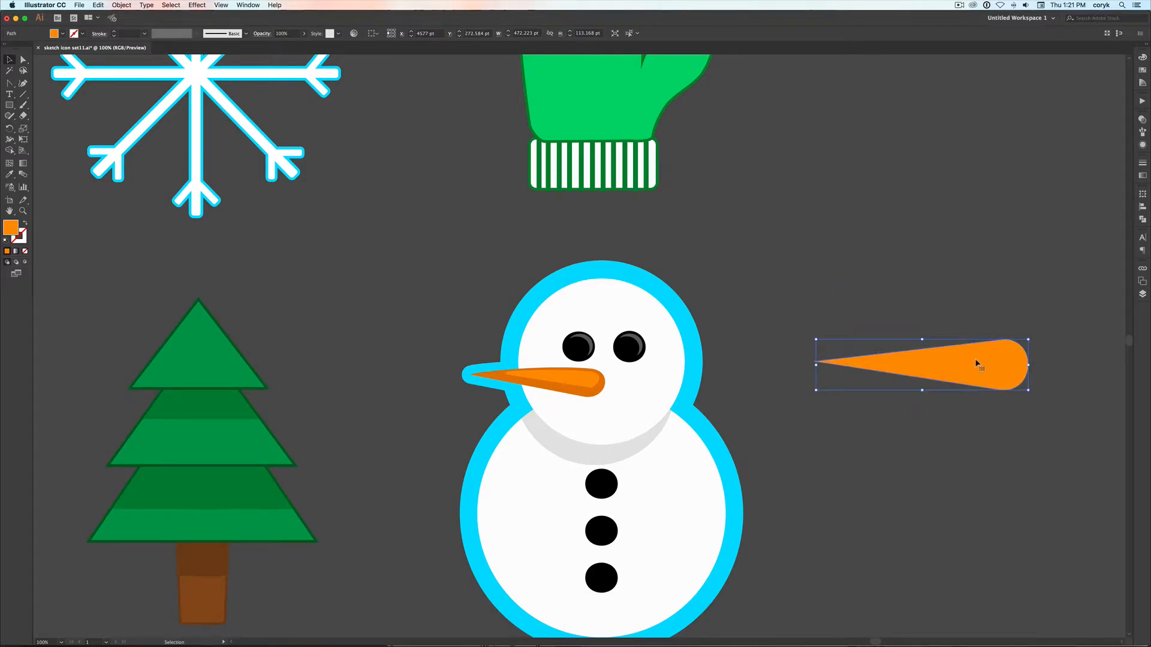
key("BackSpace")
Duplicate the carrot slightly toward its blunt end and trim away the part beyond the original with the Shape Builder
left_click(979, 363)
key("alt")
left_click_drag(979, 362, 985, 361)
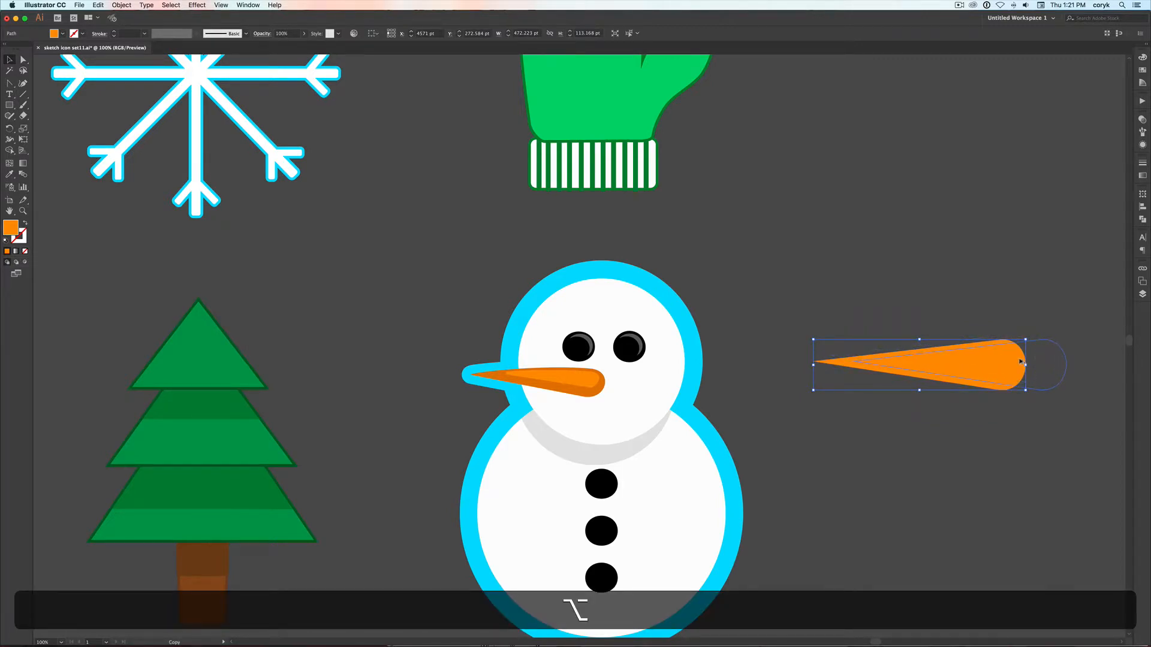
left_click_drag(1022, 362, 1022, 362)
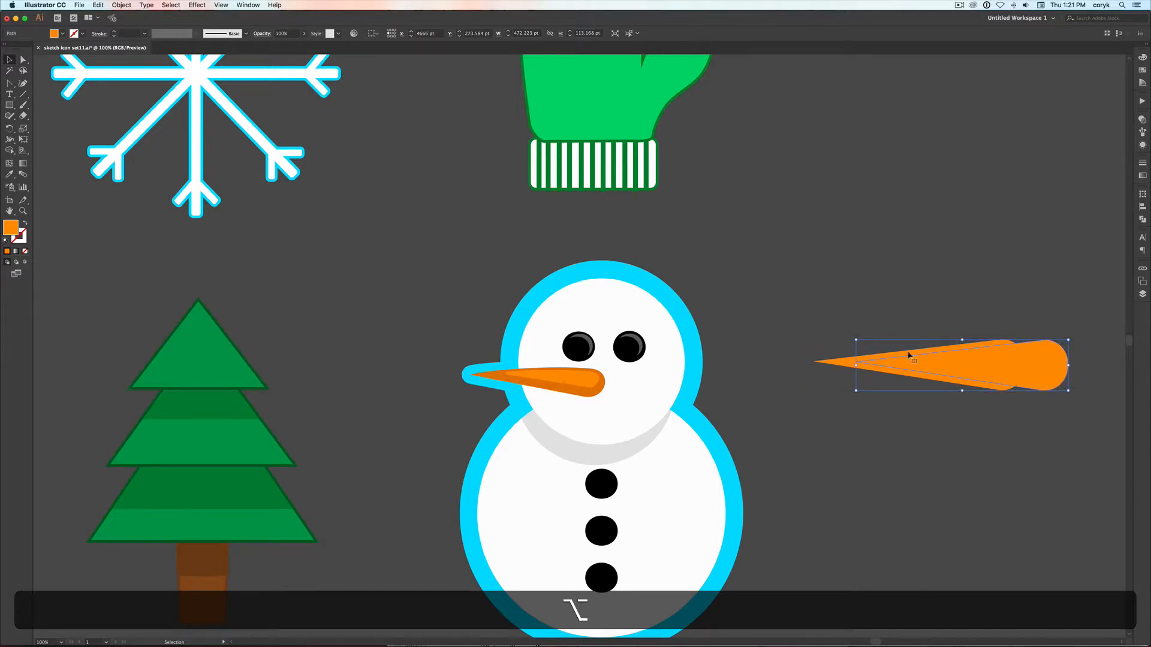
left_click(1037, 377, "shift")
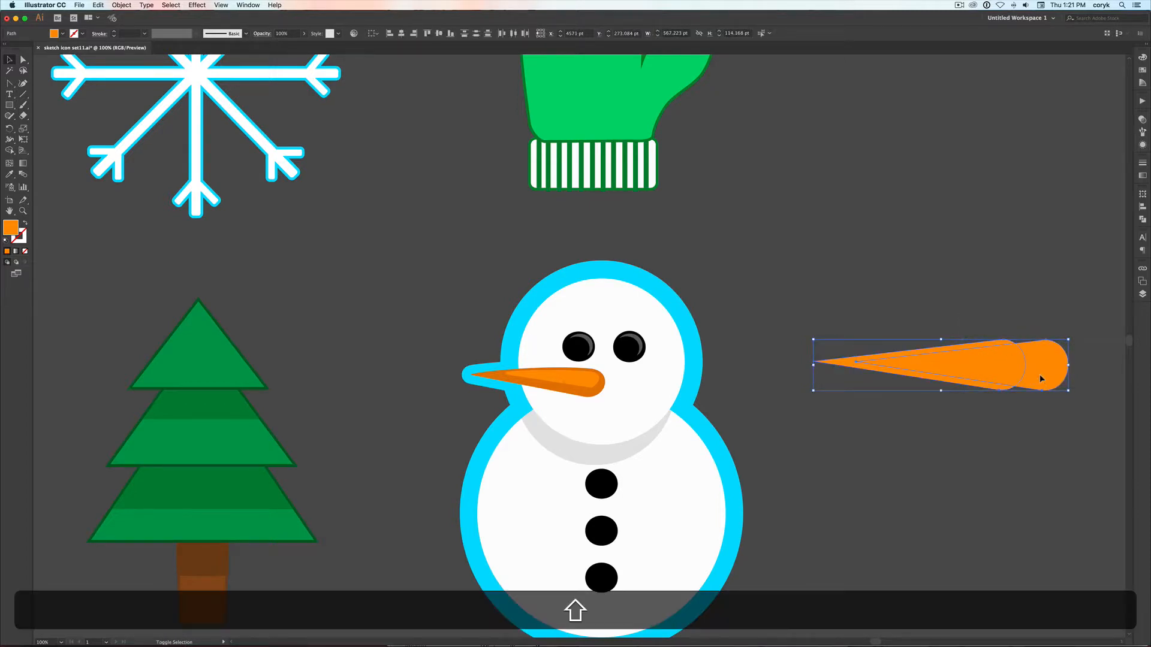
key("shift+m")
left_click(1042, 367, "alt")
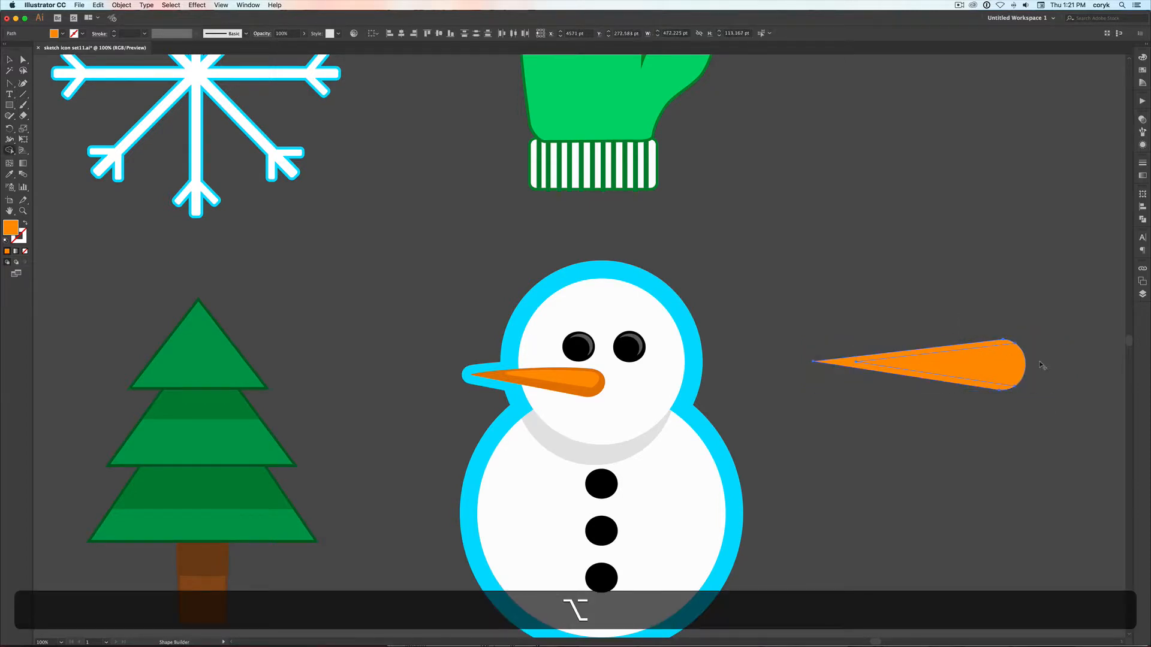
Fill the large carrot shape with the darker orange sampled from the snowman's nose, leaving the inner highlight light orange
key("v")
left_click(1041, 412)
left_click(992, 392)
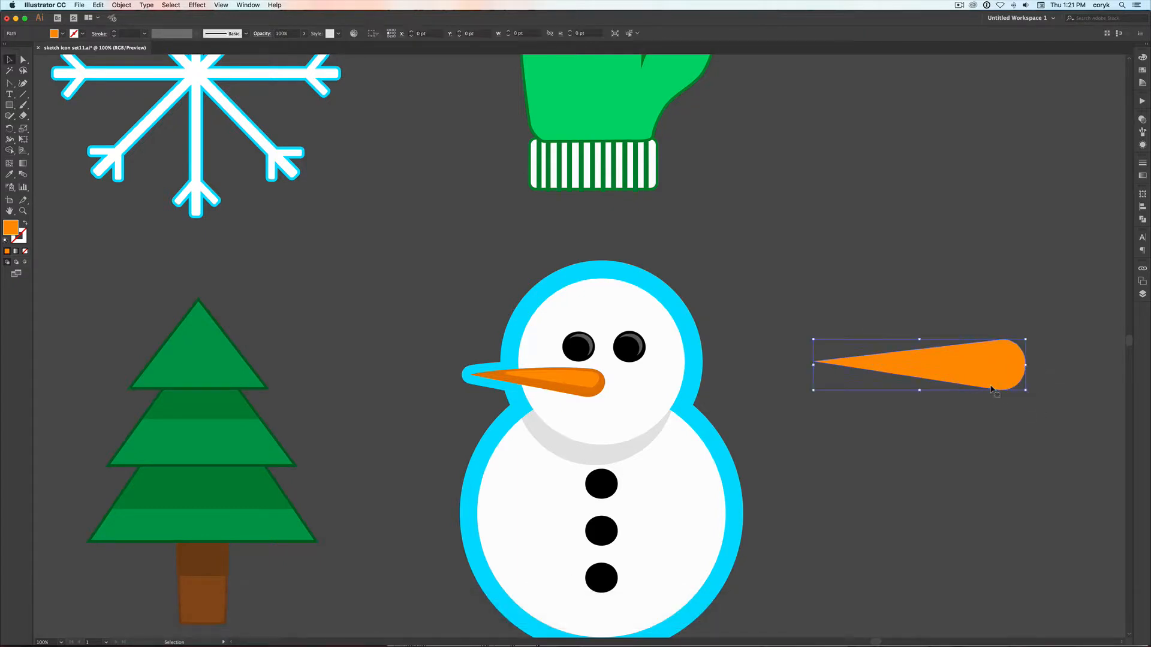
key("i")
left_click(582, 389)
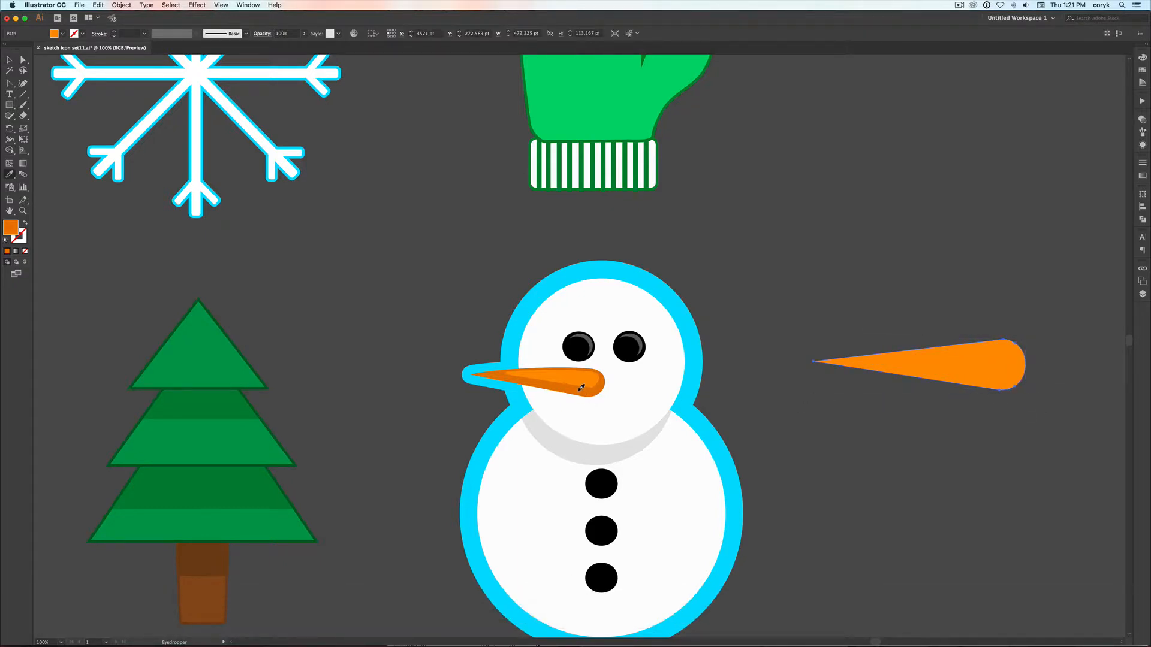
key("a")
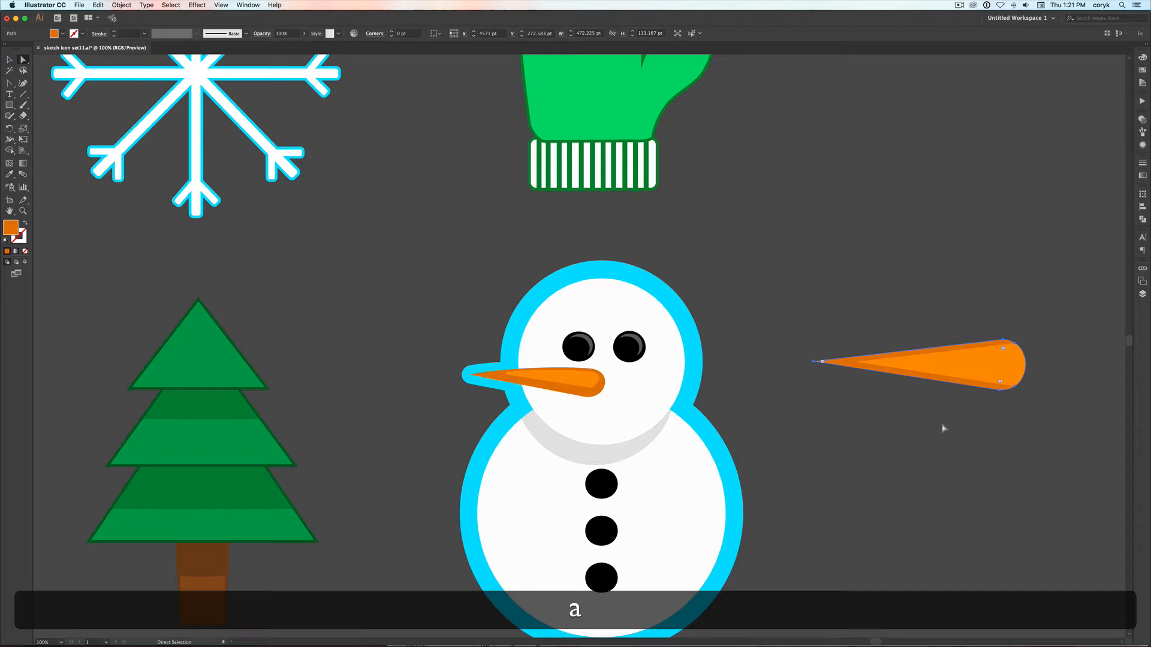
left_click(976, 367)
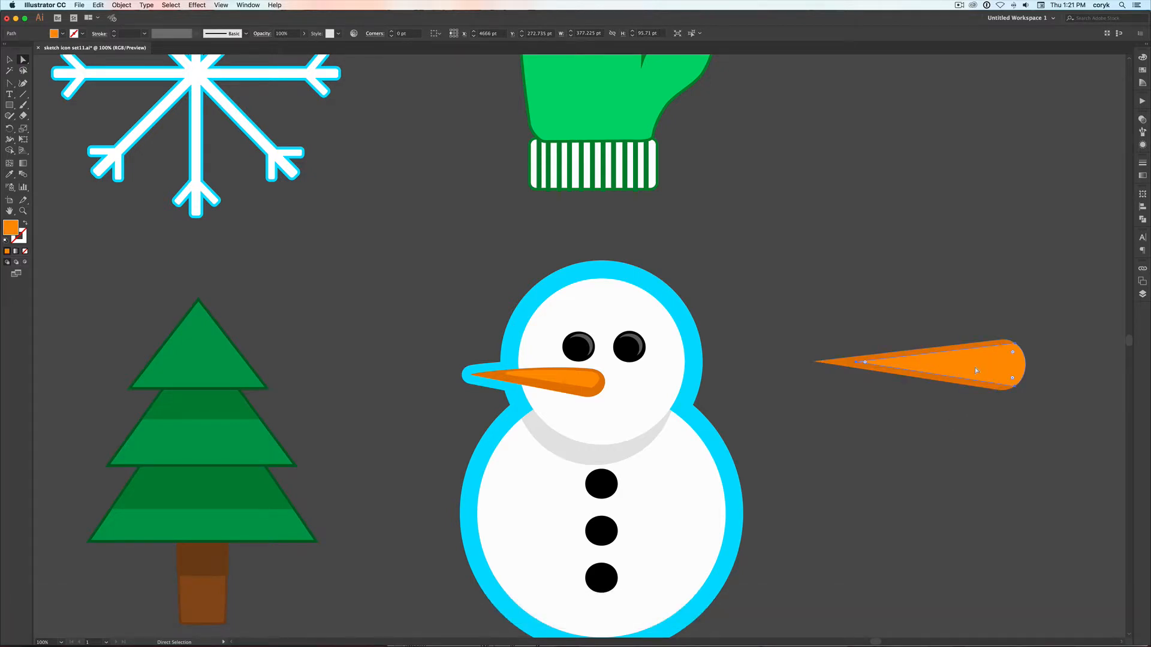
Draw two overlapping orange squares above the carrot, the front one about 226 pt wide
key("m")
left_click_drag(776, 166, 882, 271)
left_click_drag(833, 197, 935, 299)
Recolor the front square bright green
left_click(1142, 70)
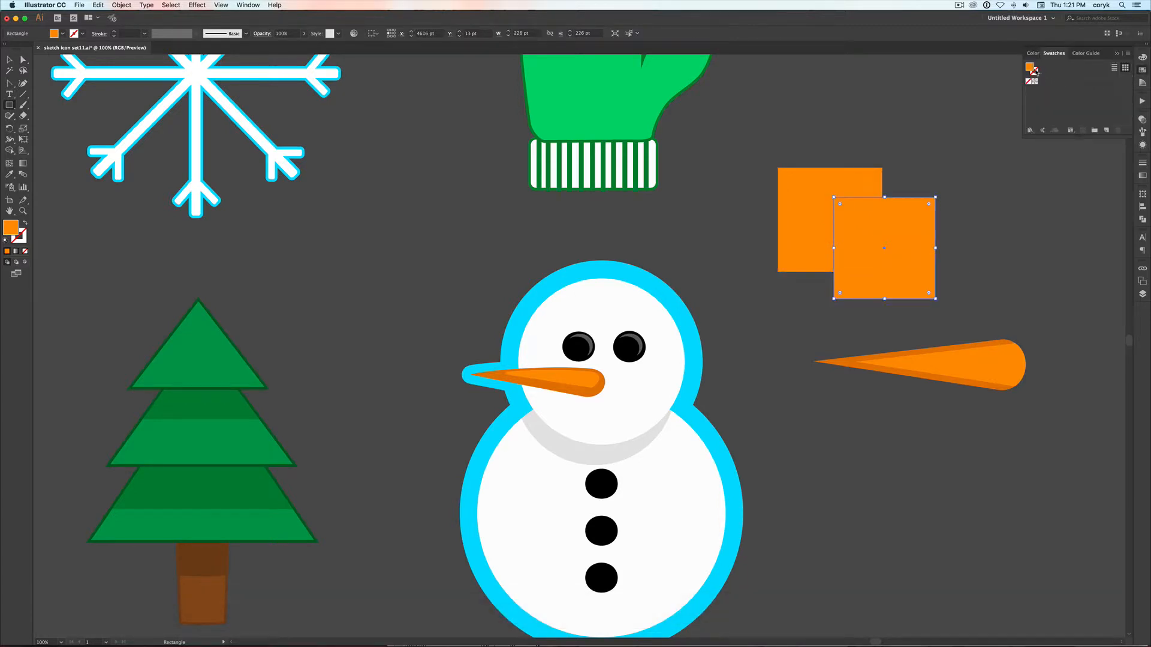
left_click(1142, 58)
left_click(1072, 70)
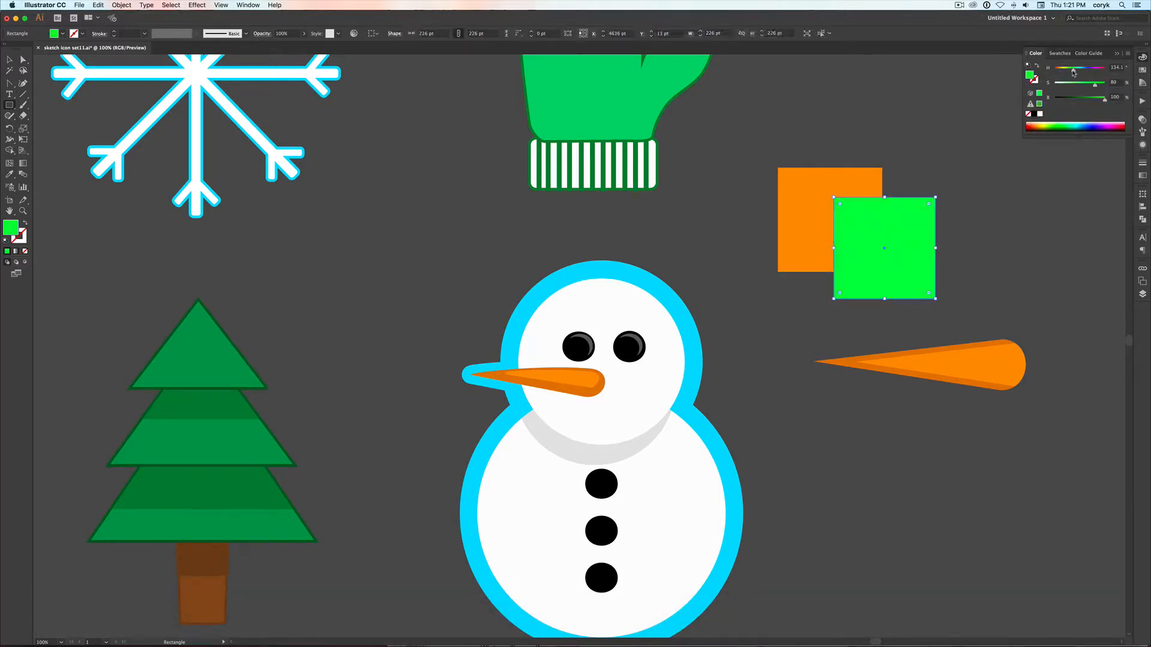
Try merging the two overlapping squares into one green shape with the Shape Builder, and undo the merge
key("v")
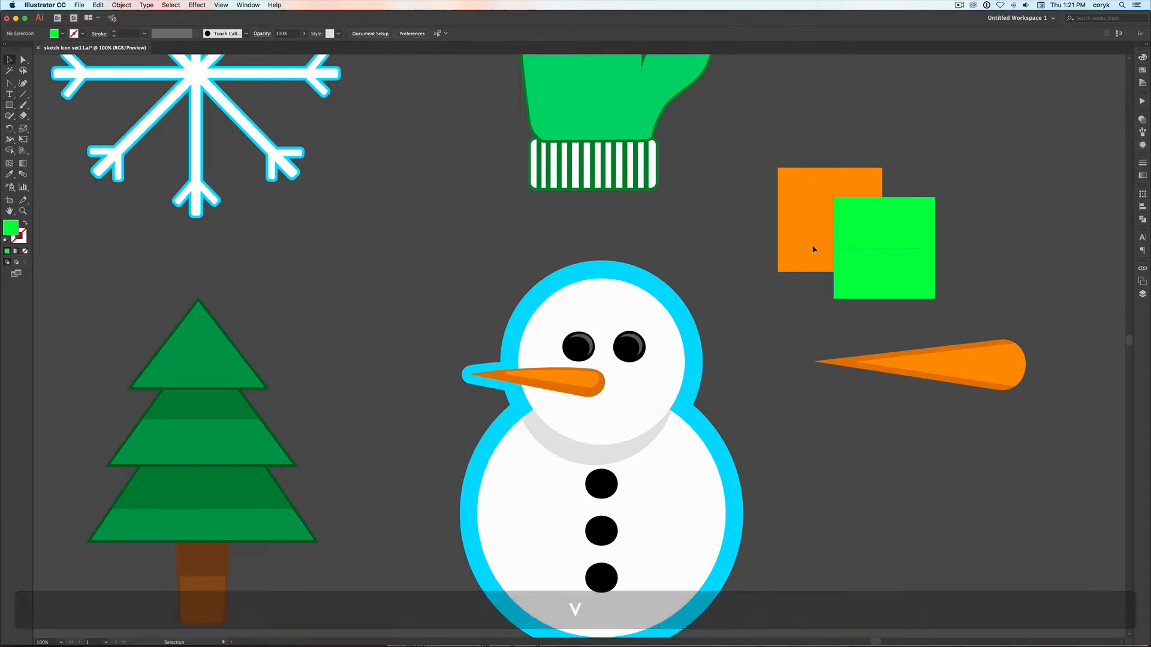
left_click(812, 249, "shift")
key("shift")
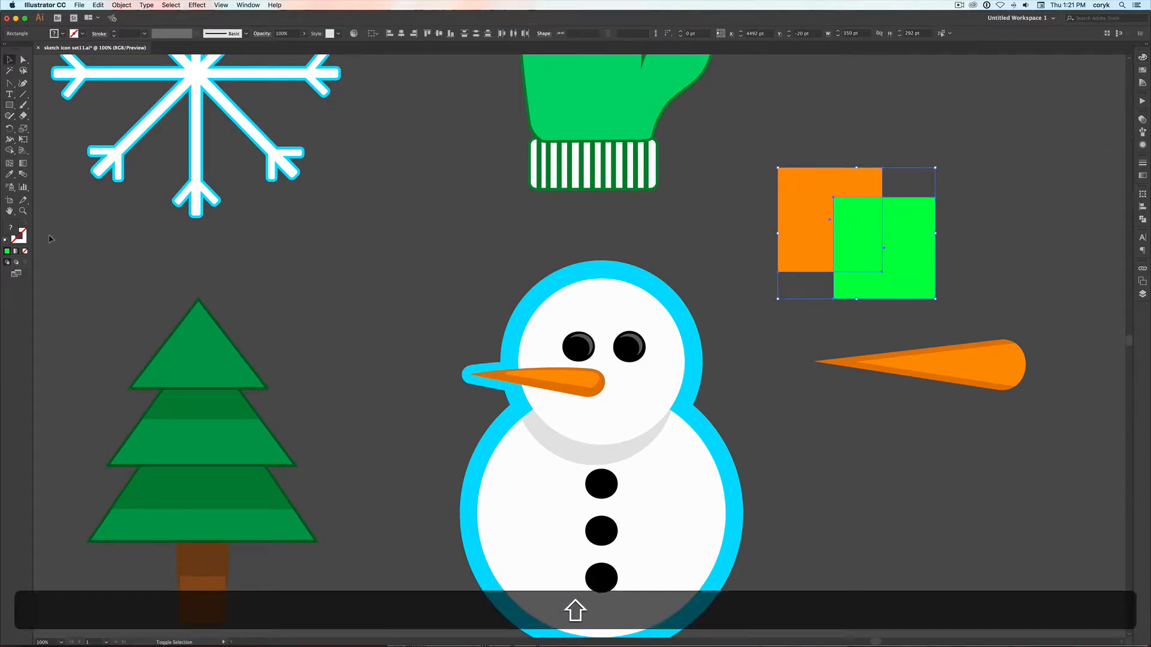
key("shift+m")
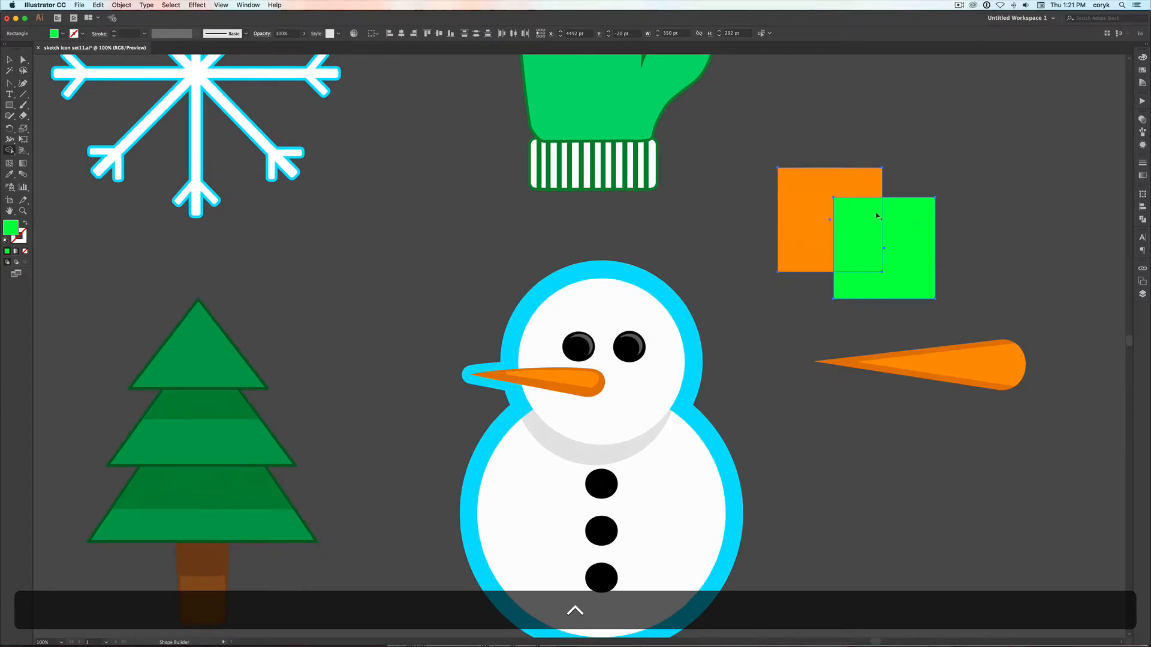
left_click_drag(837, 187, 897, 255)
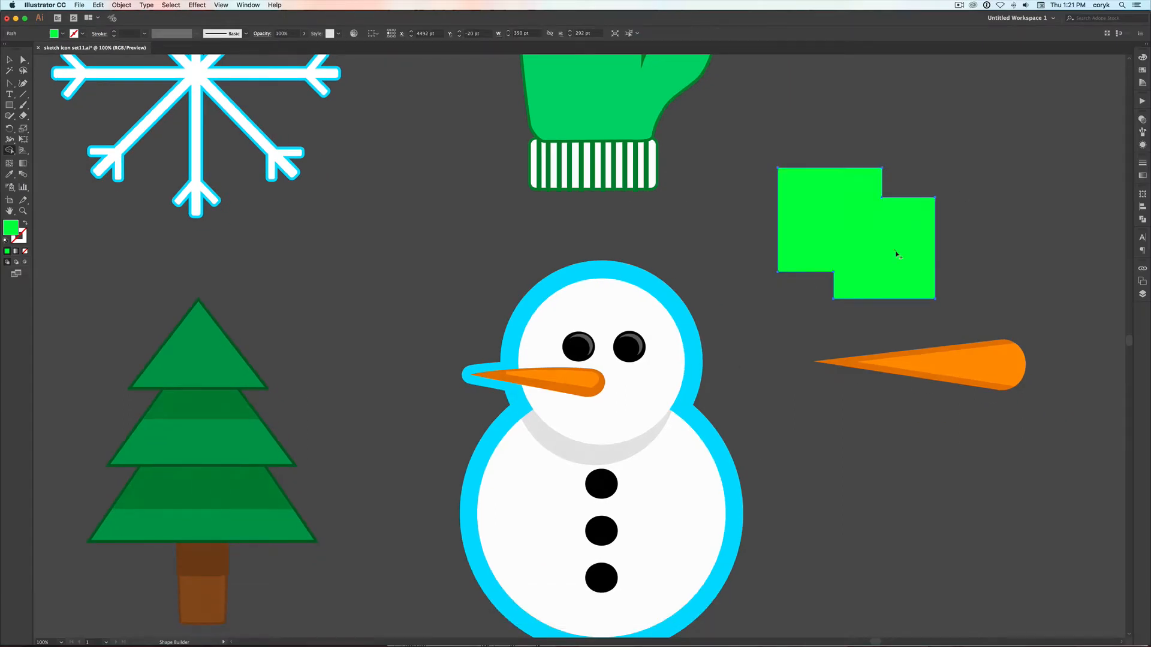
key("super+z")
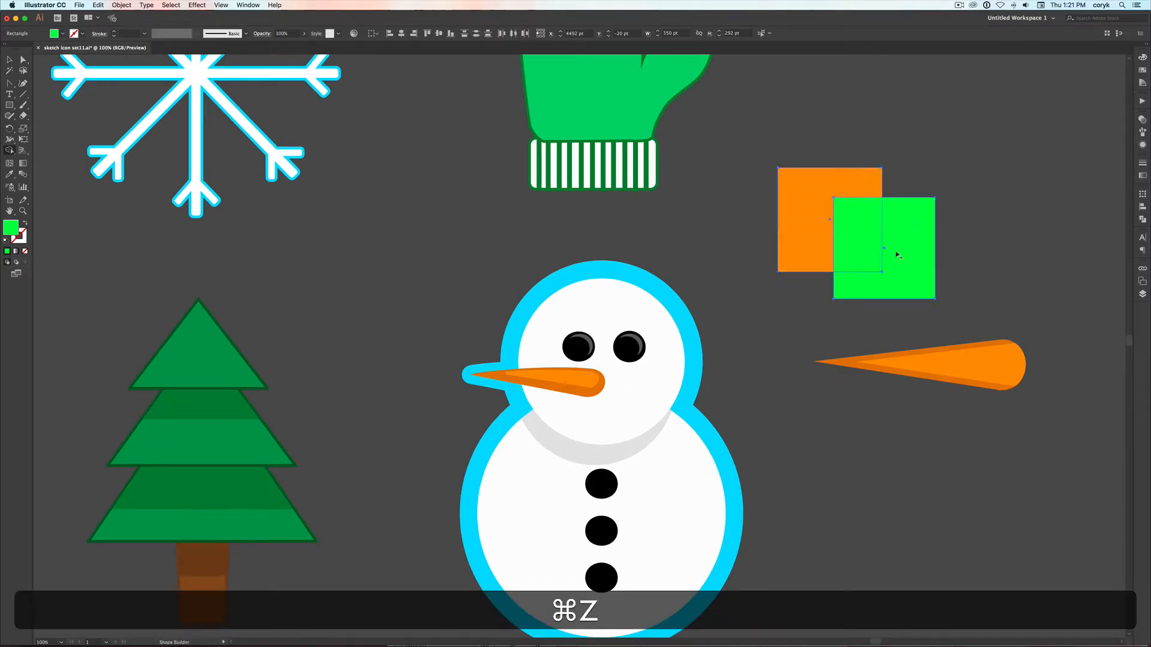
Try cutting the green square out of the orange one with the Shape Builder, and undo back past the green fill
left_click(861, 240, "alt")
key("alt+super+z")
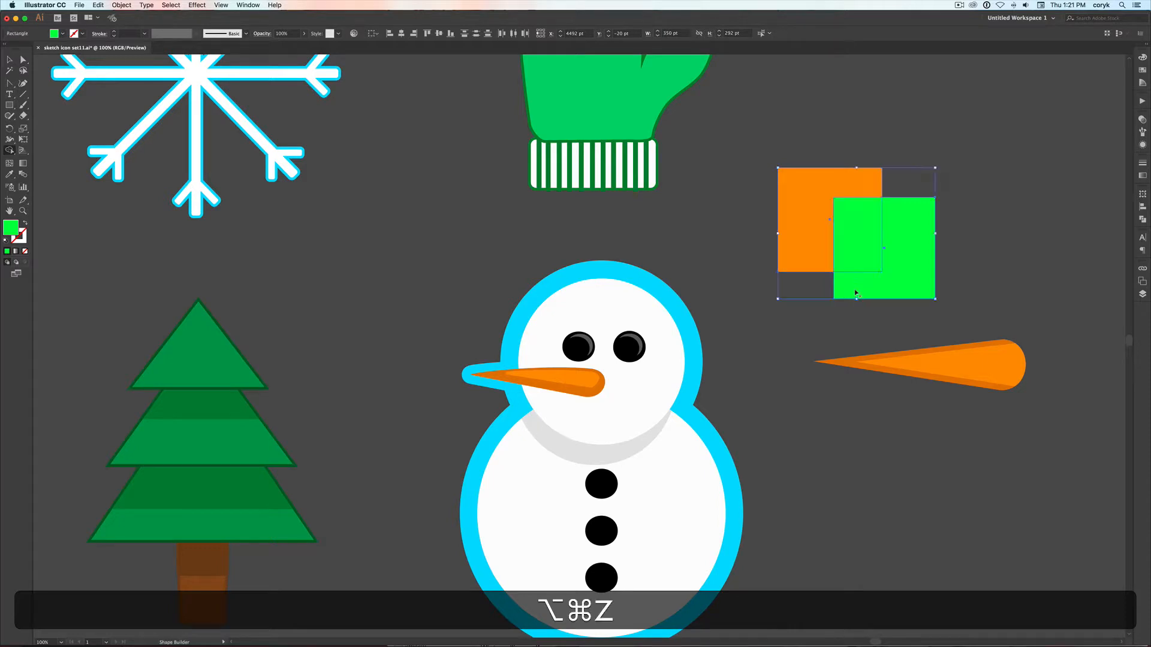
left_click_drag(867, 222, 870, 225)
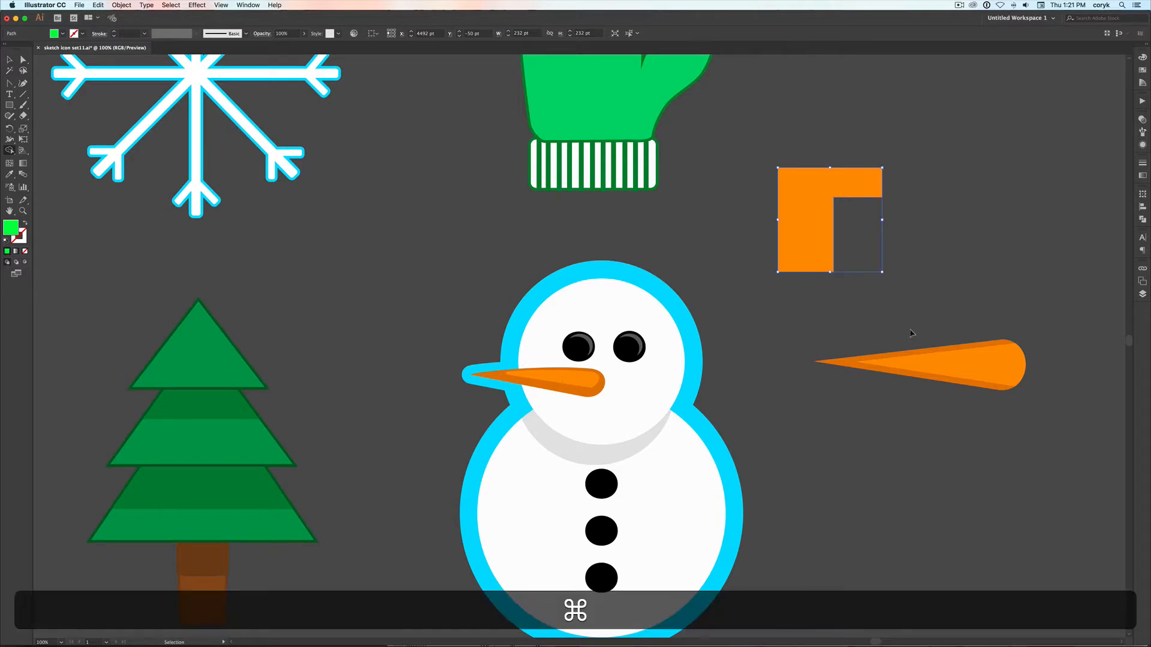
key("super+z")
key("super+z")
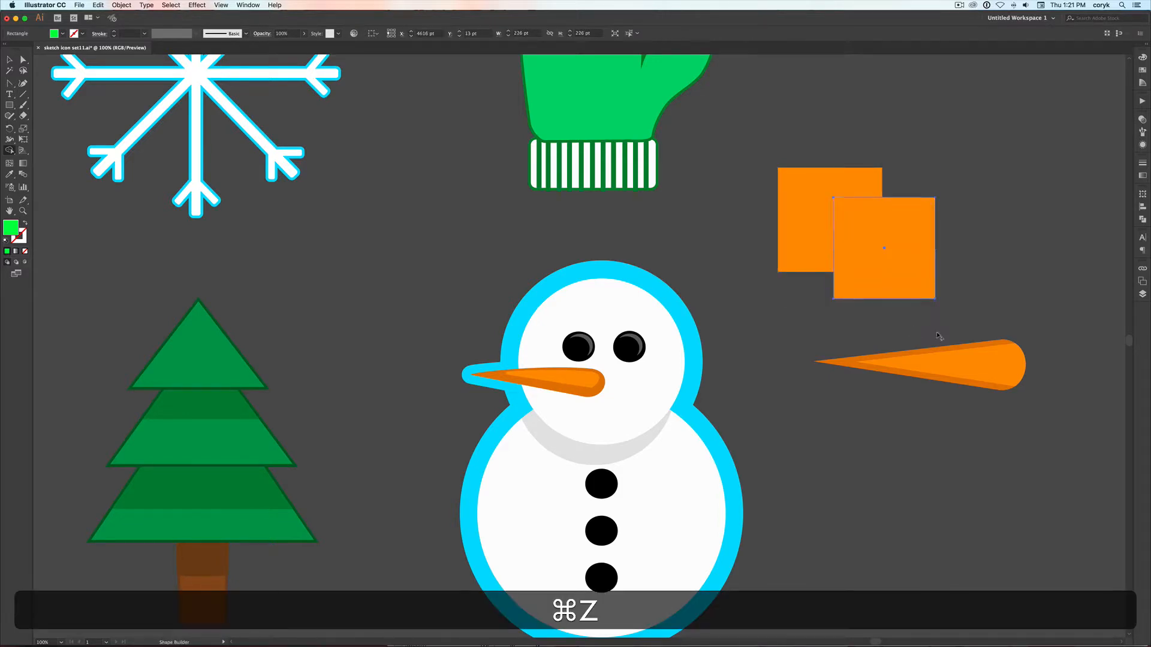
Draw a circle about 306 pt across over the carrot, leaving the lower part of its blunt end uncovered
key("v")
left_click(968, 359)
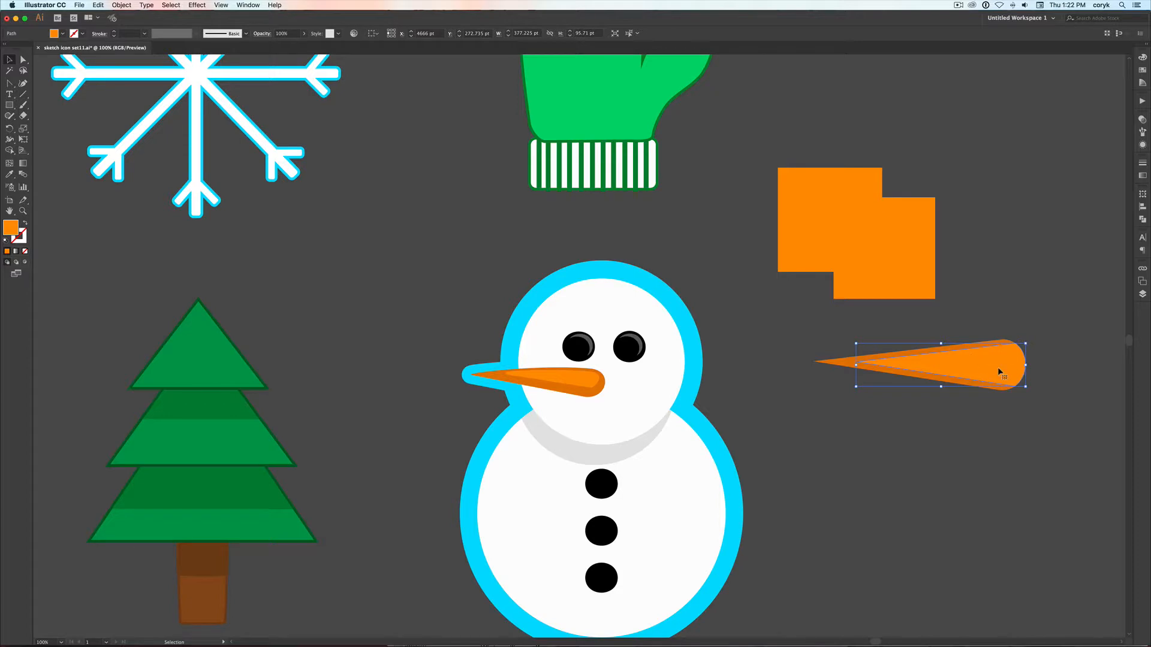
key("l")
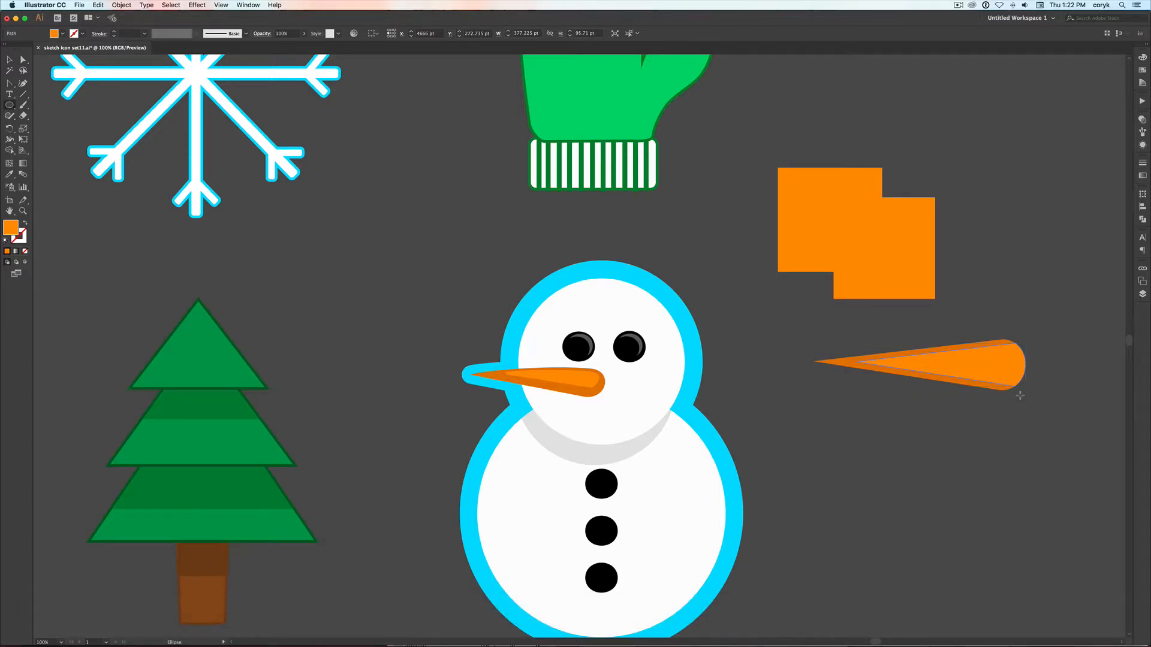
left_click_drag(1021, 395, 883, 275)
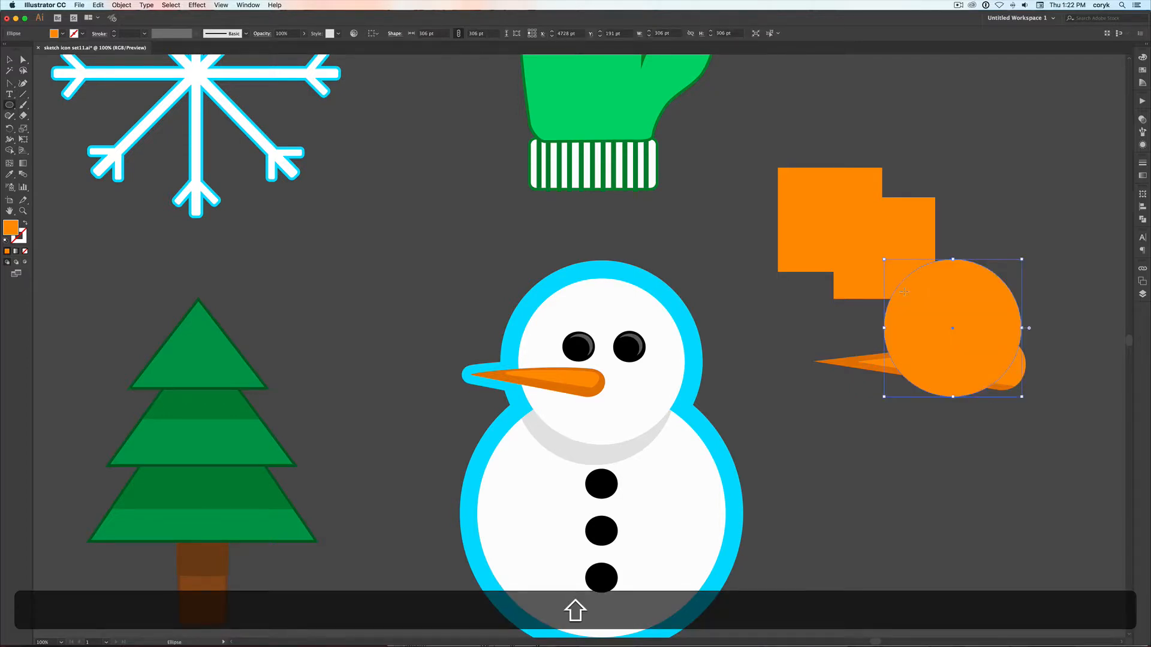
Remove the circle and the part of the carrot's highlight outside it with the Shape Builder, leaving a curved shaded end
key("shift+v")
left_click(1012, 377, "shift")
key("shift+m")
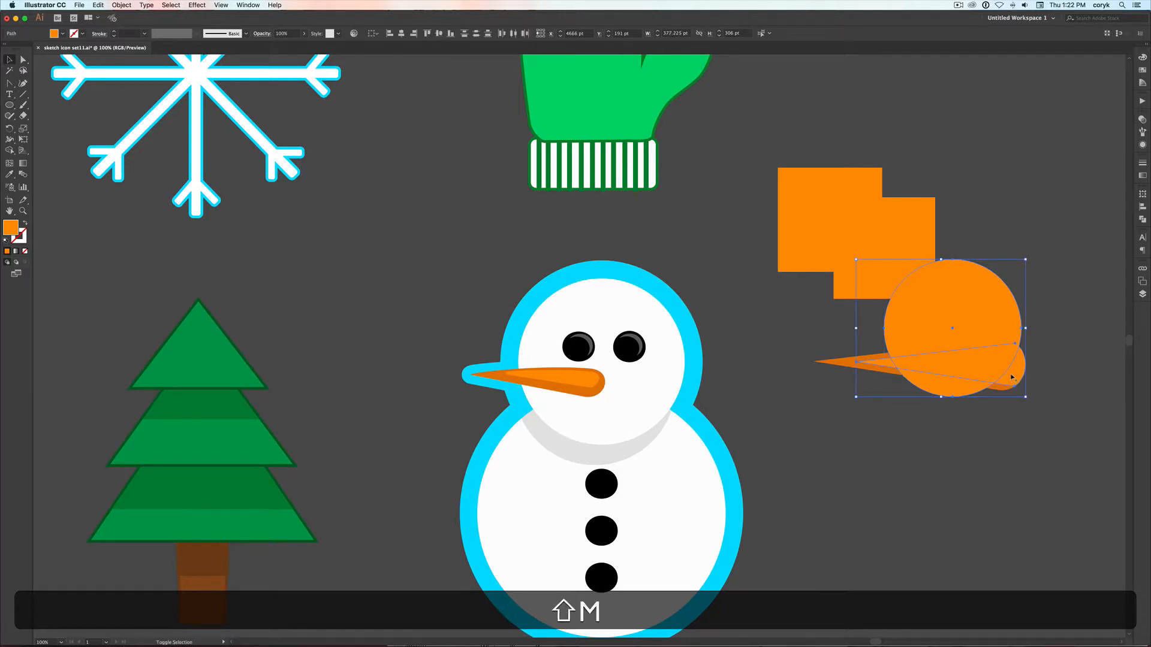
key("alt")
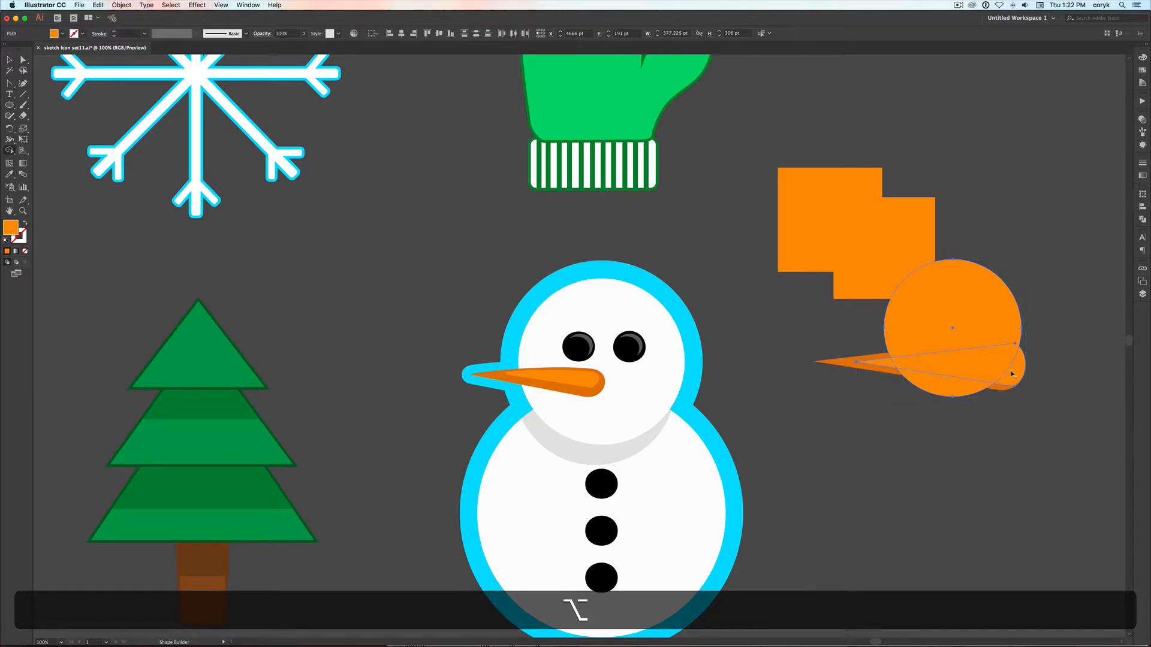
mouse_move(1012, 385)
left_mouse_down()
mouse_move(918, 396)
mouse_move(898, 321)
mouse_move(1024, 301)
left_mouse_up()
key("v")
left_click(1052, 295)
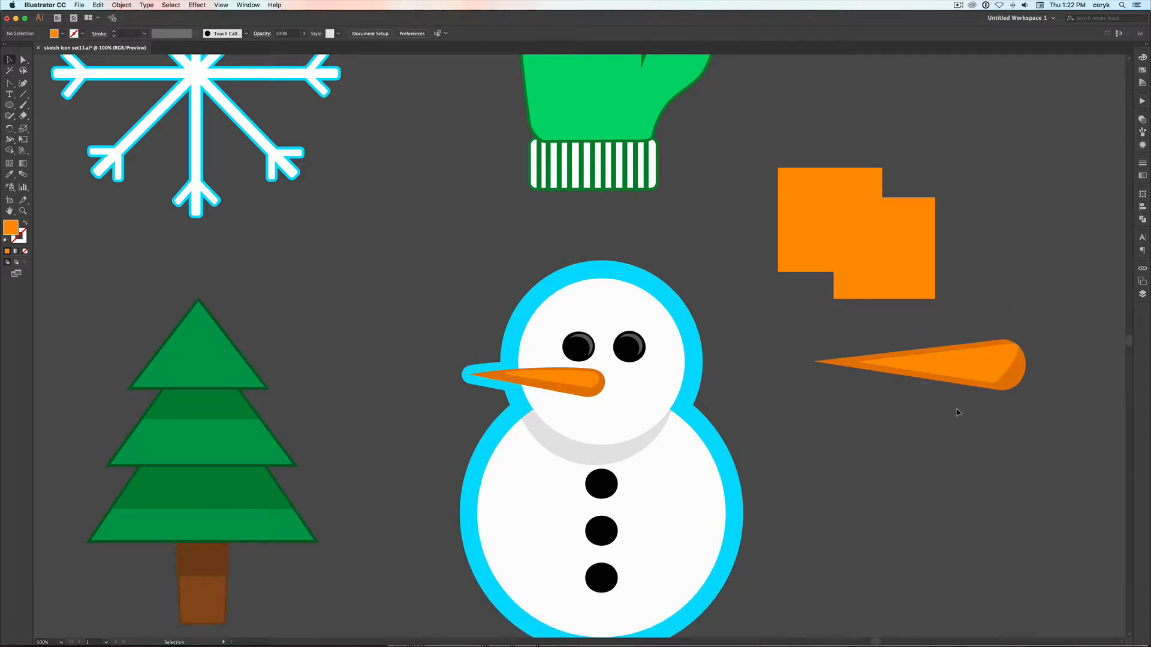
Round the lower blunt-end corner of the carrot's light orange highlight to about 25 pt
left_click(977, 370)
key("a")
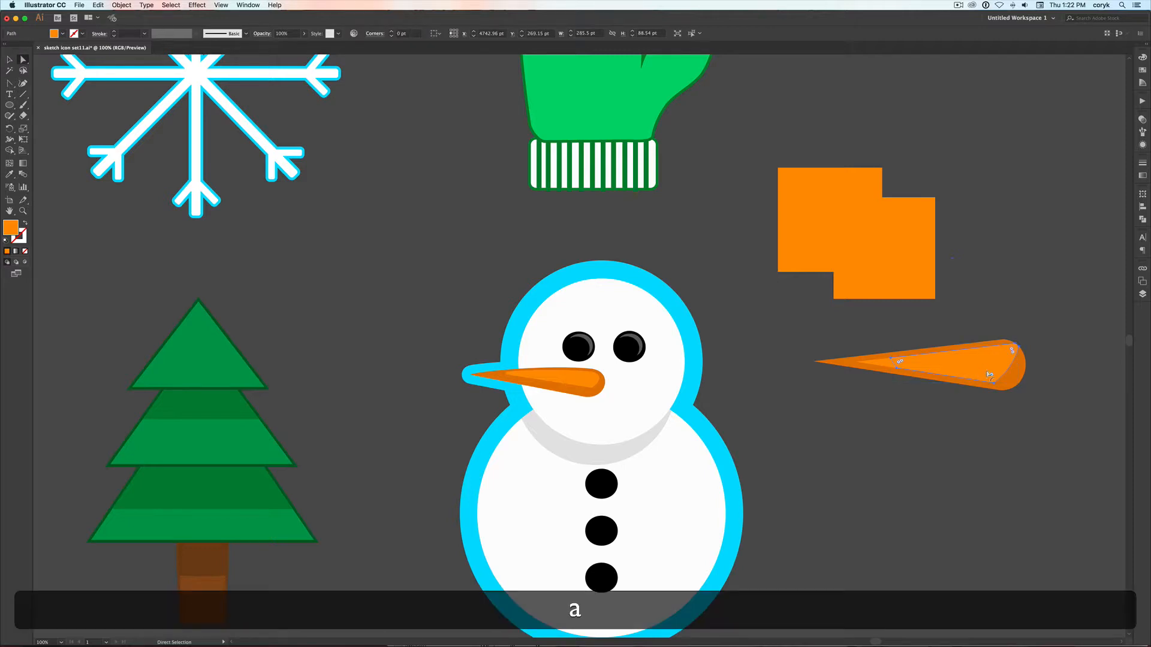
key("z")
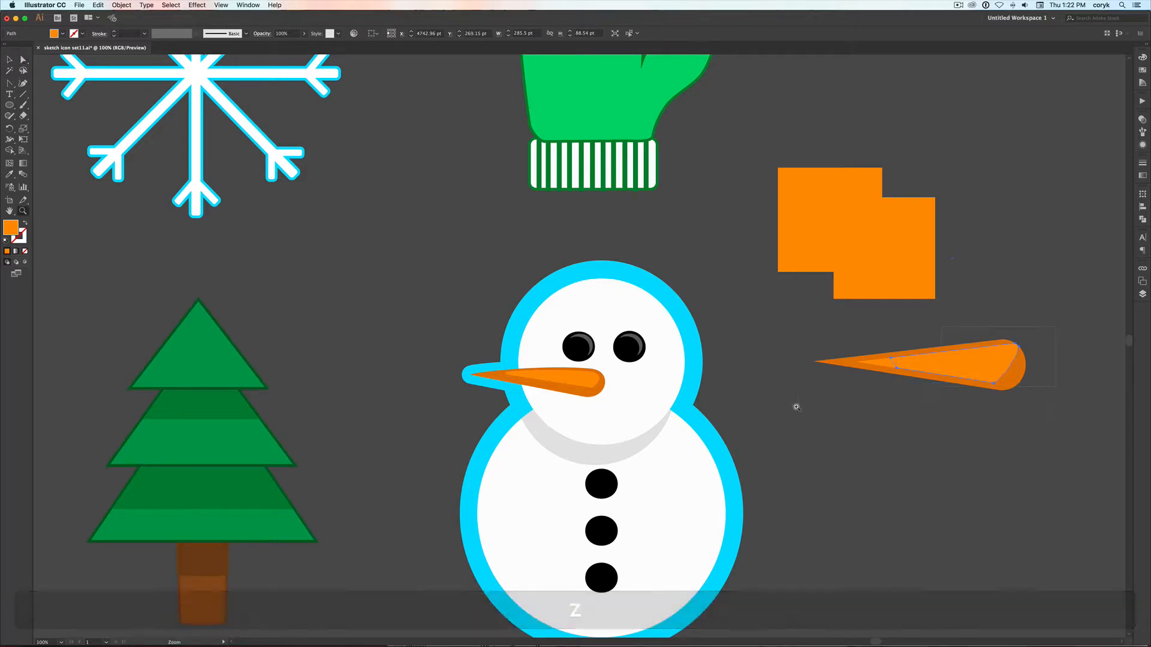
left_click(796, 407)
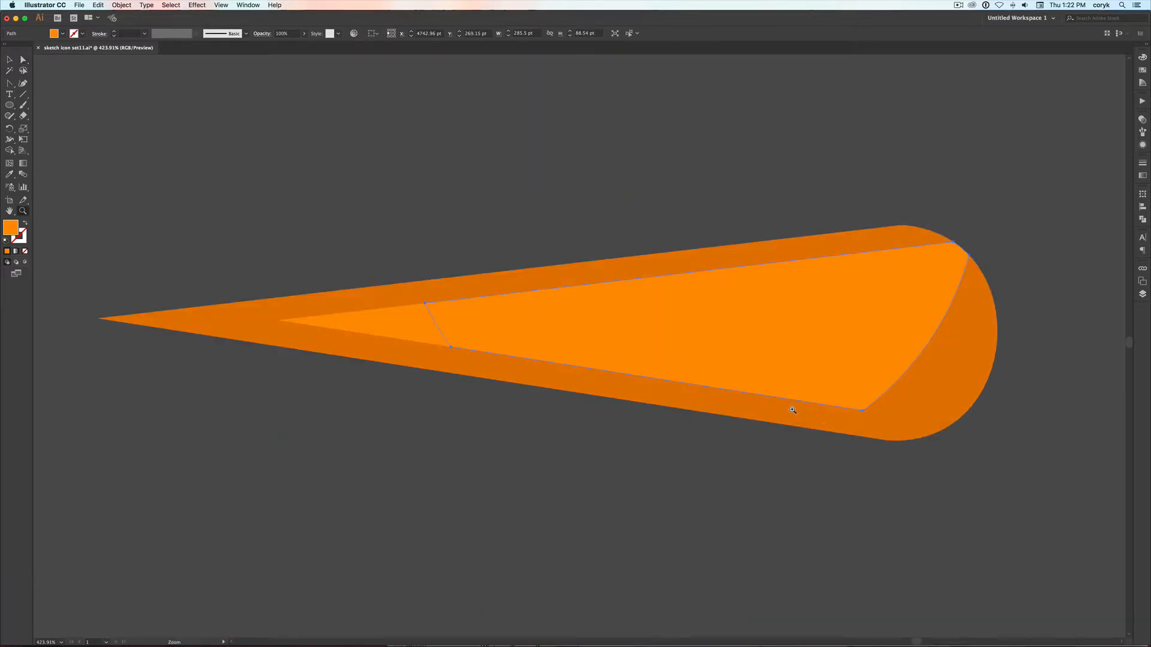
key("a")
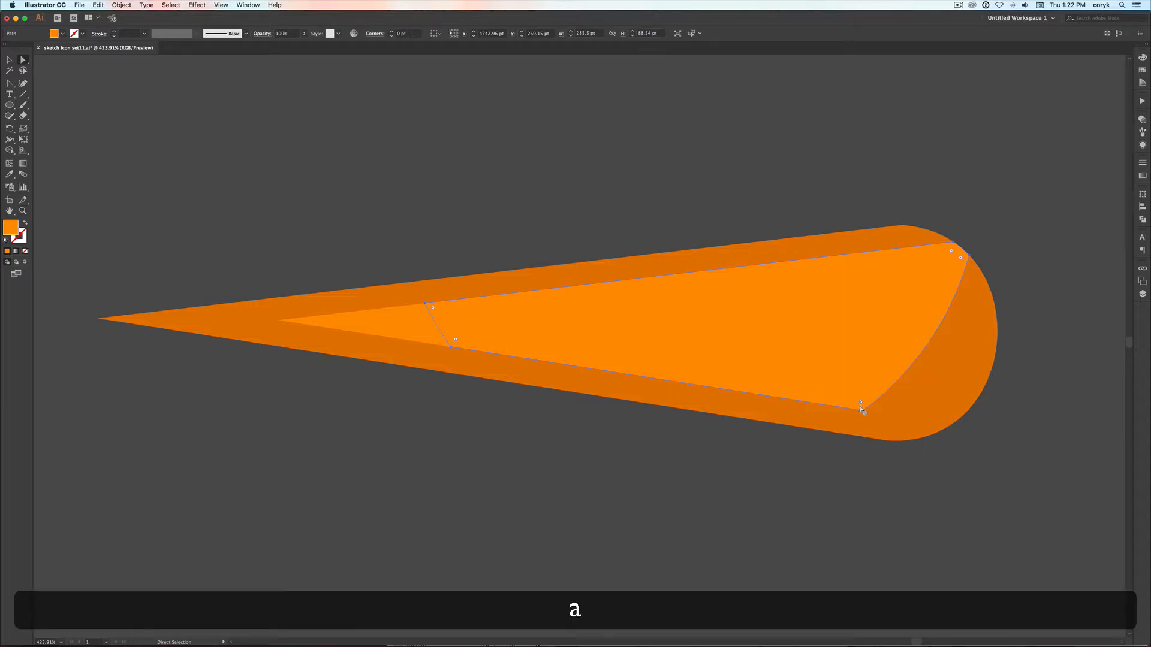
left_click(859, 411)
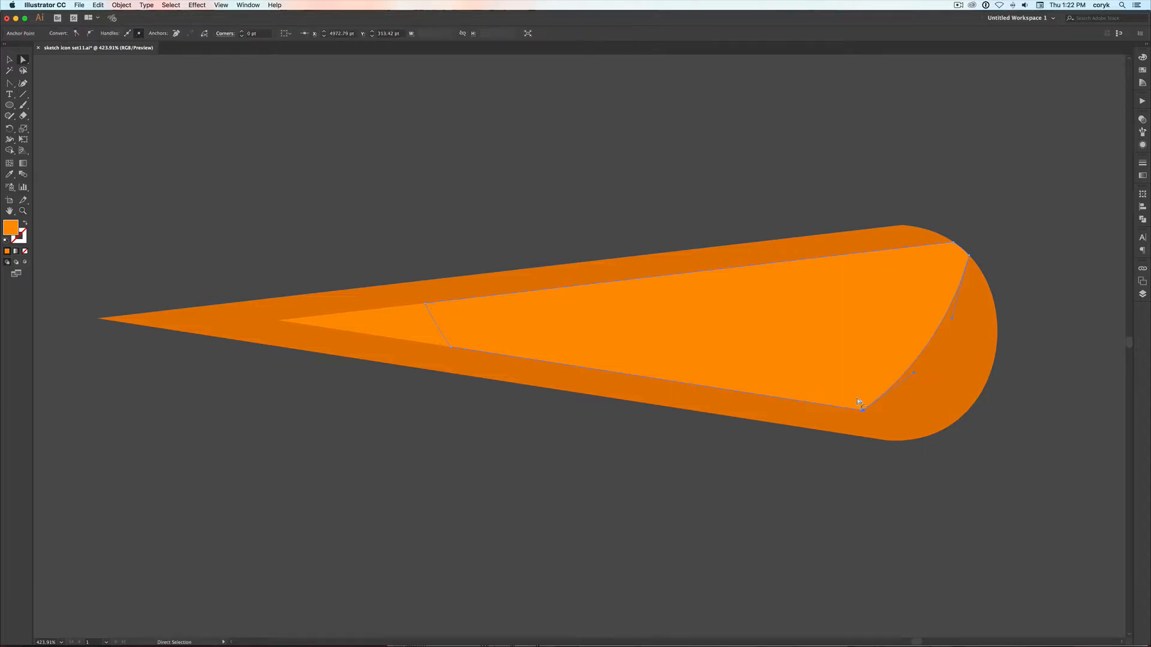
left_click_drag(861, 402, 849, 360)
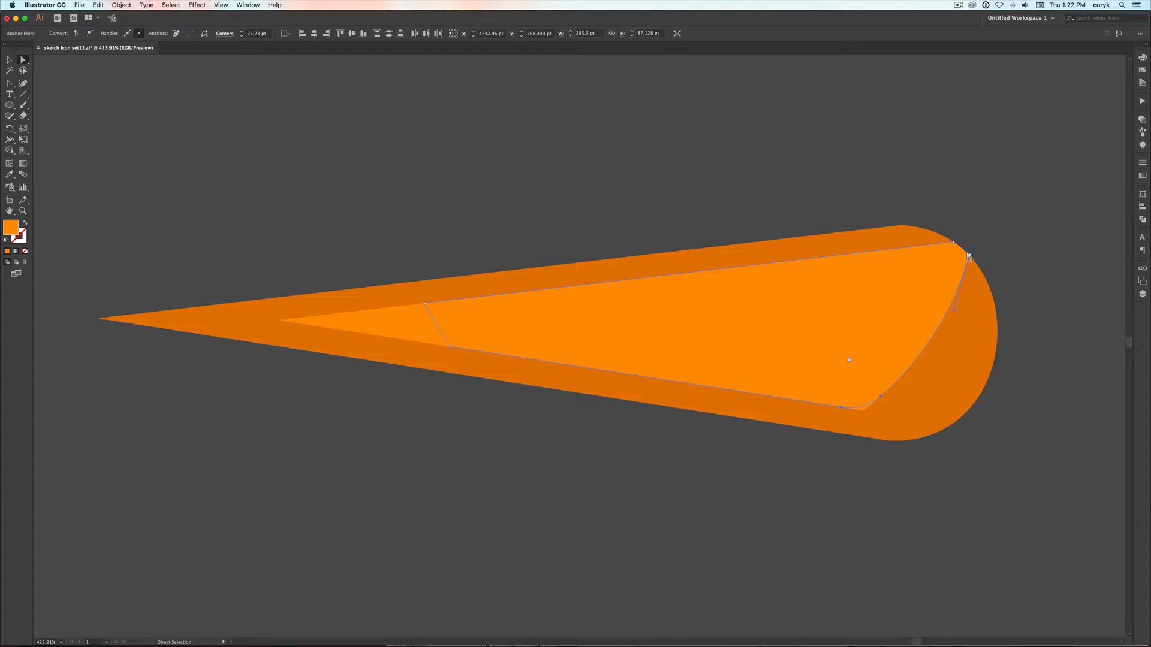
Add anchor points on the highlight's upper edge and curved end, and delete the two corner anchors between them
key("equal")
left_click(945, 314)
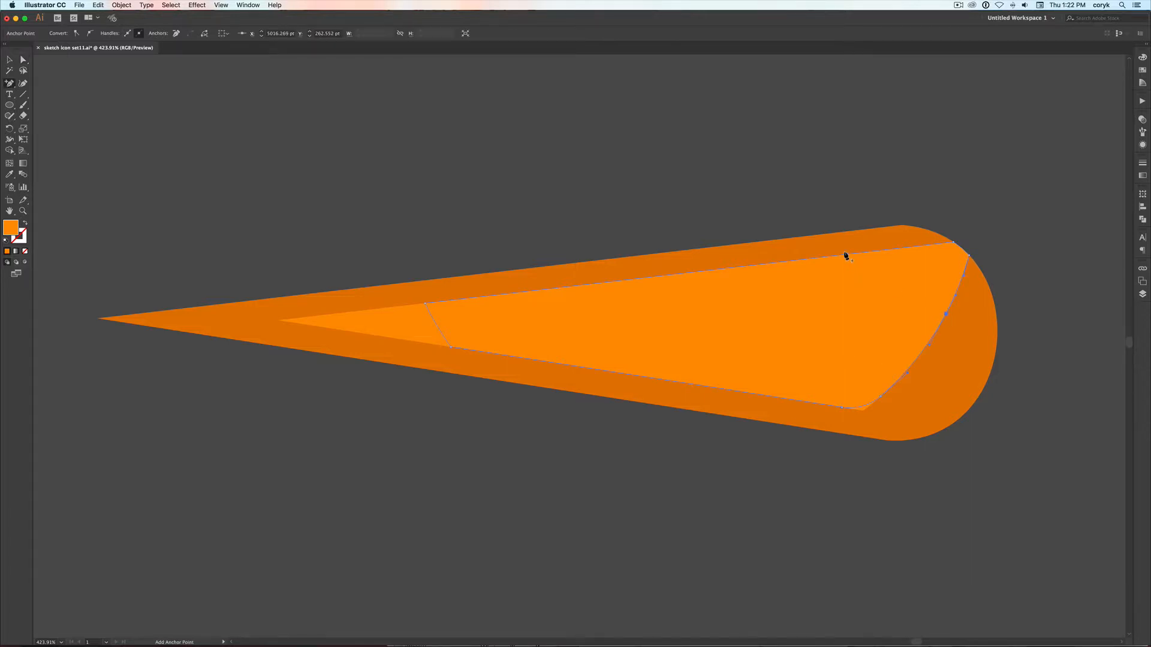
key("minus")
left_click(954, 243)
left_click(966, 255)
Delete the leftover light orange piece showing beyond the reshaped highlight
key("a")
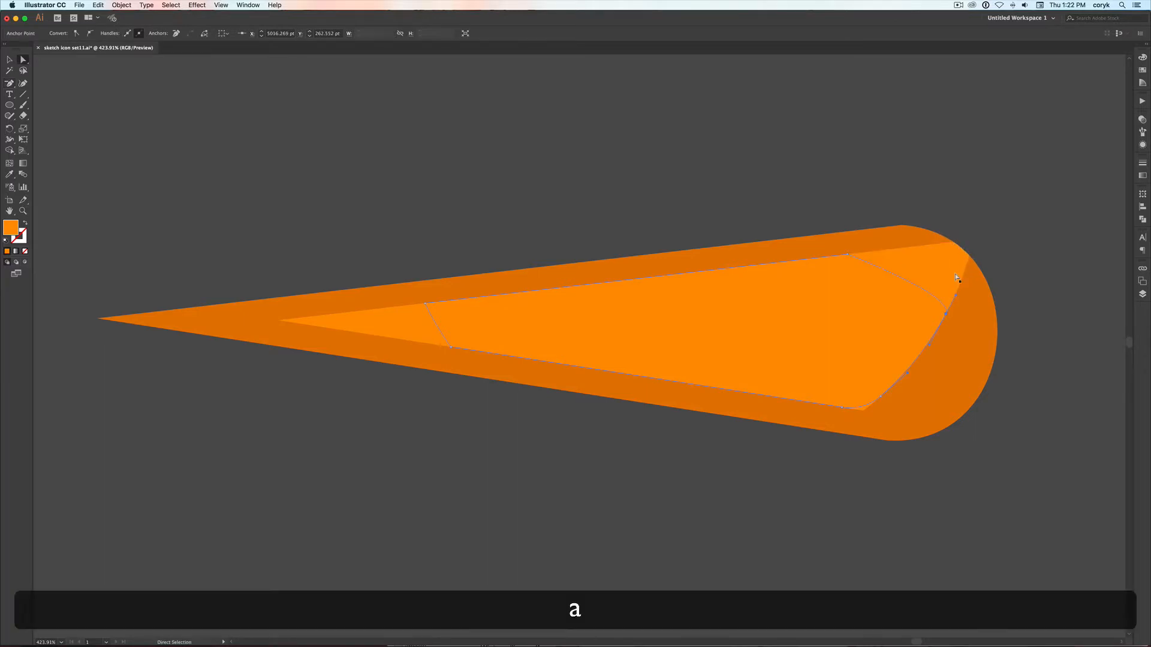
left_click(957, 278)
key("BackSpace")
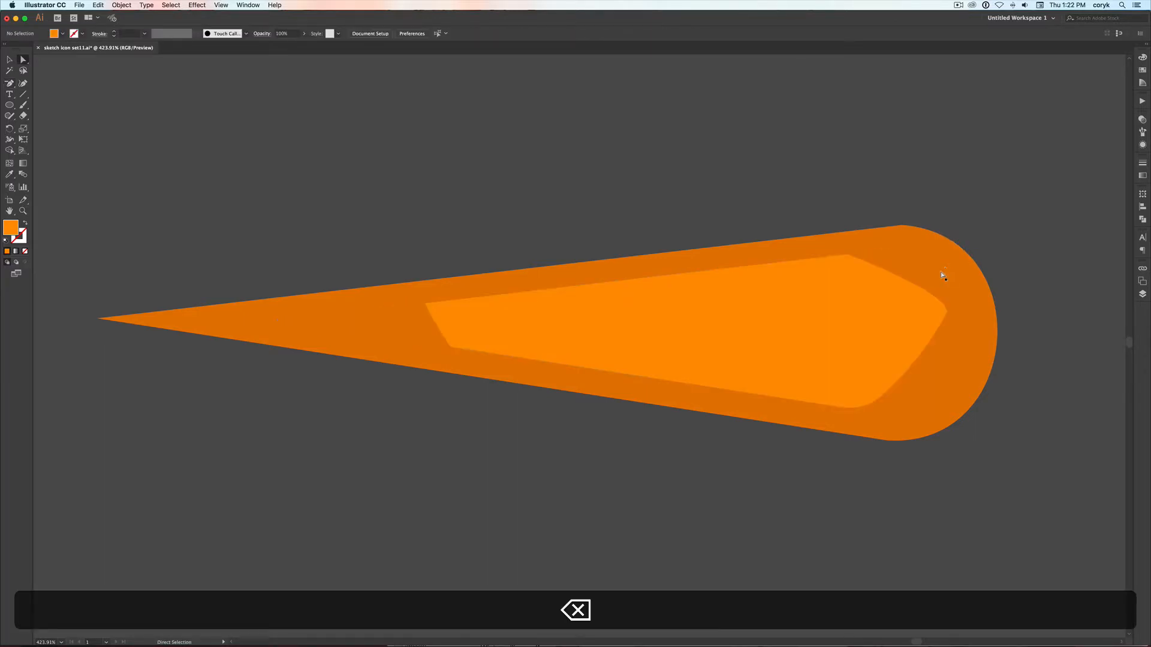
Smooth the blunt end of the carrot's light orange highlight by extending its end anchor's handles and curving the upper corner
left_click(946, 321)
left_click(945, 314)
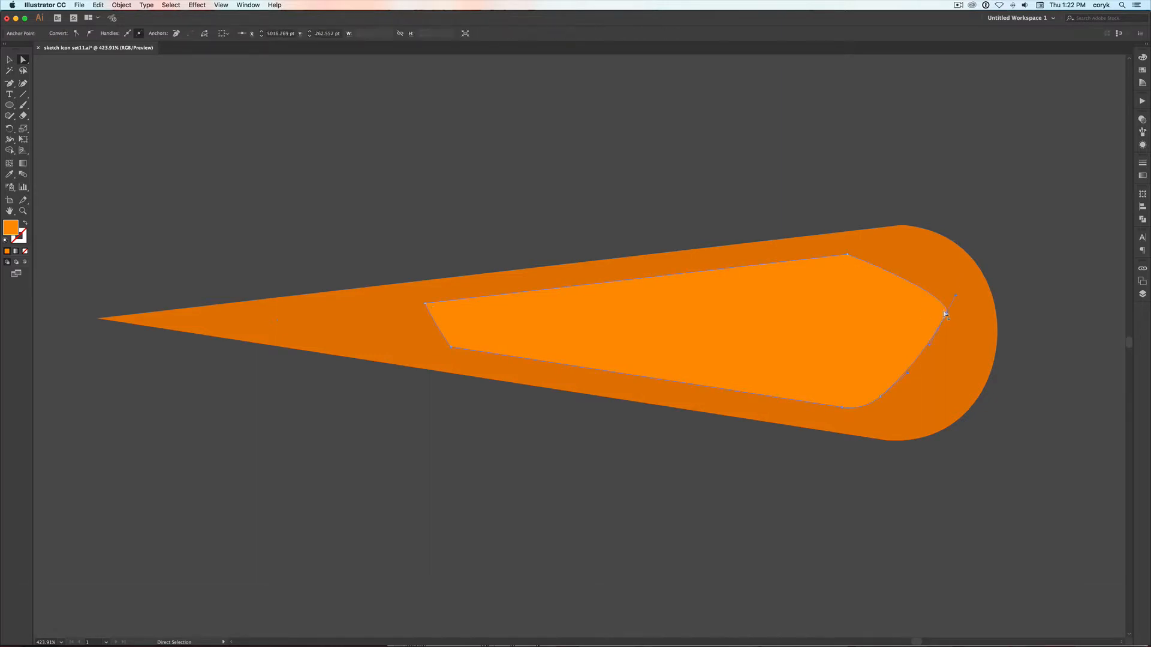
left_click_drag(928, 346, 955, 353)
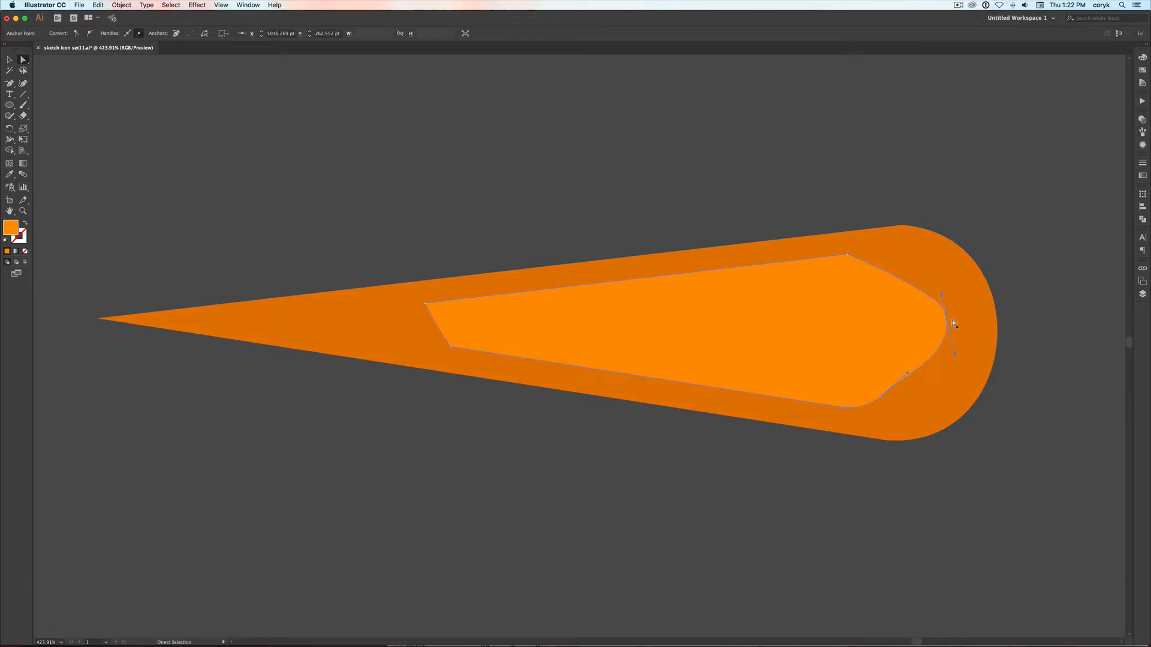
left_click_drag(940, 293, 940, 275)
key("shift")
key("shift+c")
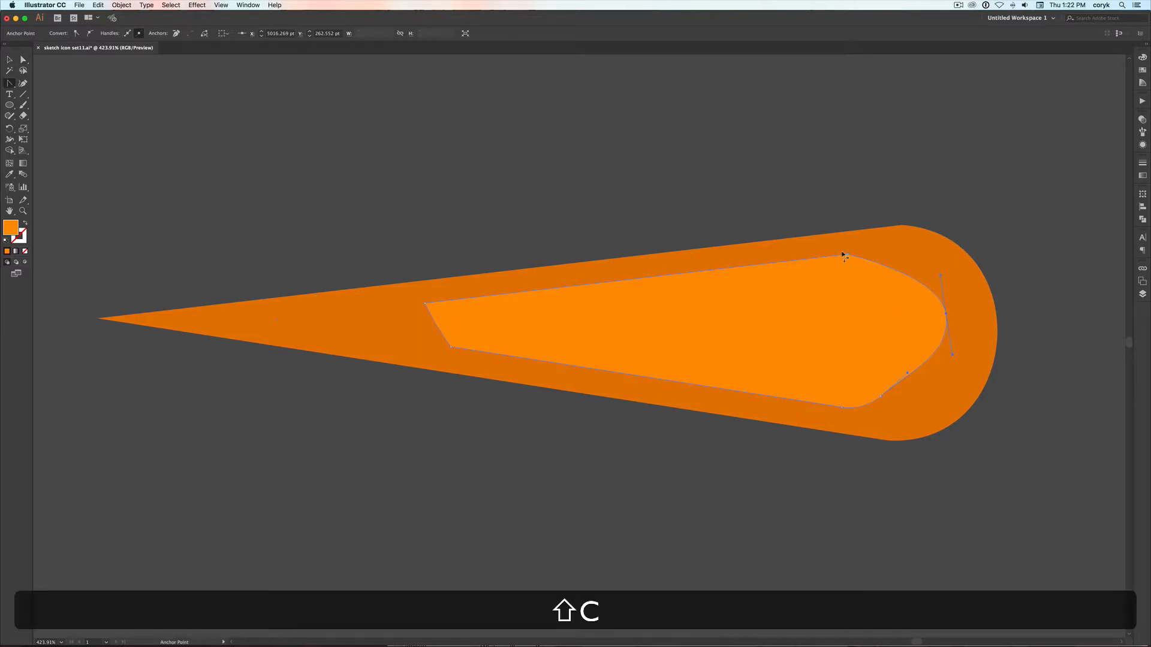
left_click_drag(845, 255, 904, 250)
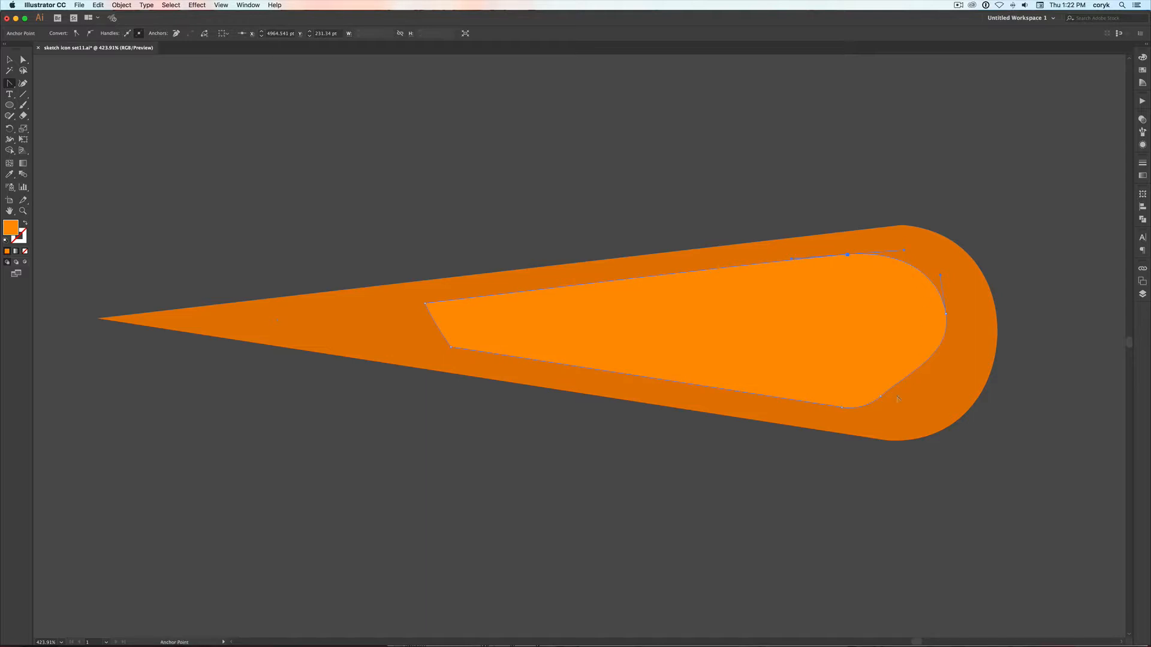
Delete the anchor points along the highlight's lower edge, from the curved end to the lower corner near the tip
key("minus")
left_click(877, 397)
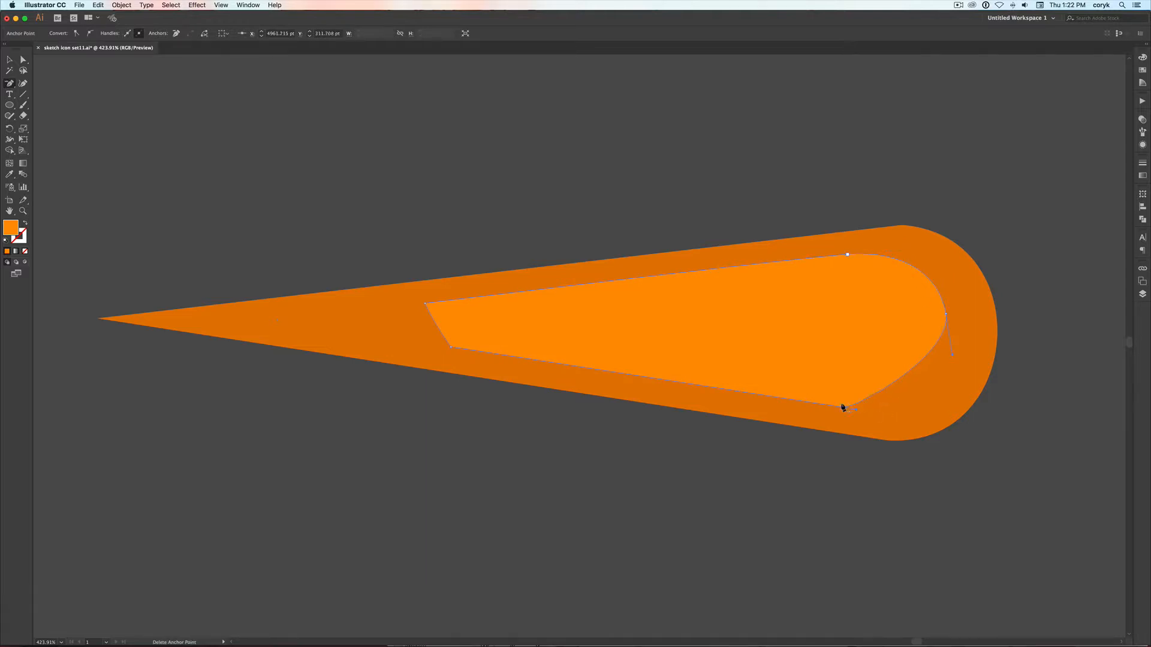
left_click(839, 408)
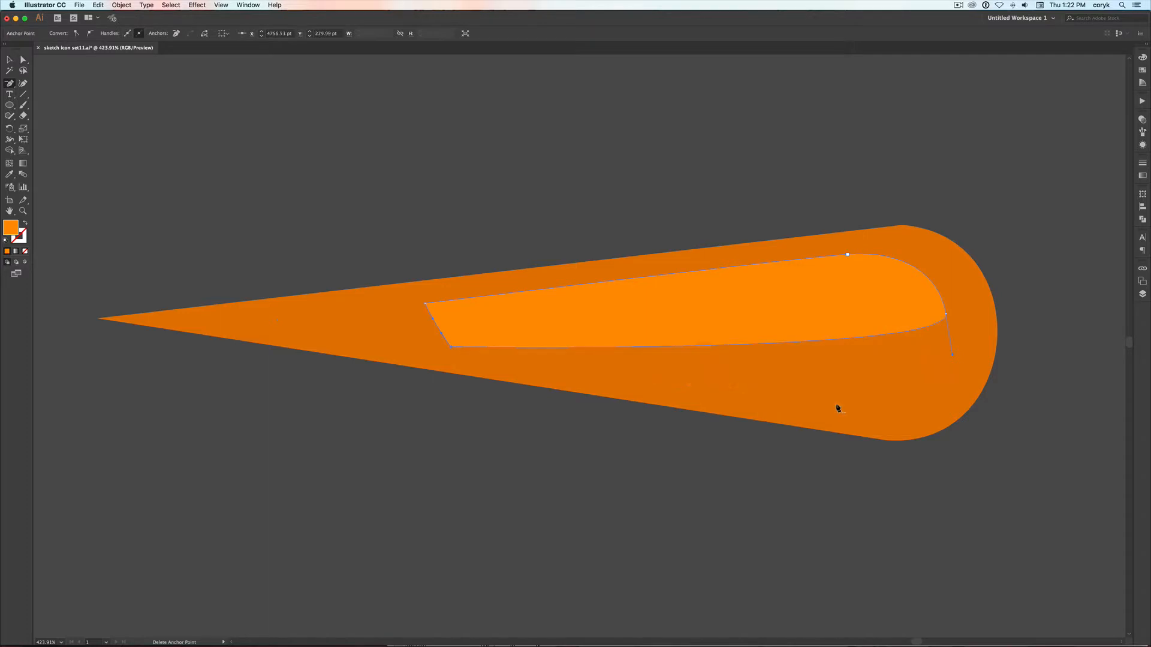
left_click(450, 346)
Bow the highlight's lower edge downward into a full curve and round its pointed end near the carrot's tip
key("a")
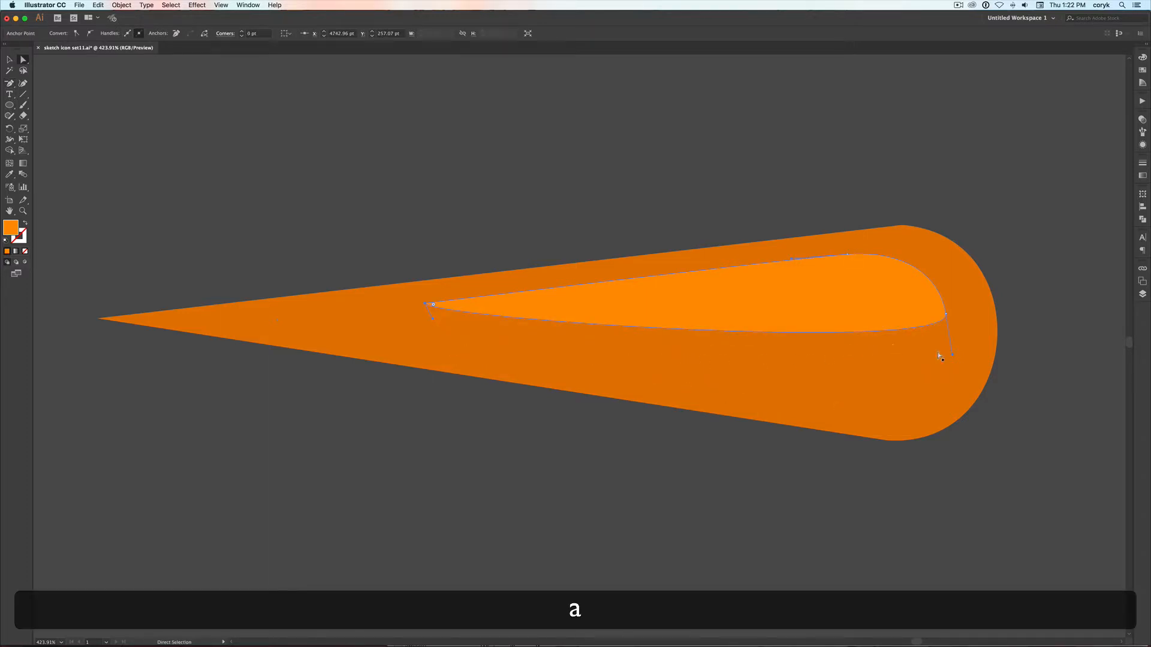
left_click_drag(951, 356, 944, 370)
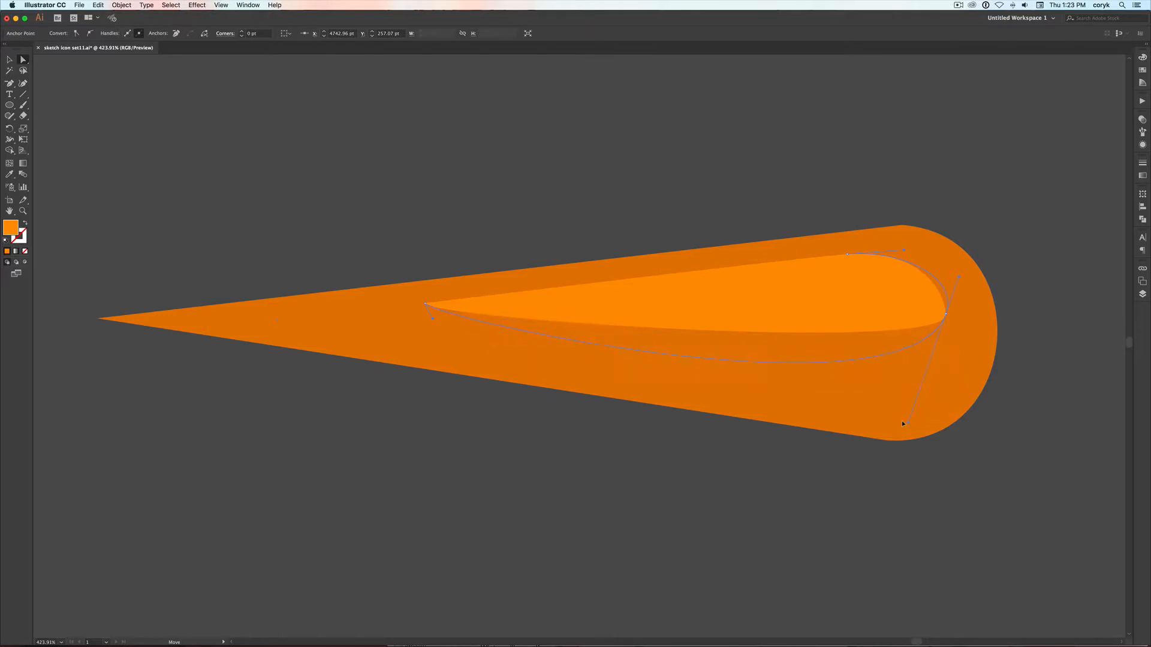
left_click_drag(882, 471, 884, 471)
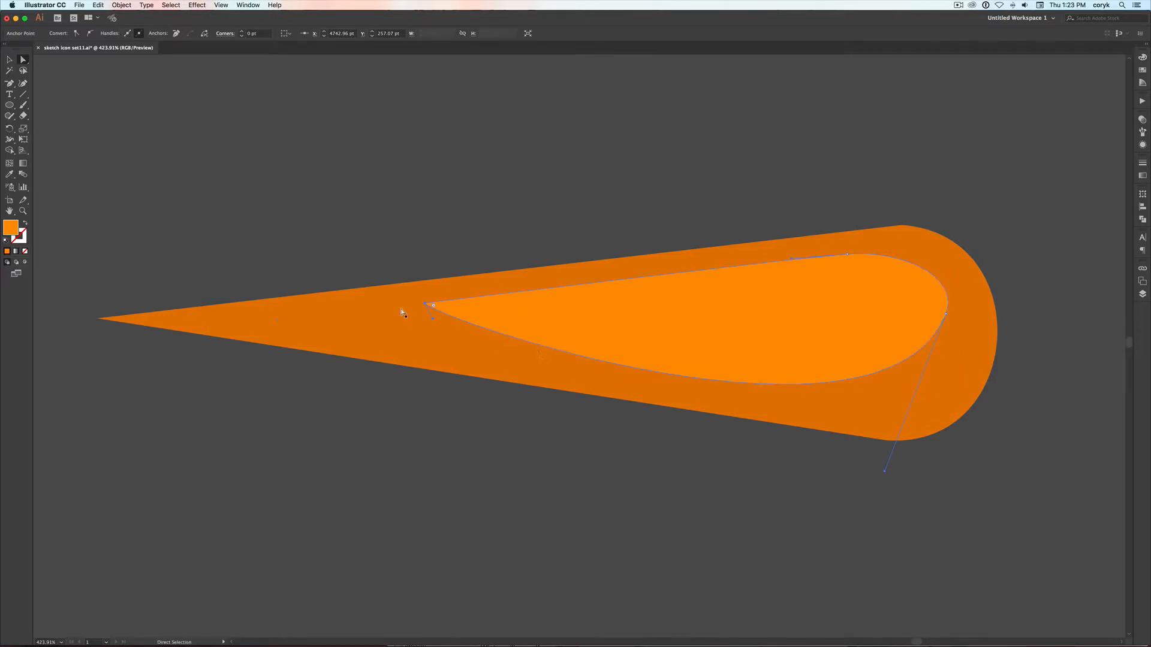
left_click_drag(423, 302, 385, 286)
key("shift+c")
key("v")
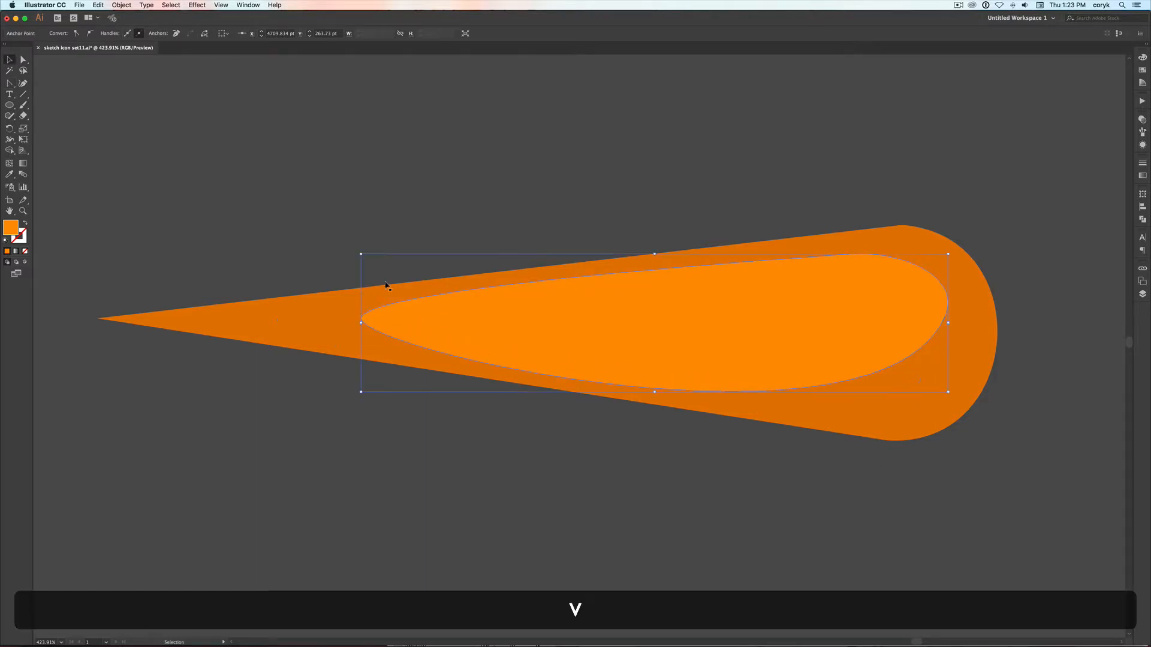
left_click(421, 202)
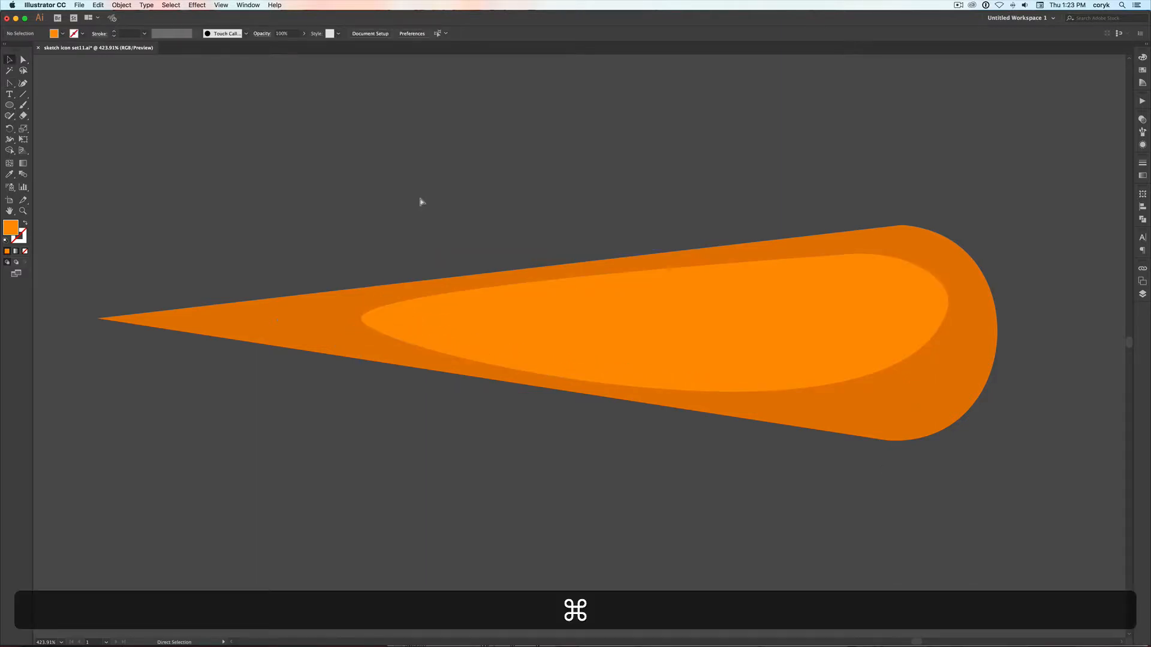
Select all parts of the pine tree and place a duplicate below the original, clear of the igloo
key("super+minus")
key("super+minus")
key("super+minus")
key("super+minus")
key("super+minus")
key("super+minus")
key("super+minus")
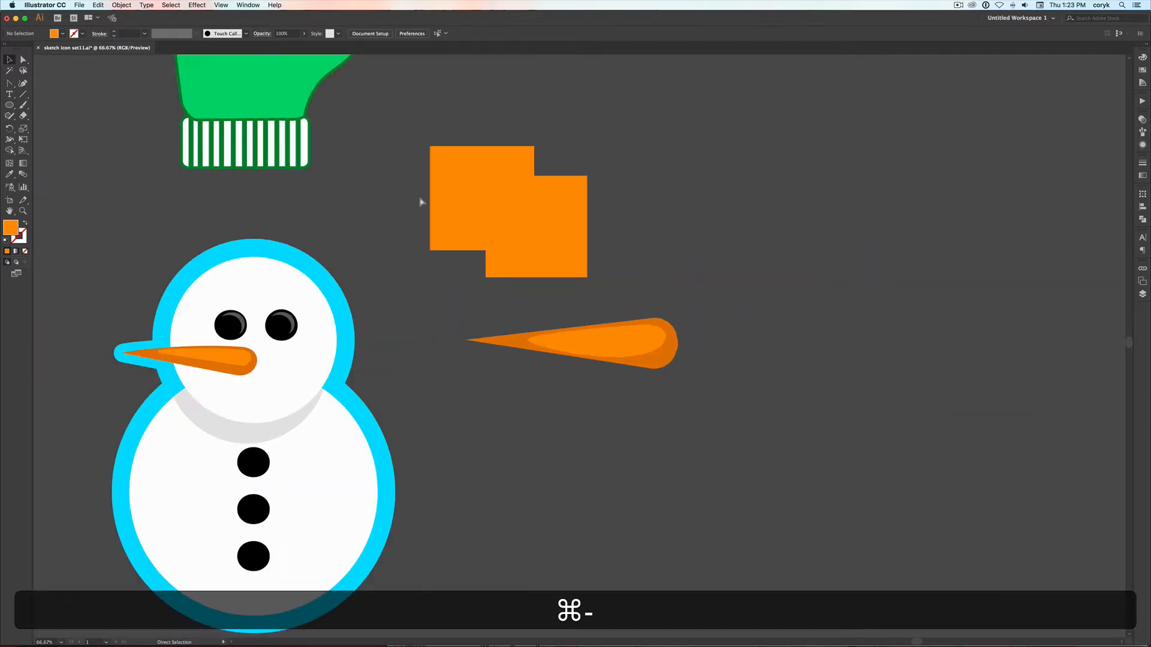
key("space")
left_click_drag(511, 317, 611, 319)
key("z")
left_click_drag(527, 313, 645, 476)
key("v")
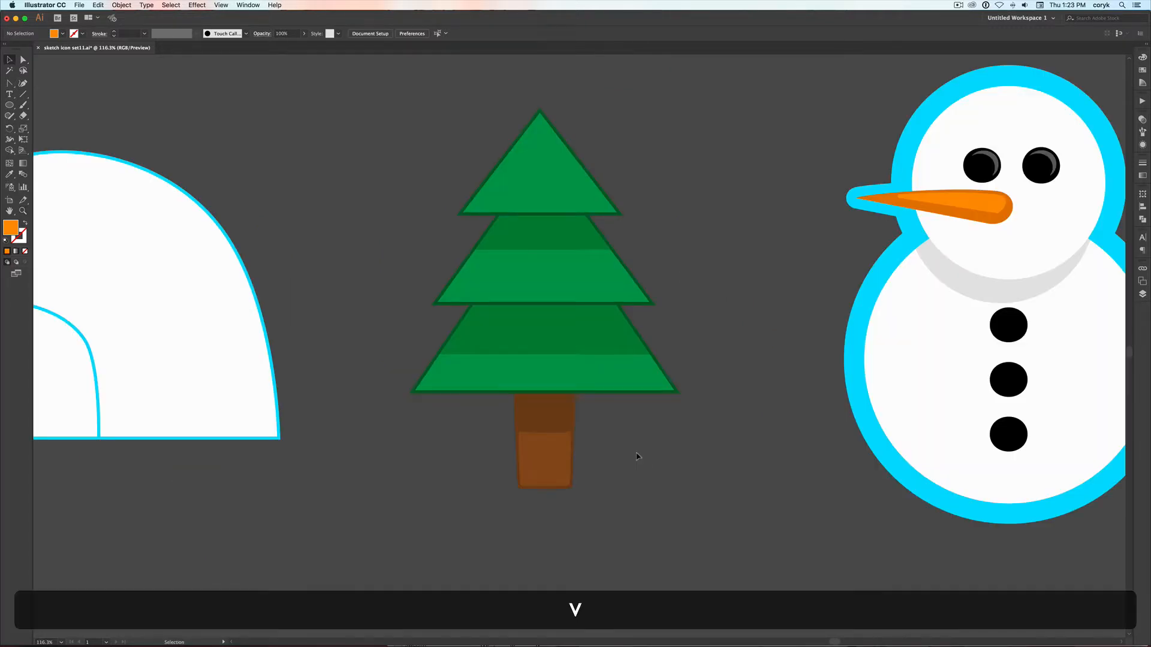
left_click(657, 389)
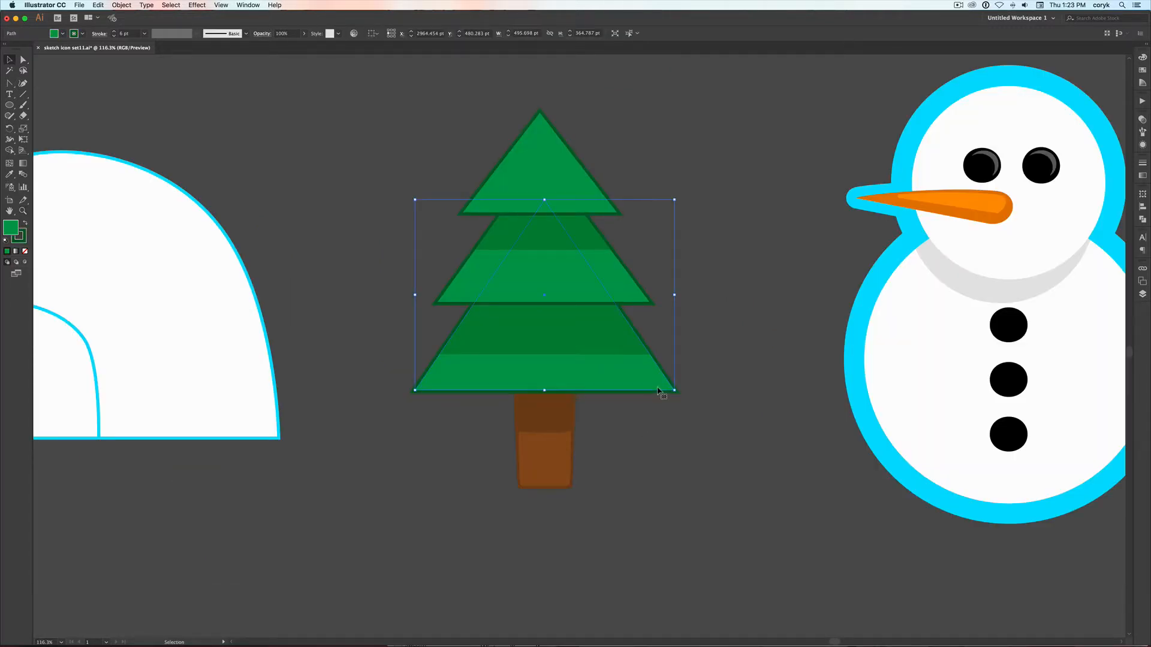
key("shift")
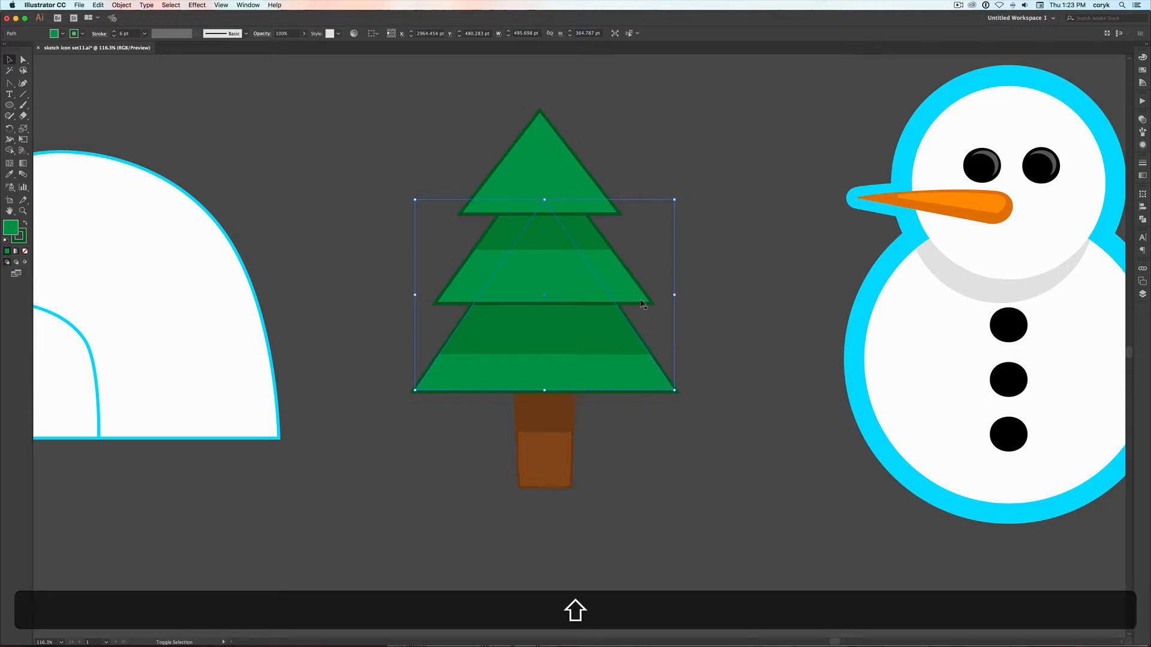
left_click(636, 302, "shift")
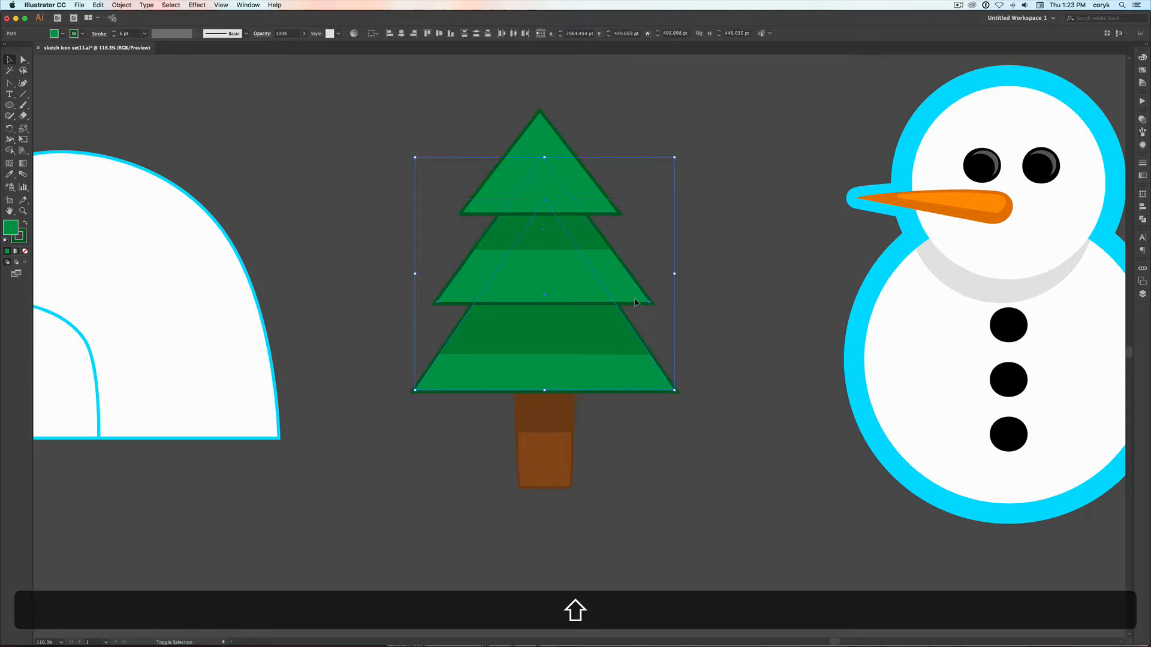
left_click(603, 210, "shift")
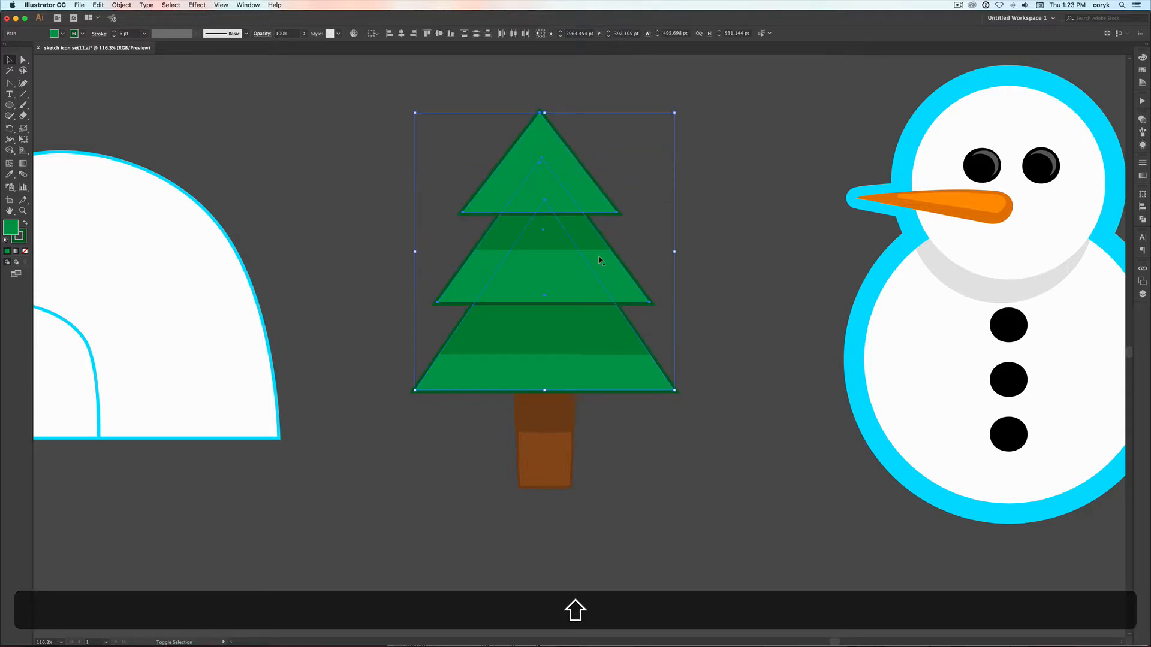
left_click_drag(667, 538, 392, 107)
left_click_drag(634, 380, 605, 560)
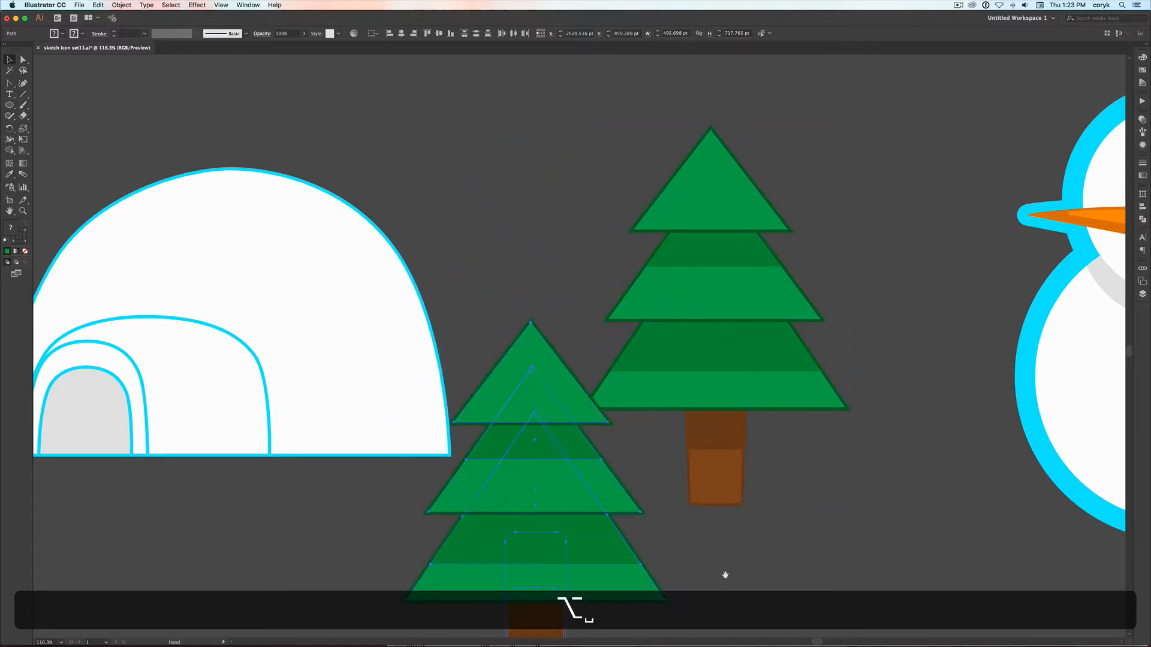
left_click_drag(758, 419, 812, 189)
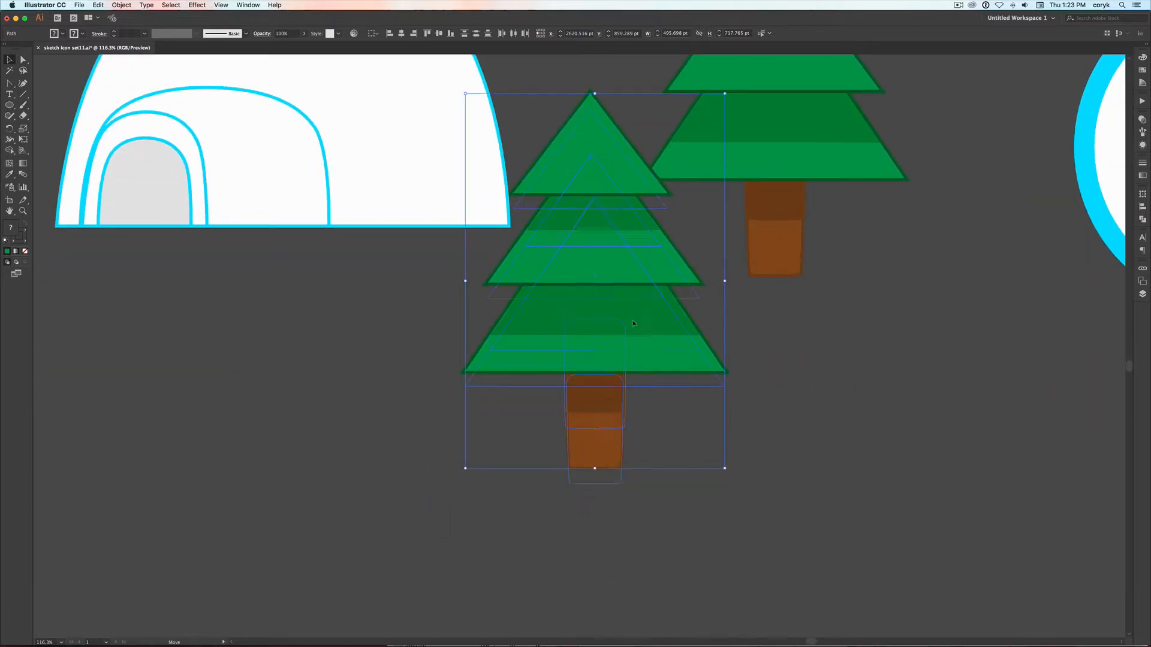
left_click_drag(633, 287, 647, 412)
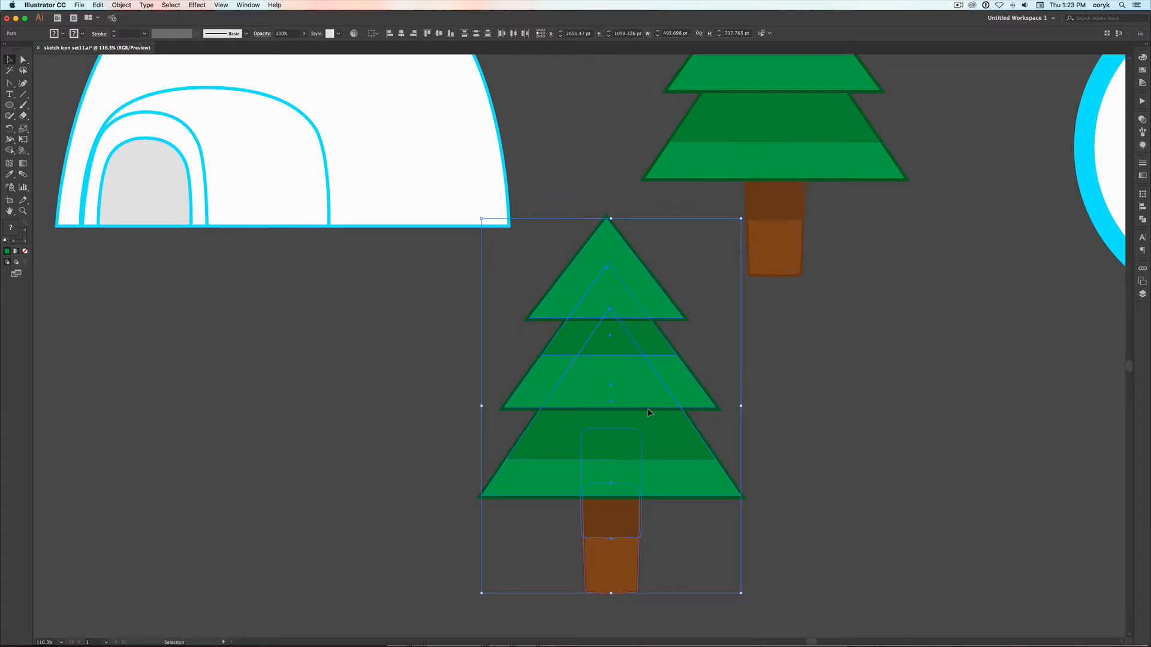
Unite the duplicated tree's parts into one silhouette and apply the trunk's brown appearance to it
left_click(1142, 219)
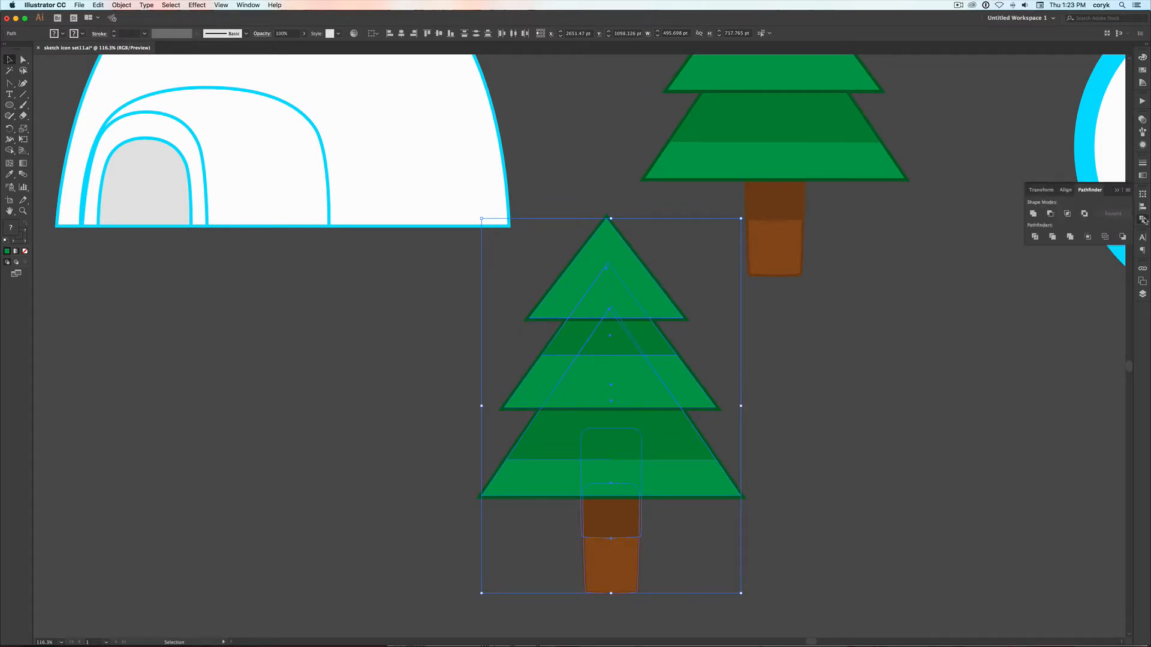
left_click(1035, 214)
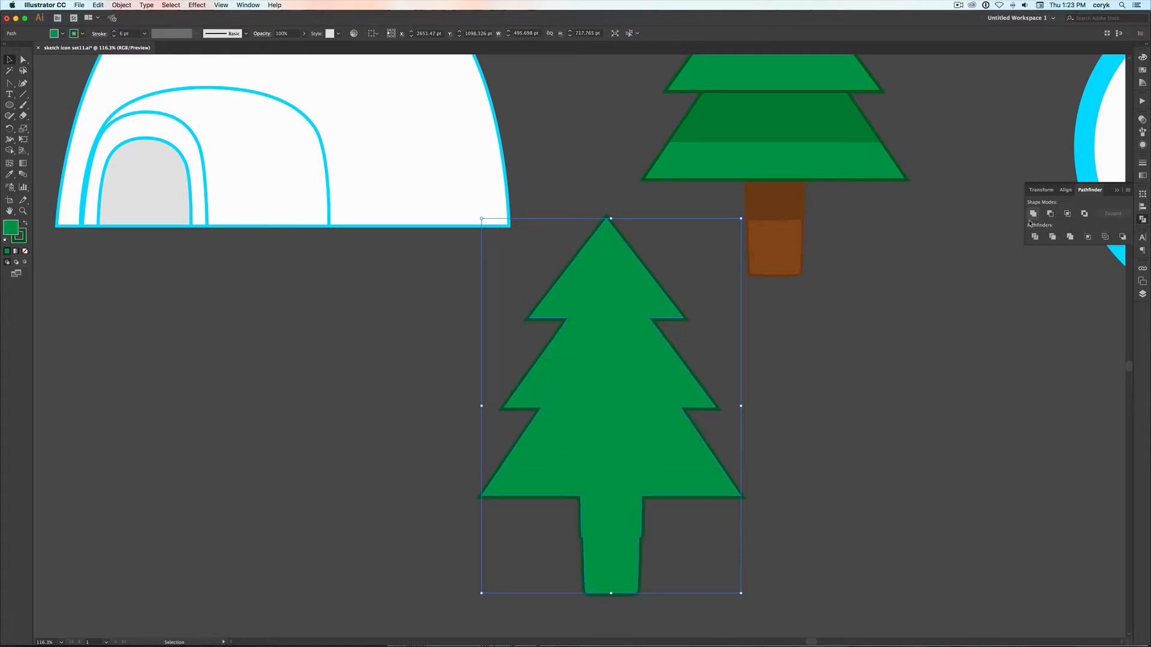
key("i")
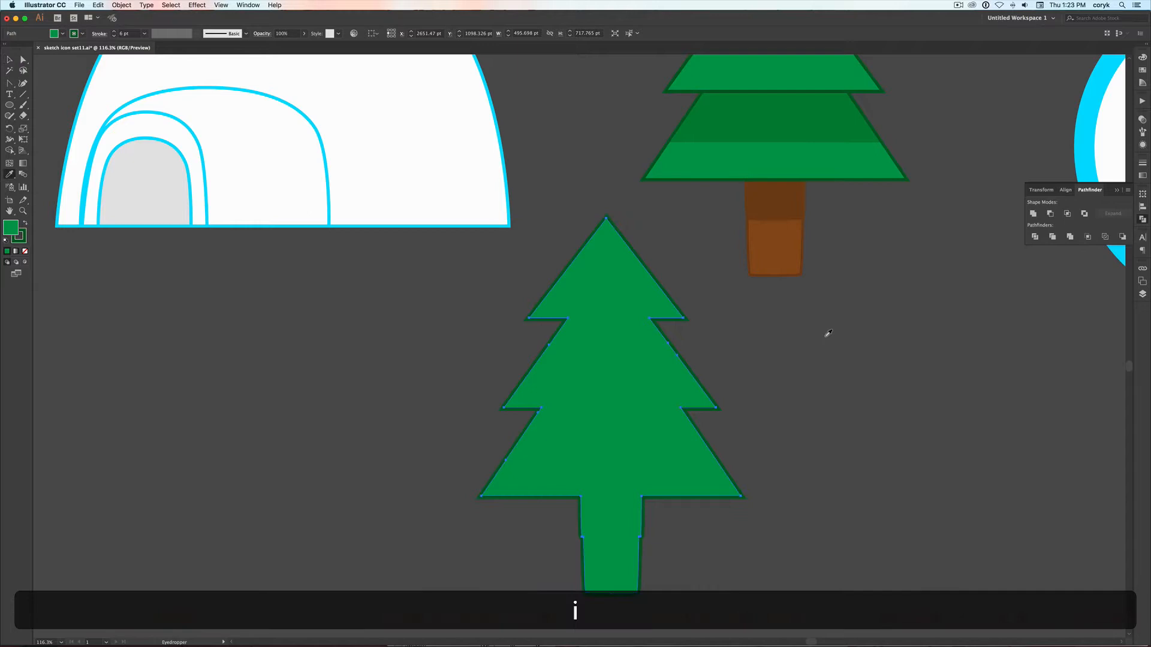
left_click(785, 242)
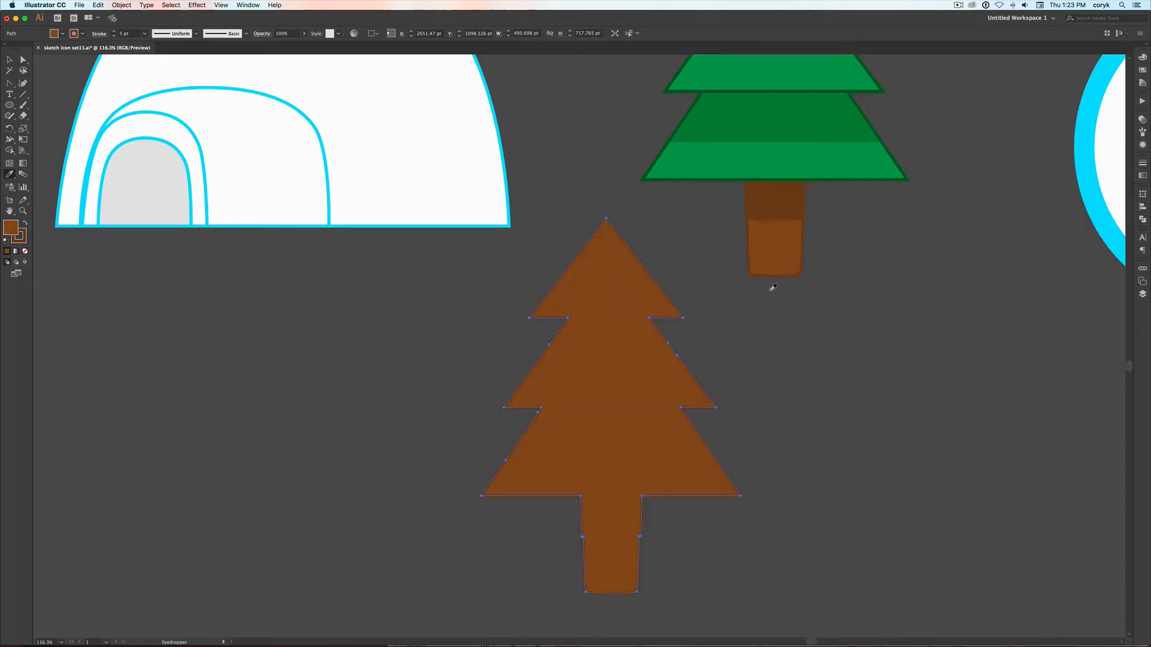
Move the brown silhouette exactly over the original pine tree and send it to the back
key("space")
left_click_drag(791, 283, 649, 374)
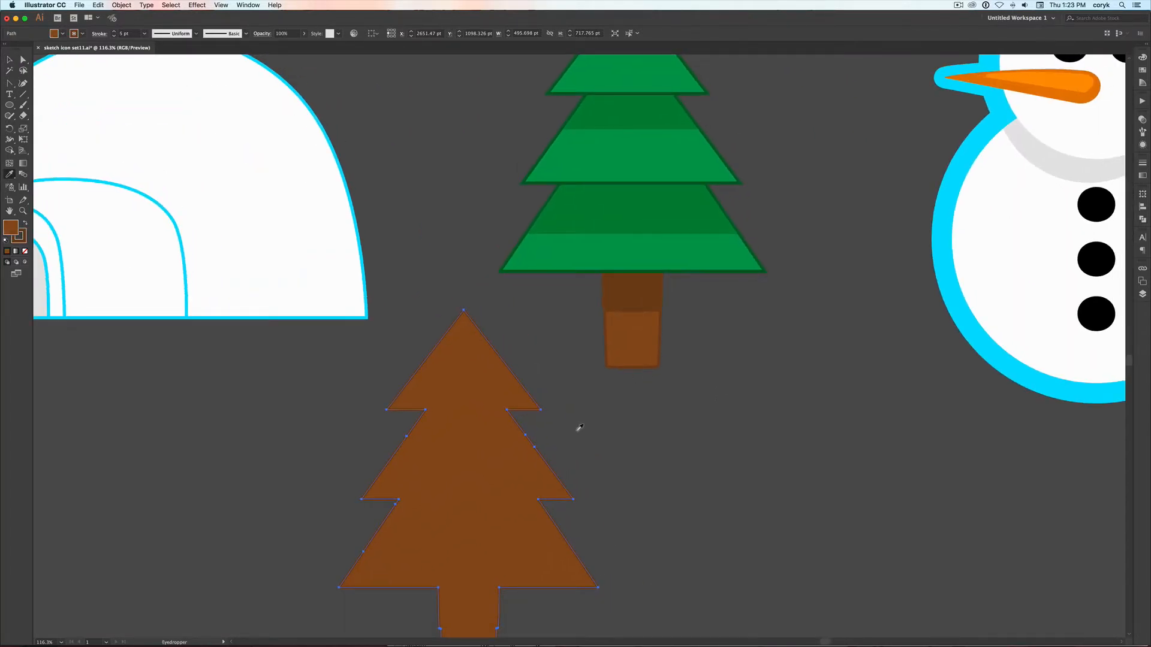
key("v")
left_click_drag(488, 478, 646, 163)
key("space")
left_click_drag(748, 206, 713, 318)
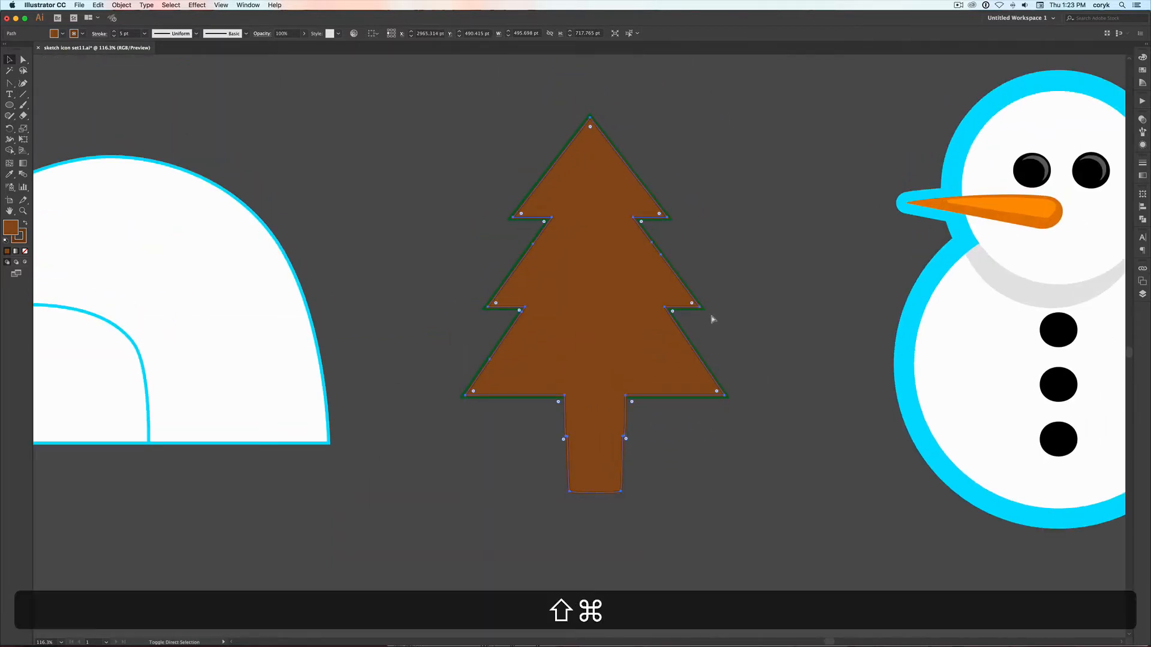
key("shift+super+bracketleft")
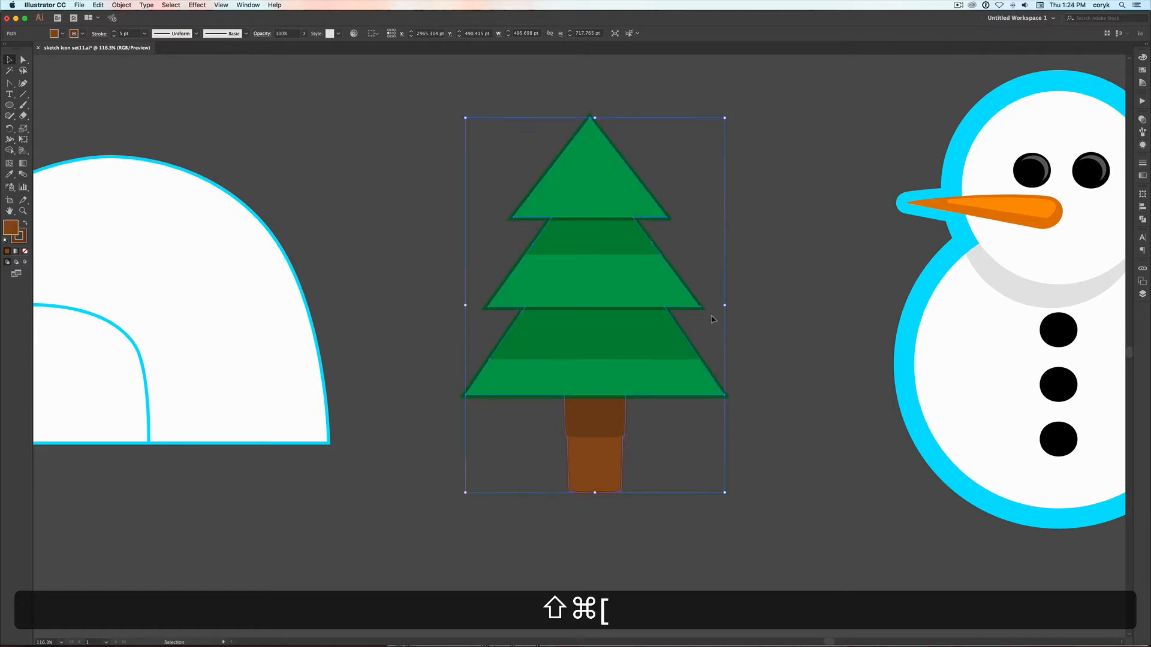
Set the stroke weight of the brown silhouette behind the tree to 40 pt
left_click(1142, 163)
left_click(1098, 173)
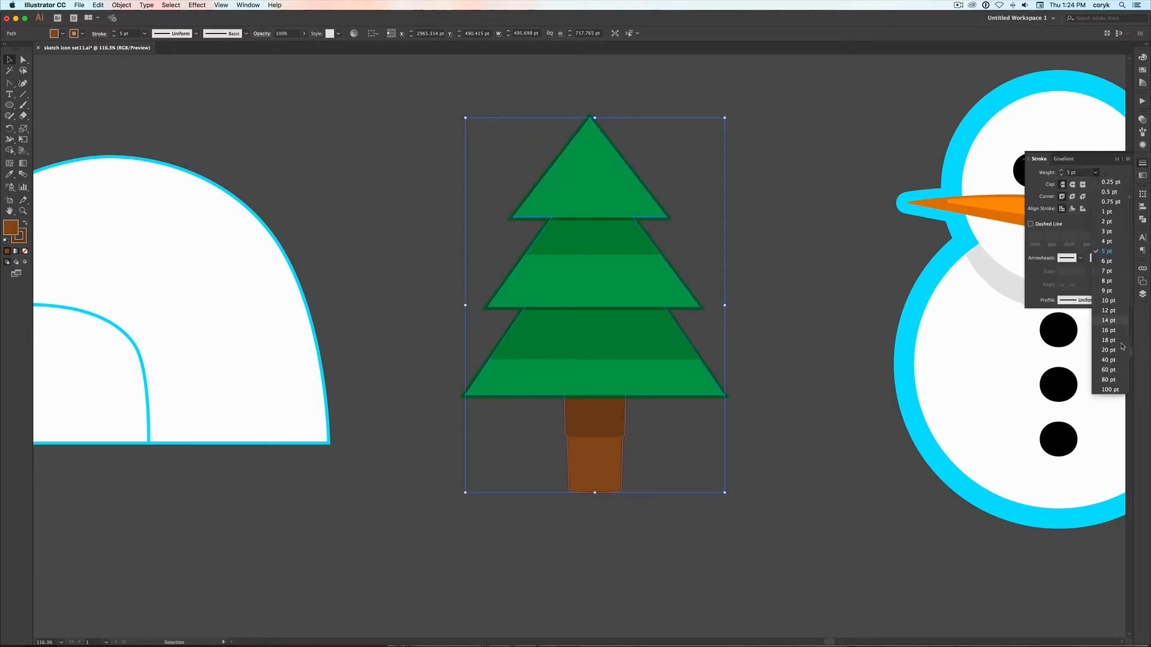
left_click(1109, 360)
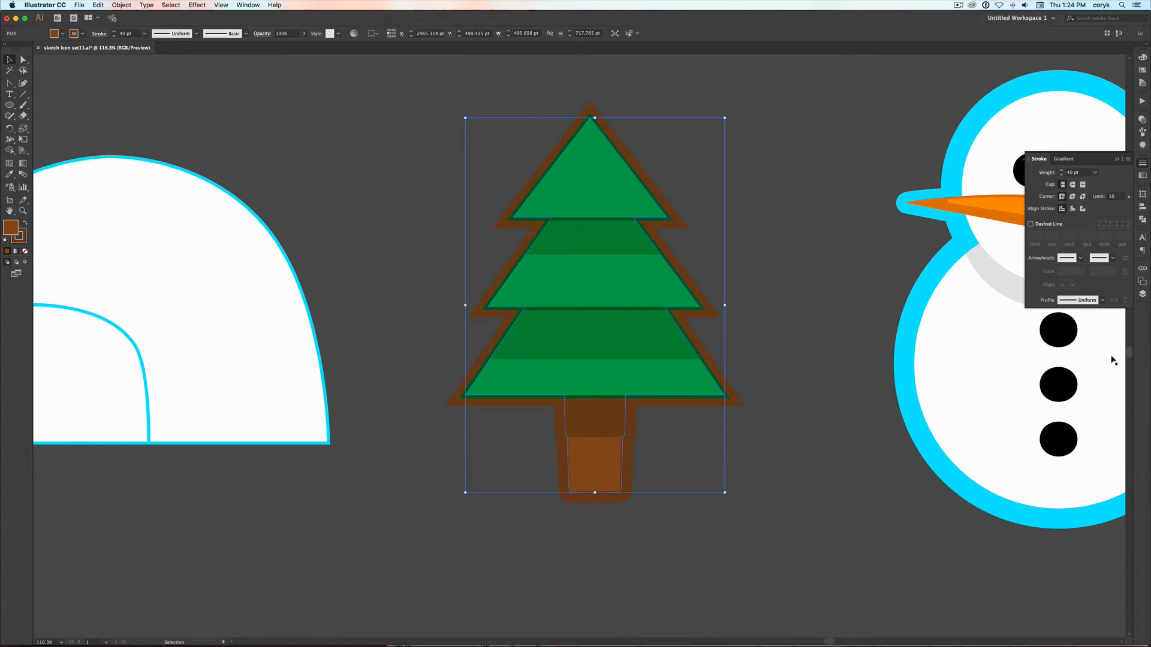
key("v")
left_click(777, 461)
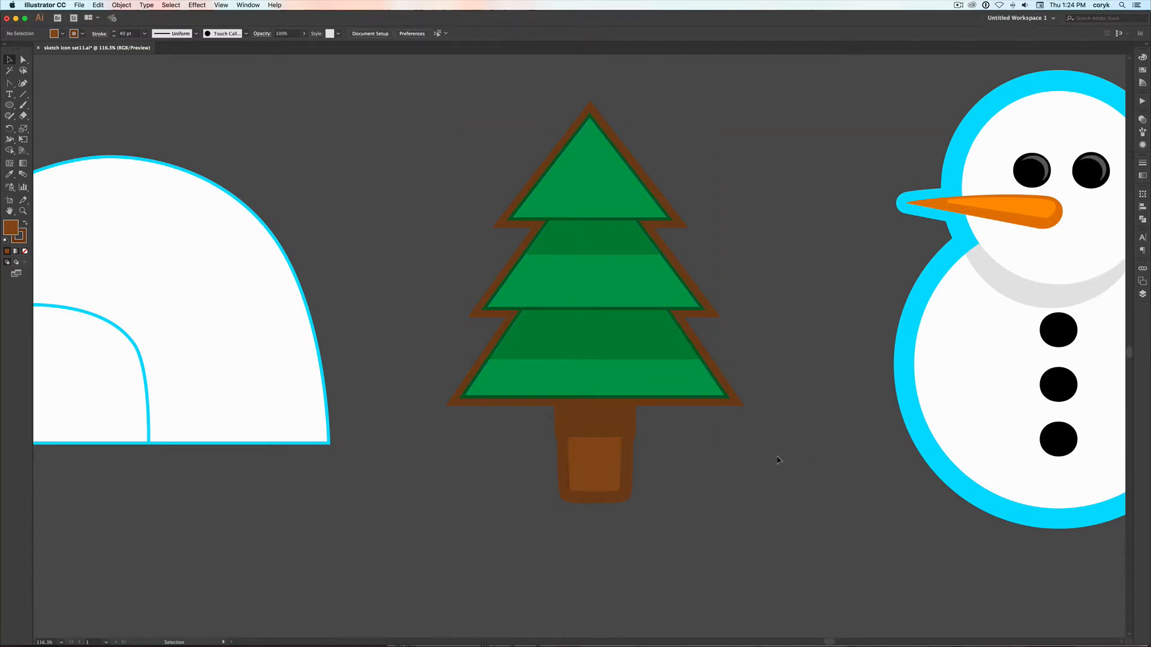
Lock the tree's lighter trunk shape, and apply the green branch appearance to the silhouette behind the tree
left_click(620, 466)
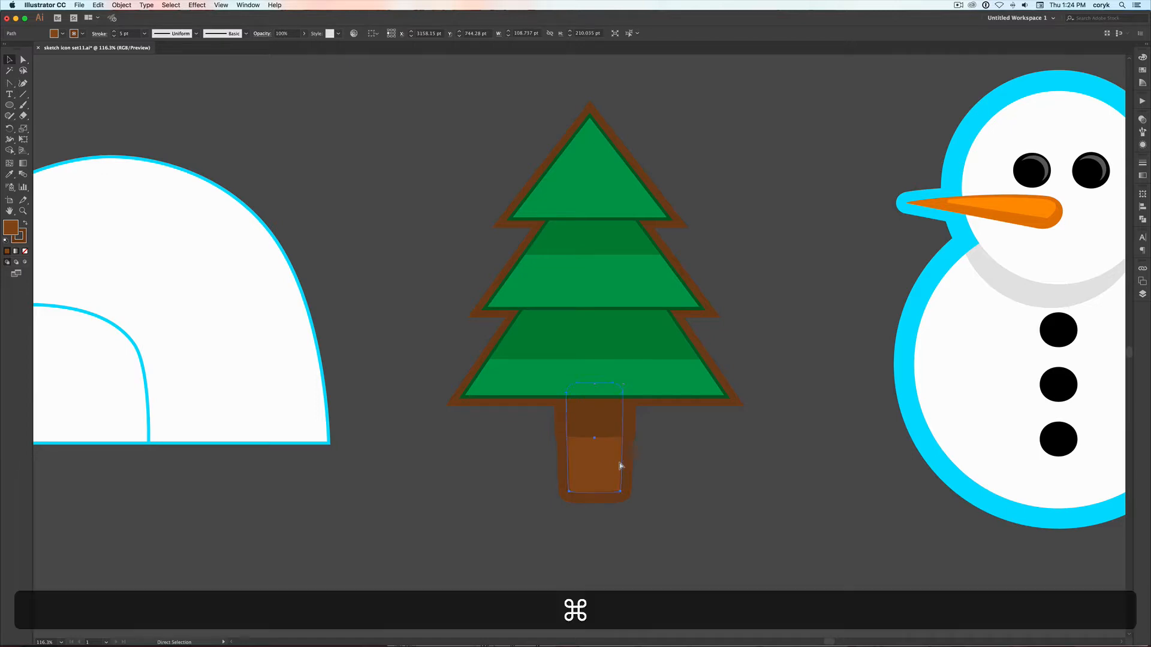
key("super+2")
left_click(620, 466)
key("i")
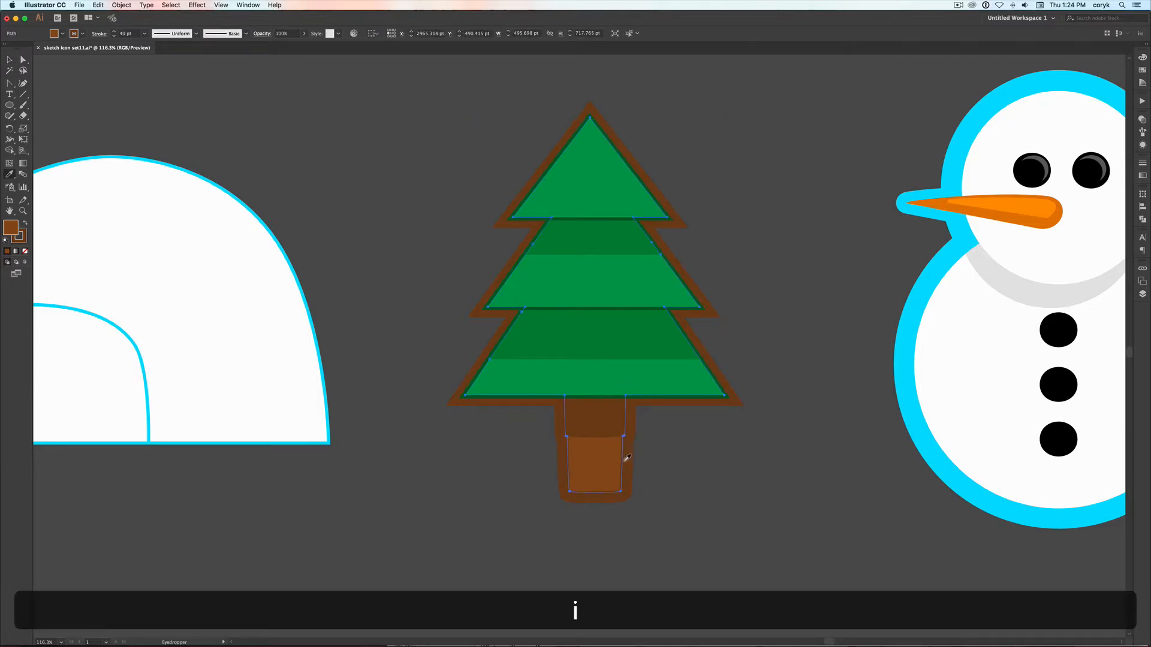
left_click(656, 380)
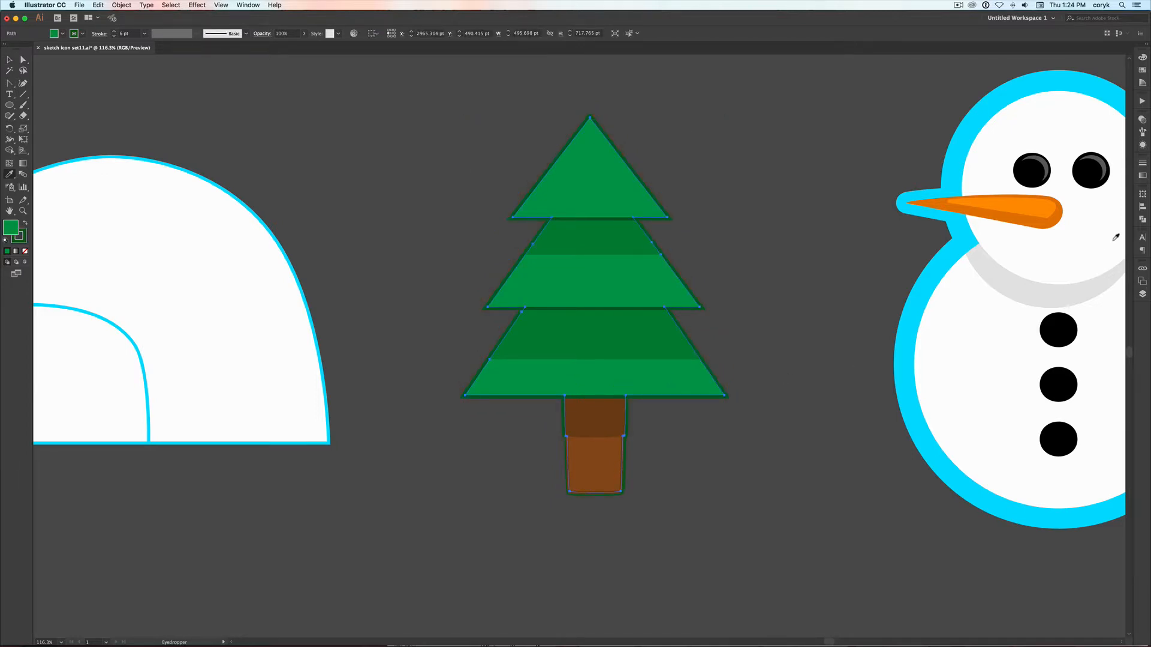
Set the stroke weight of the green silhouette behind the pine tree to 40 pt
left_click(1143, 162)
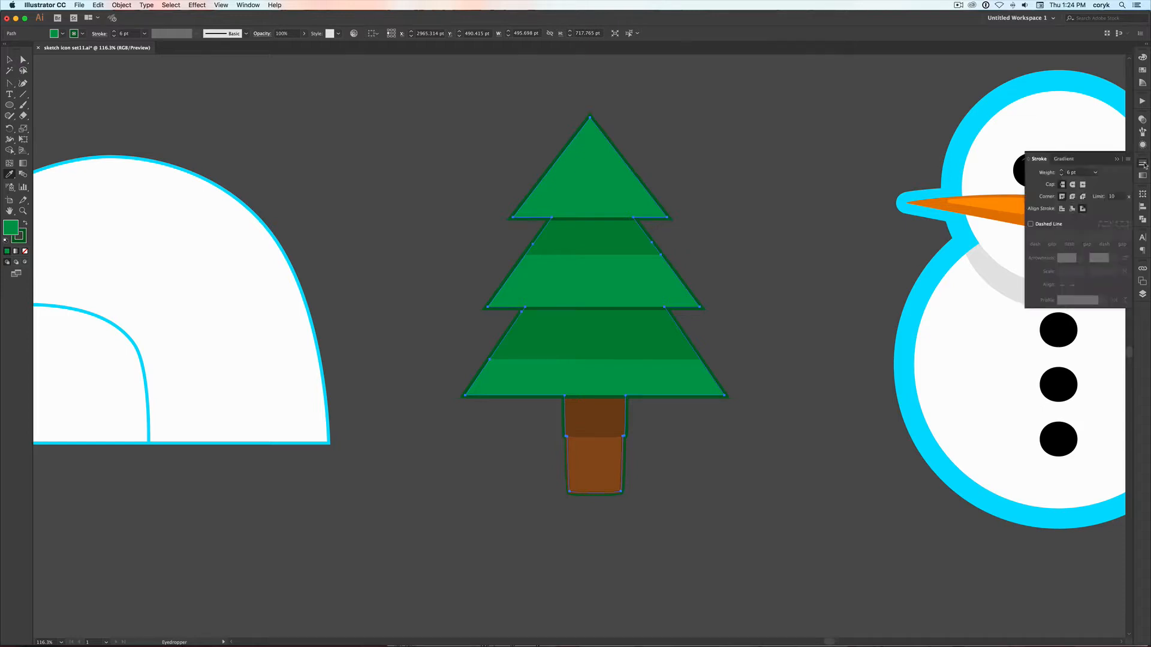
left_click(1061, 171)
left_click(1062, 172)
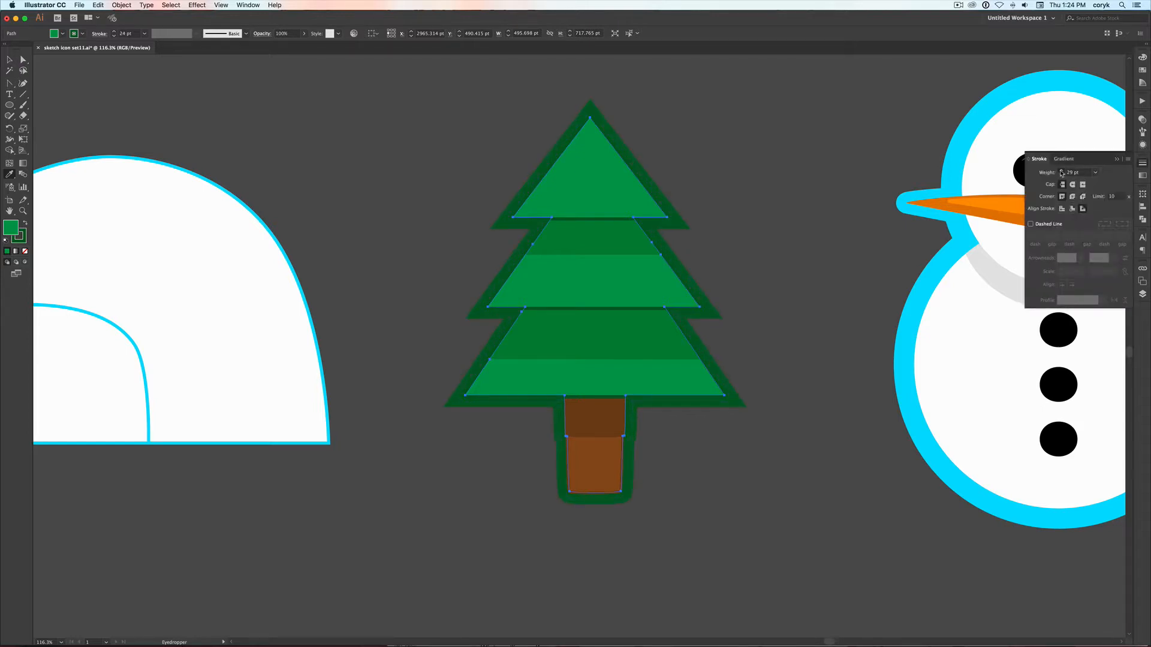
left_click(1061, 172)
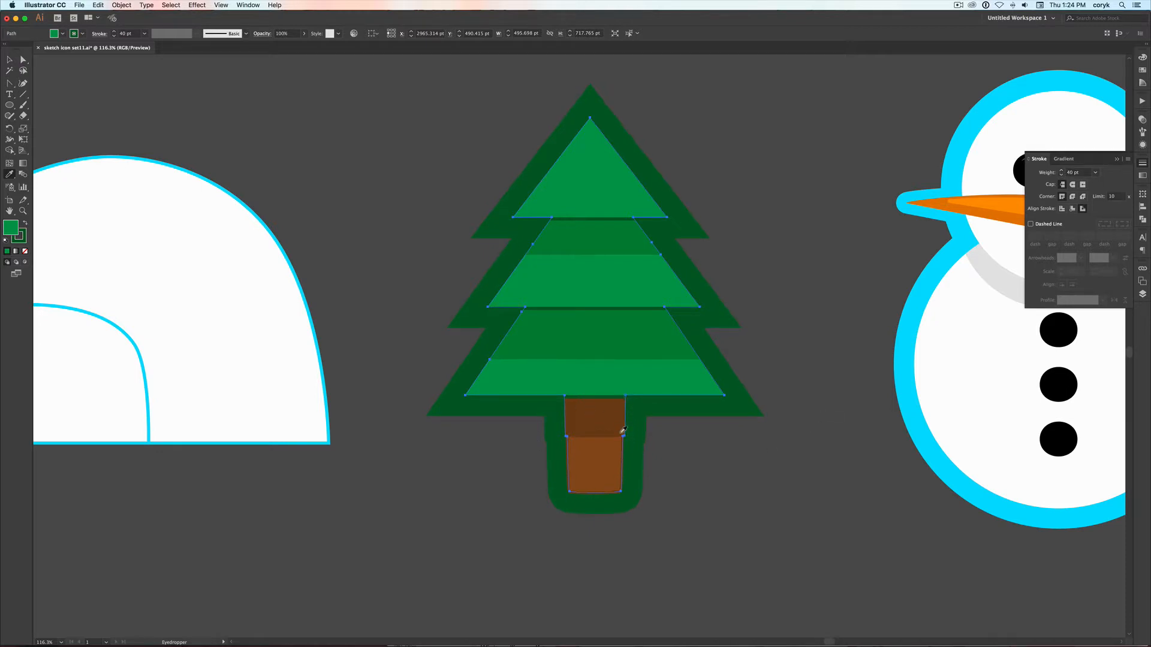
key("v")
left_click(721, 468)
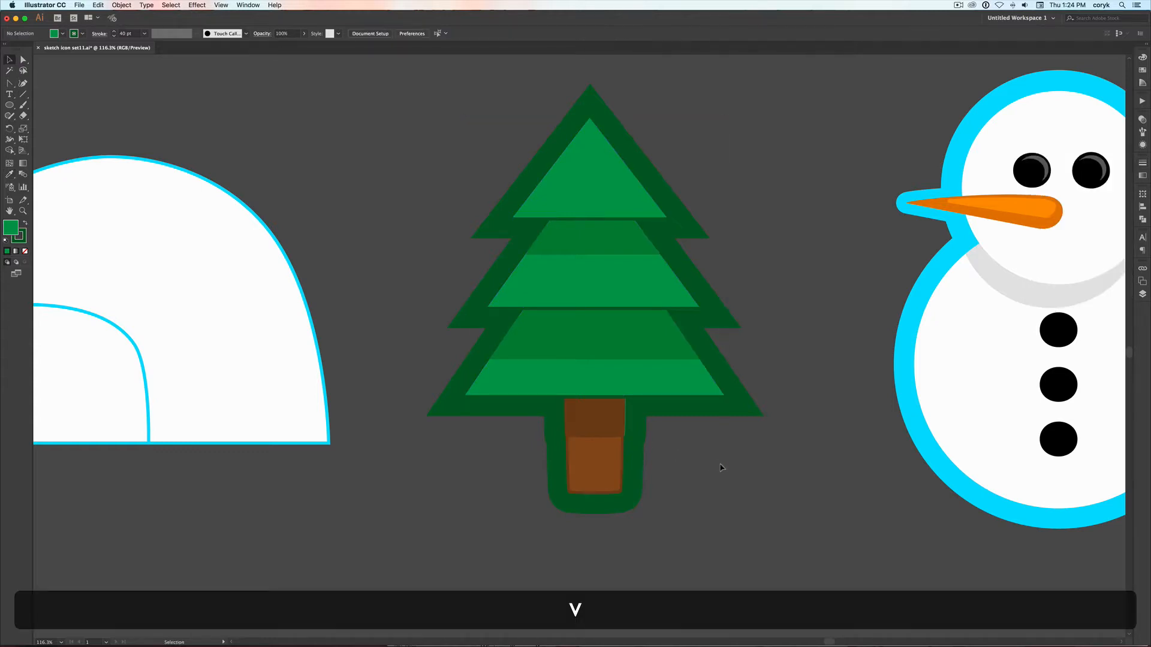
Delete the thick green silhouette behind the pine tree and unlock all locked artwork
left_click(618, 455)
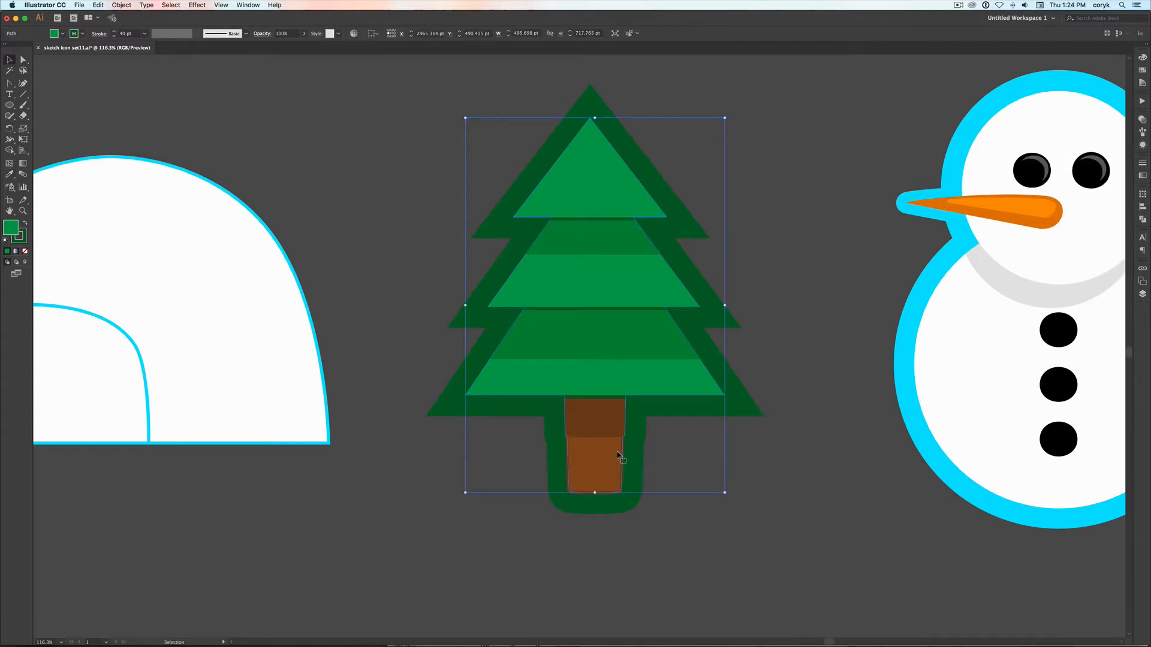
key("BackSpace")
key("ctrl+alt+2")
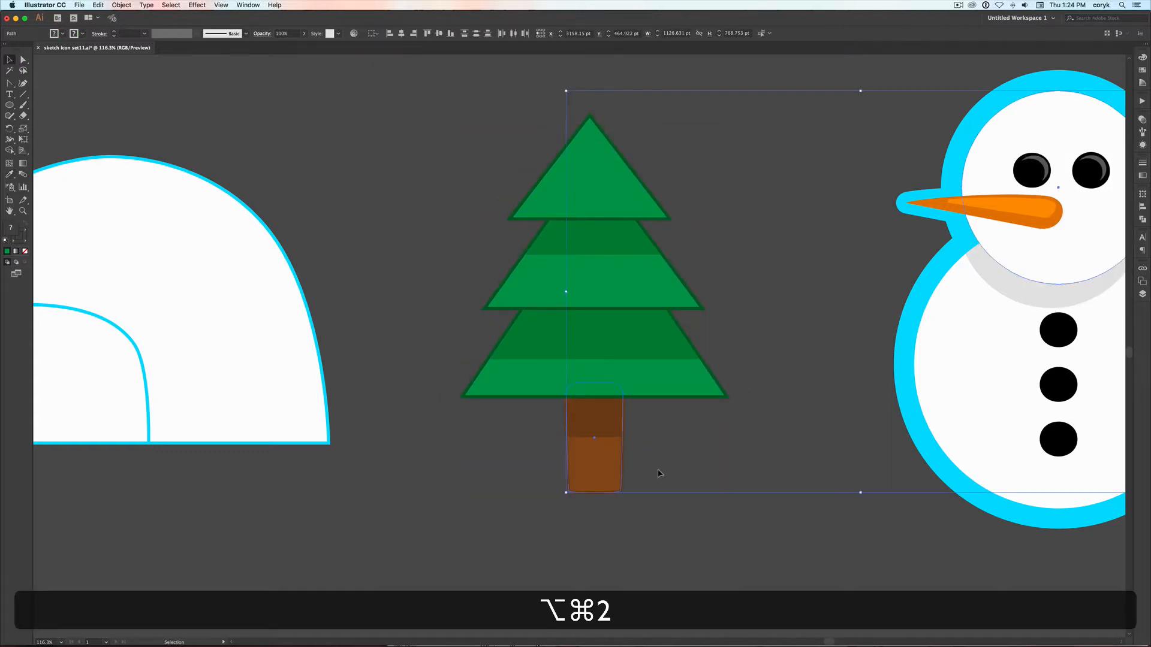
left_click(661, 479)
Duplicate the whole pine tree horizontally beside the original
left_click_drag(647, 510, 496, 134)
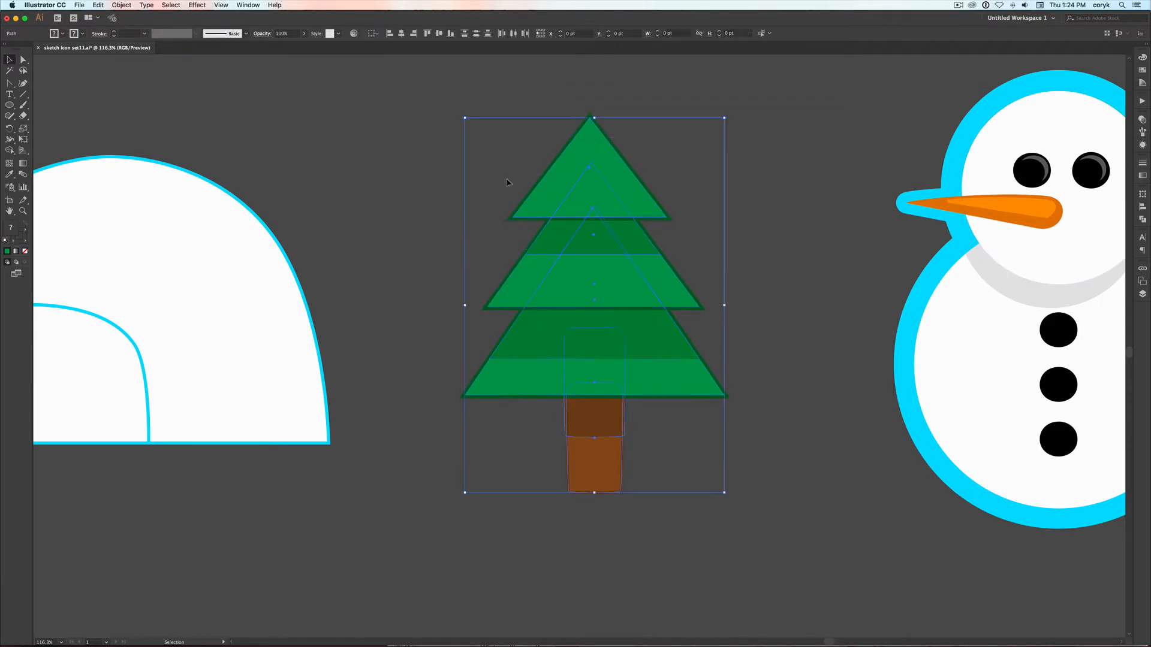
left_click_drag(615, 381, 490, 370)
left_click(525, 522)
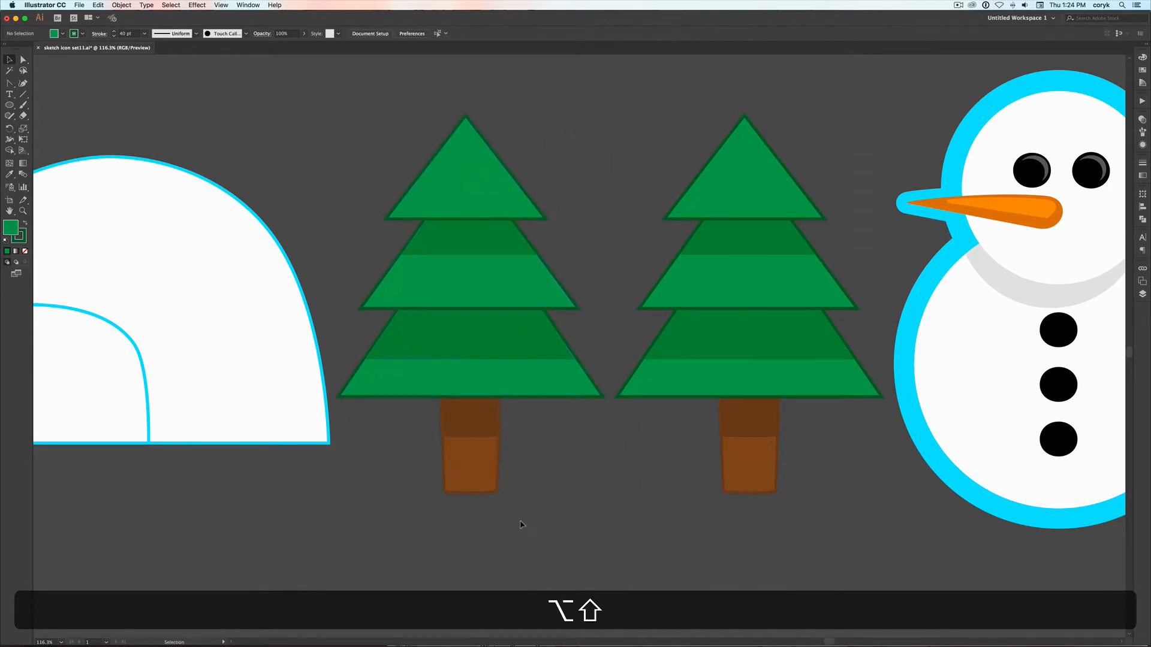
Move the copied tree's trunk down clear of its branches, and unite the copied branches into one shape
left_click(450, 424)
left_click_drag(451, 424, 469, 538)
left_click(503, 220)
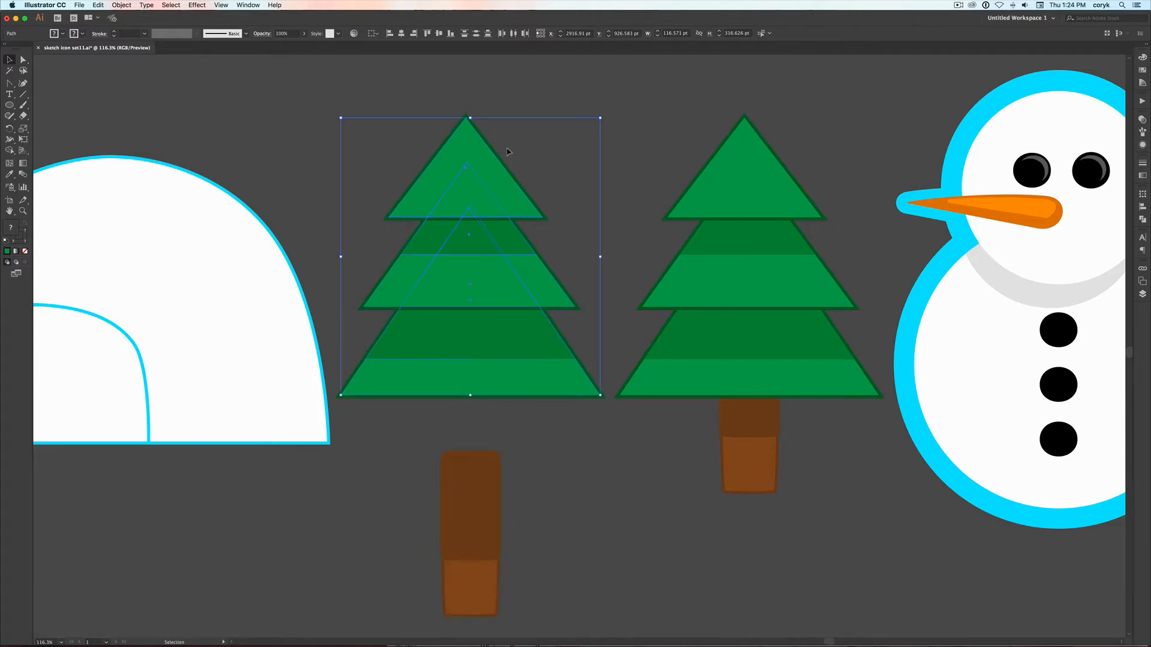
left_click(1143, 220)
left_click(1032, 214)
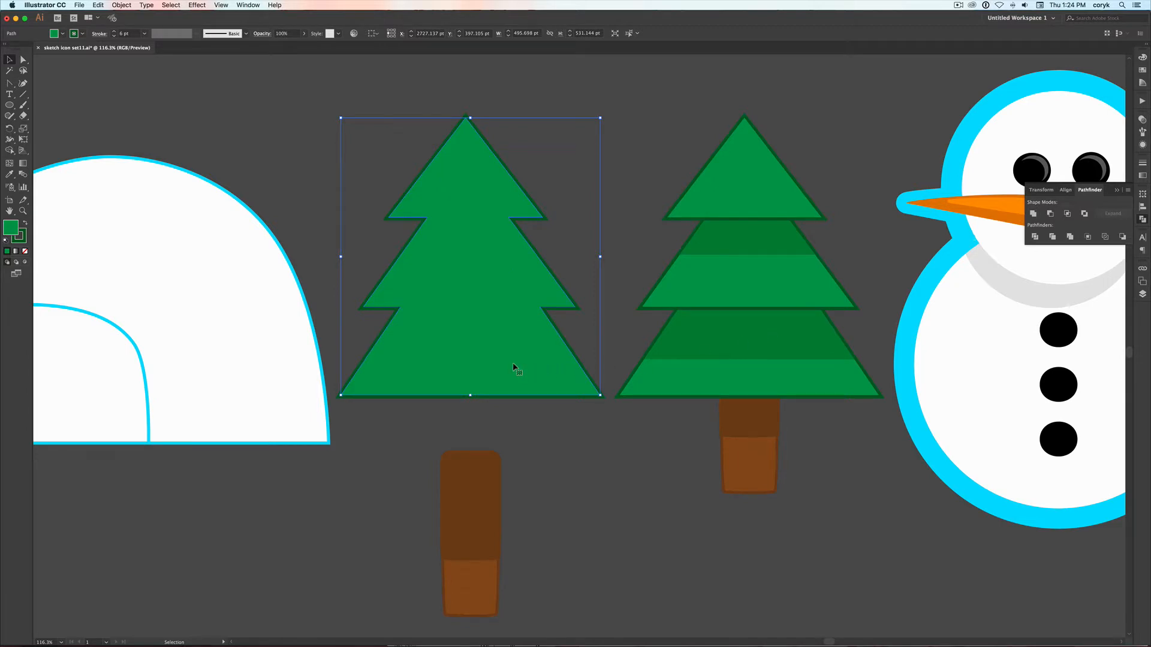
Remove the fill from the united branch shape, bring it to the front, and place it exactly over the other tree's branches
key("slash")
key("shift+super+bracketright")
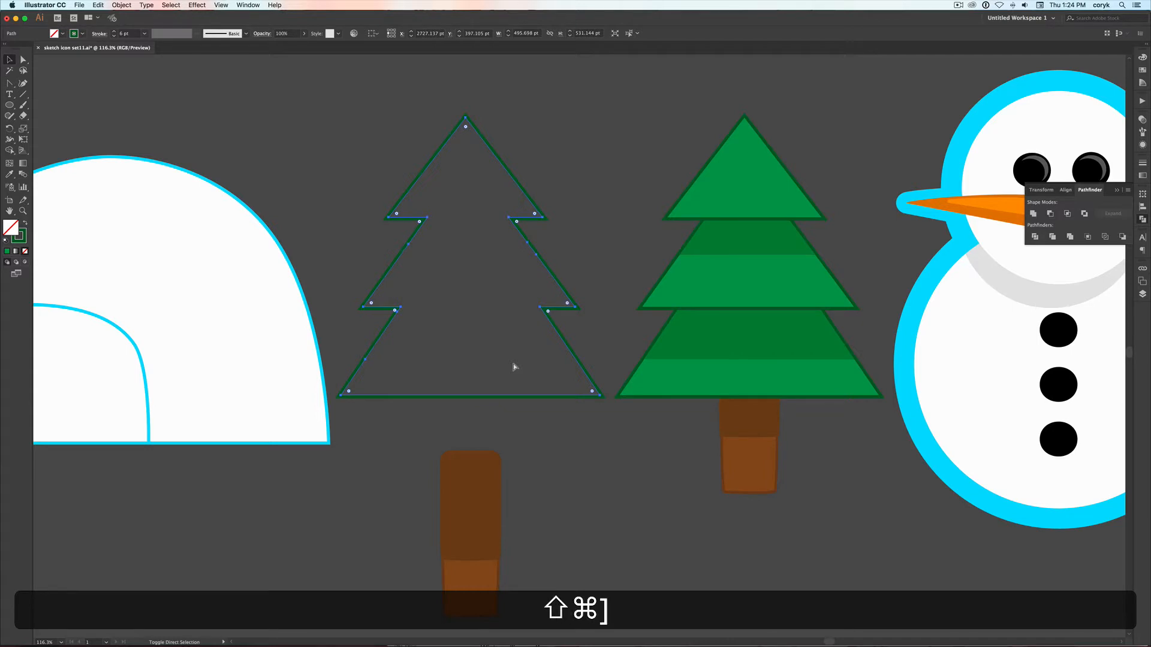
left_click_drag(525, 395, 804, 391)
Set the stroke weight of the branch outline to 40 pt
left_click(1143, 164)
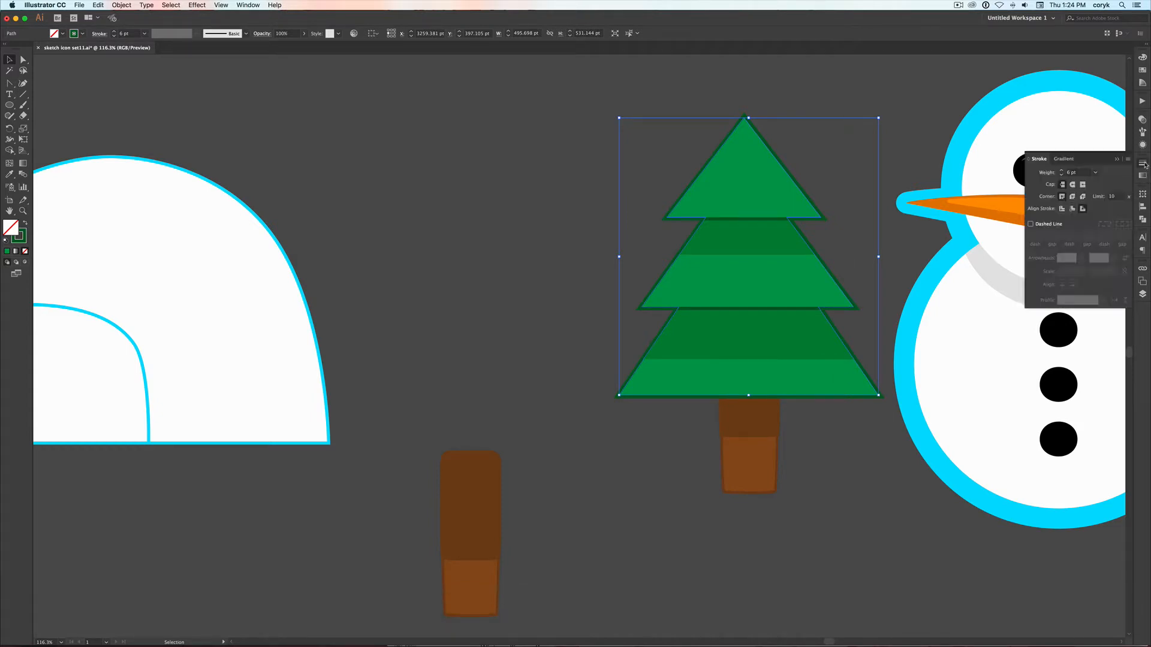
left_click(1095, 173)
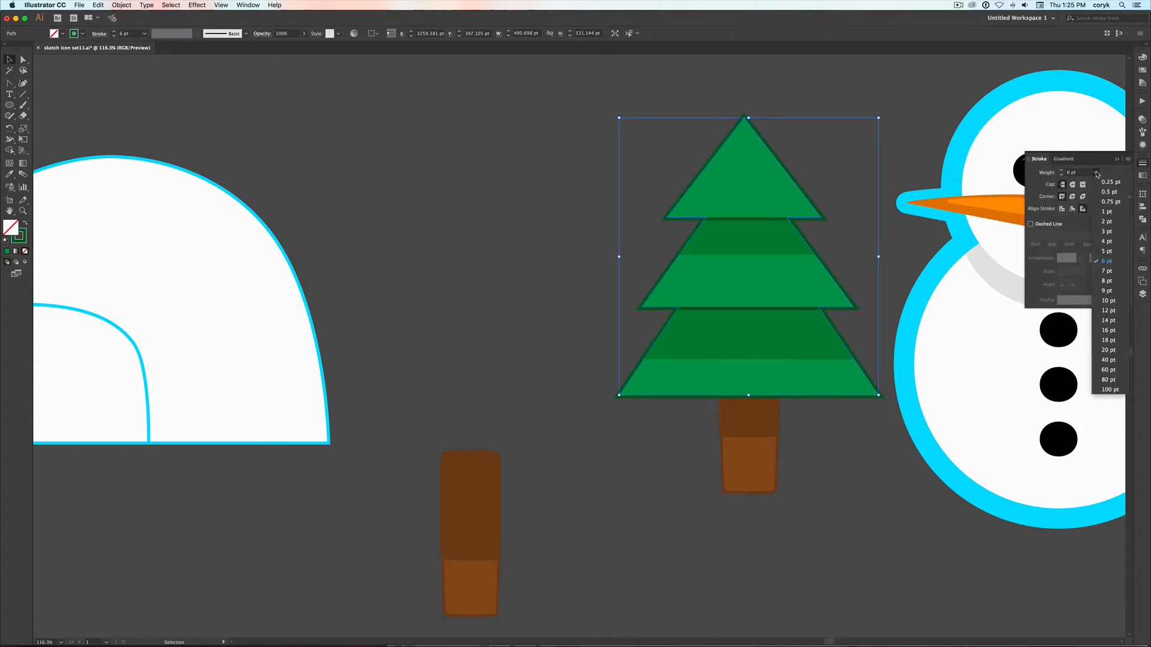
left_click(1109, 360)
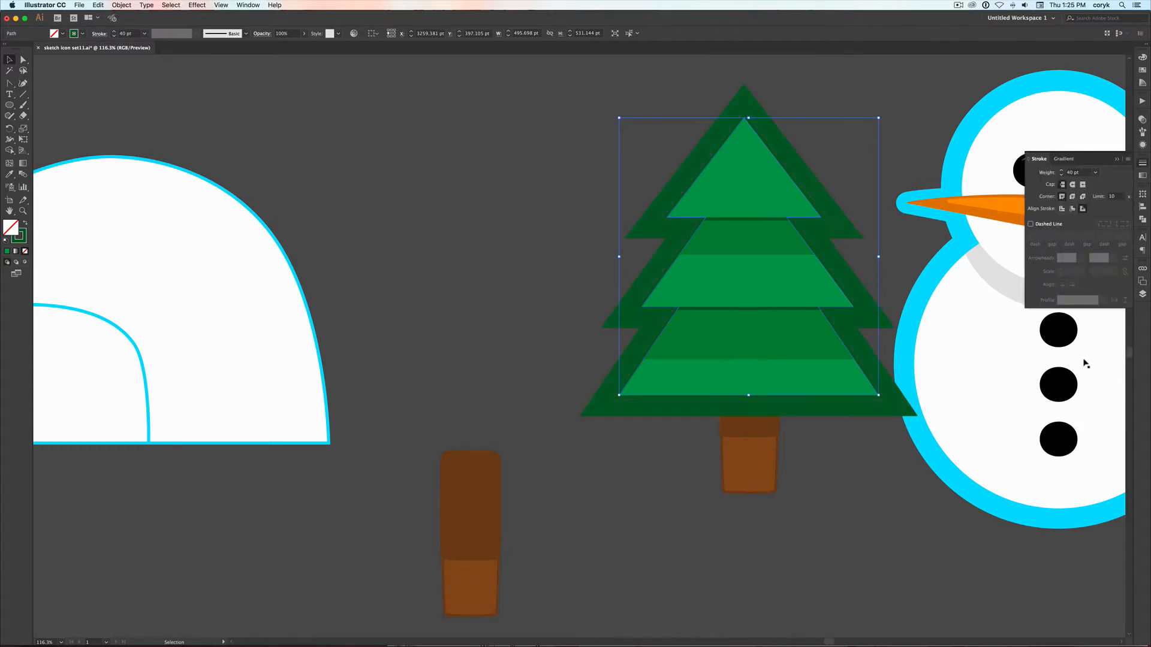
left_click(602, 444)
Delete the dark shadow shape from the separated trunk copy and place the remaining lighter trunk exactly over the tree's trunk
left_click(485, 507)
left_click(529, 568)
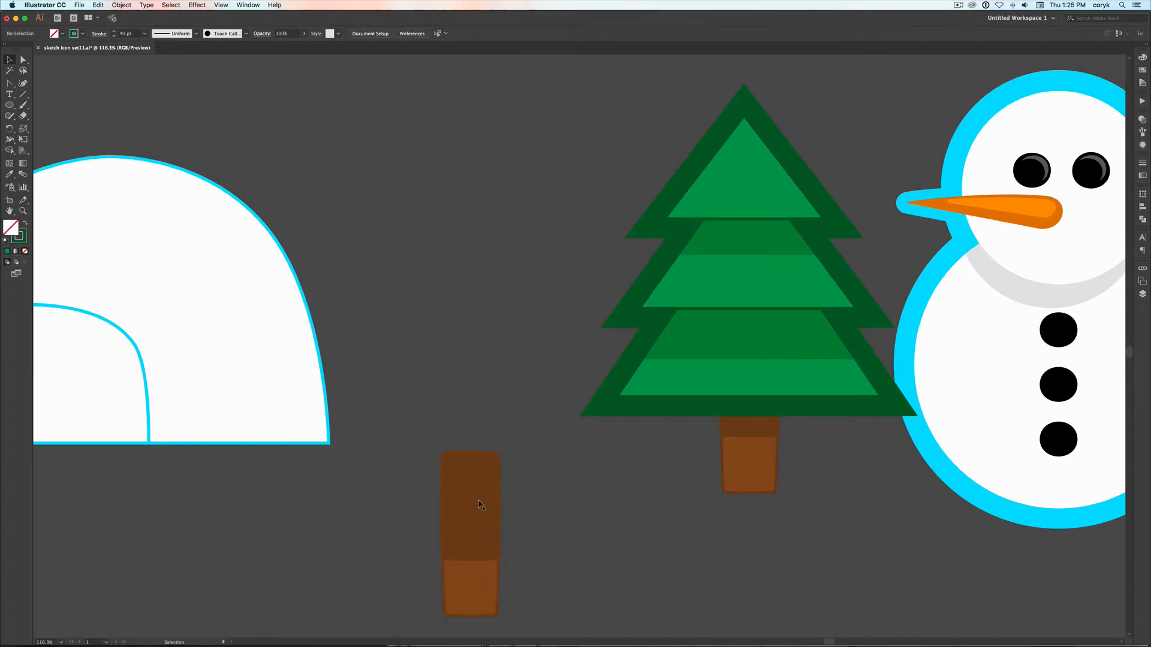
left_click(481, 474)
key("BackSpace")
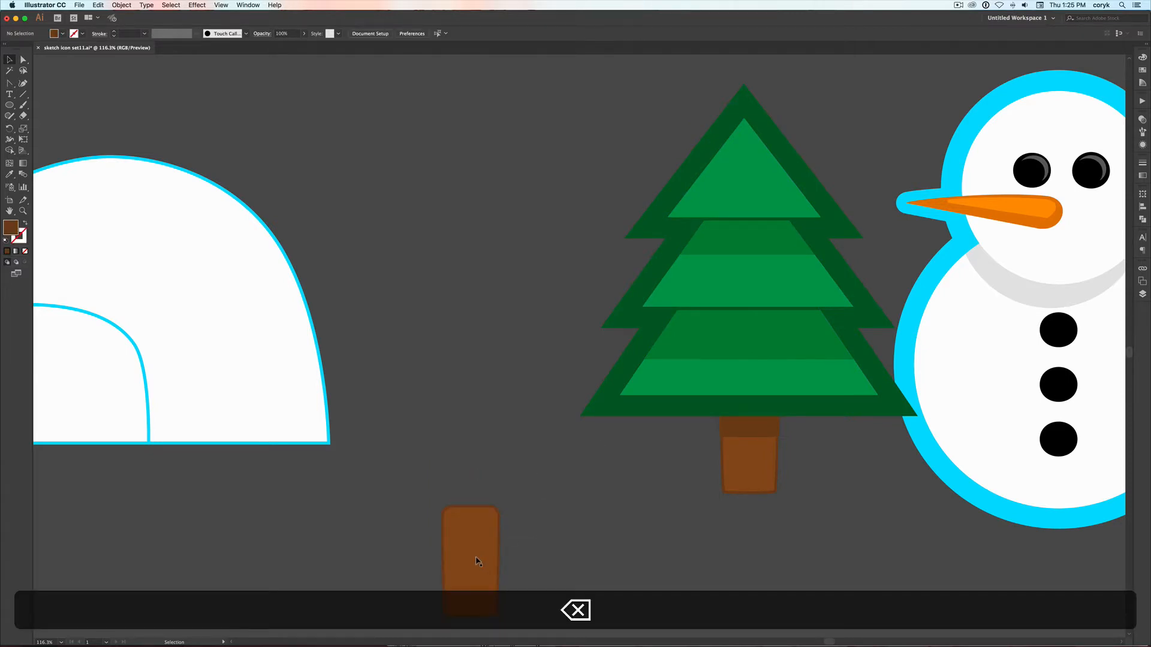
left_click_drag(477, 566, 478, 521)
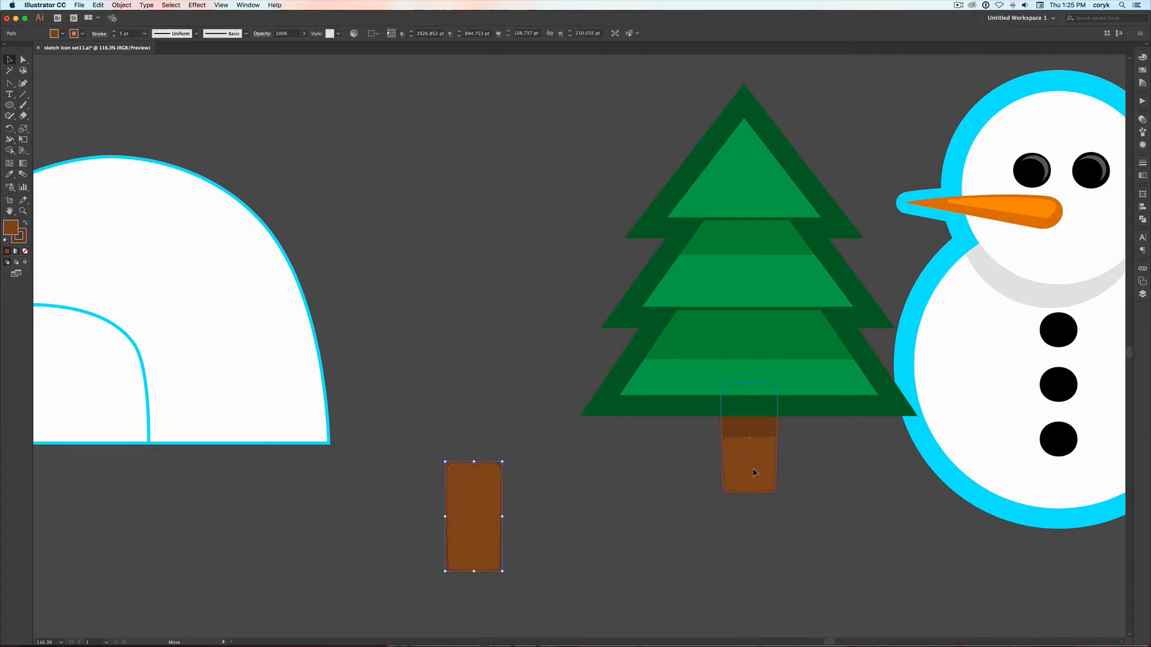
left_click_drag(754, 472, 755, 473)
Set the stroke weight of the overlaid trunk to 40 pt and send it to the back
left_click(1142, 163)
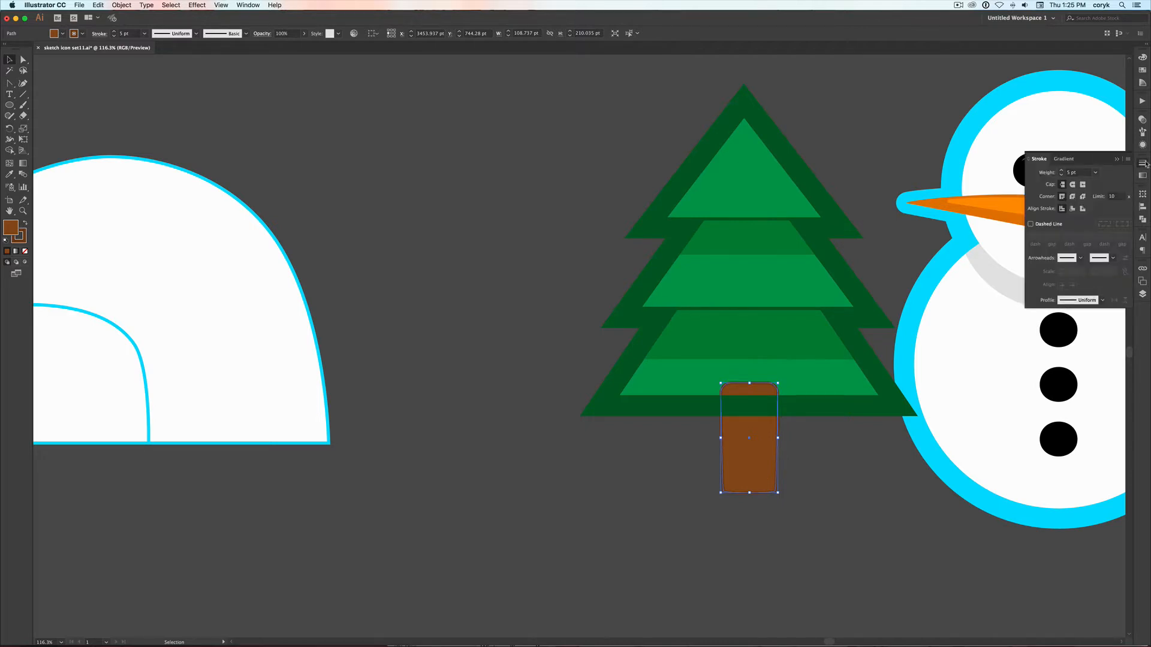
left_click(1095, 173)
left_click(1117, 359)
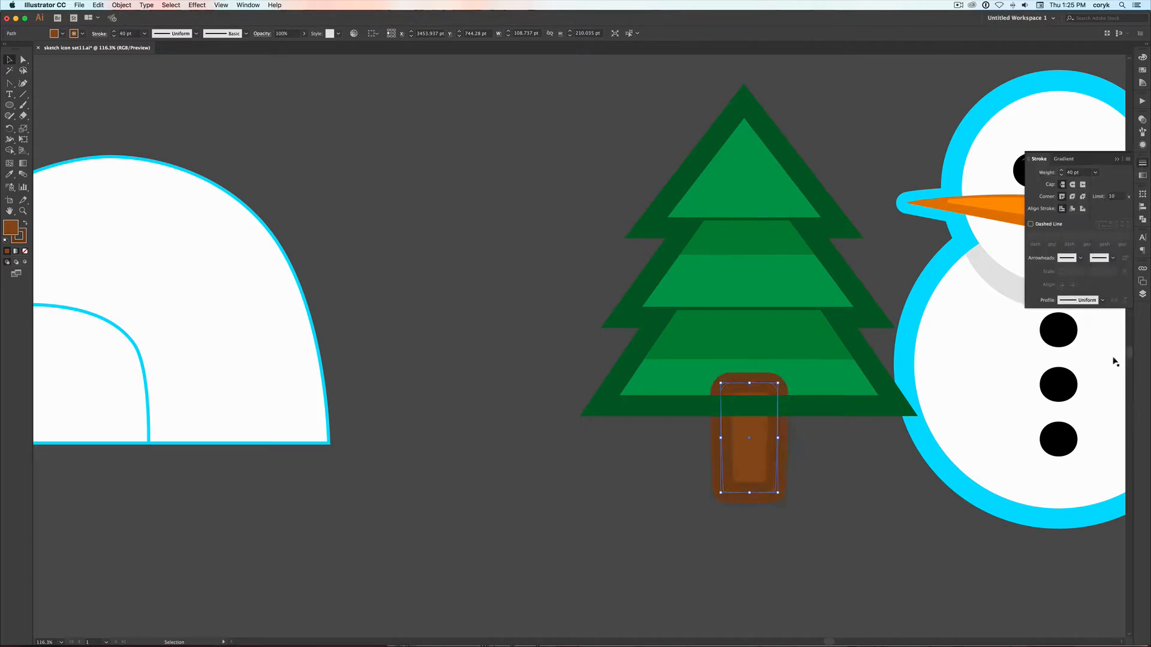
key("shift+super+bracketleft")
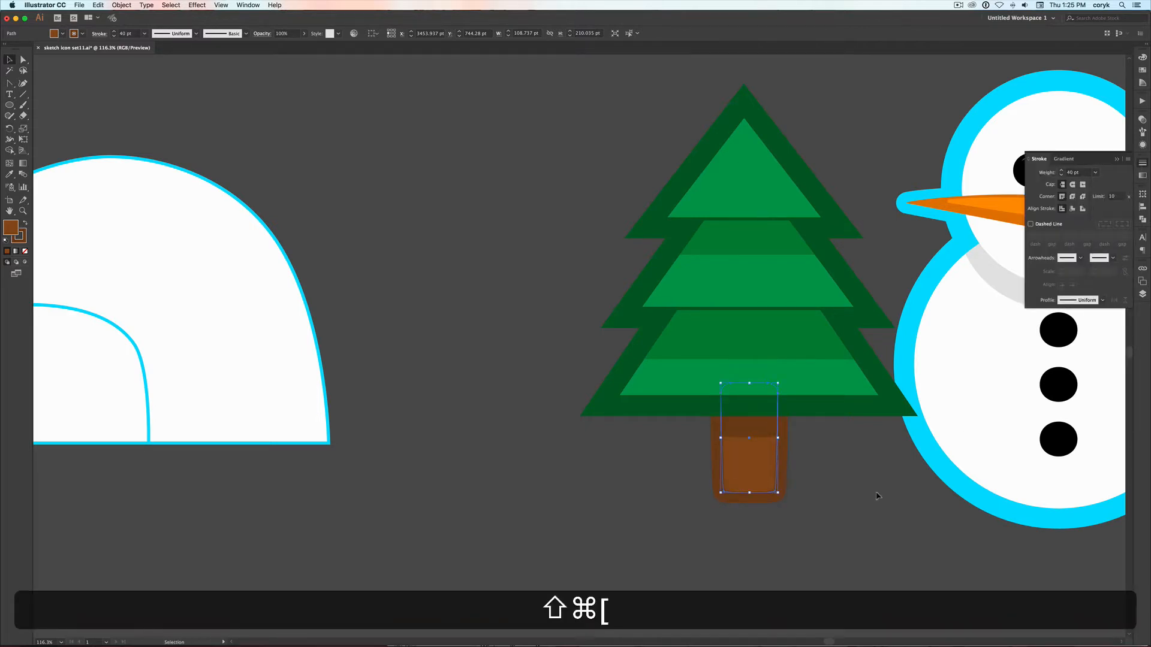
left_click(871, 481)
Send the thick green branch outline to the back
left_click(855, 401)
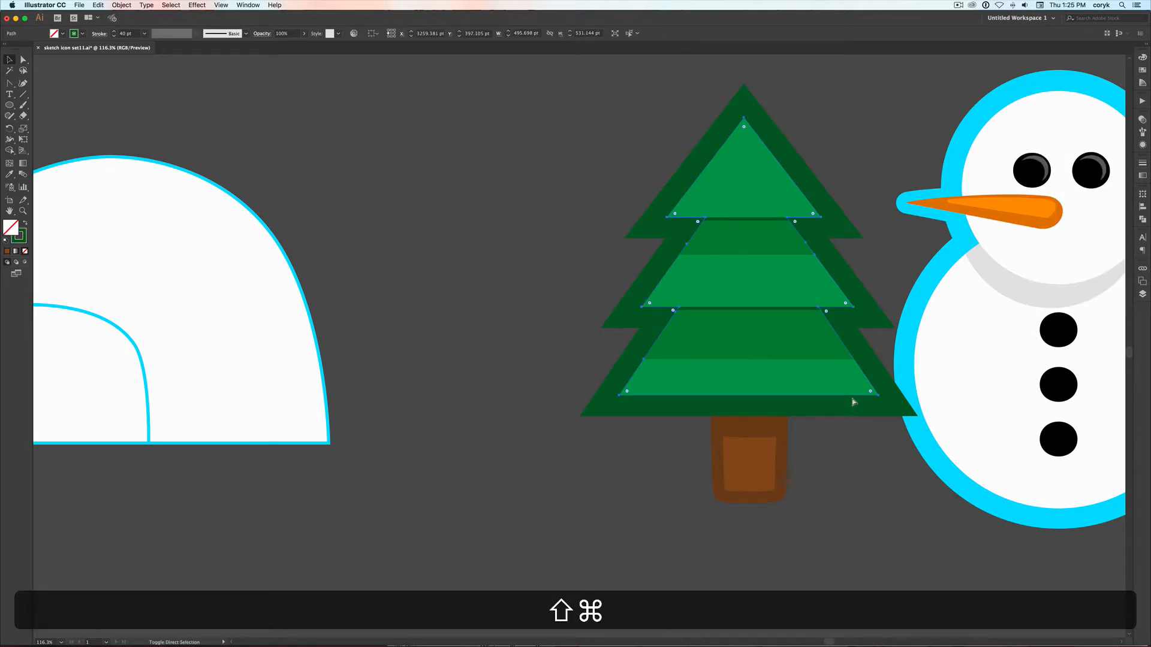
key("shift+super+bracketleft")
left_click(836, 444)
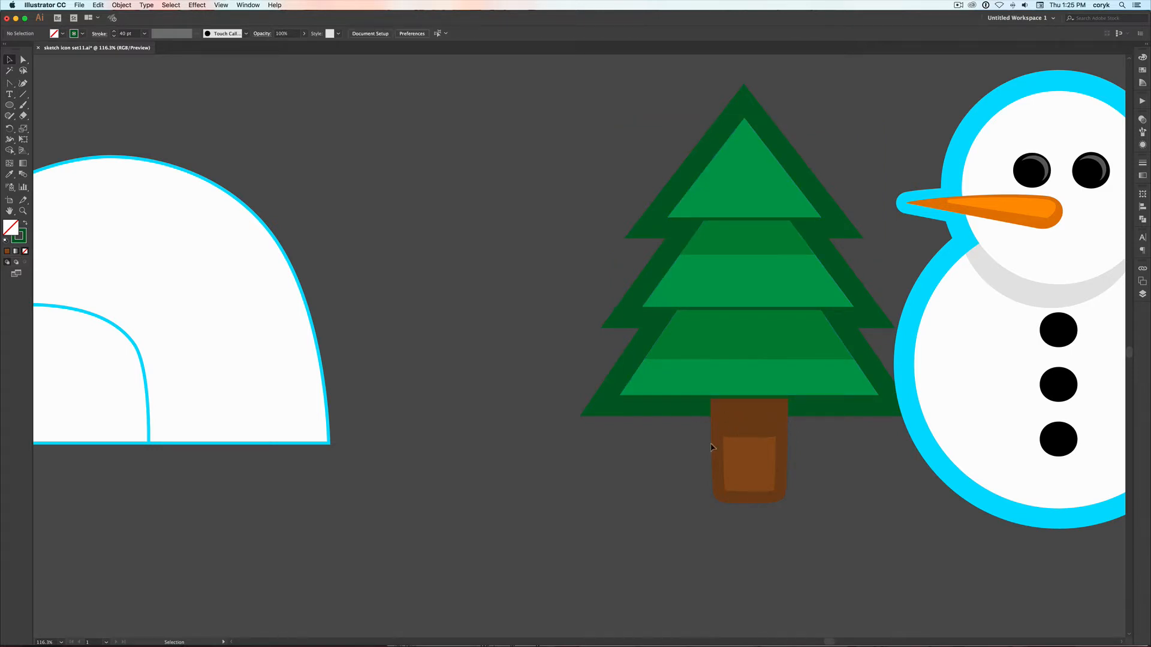
Bring the thick green branch outline forward step by step in the stacking order
left_click(656, 404)
key("super")
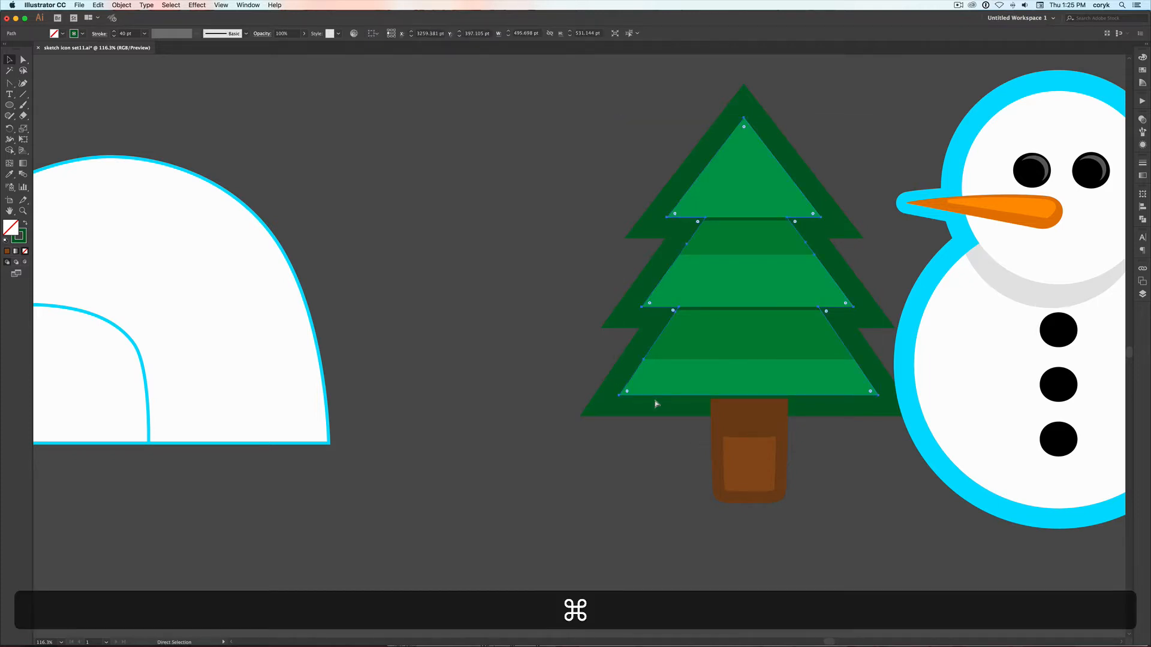
key("super+bracketright")
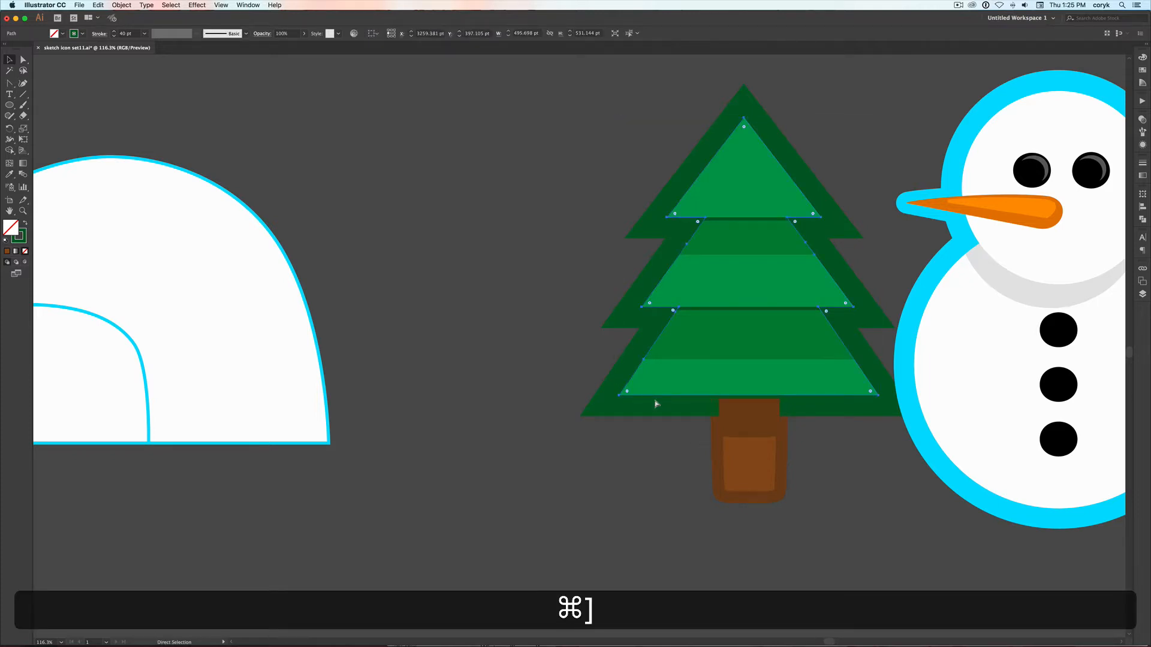
key("super+bracketright")
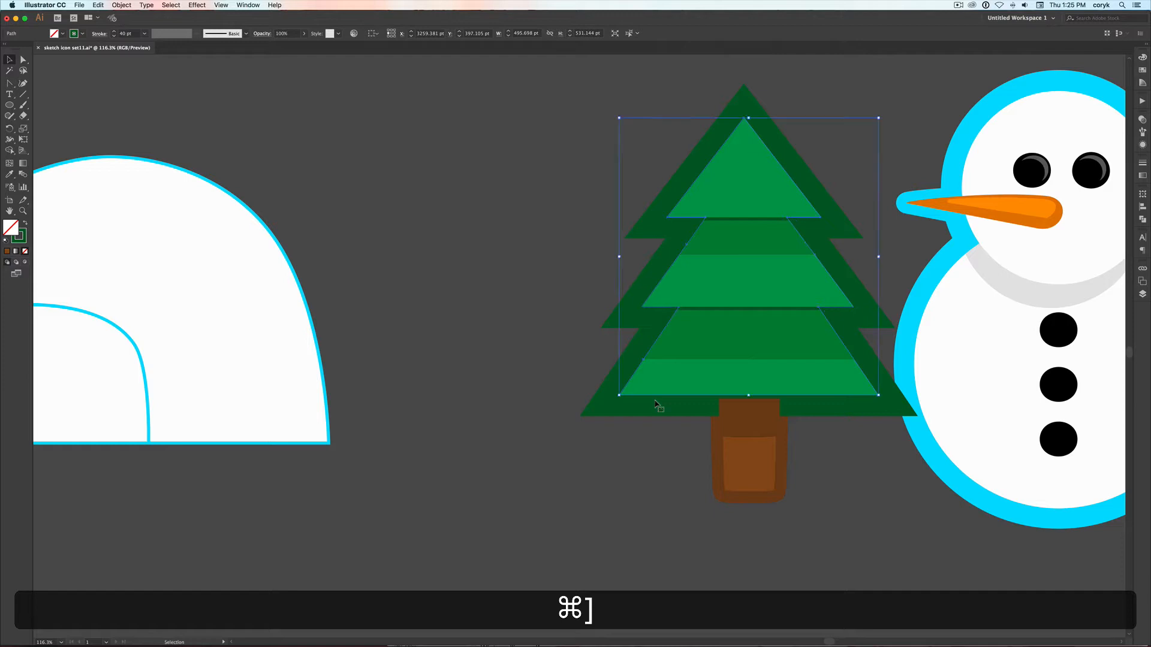
Send all of the tree's trunk shapes to the back, behind the green branch outline
key("v")
left_click(779, 429)
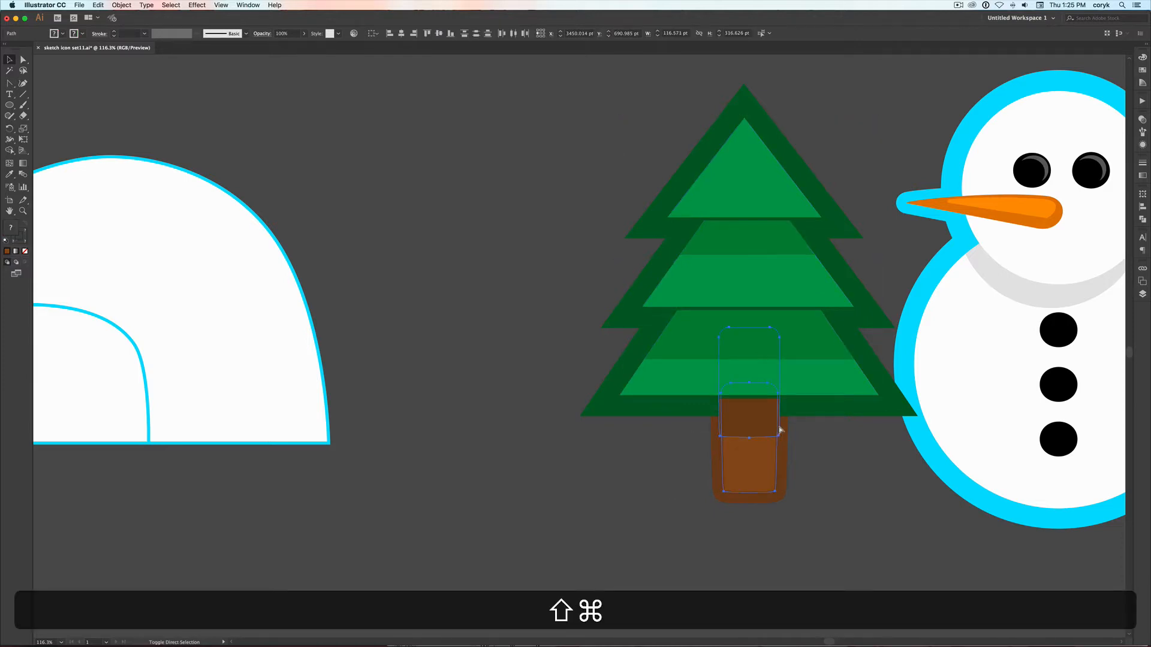
key("super+shift+bracketleft")
key("super+shift+a")
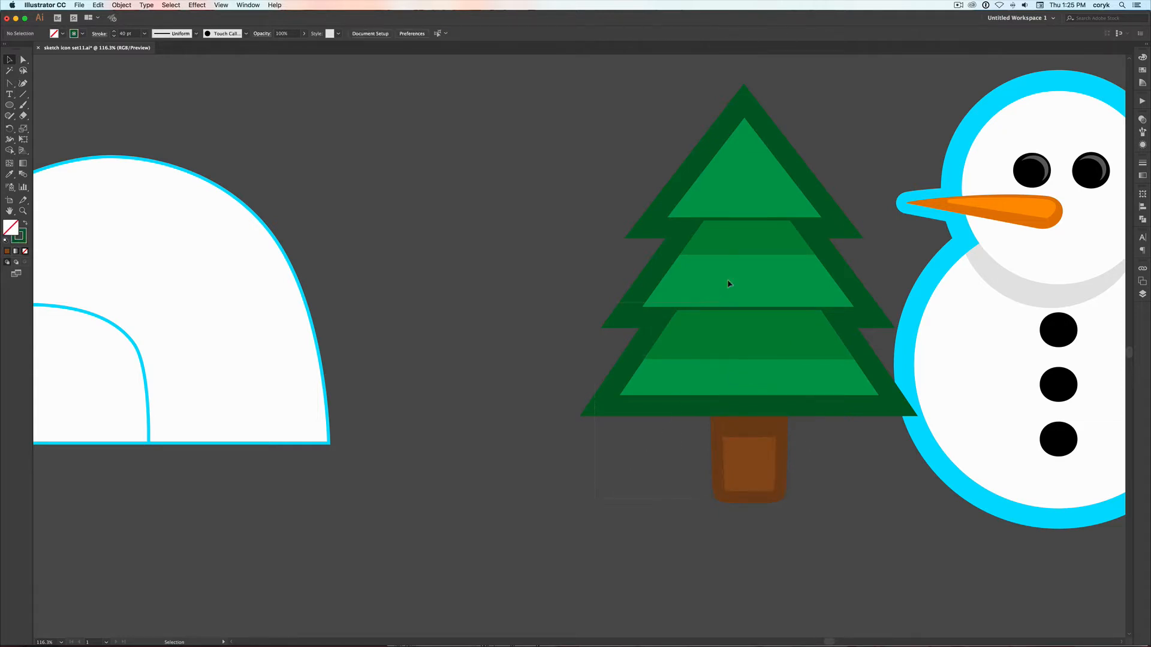
Move the finished pine tree horizontally away from the snowman, into the gap between the igloo and the snowman
left_click_drag(809, 126, 809, 125)
left_click_drag(788, 264, 651, 263)
left_click(823, 306)
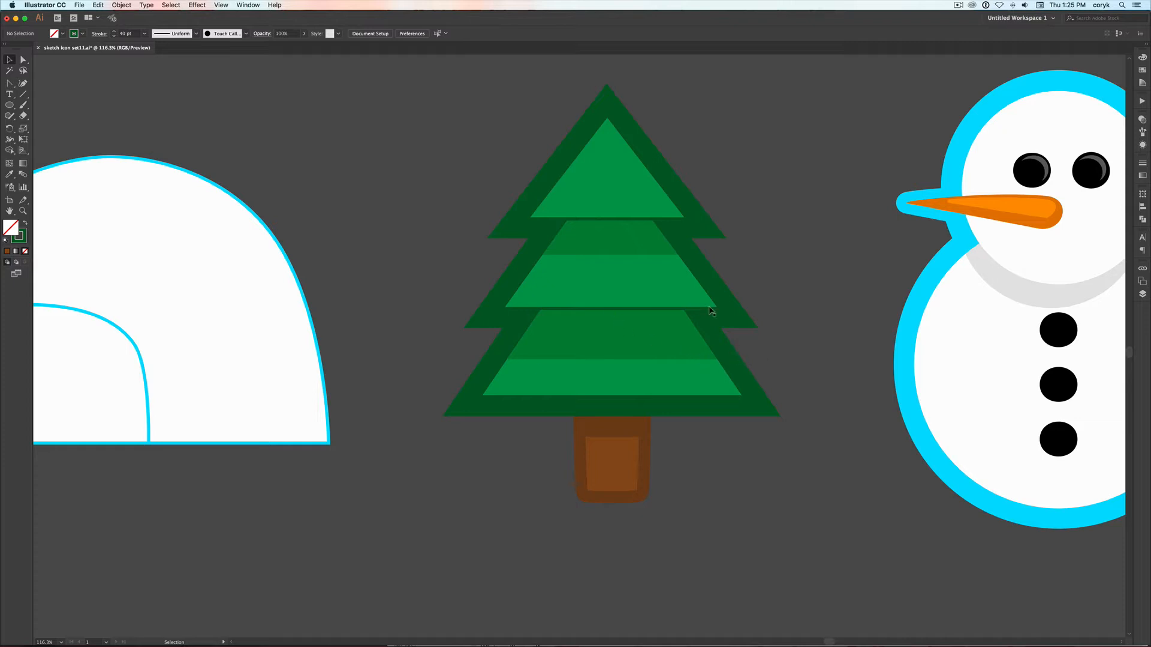
Remove the stroke from the igloo's larger entrance tunnel shape while keeping its white fill
key("space")
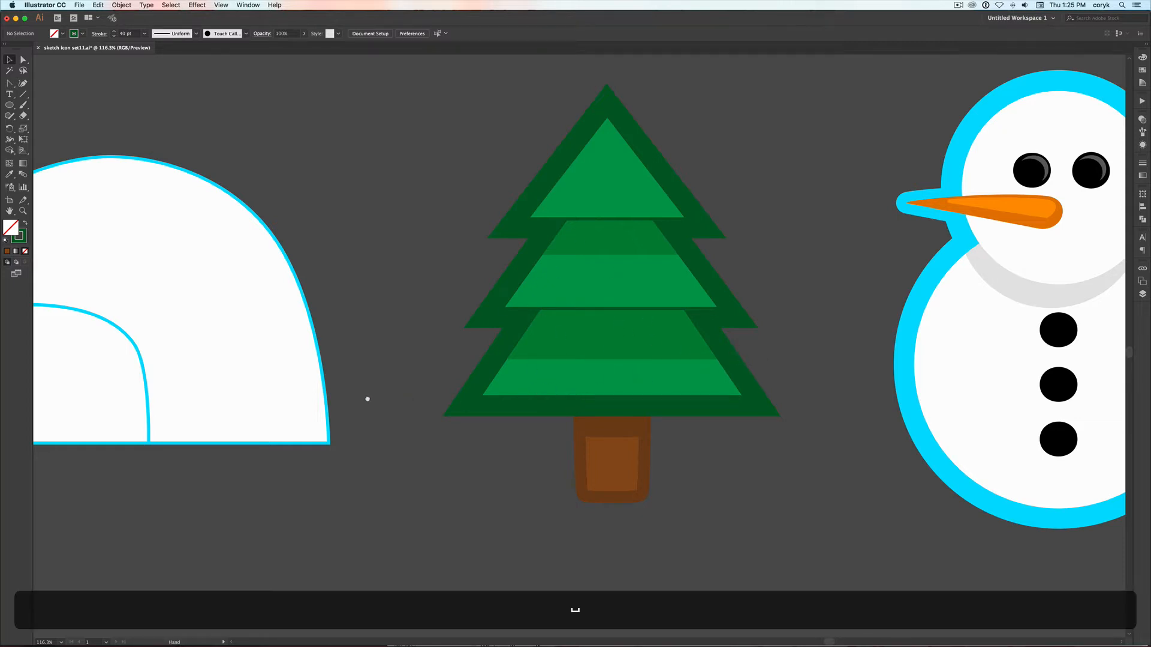
left_click_drag(367, 399, 732, 401)
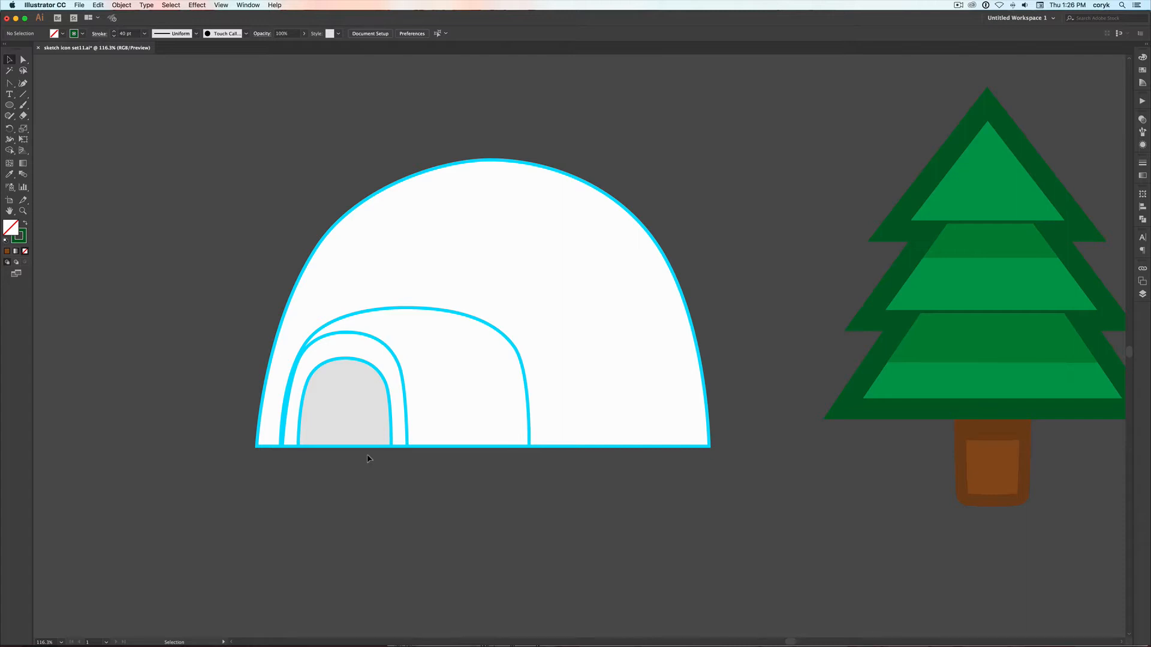
key("super+minus")
key("super+minus")
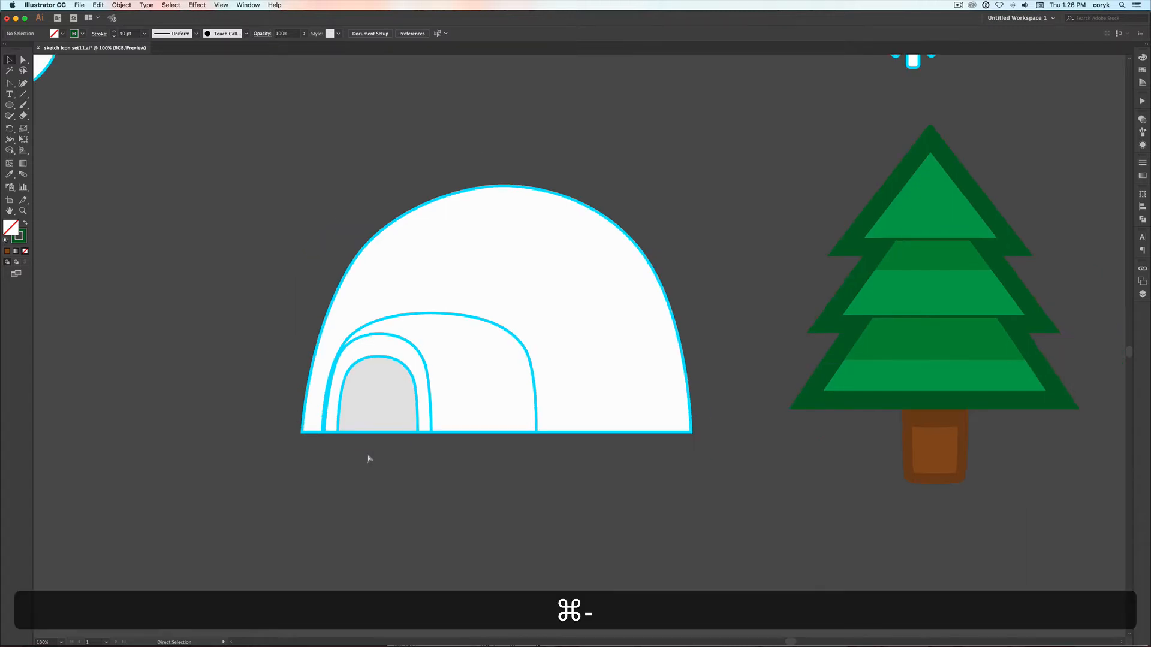
scroll(1058, 317, "right", 3)
scroll(1058, 318, "up", 1)
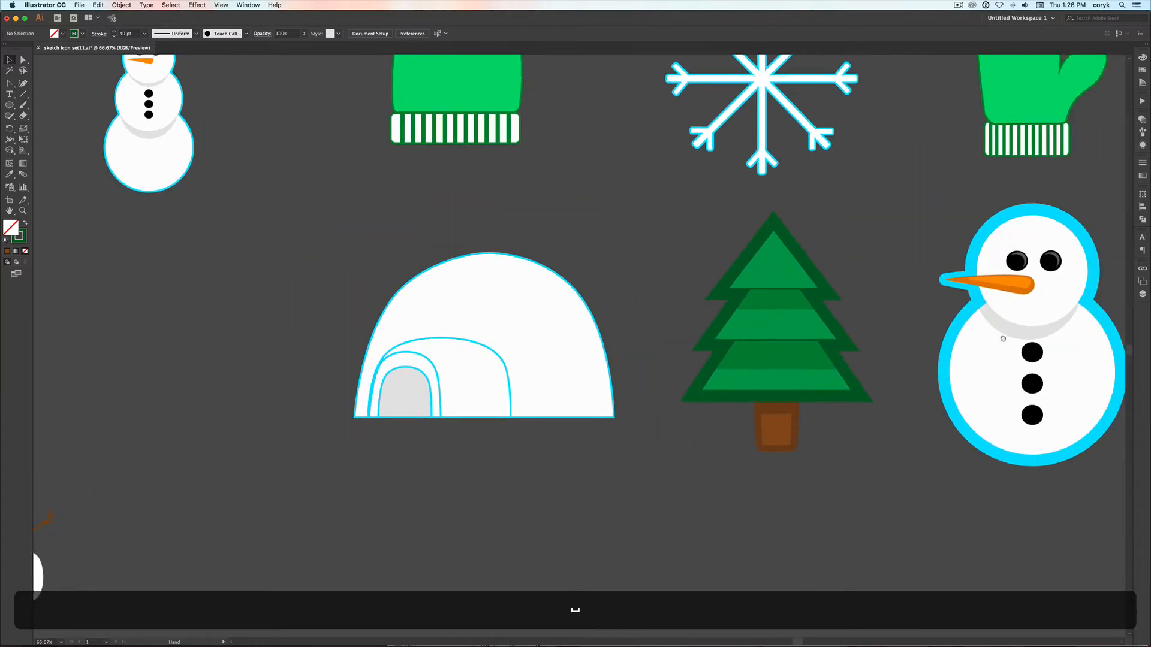
left_click(465, 390)
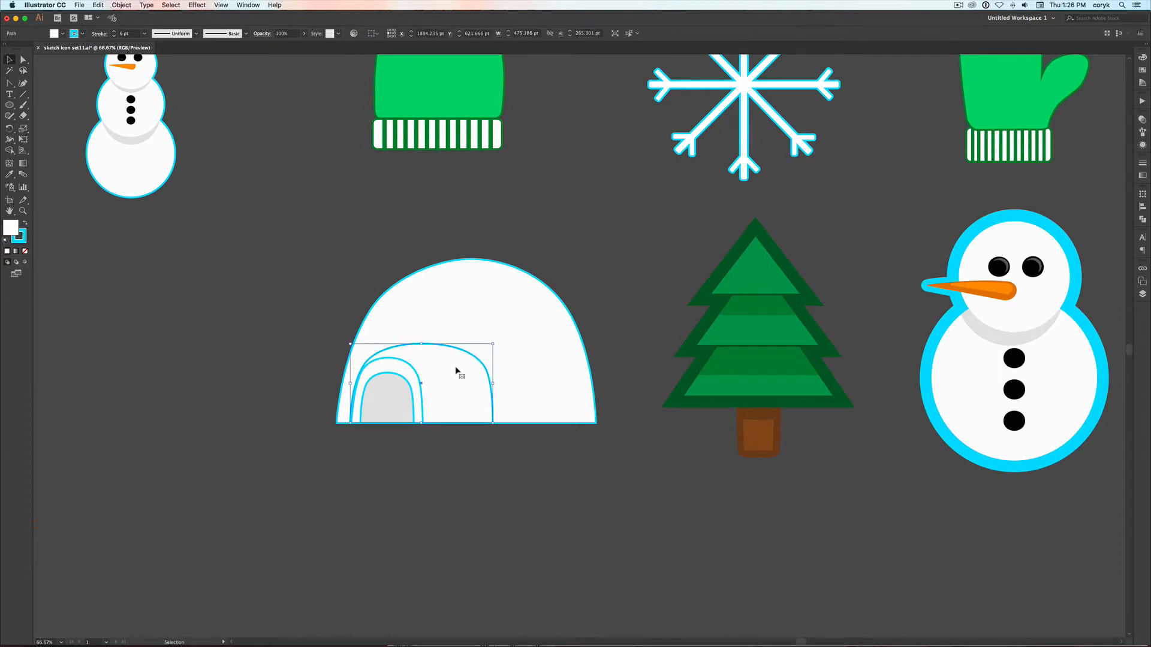
key("slash")
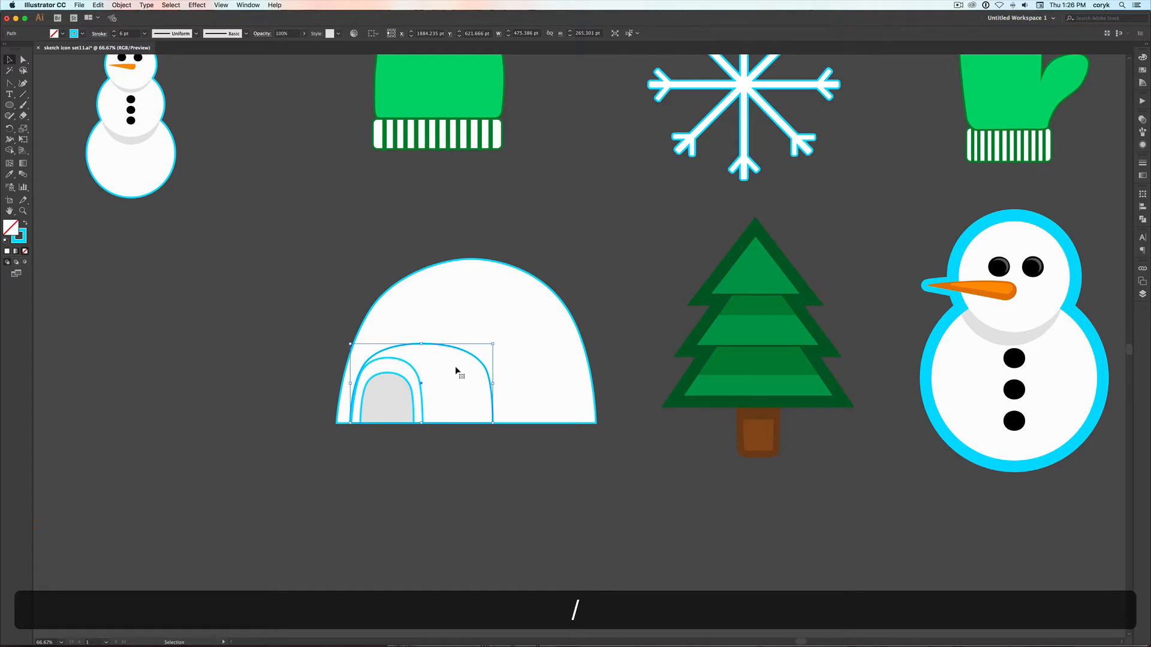
key("super+z")
key("x")
key("slash")
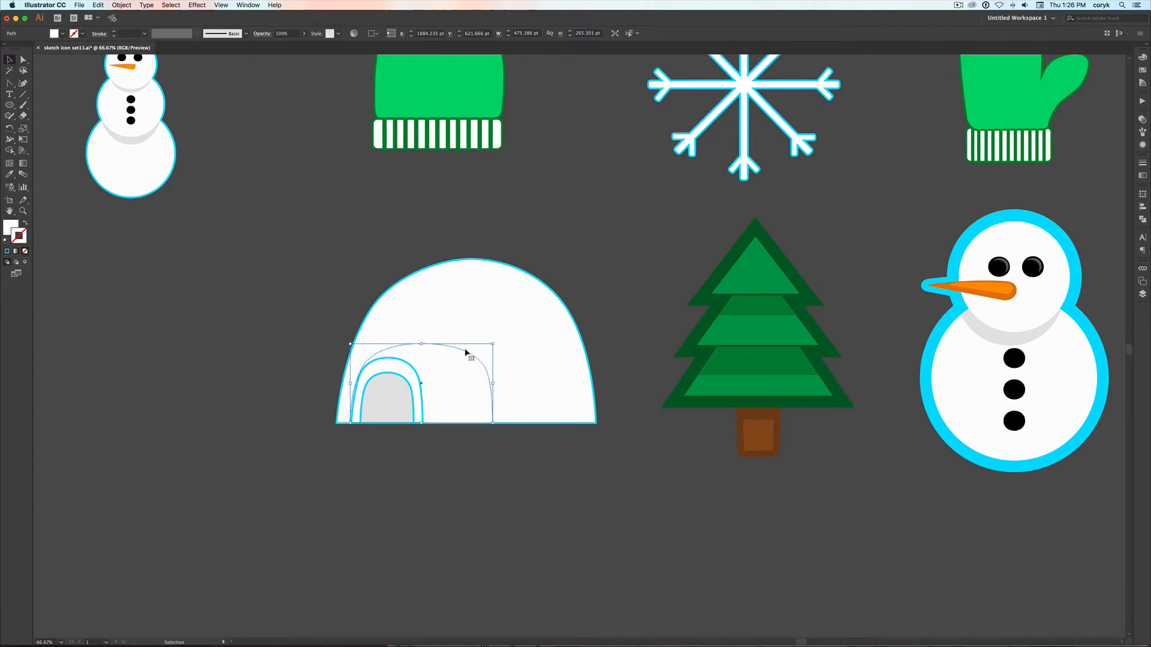
Fill the igloo's smaller entrance arch with its cyan outline colour and remove its stroke
left_click(410, 369)
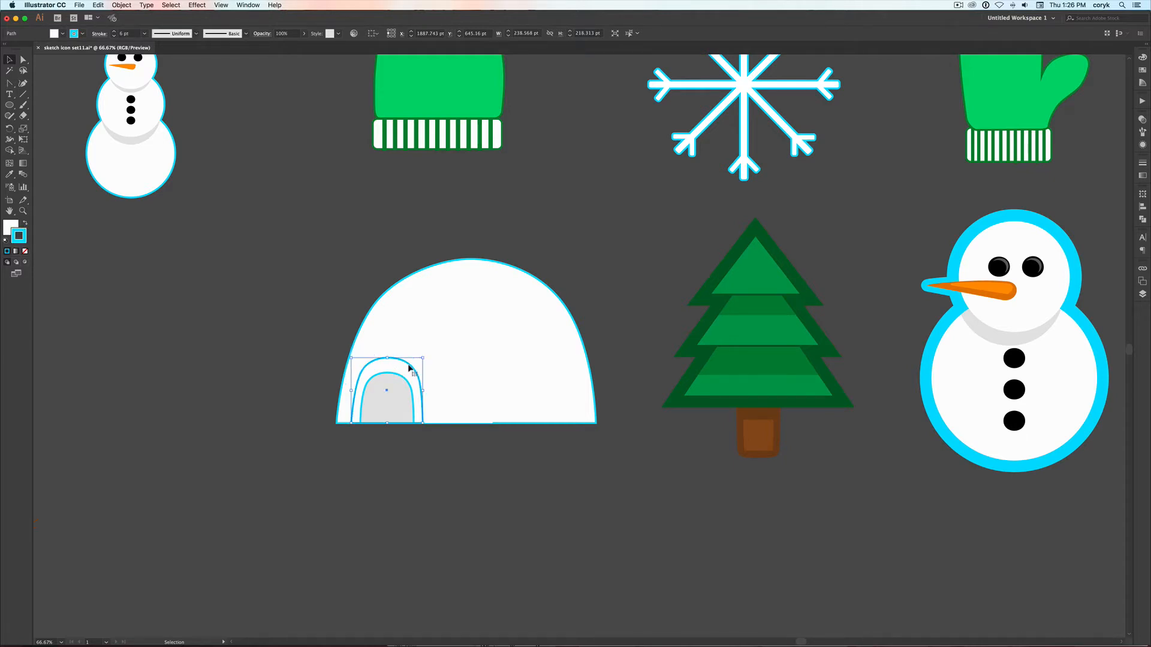
key("shift+x")
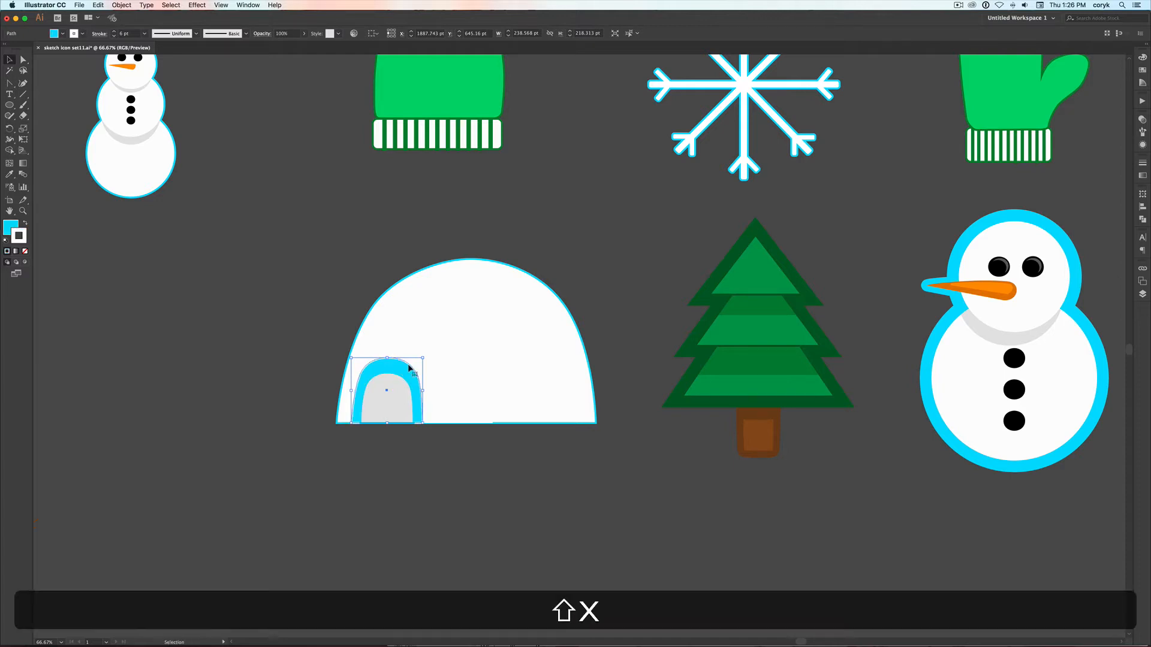
key("slash")
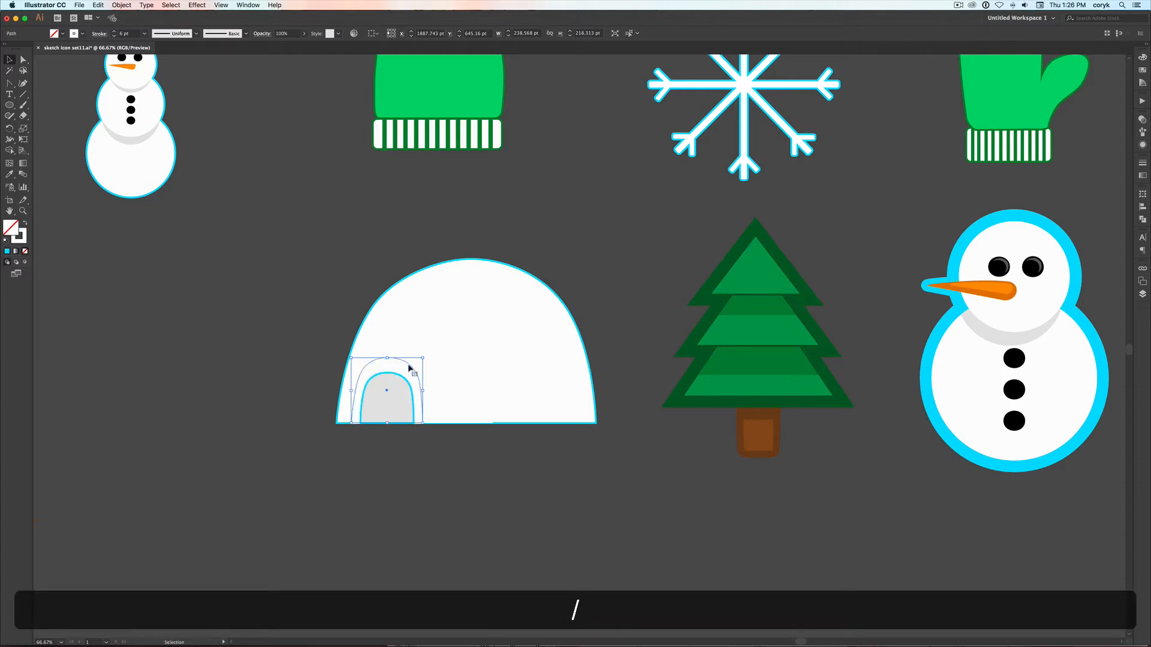
key("super+z")
key("x")
key("slash")
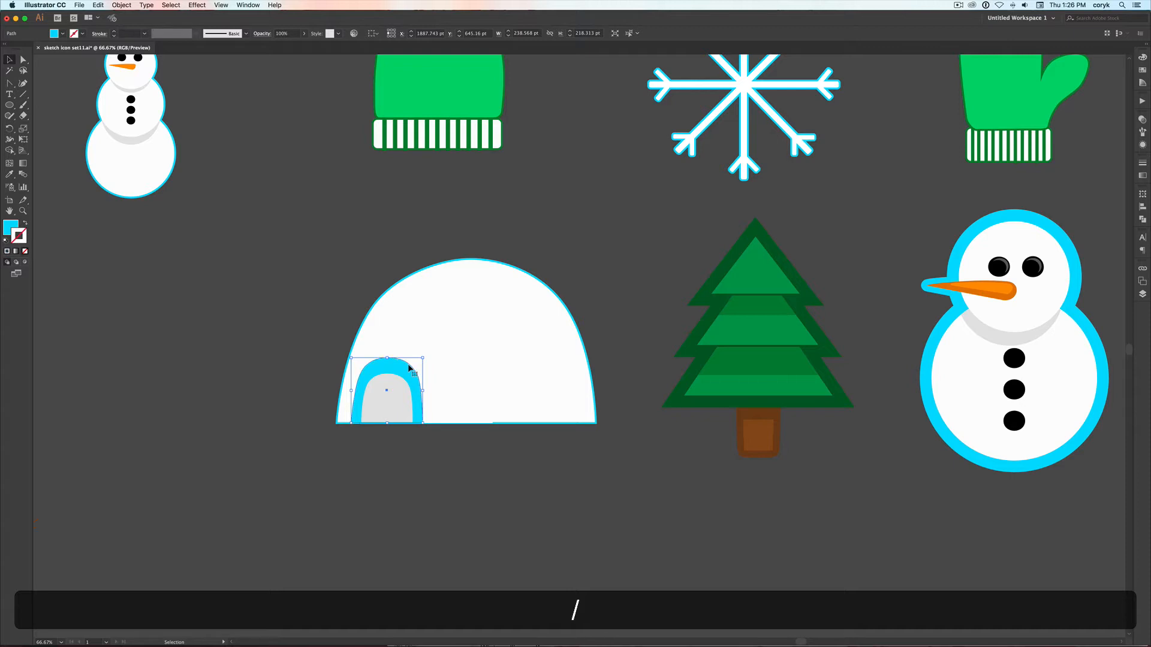
Draw a curved Pen path from the doorway across the larger tunnel shape, with a white stroke and no fill
left_click(436, 382)
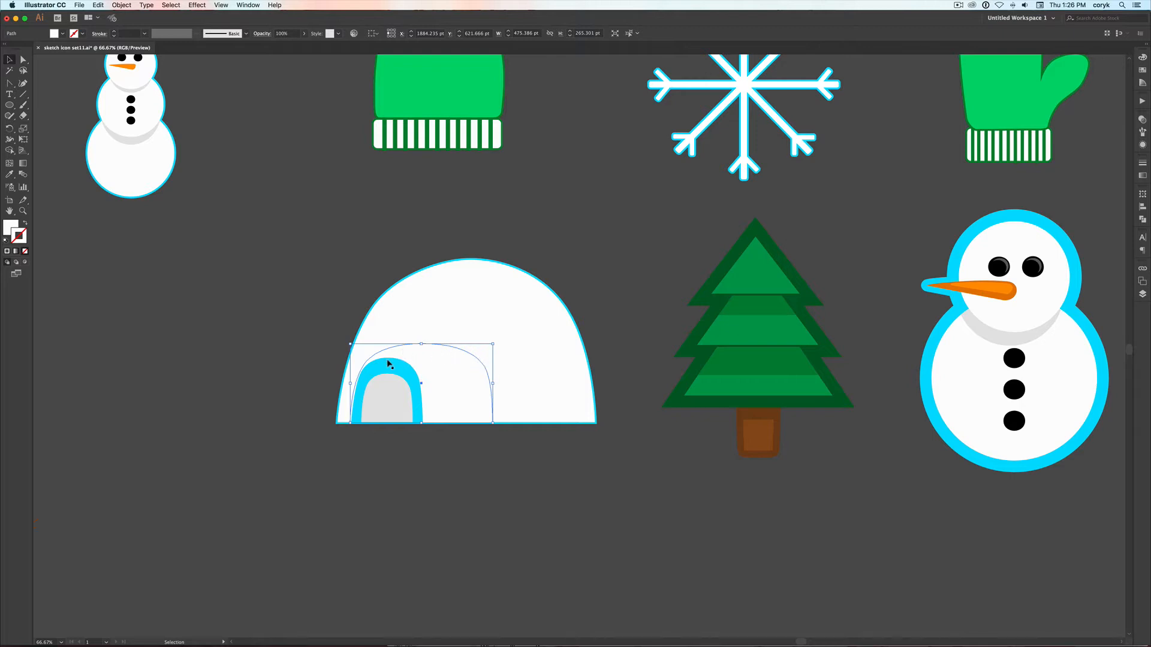
key("p")
left_click(379, 389)
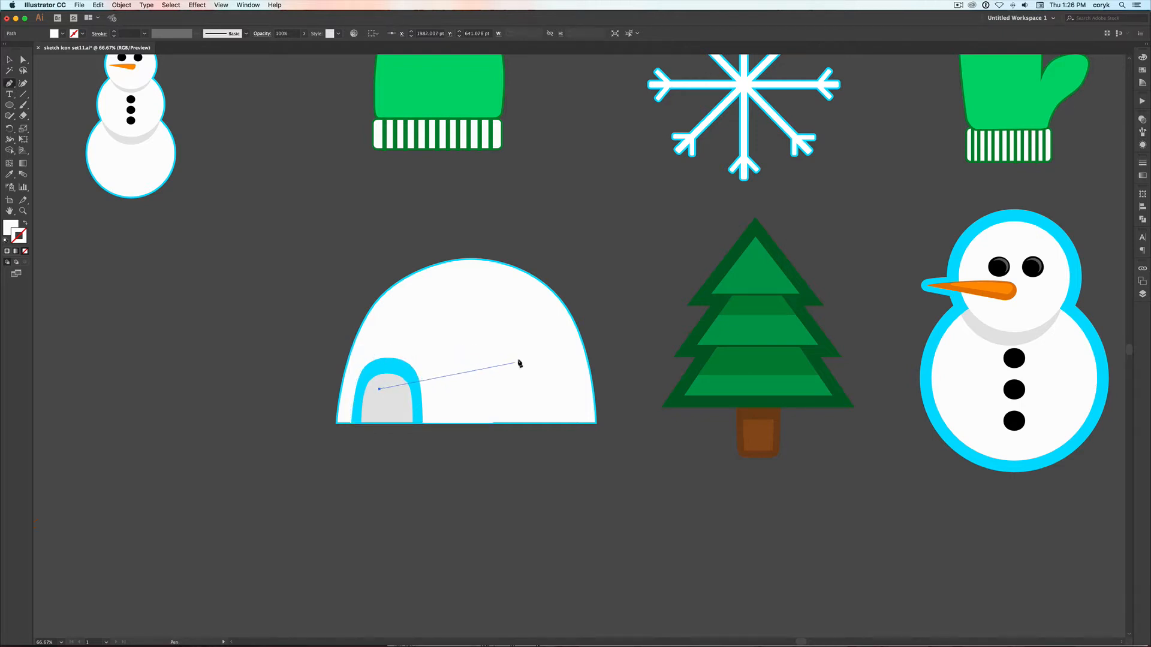
key("super+y")
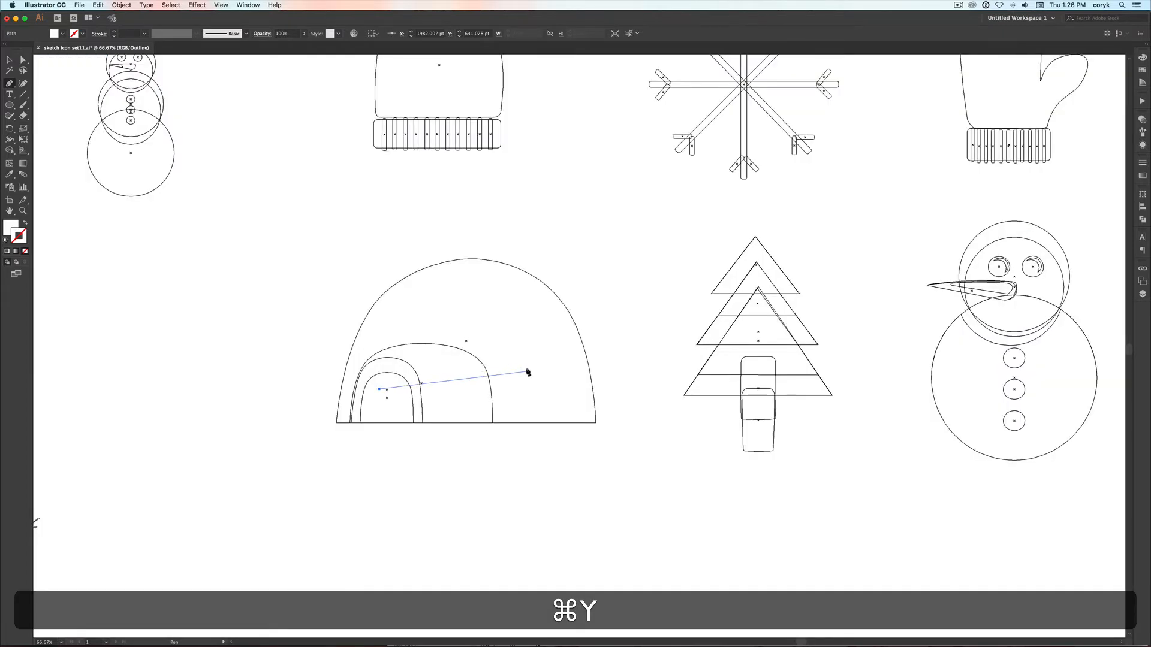
left_click_drag(520, 372, 642, 416)
key("super+y")
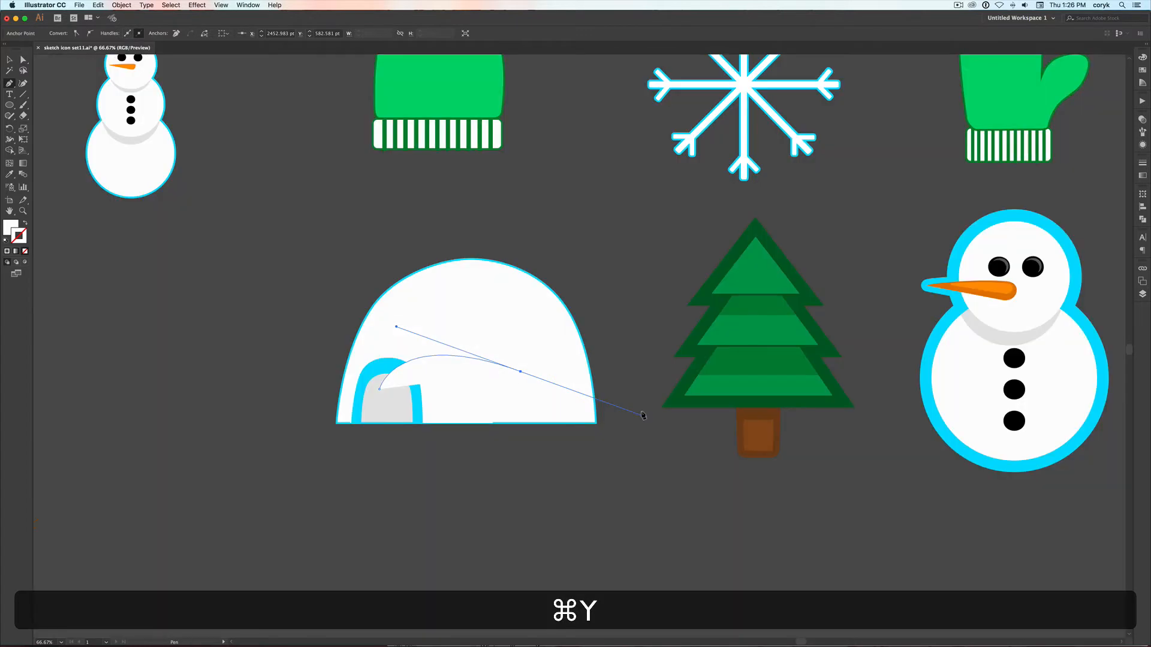
key("shift+x")
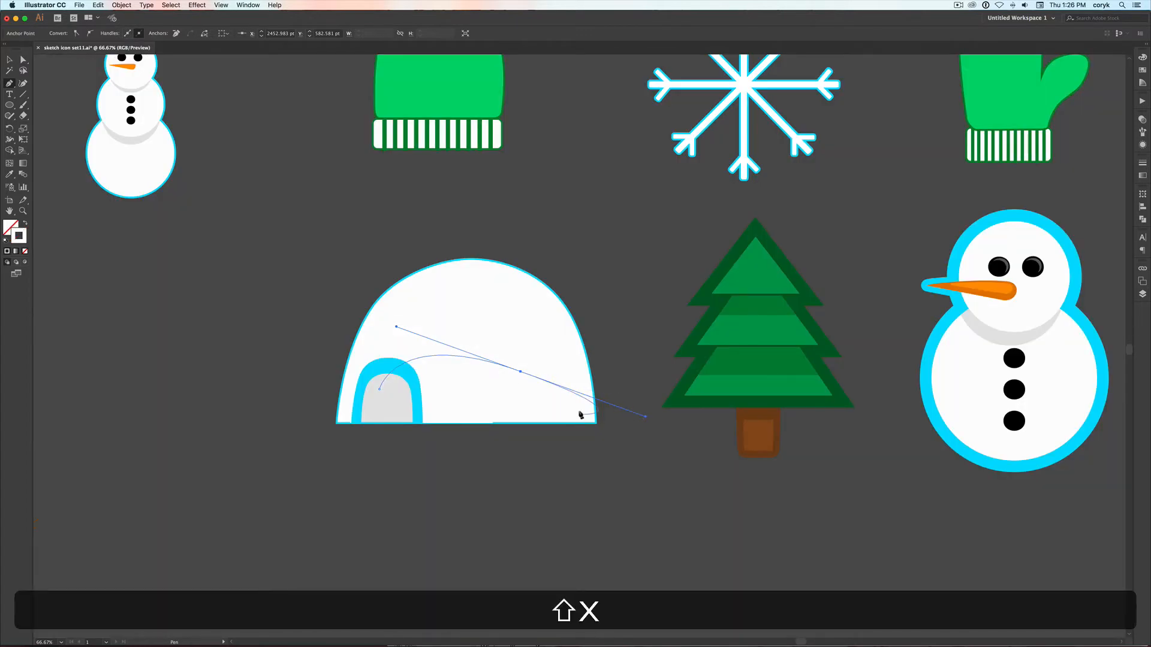
Reposition the curved path's starting anchor point just below the igloo's base, inside the doorway
key("v")
key("a")
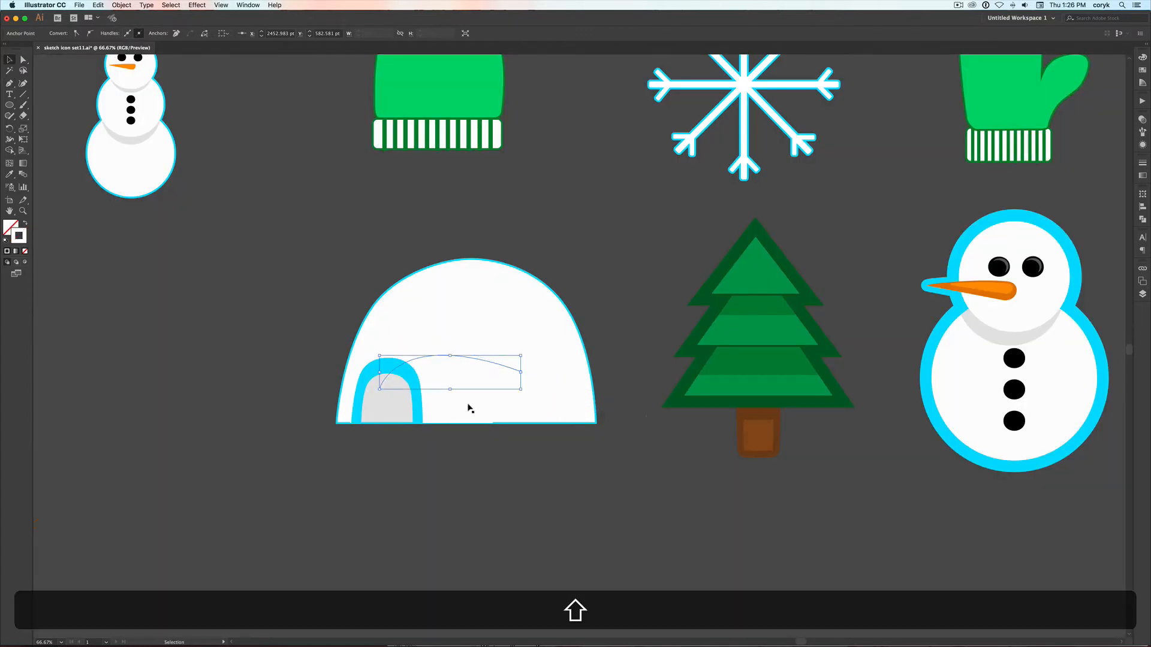
key("shift+super+y")
key("super+y")
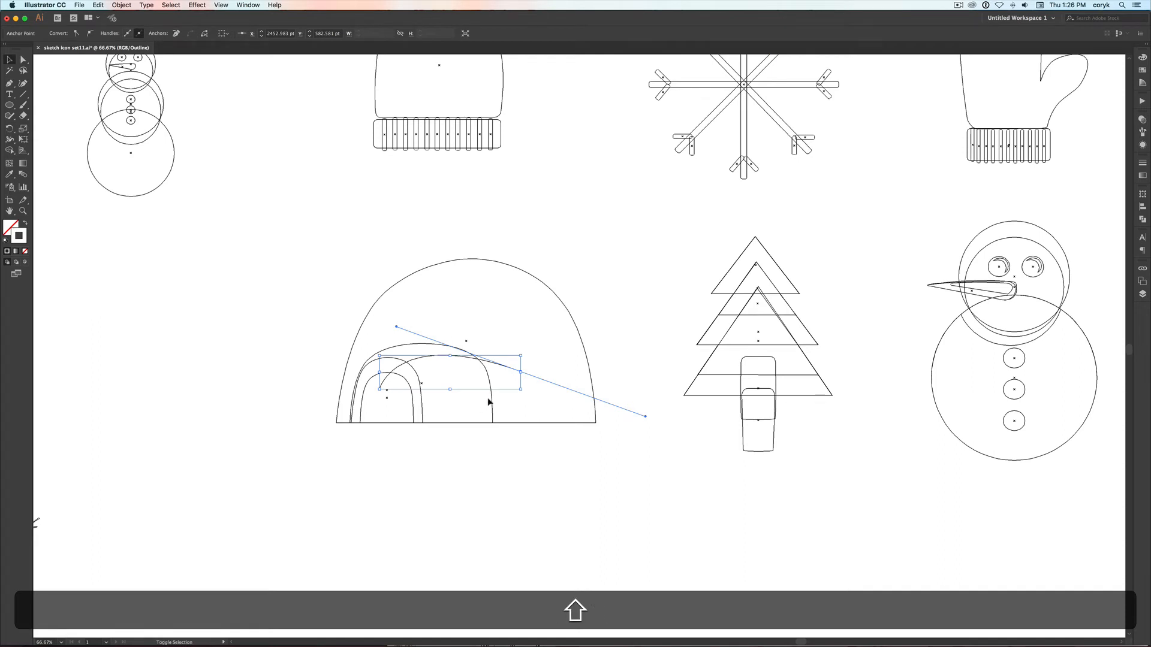
left_click(489, 402, "shift")
key("shift+super+y")
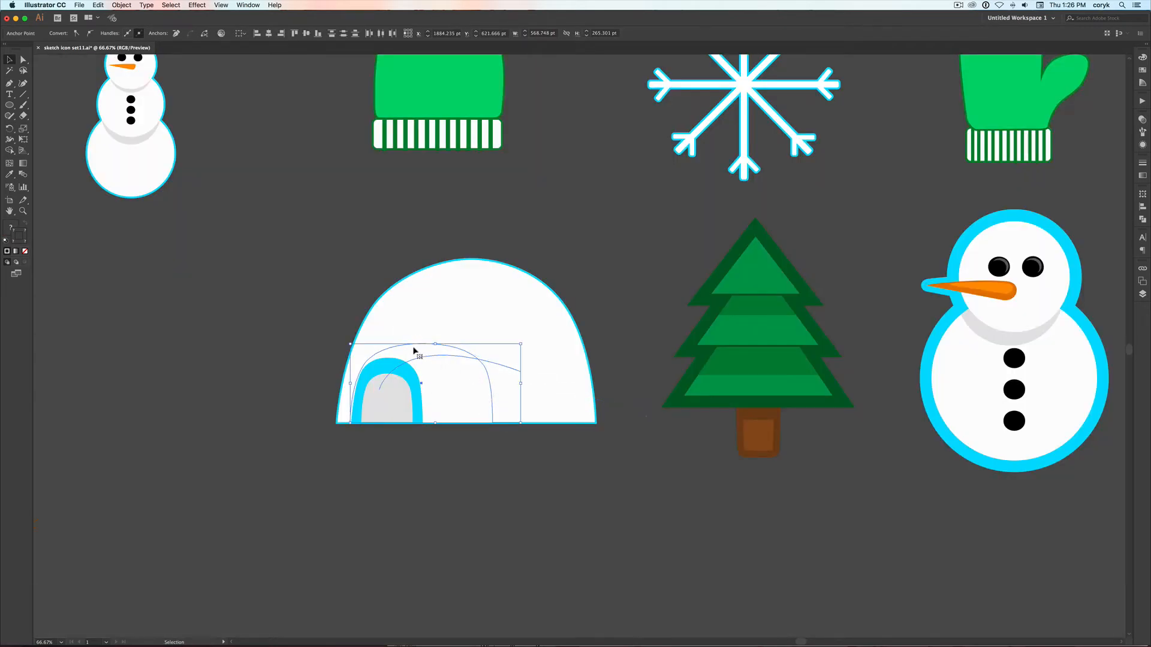
key("a")
left_click_drag(380, 391, 334, 416)
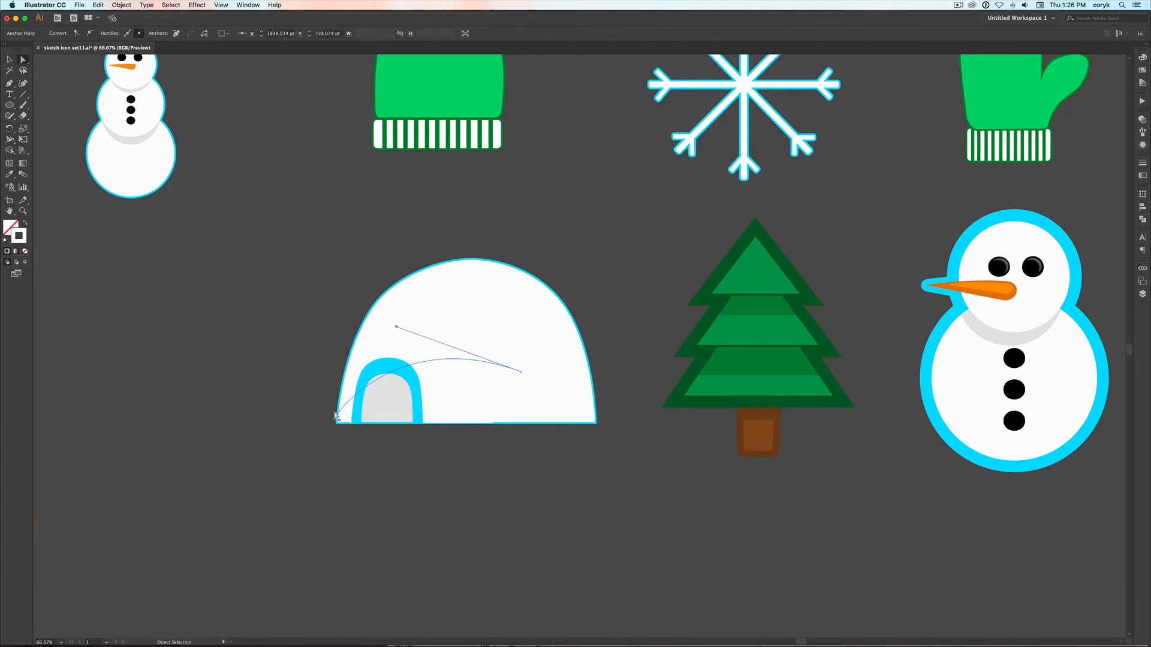
key("super+y")
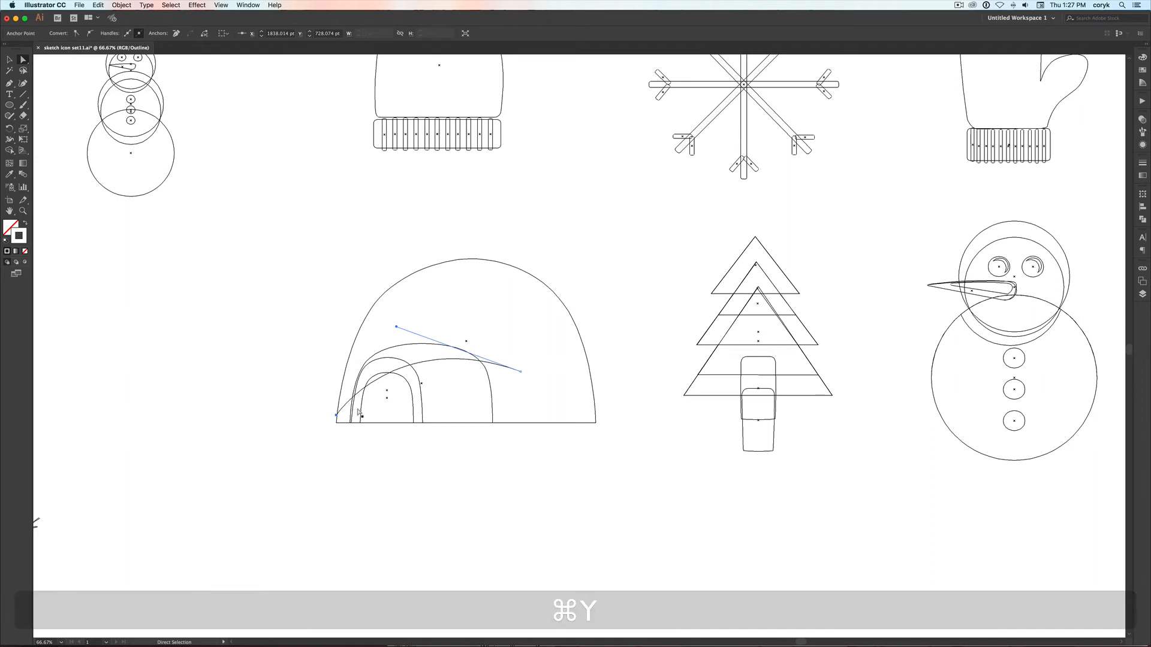
left_click_drag(335, 416, 374, 429)
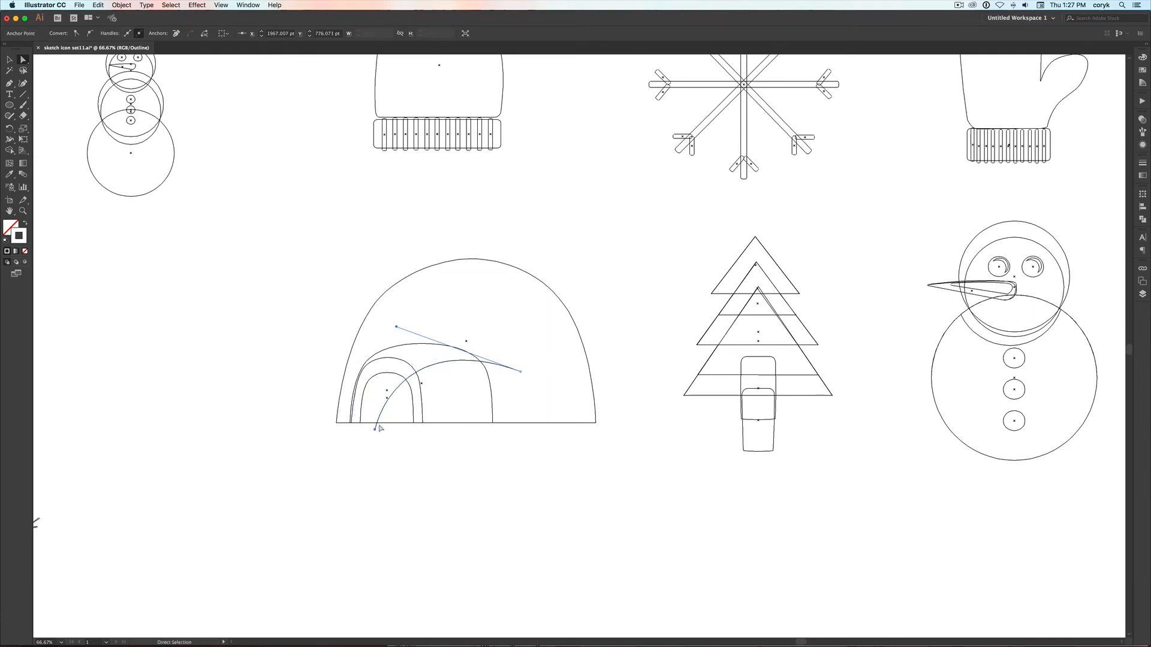
Split the larger tunnel shape along the curved path with the Shape Builder tool
key("v")
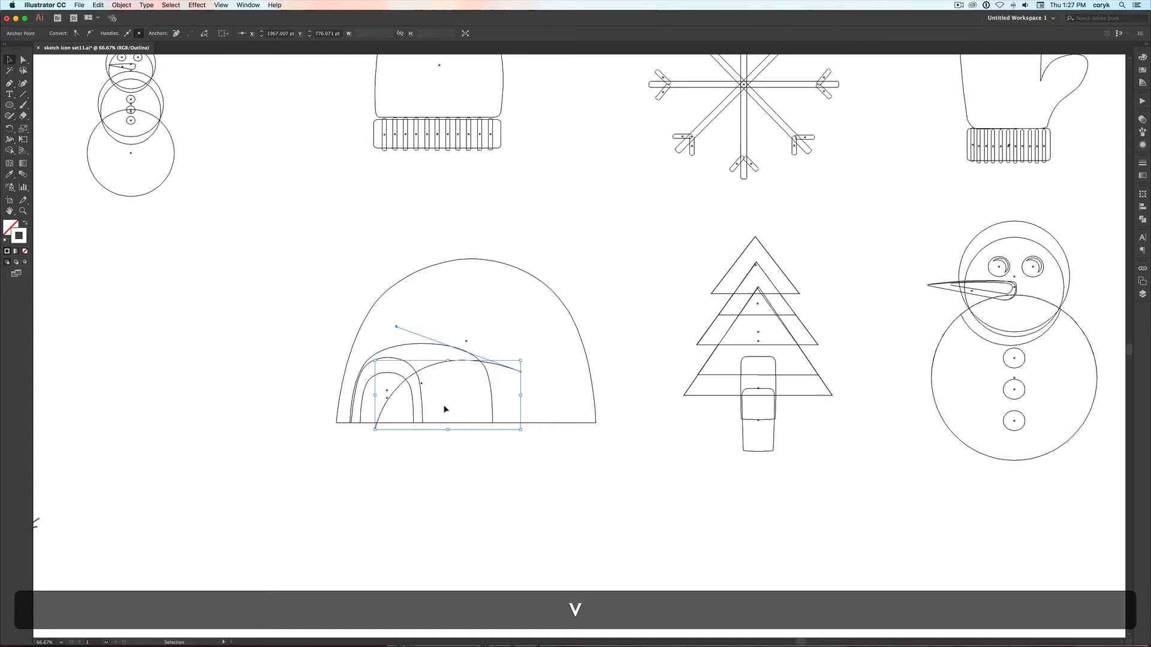
left_click(489, 388, "shift")
key("shift+m")
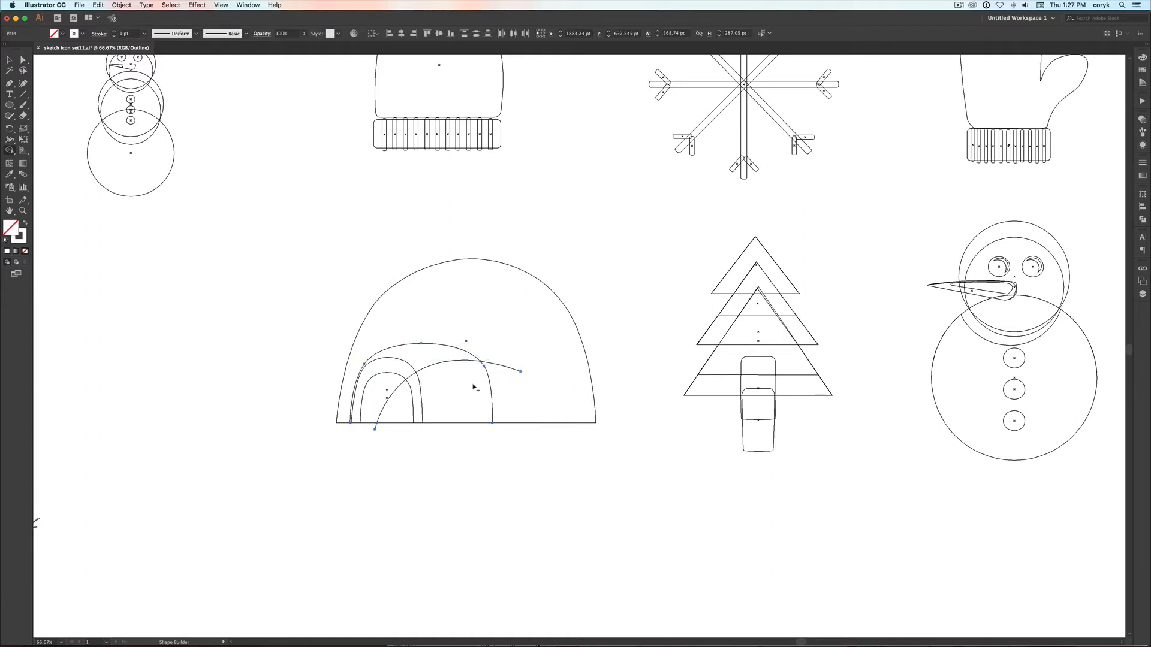
key("v")
key("super+y")
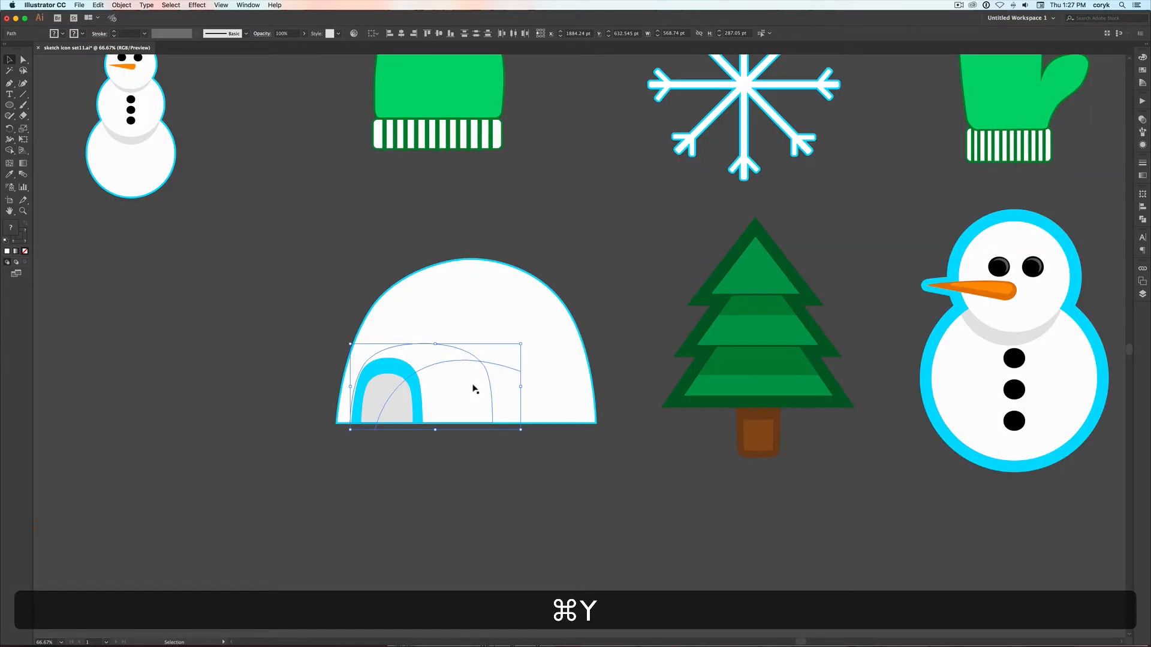
left_click(500, 449)
Delete the curved path's leftover ends that stick out beyond the tunnel's side and below the igloo's base
left_click(503, 365)
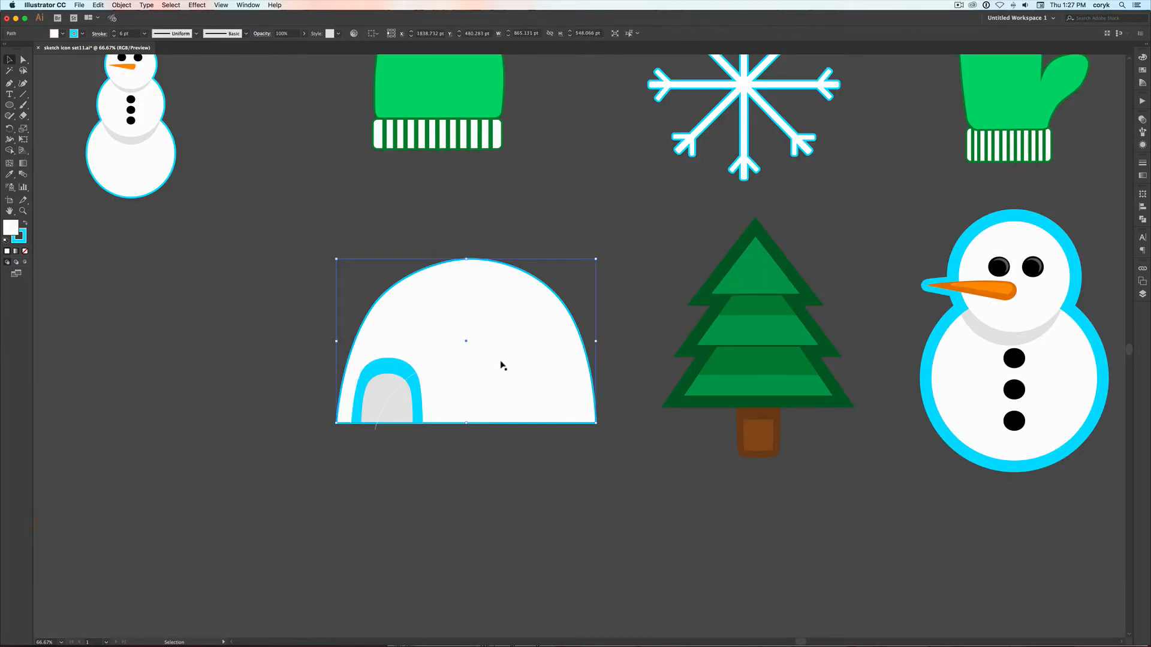
key("super+y")
left_click(502, 365)
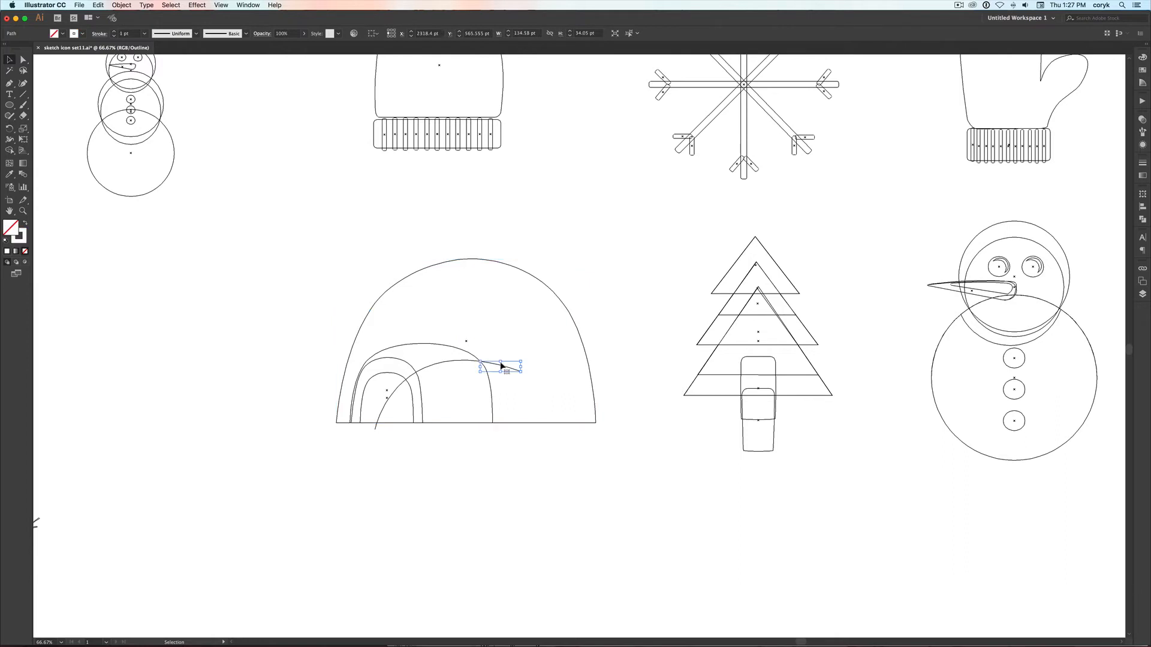
key("BackSpace")
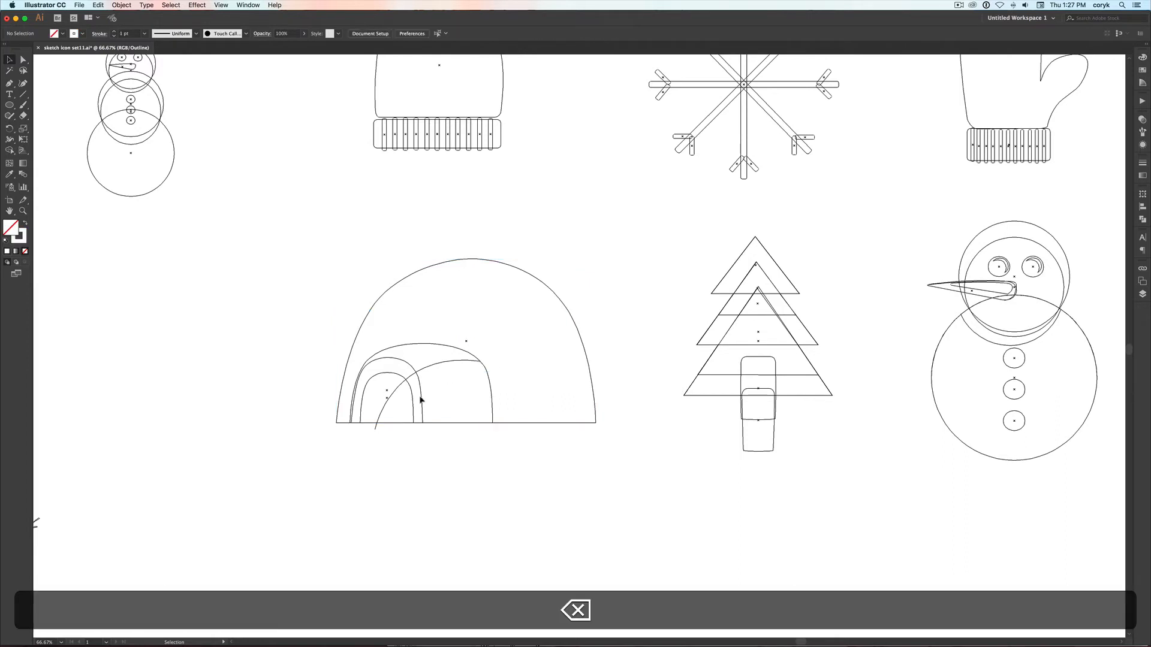
left_click(388, 398)
key("BackSpace")
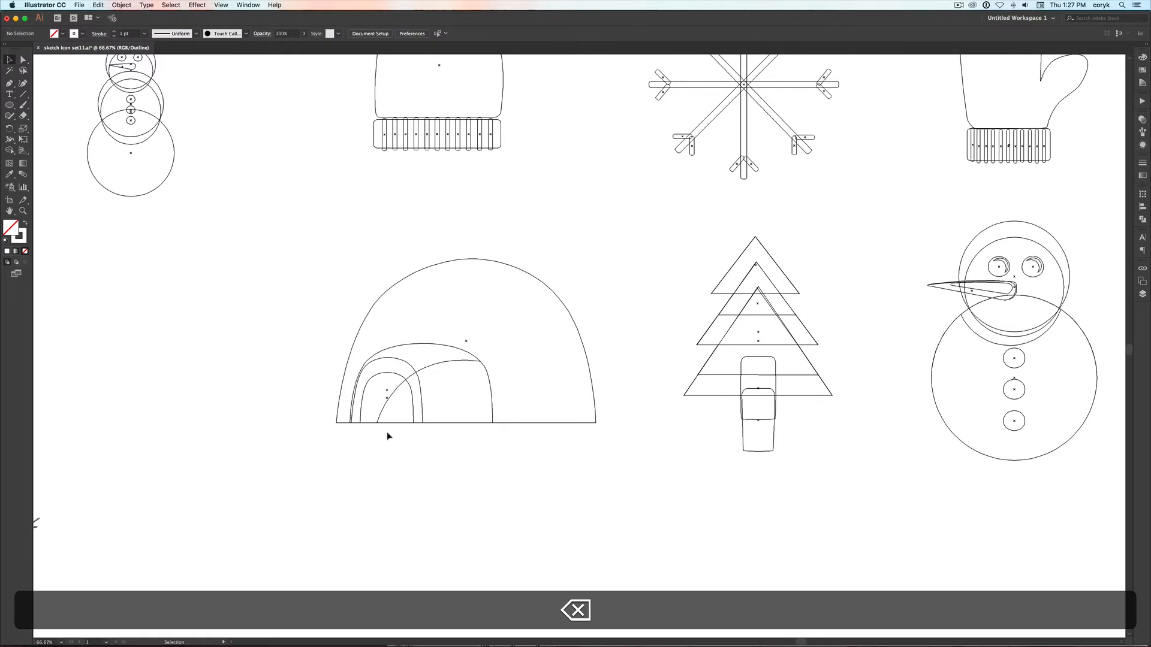
Fill the upper piece of the split tunnel with the cyan sampled from the entrance arch
left_click(440, 362, "super")
key("super+y")
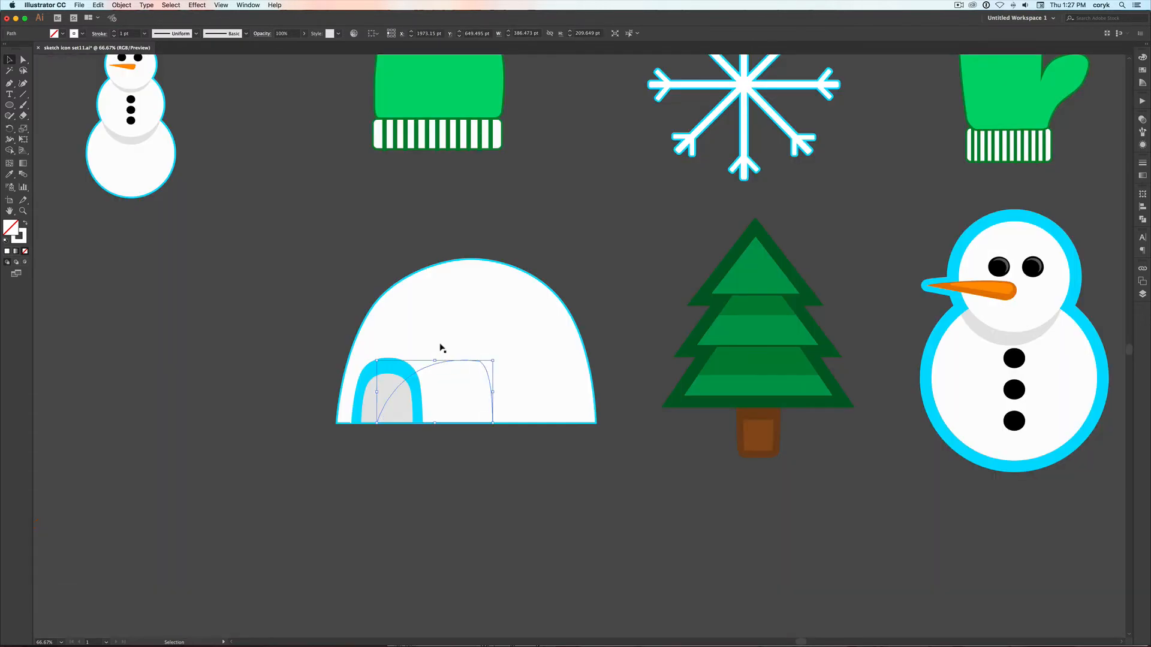
key("super+y")
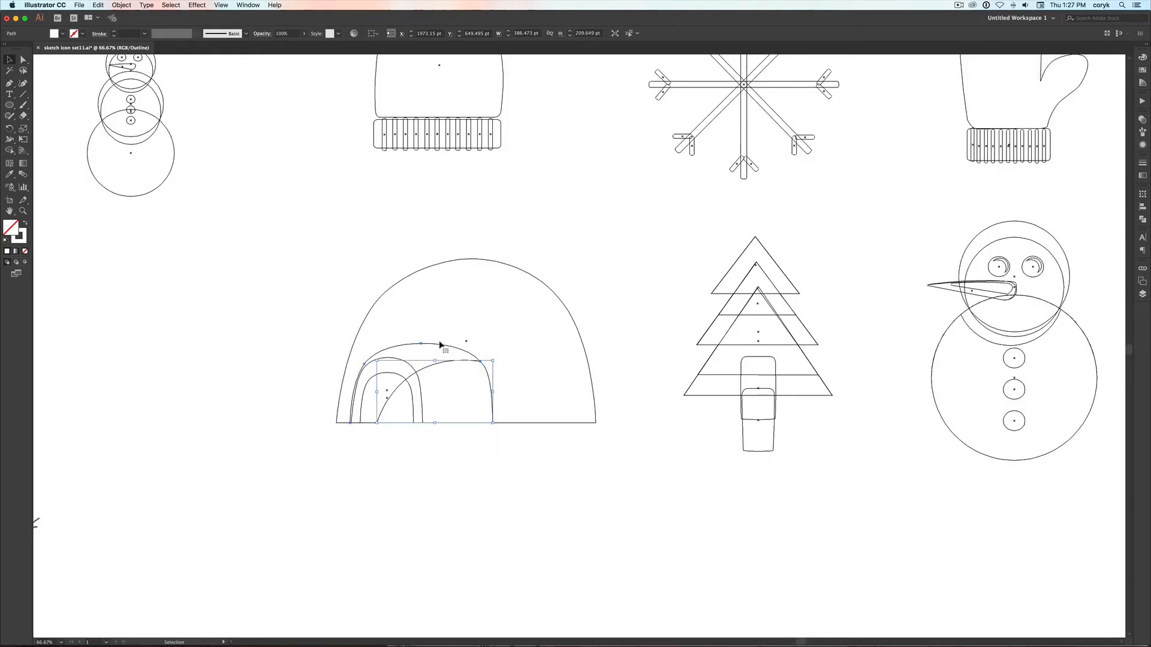
left_click(440, 346)
key("super+y")
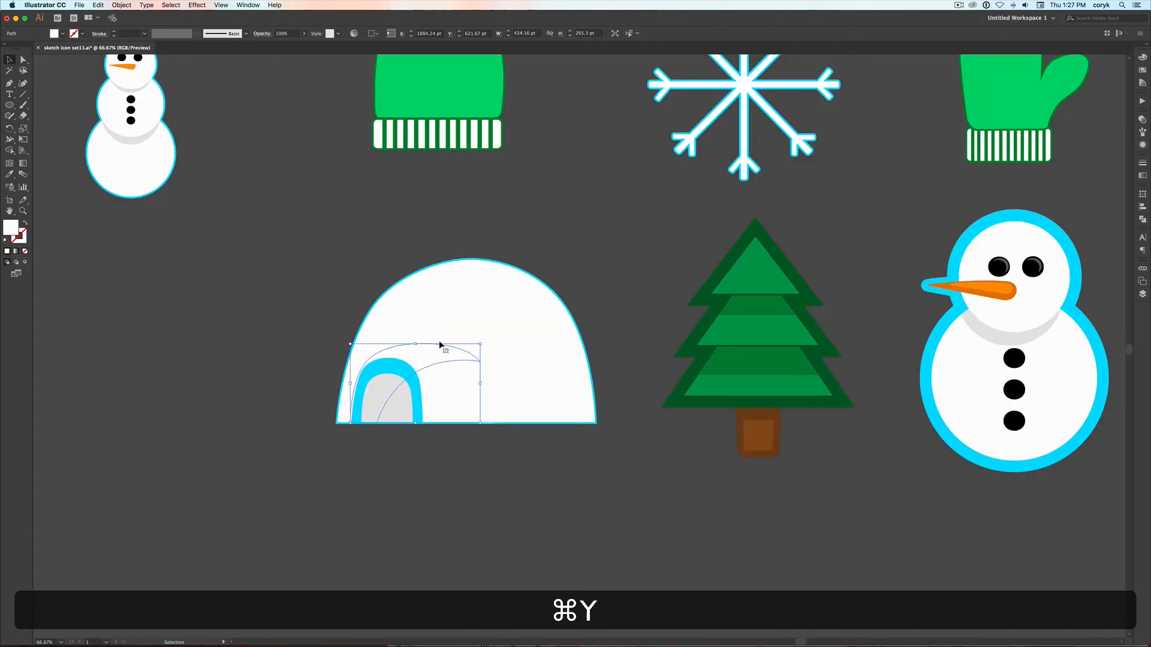
key("i")
left_click(398, 364)
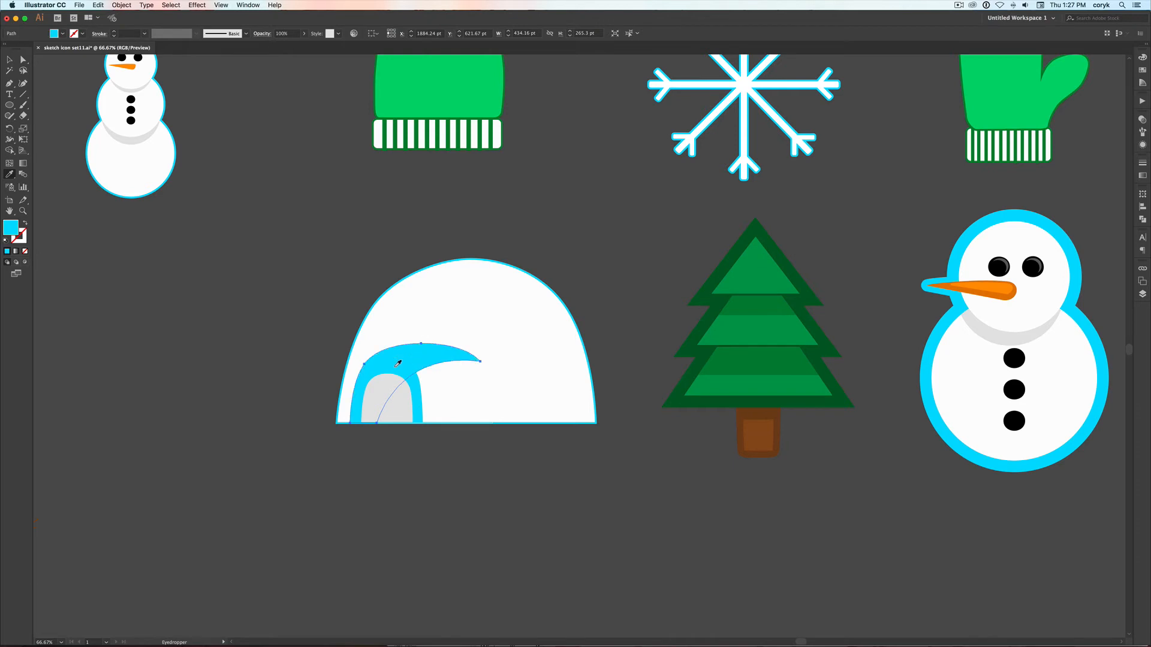
key("v")
left_click(435, 465)
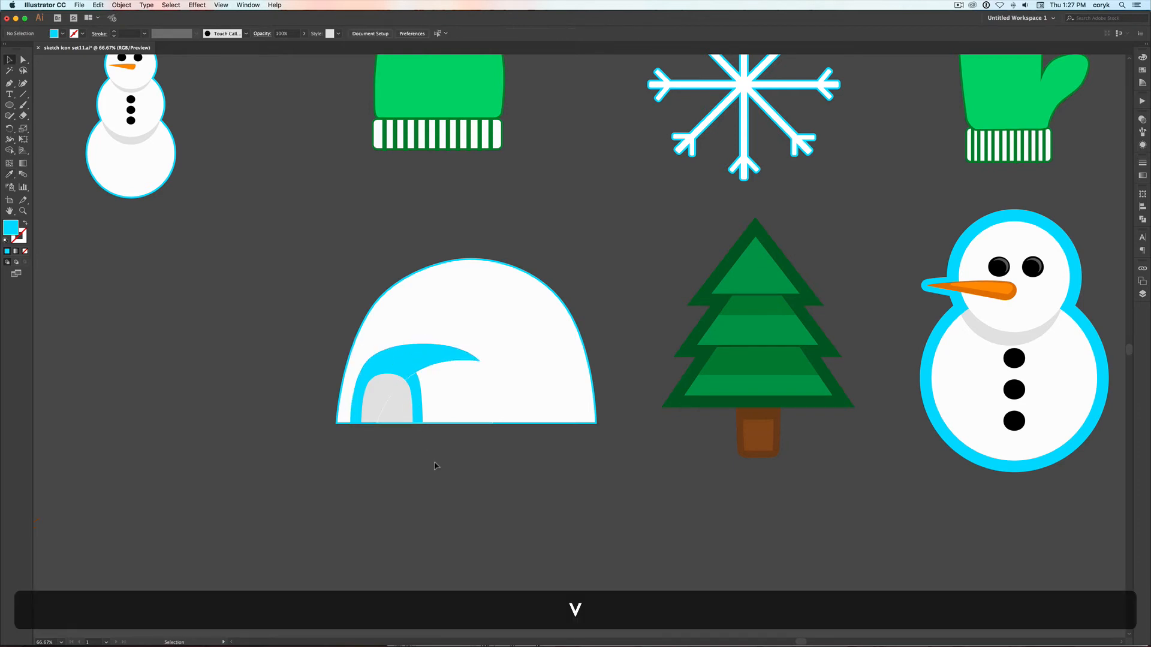
Delete the unfilled lower piece of the split tunnel and remove the stroke from the igloo's dome
left_click(389, 396)
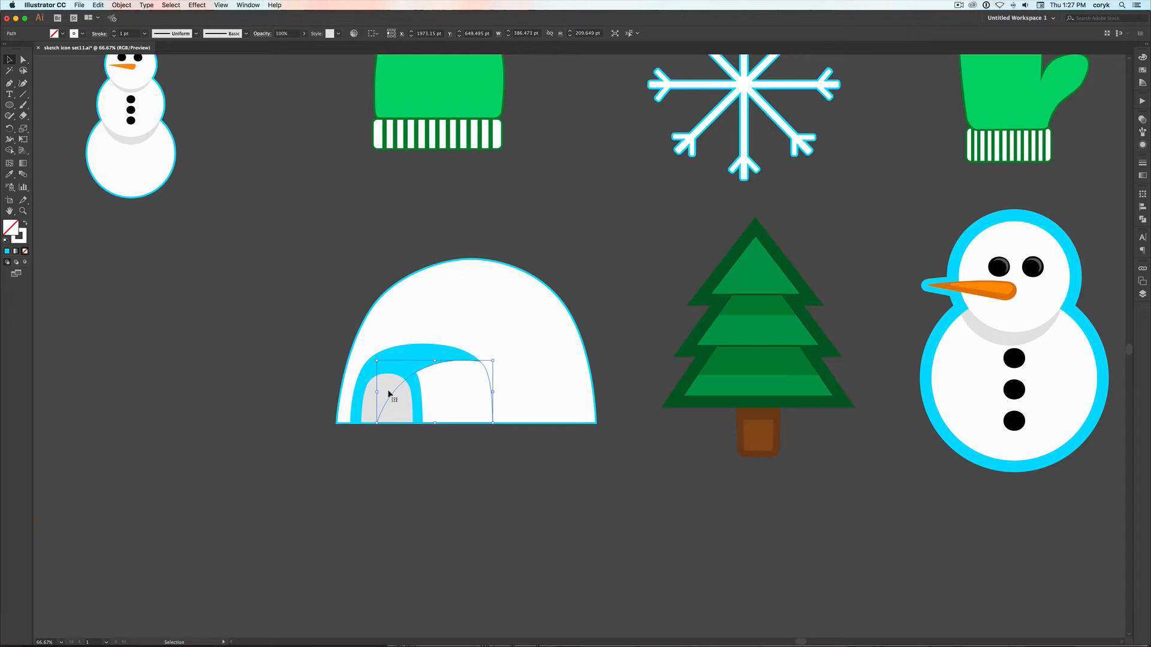
key("BackSpace")
left_click(457, 386)
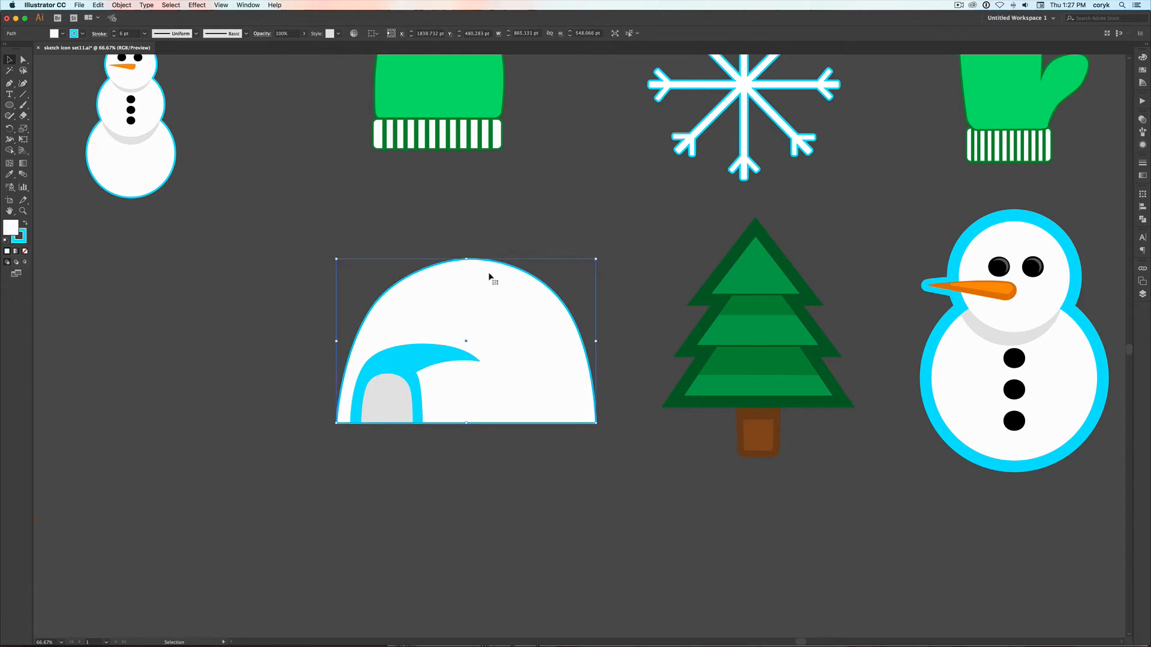
key("x")
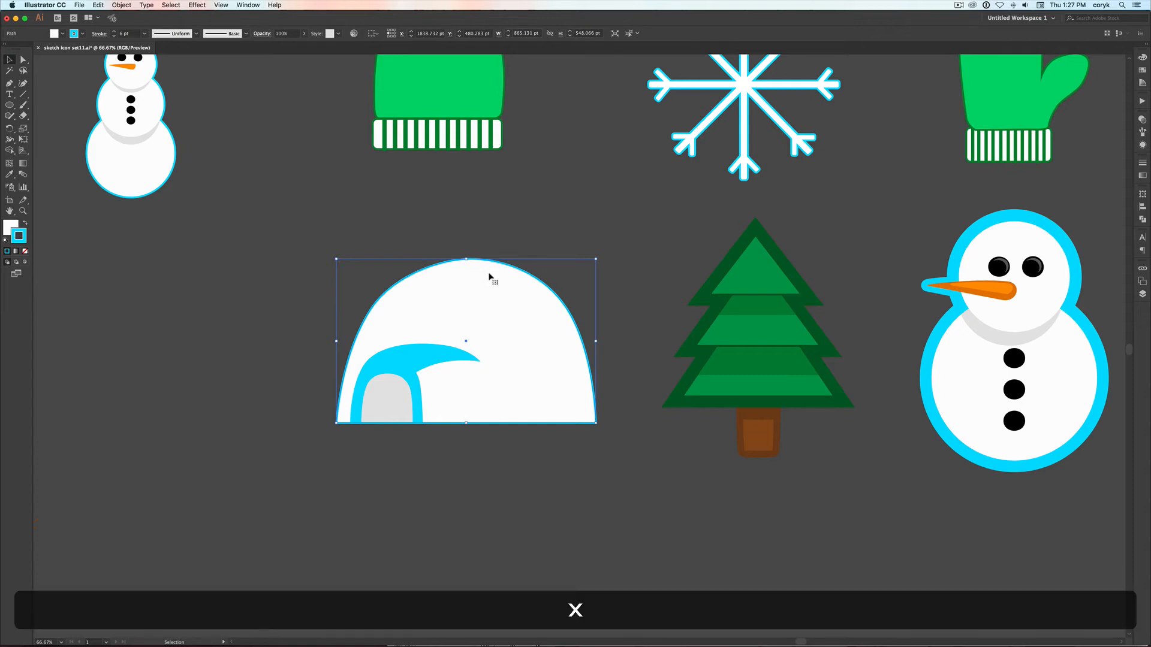
key("slash")
left_click(465, 450)
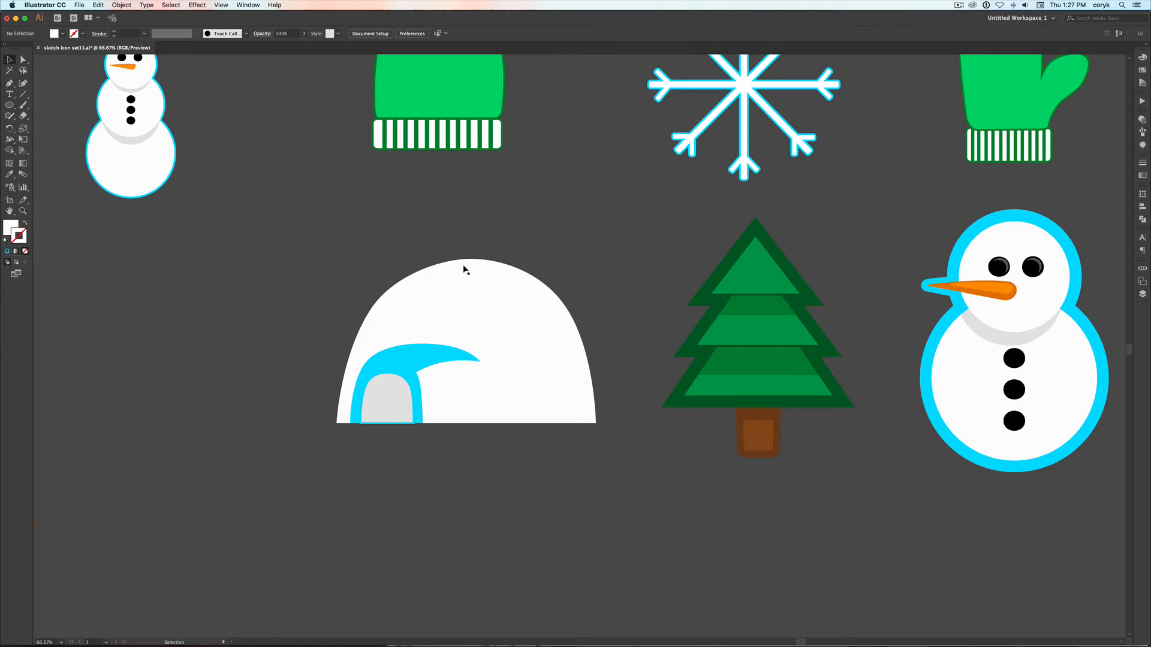
Draw a white ellipse about 794 by 853 pt over the igloo, covering all but the dome's left edge
key("l")
left_click_drag(599, 237, 388, 493)
left_click_drag(600, 367, 625, 367)
Use Shape Builder on the dome and ellipse to remove the part of the ellipse outside the dome
key("shift+v")
left_click(369, 336, "shift")
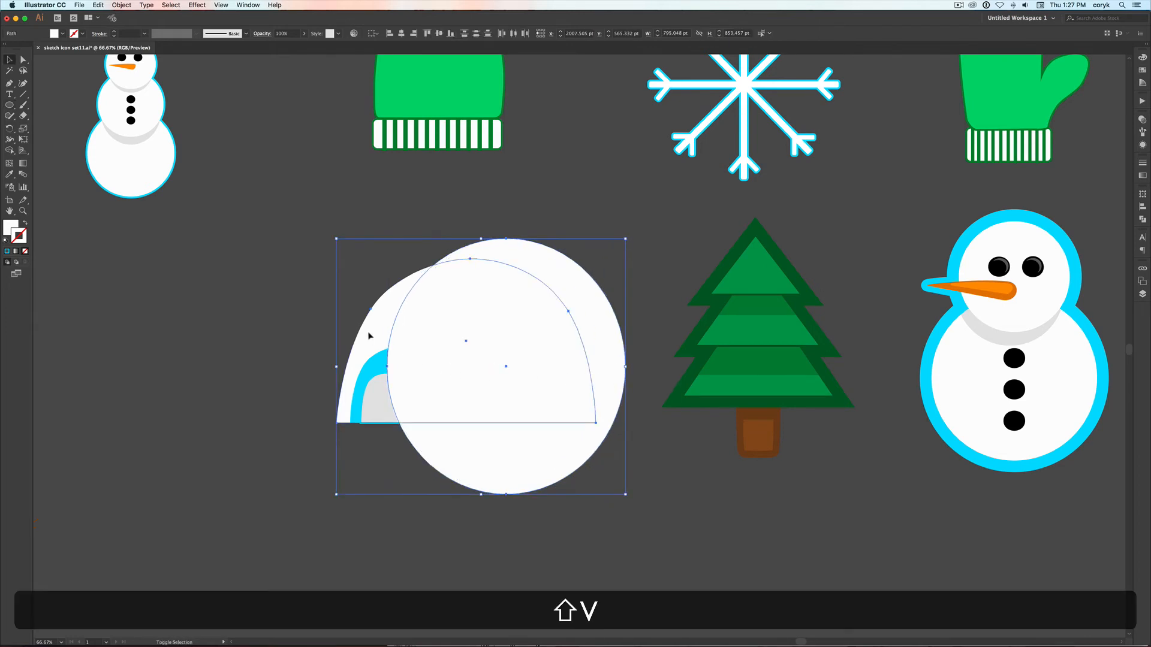
key("shift+m")
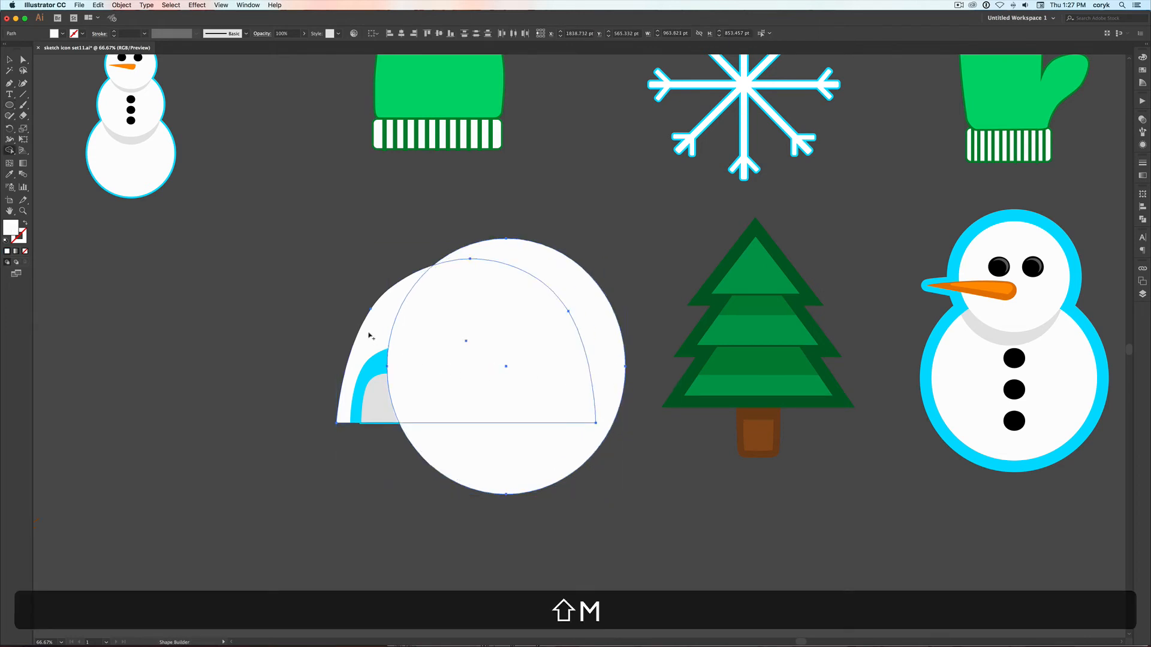
left_click(510, 449, "alt")
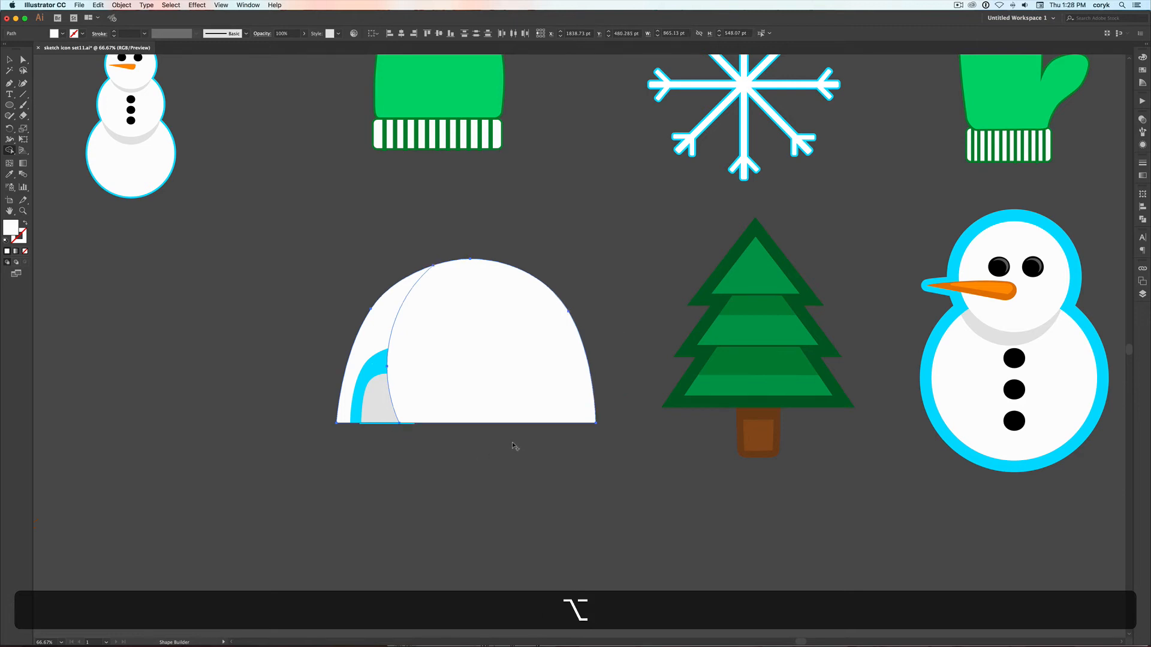
Fill the igloo's base dome with the cyan sampled from the entrance arch
key("v")
left_click(361, 321)
left_click(363, 325)
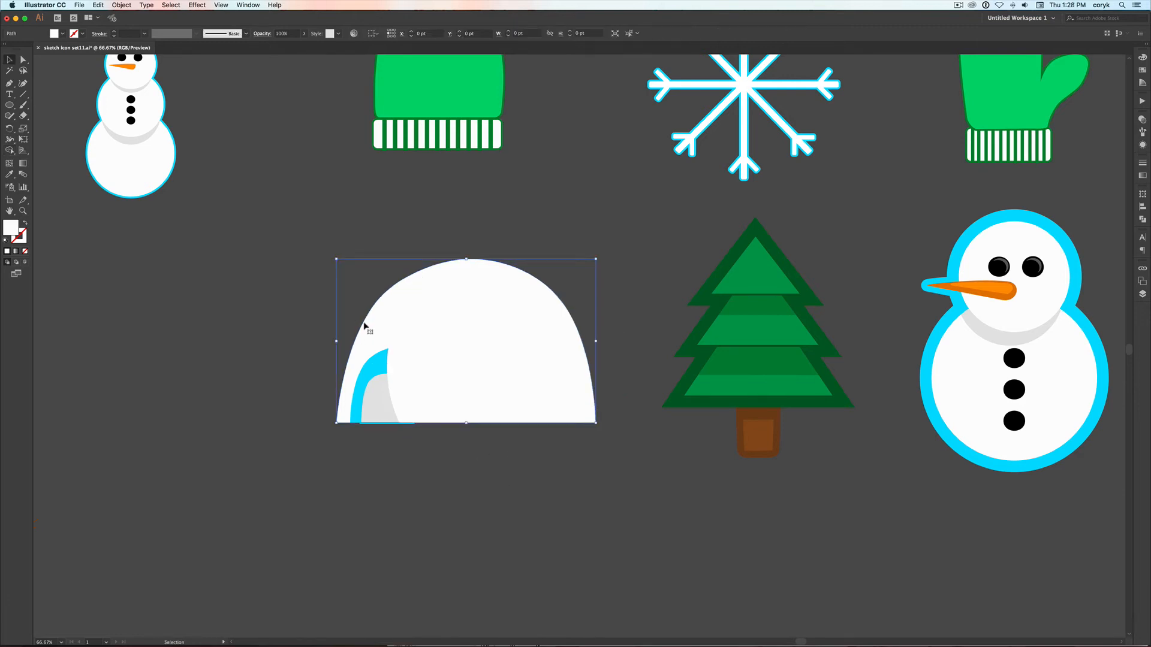
key("i")
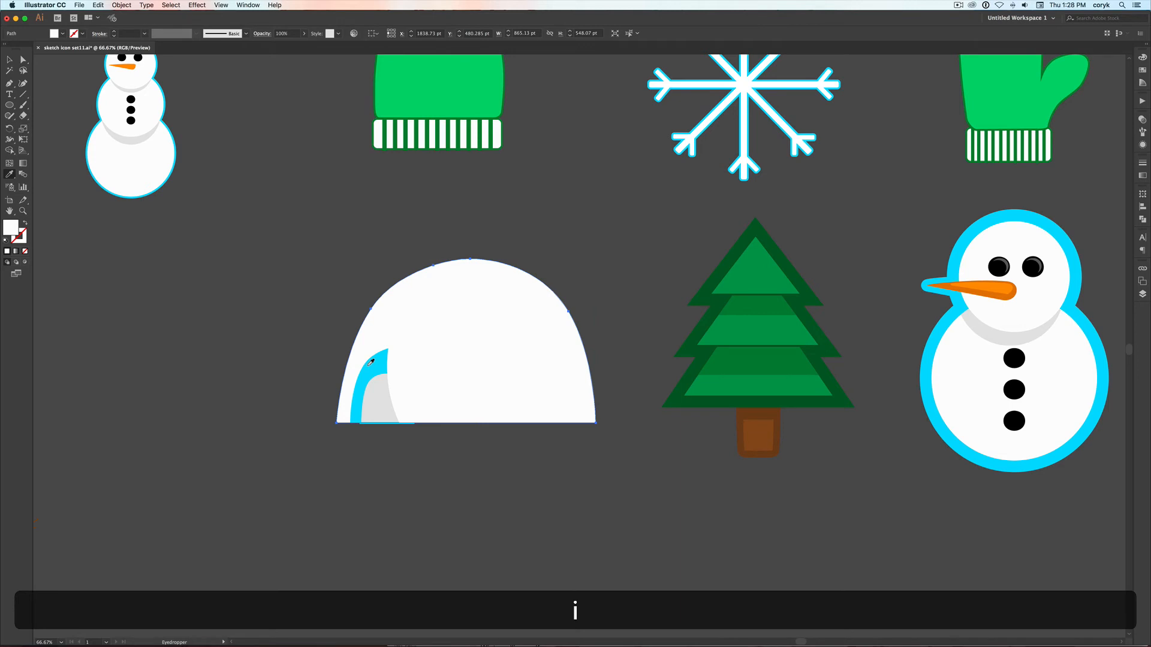
left_click(371, 362)
Bring the grey doorway to the front, followed by the curved cyan tunnel piece on top of it
key("v")
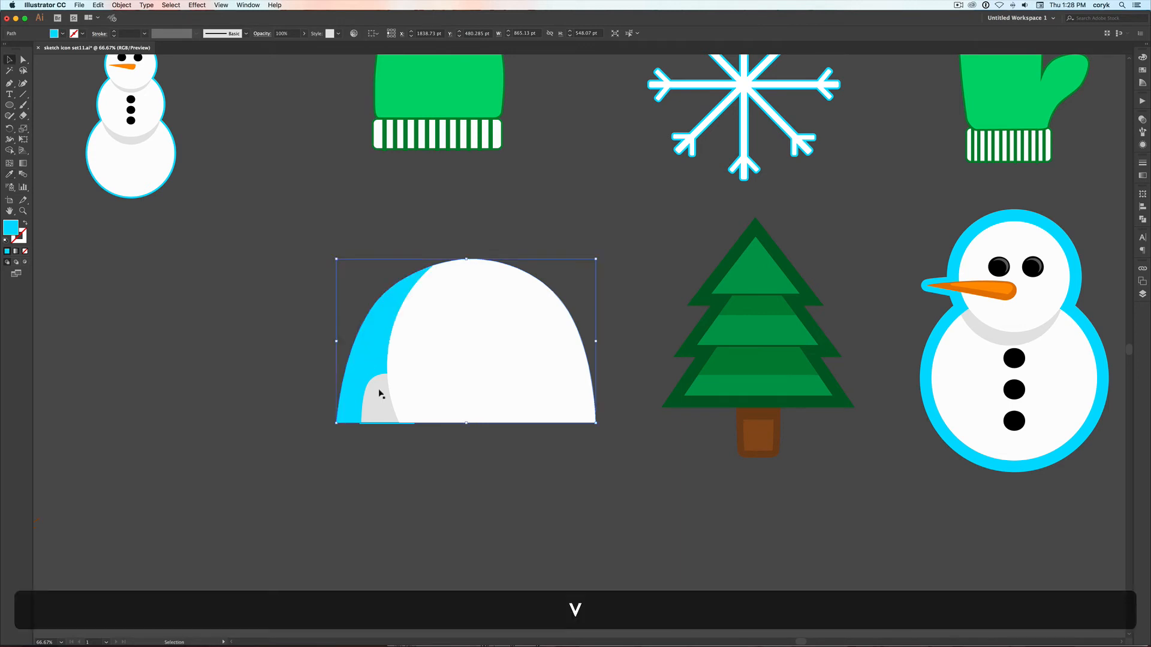
left_click(380, 393)
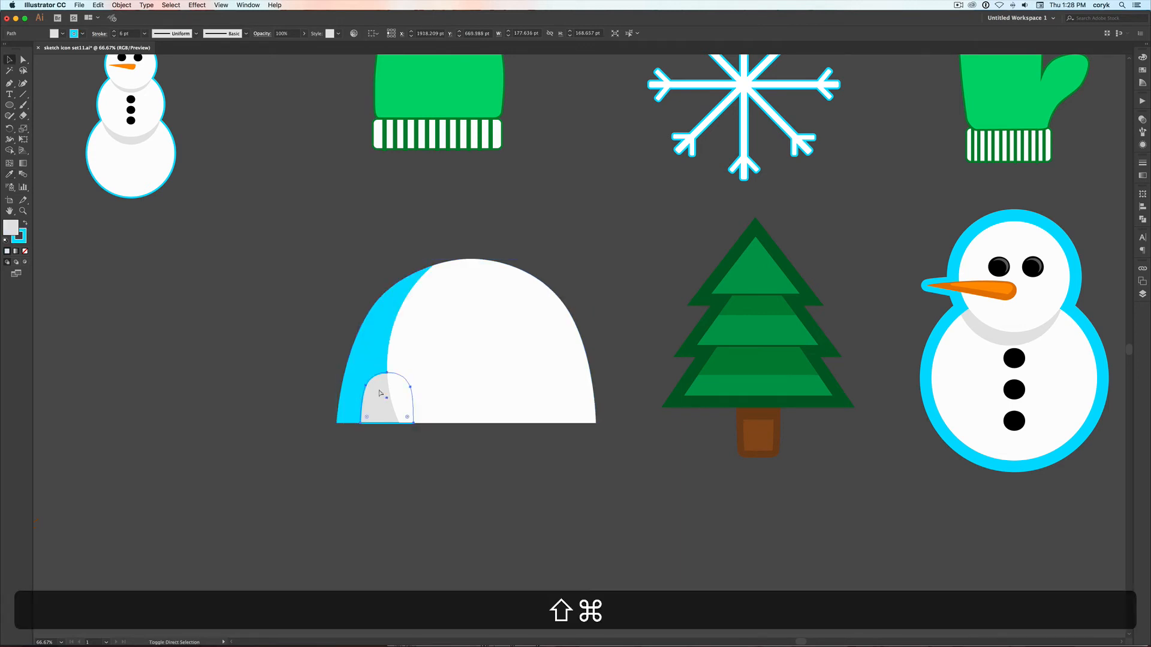
key("shift+super+bracketright")
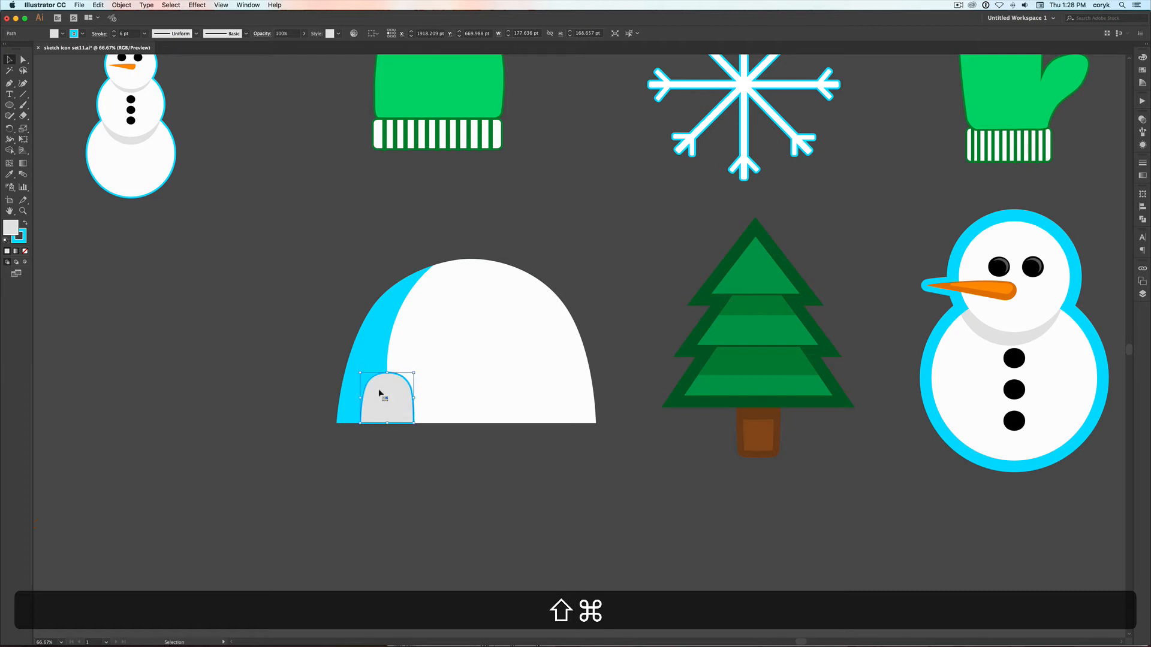
key("super+y")
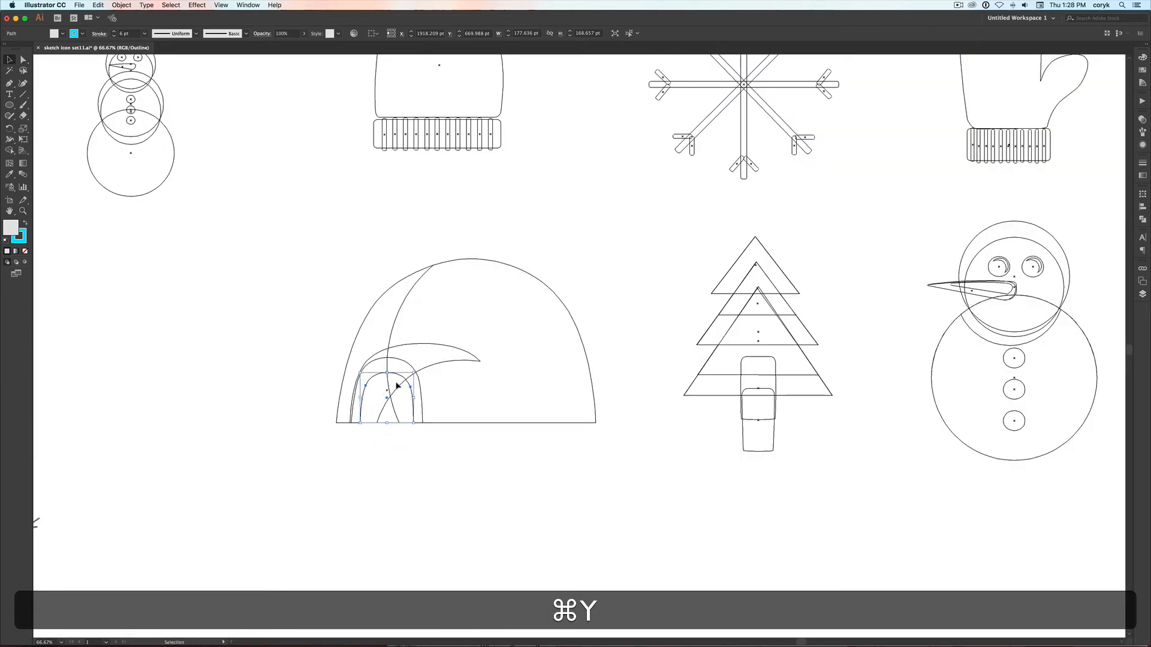
left_click(434, 364)
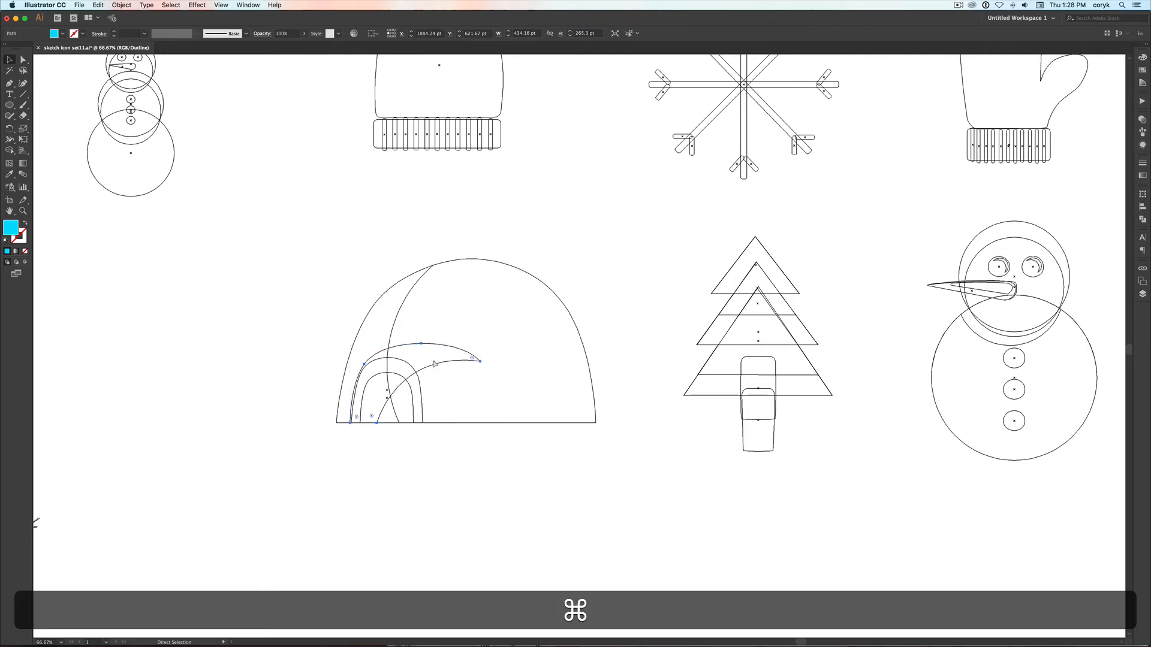
key("super+y")
key("super")
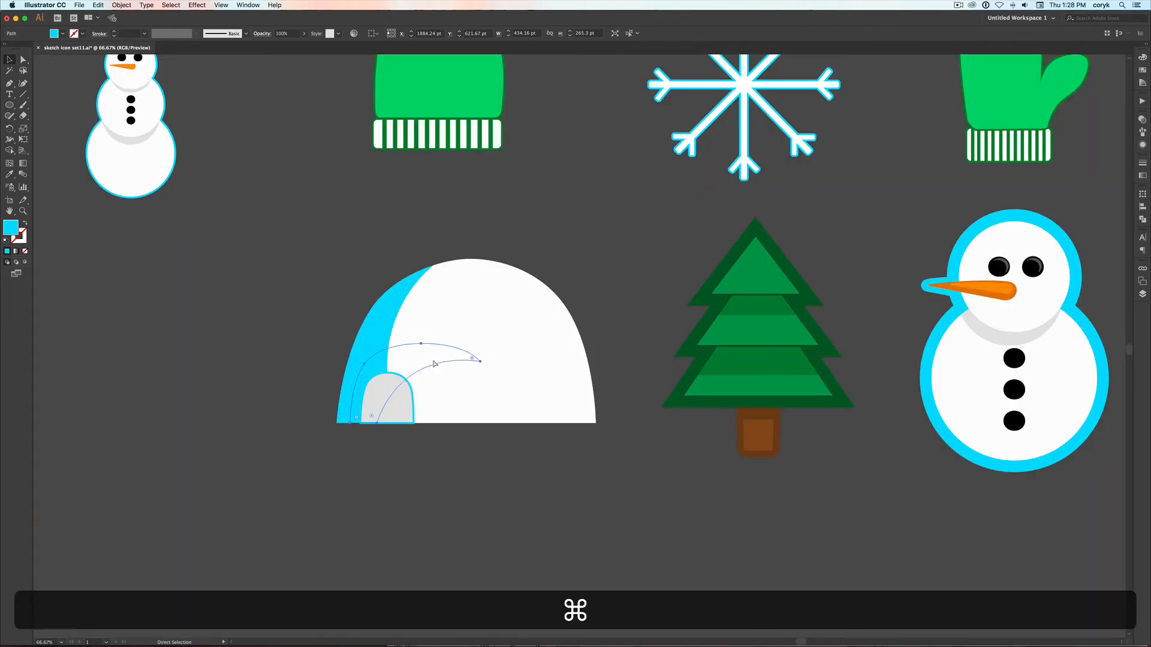
key("super+bracketright")
key("super+shift+bracketright")
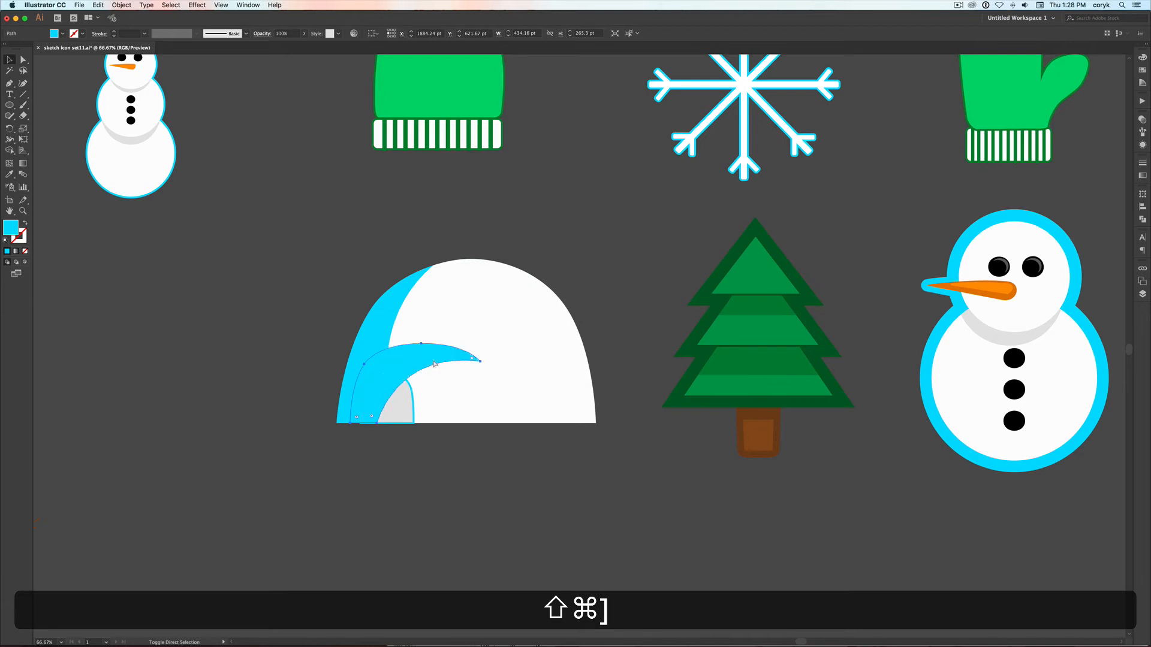
Remove the stroke from the grey doorway and bring it in front of the curved tunnel piece
left_click(399, 399)
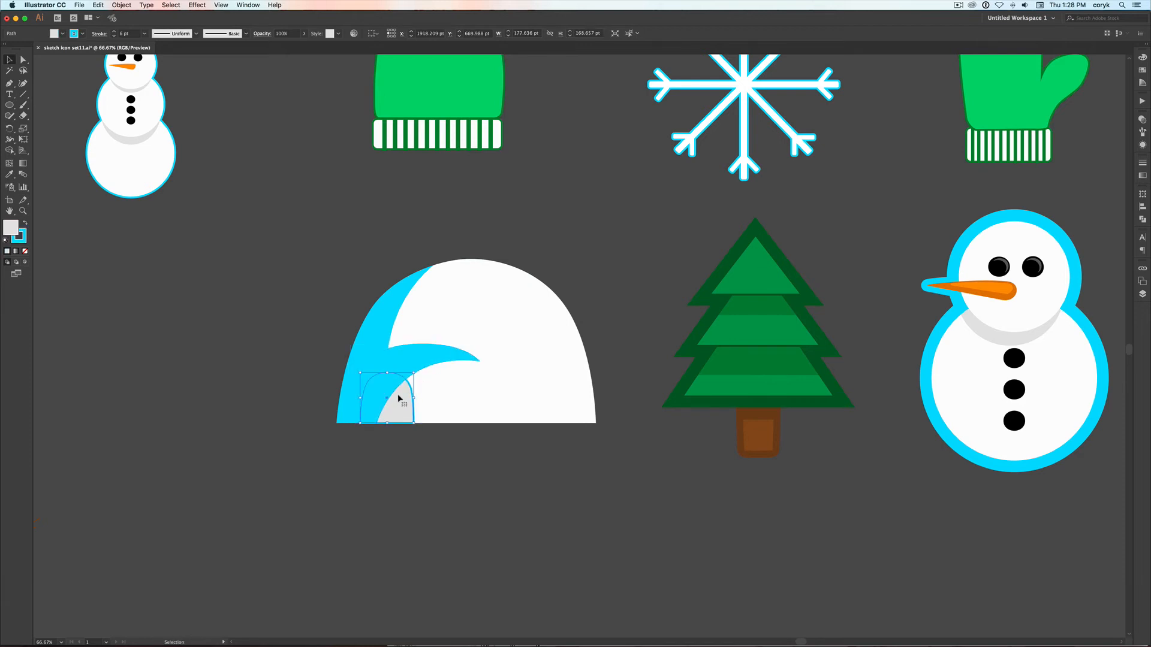
key("slash")
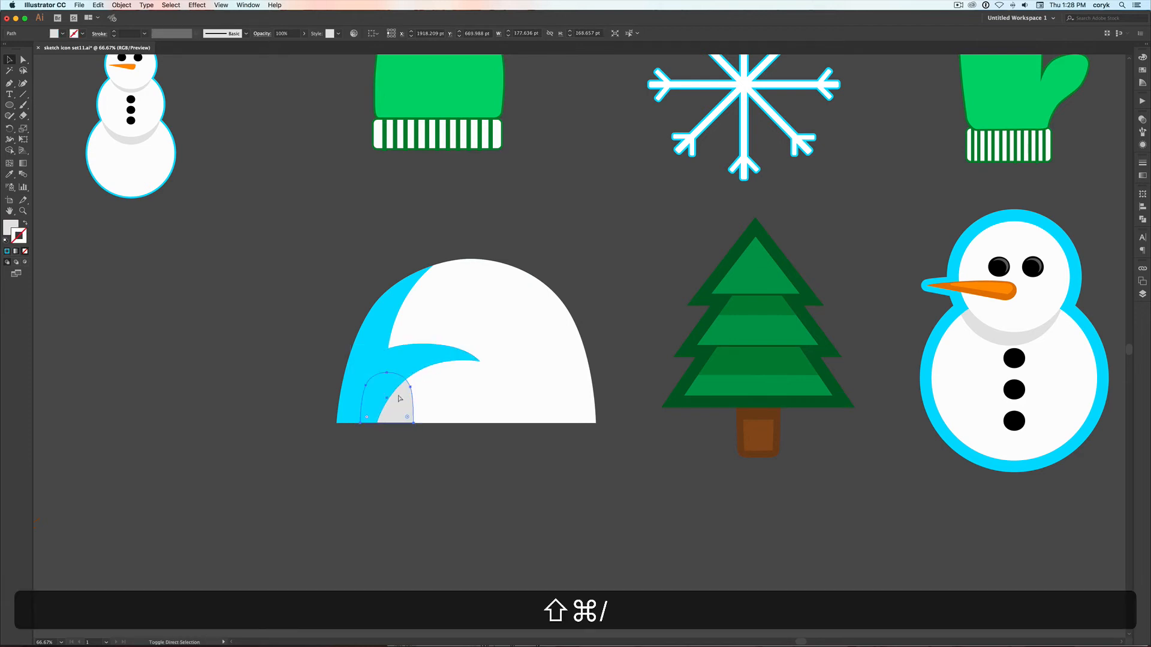
key("super+shift+bracketright")
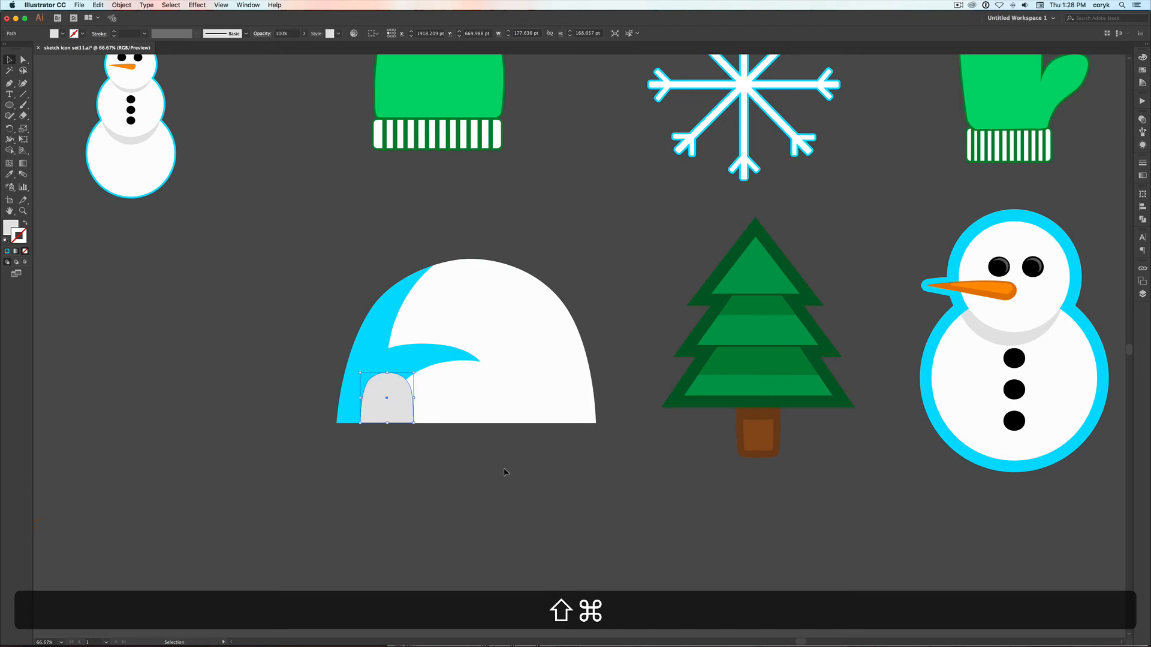
left_click(485, 433)
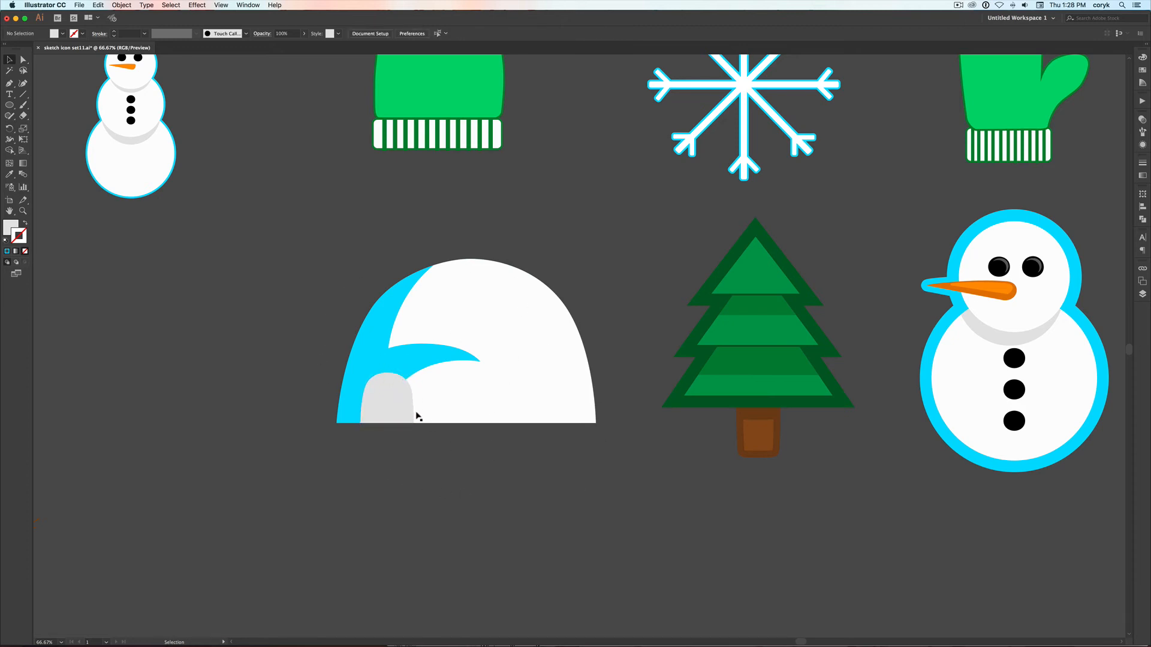
Bring the hidden cyan entrance arch to the front and send it back one level behind the grey doorway
key("super+y")
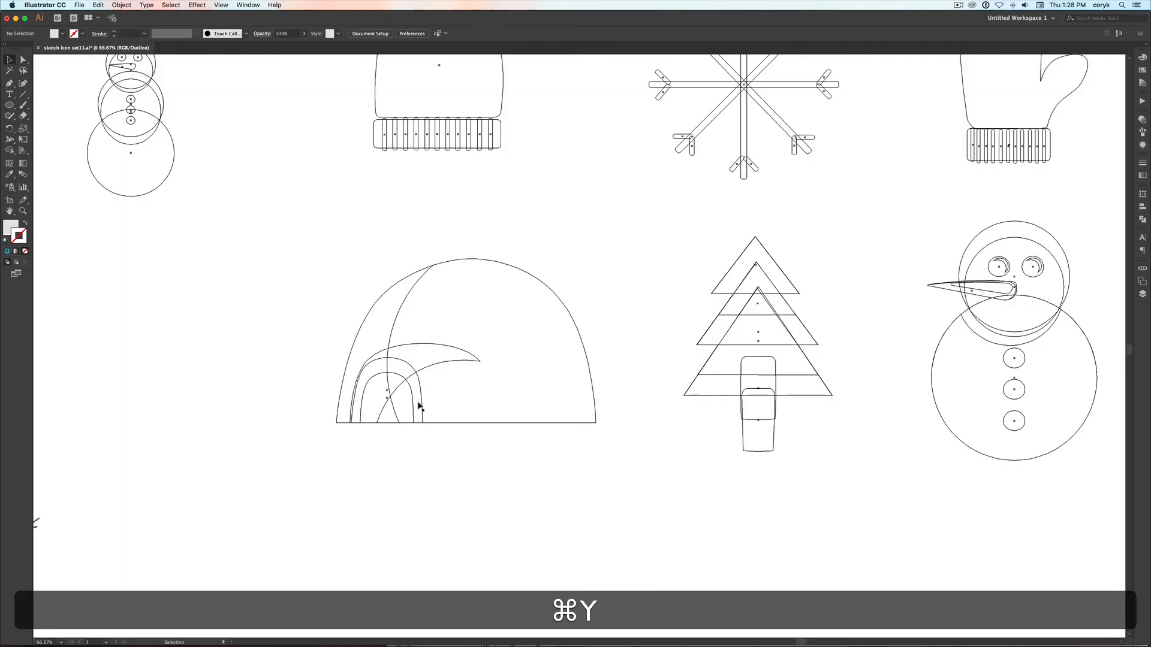
left_click(418, 406)
key("super+u")
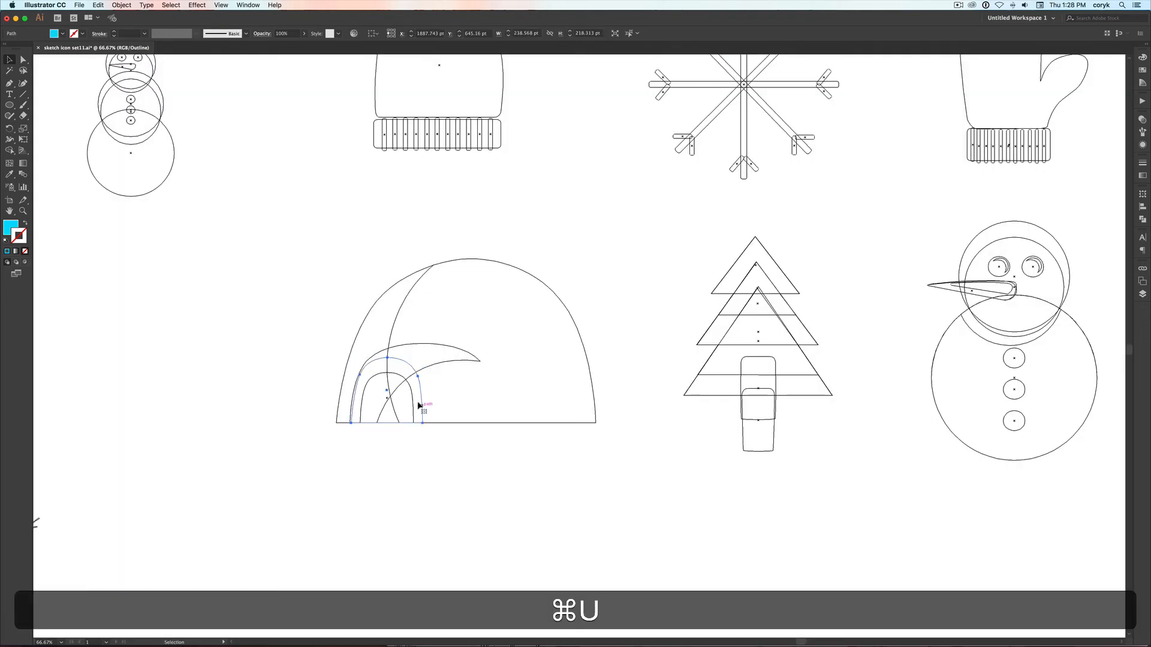
key("super+y")
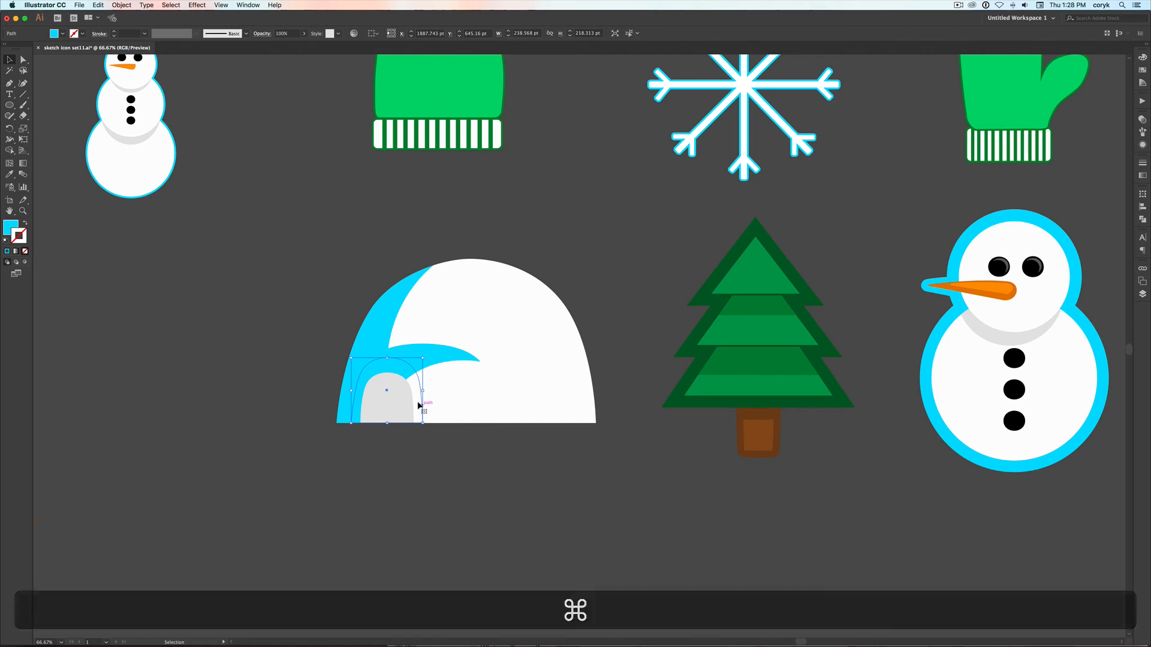
key("shift+super+bracketright")
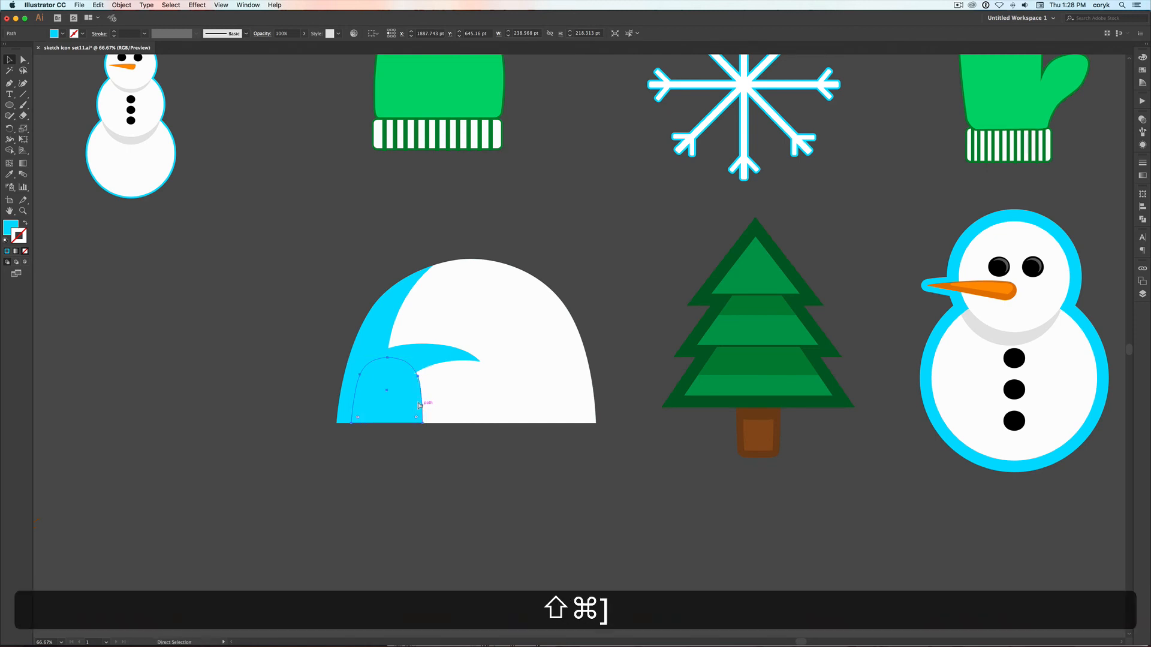
key("super+bracketleft")
left_click(451, 460, "super")
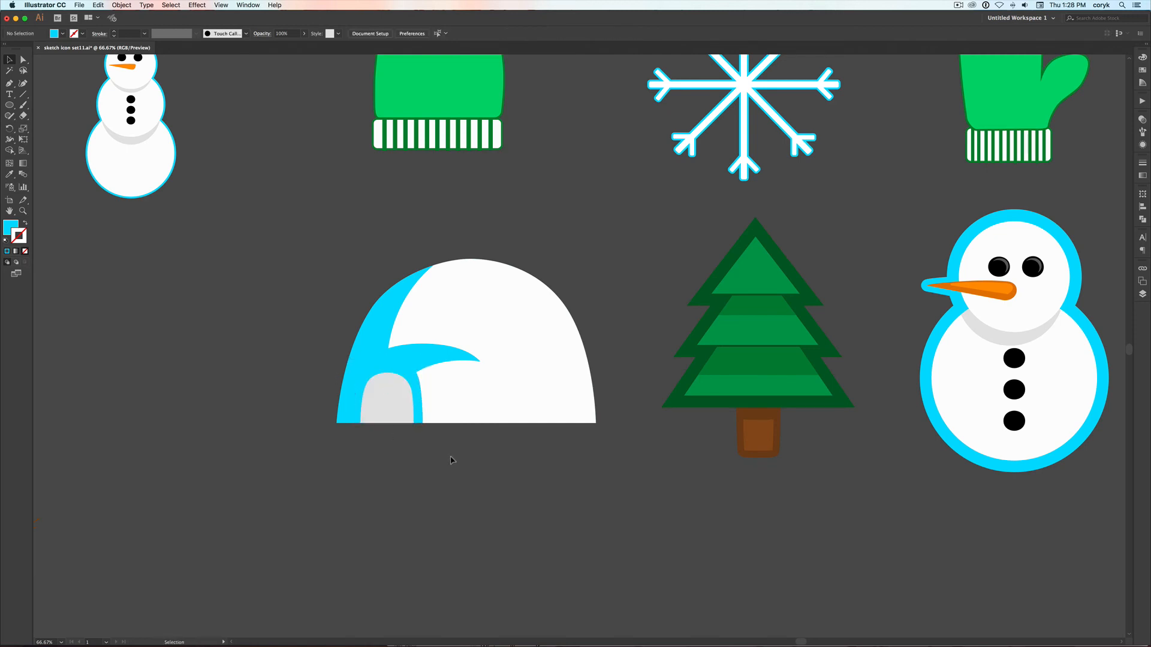
Copy the cyan base dome, paste the copy in back, and give it a 40 pt cyan stroke as the igloo's outline
left_click(587, 417)
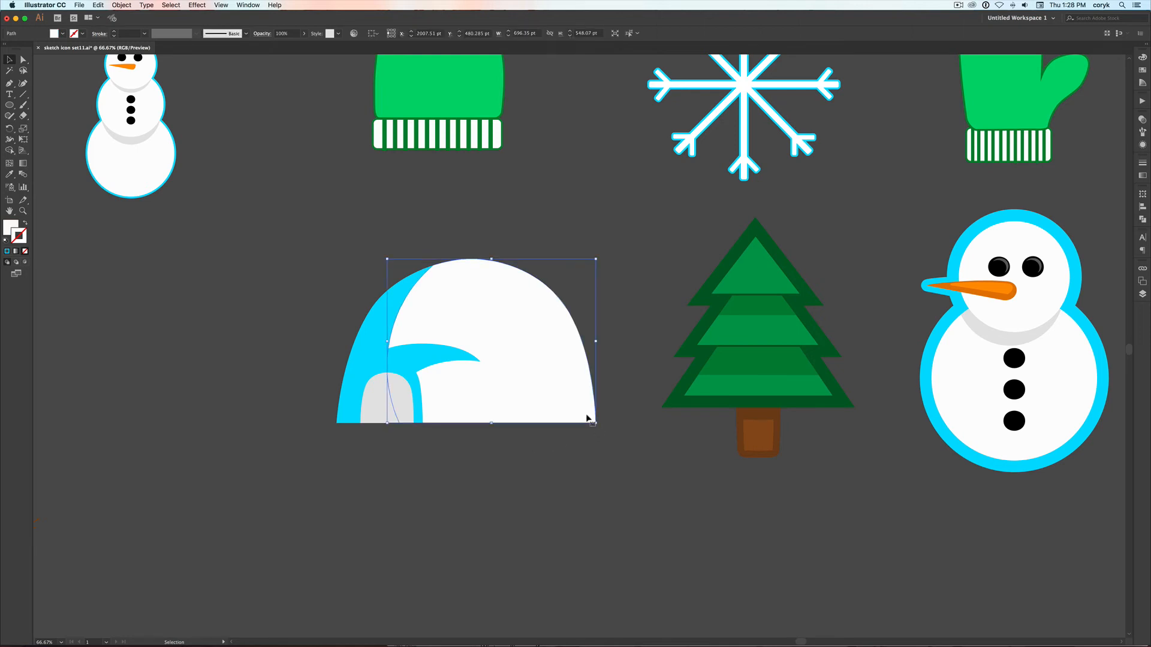
left_click(342, 408)
key("super+c")
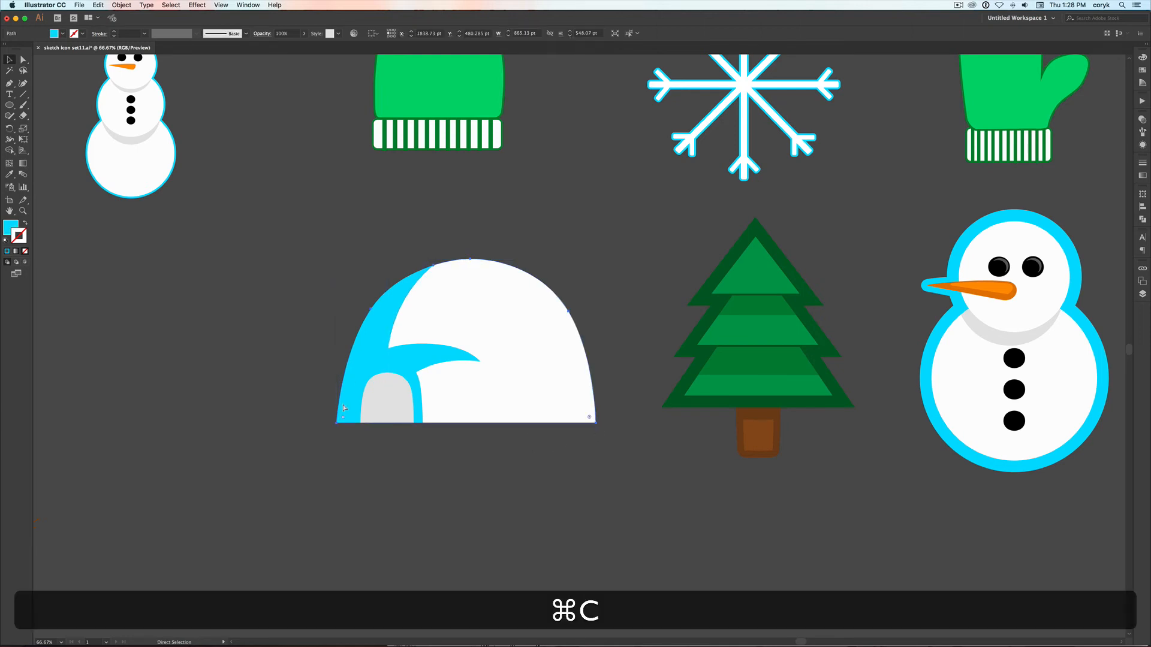
key("super+b")
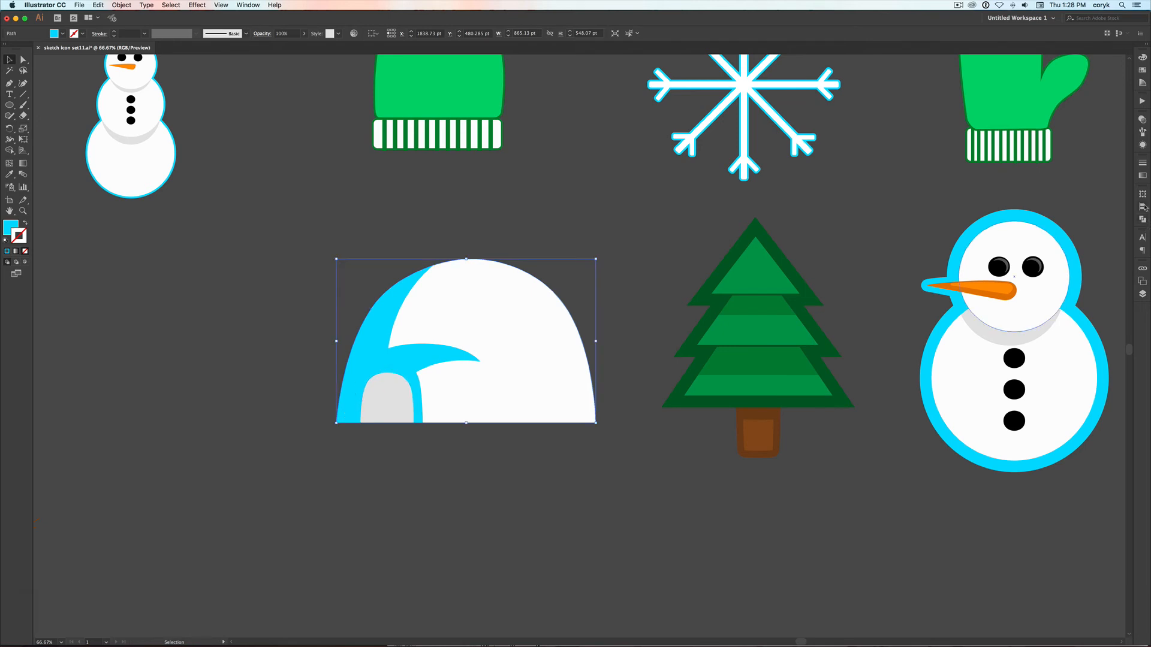
left_click(1142, 166)
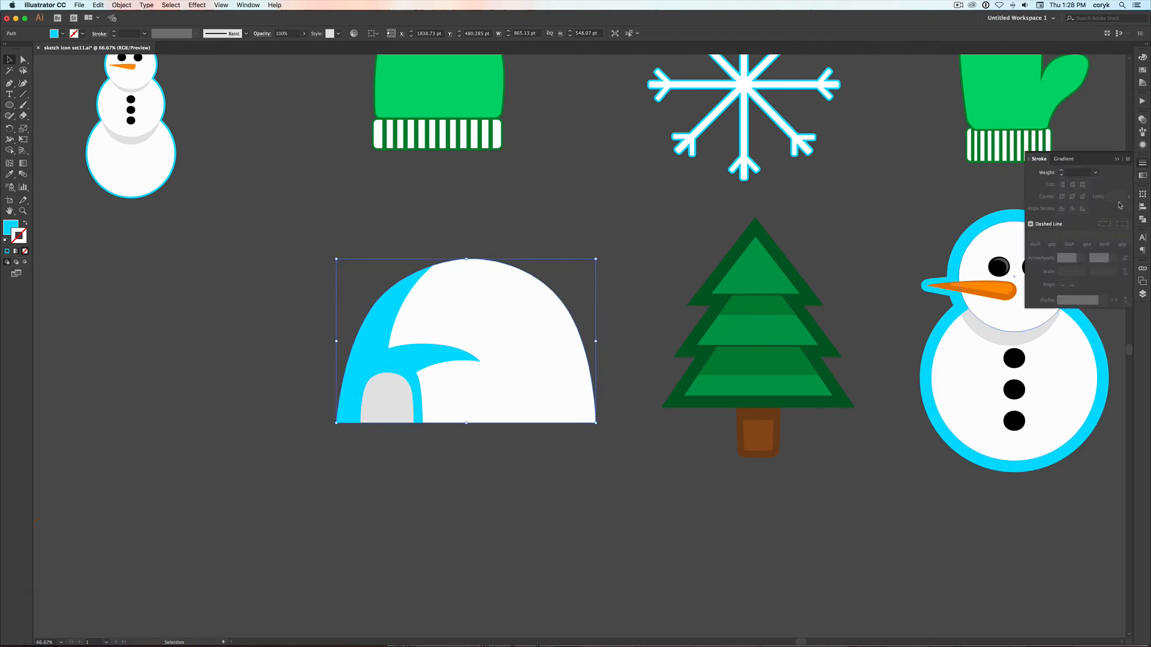
left_click(1090, 173)
left_click(1109, 354)
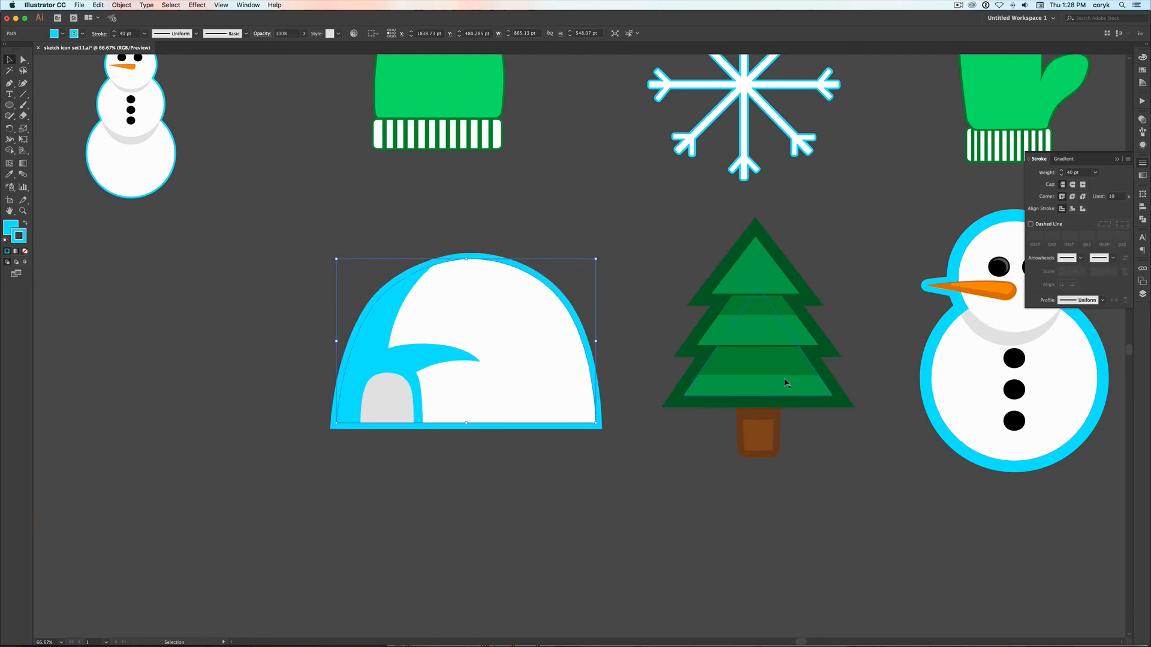
left_click(573, 464)
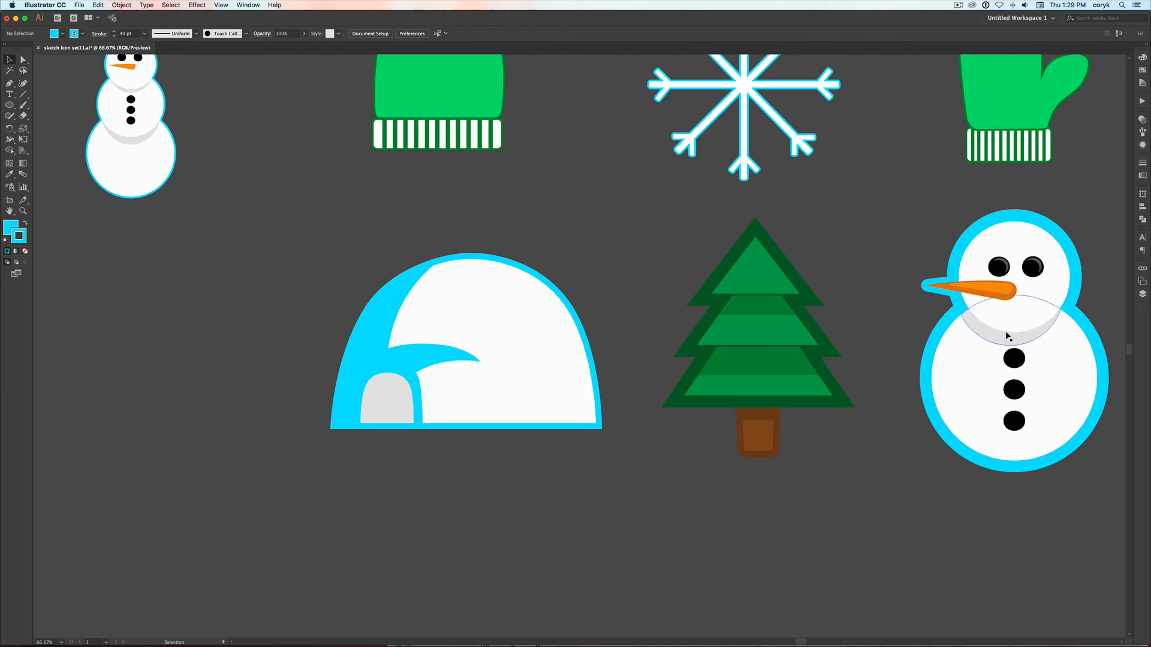
Recolour the igloo's cyan base dome, curved tunnel piece and entrance arch with the light grey of the snowman's neck shadow
left_click(374, 339)
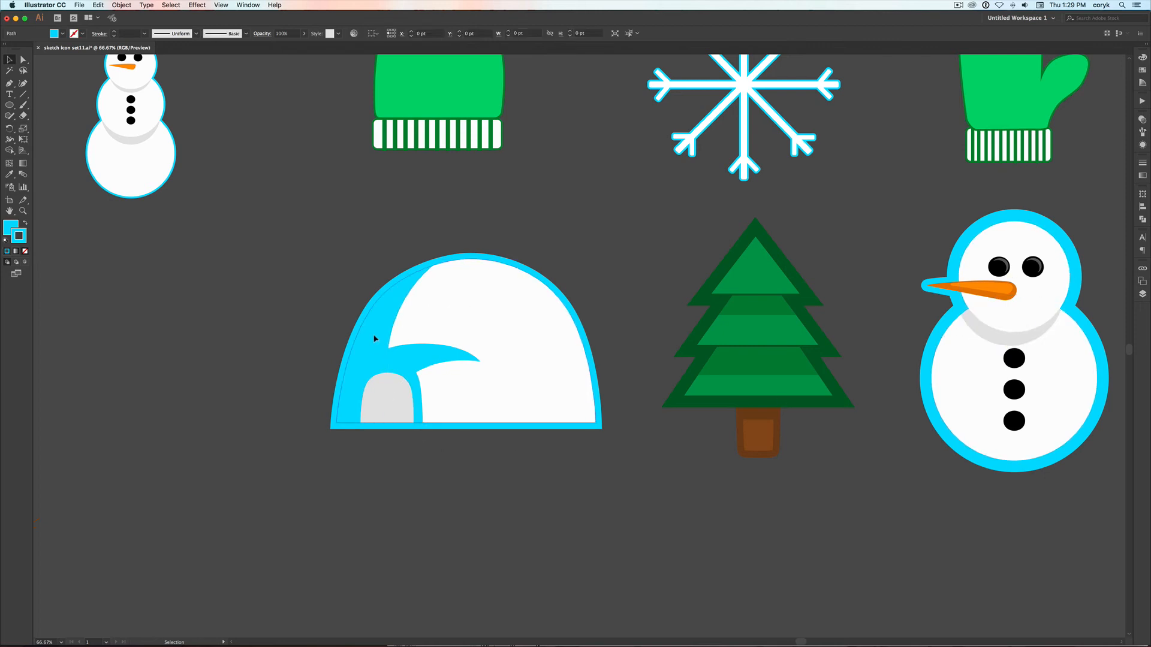
left_click(413, 388, "shift")
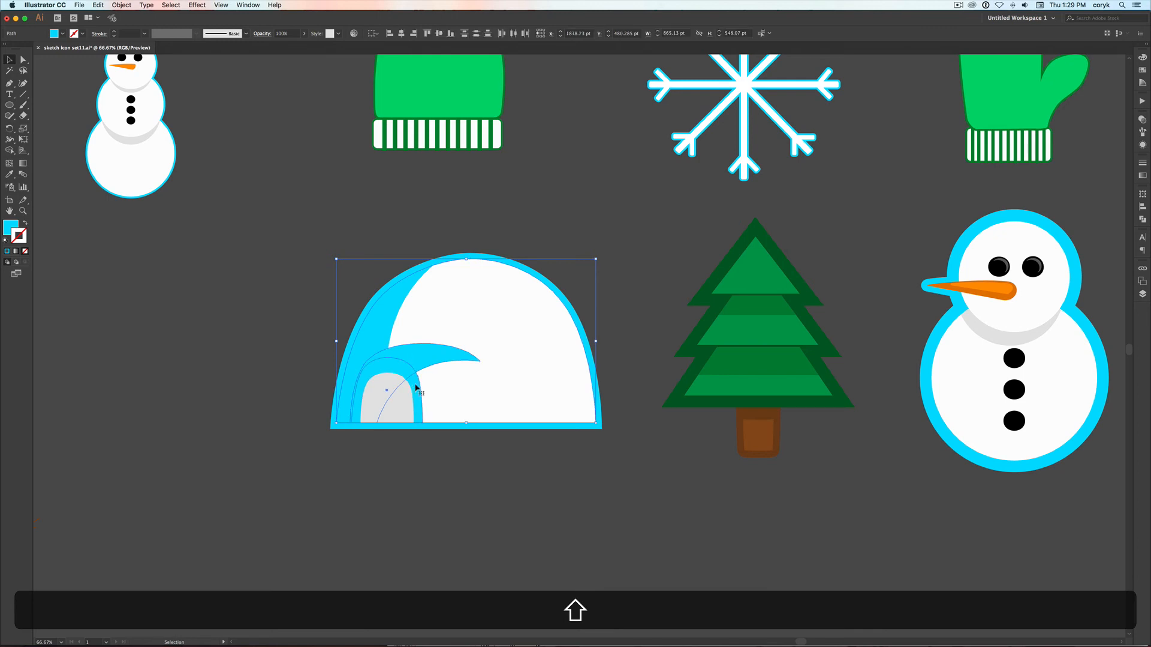
key("shift+i")
left_click(977, 327)
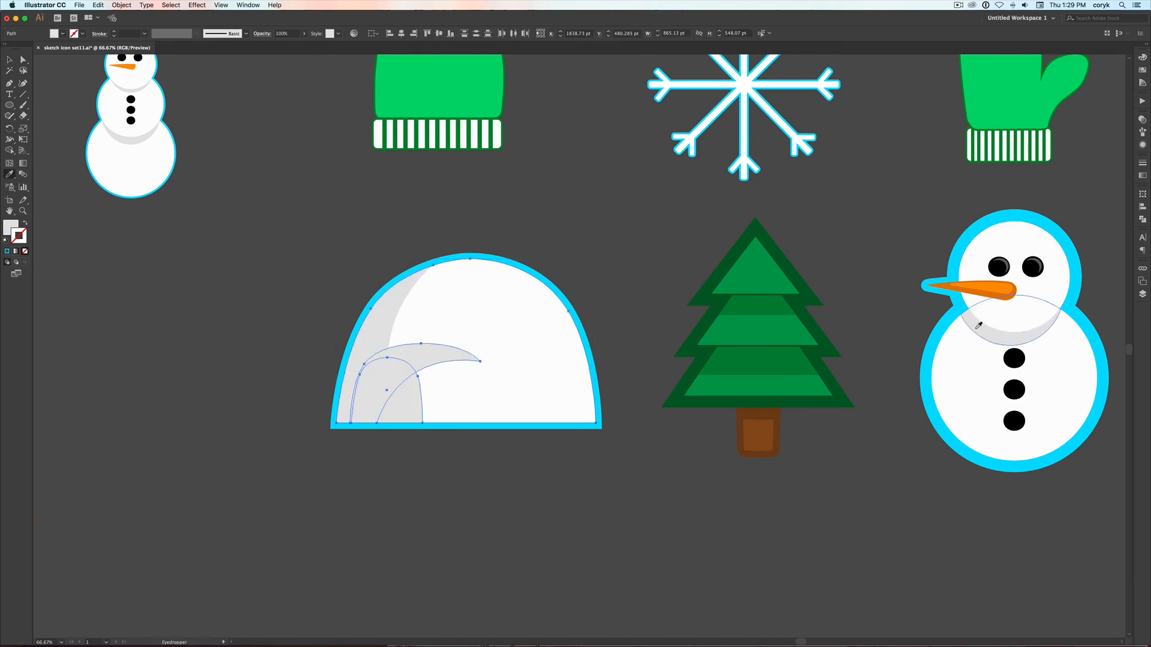
key("v")
left_click(495, 473)
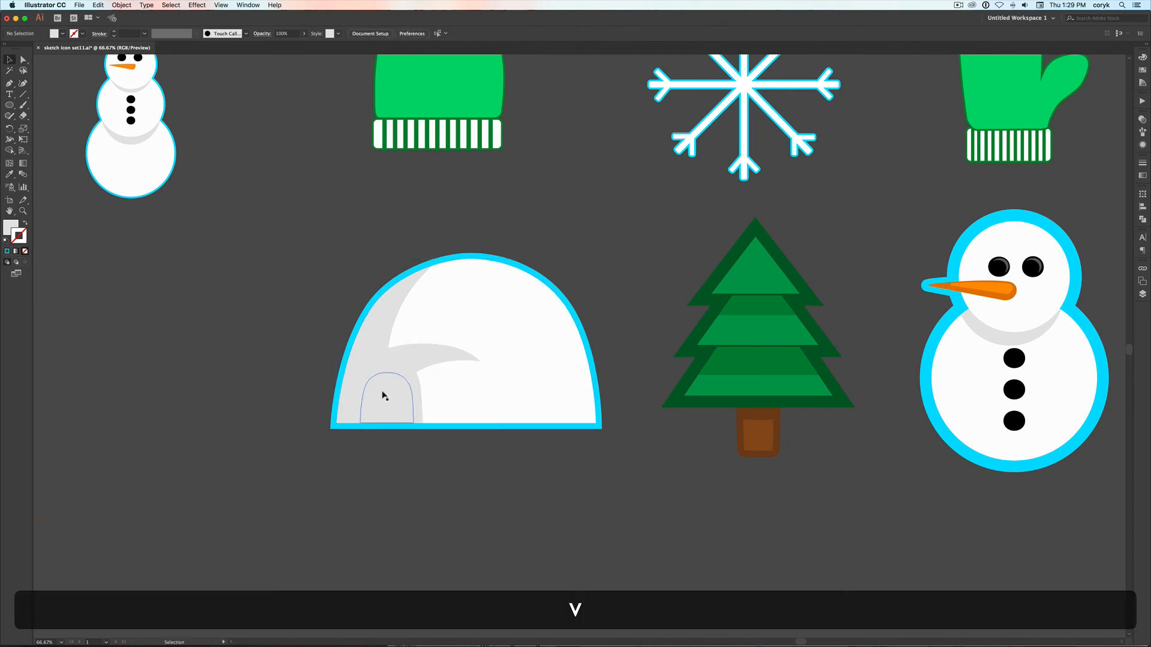
Fill the igloo's grey doorway with the cyan of the igloo's outline
left_click(385, 393)
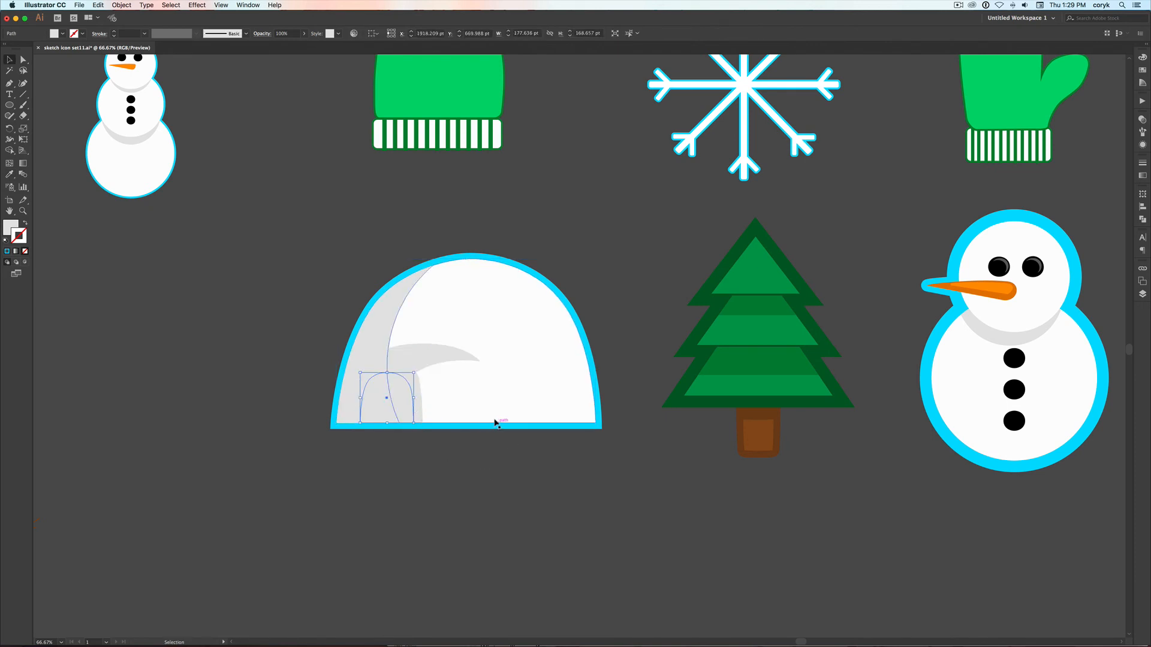
key("i")
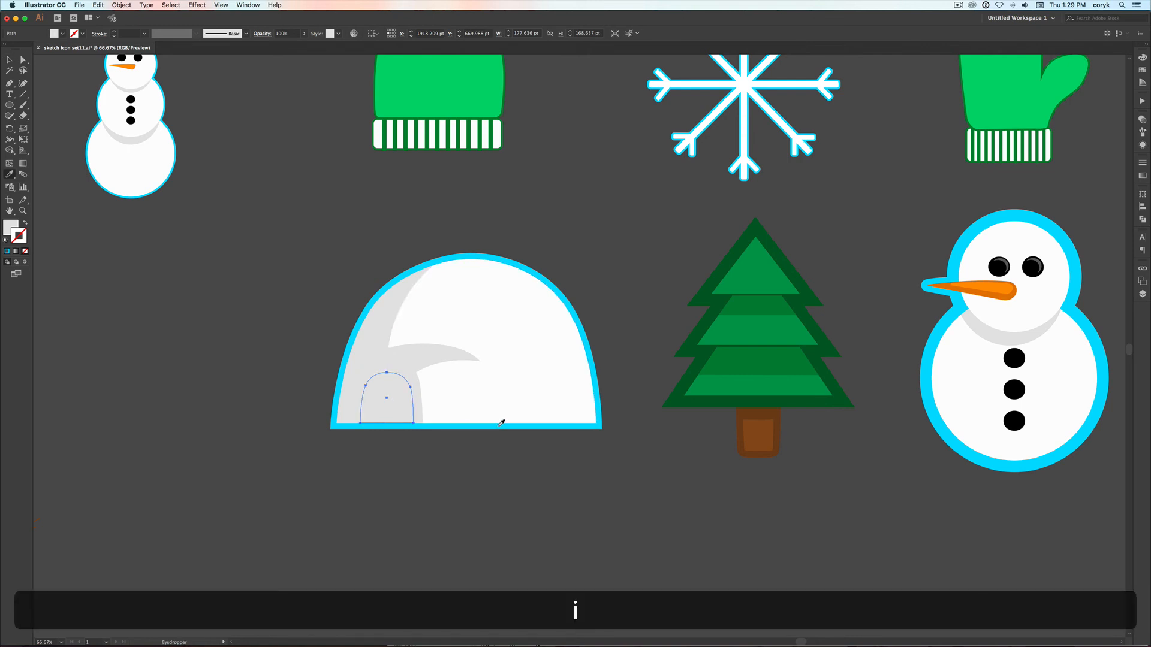
left_click(500, 426)
key("v")
left_click(520, 459)
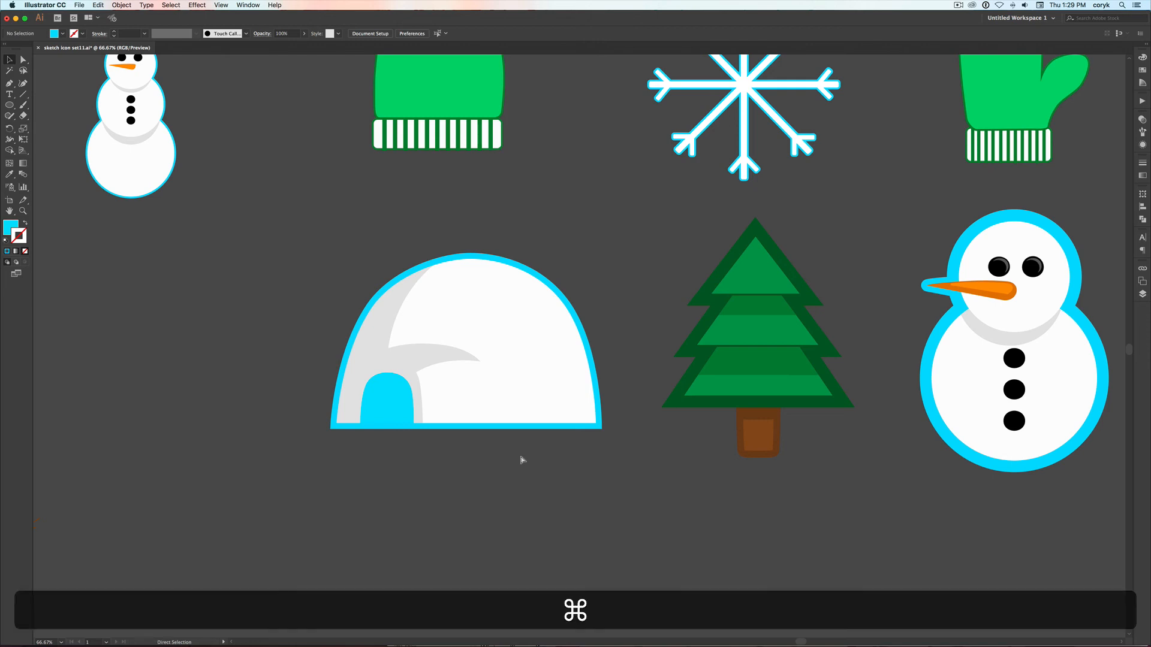
Increase the stroke weight of the tree's top light green triangle to 16 pt
key("super+minus")
key("super+minus")
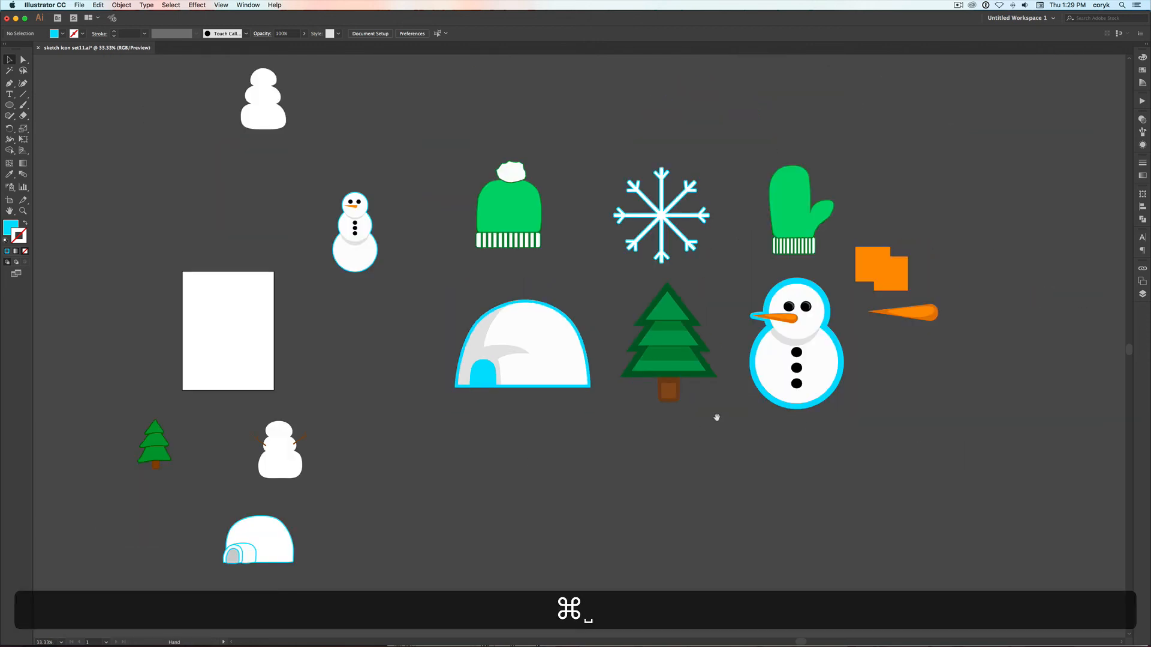
scroll(689, 430, "up", 5)
scroll(689, 430, "right", 5)
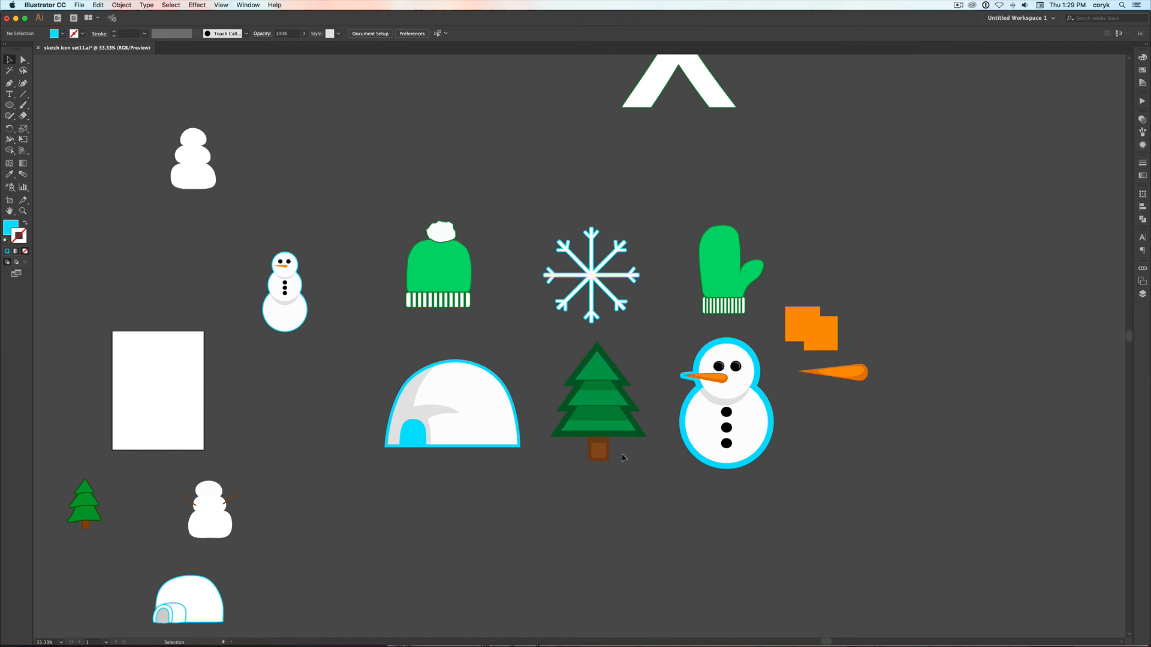
key("z")
left_click_drag(649, 334, 549, 471)
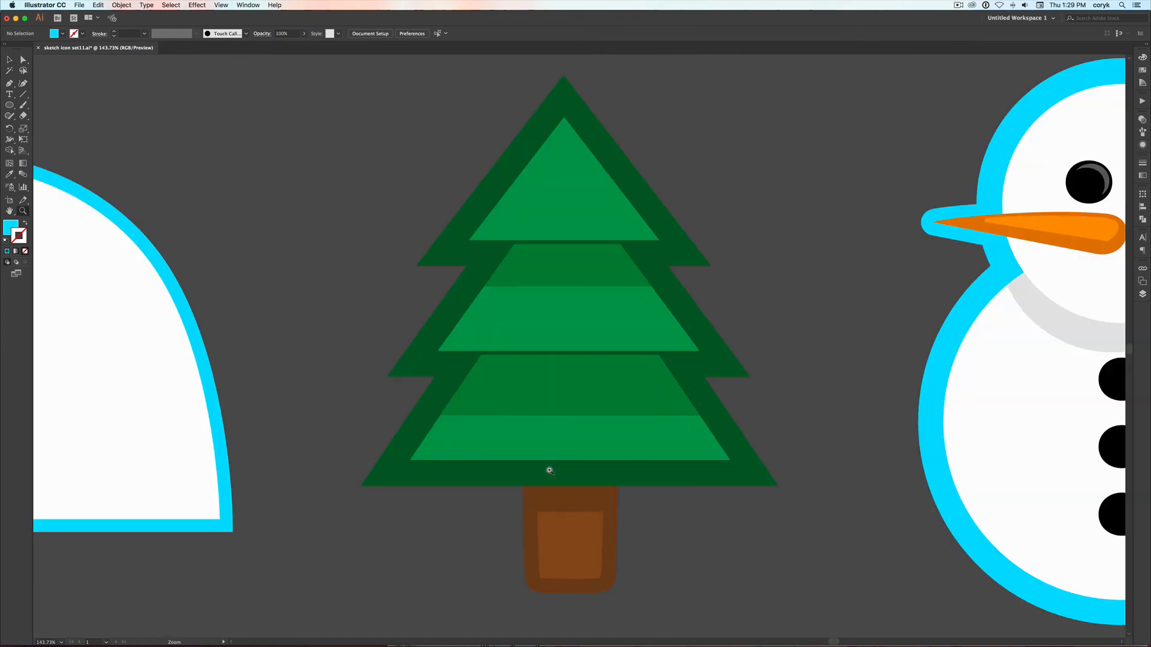
key("a")
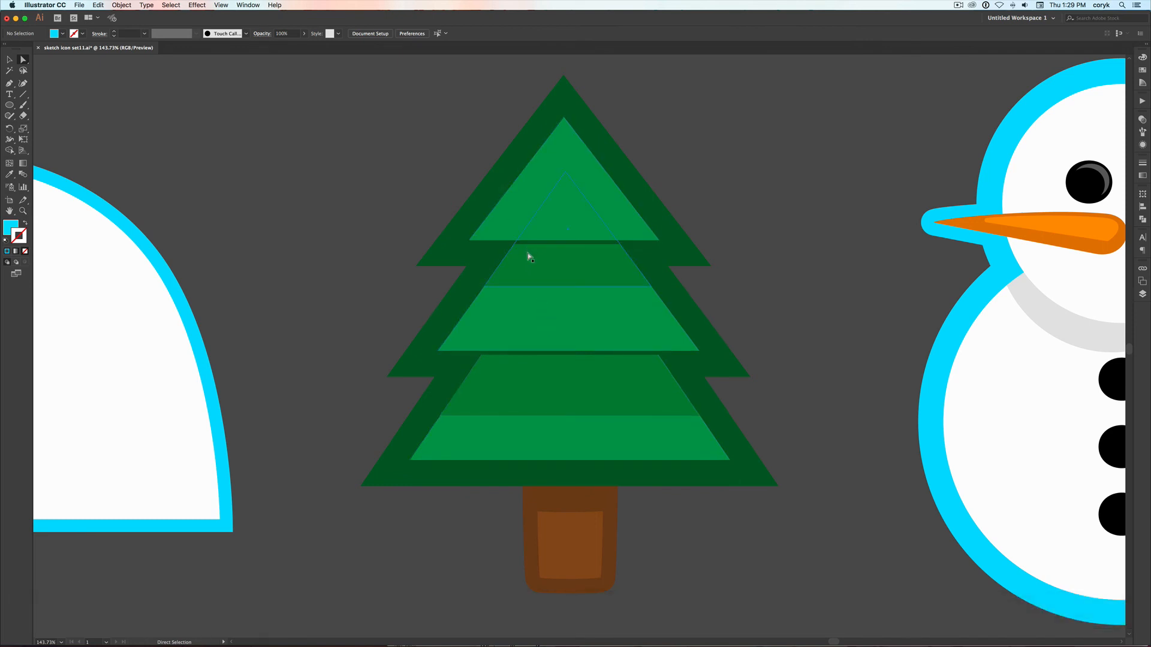
left_click(536, 224)
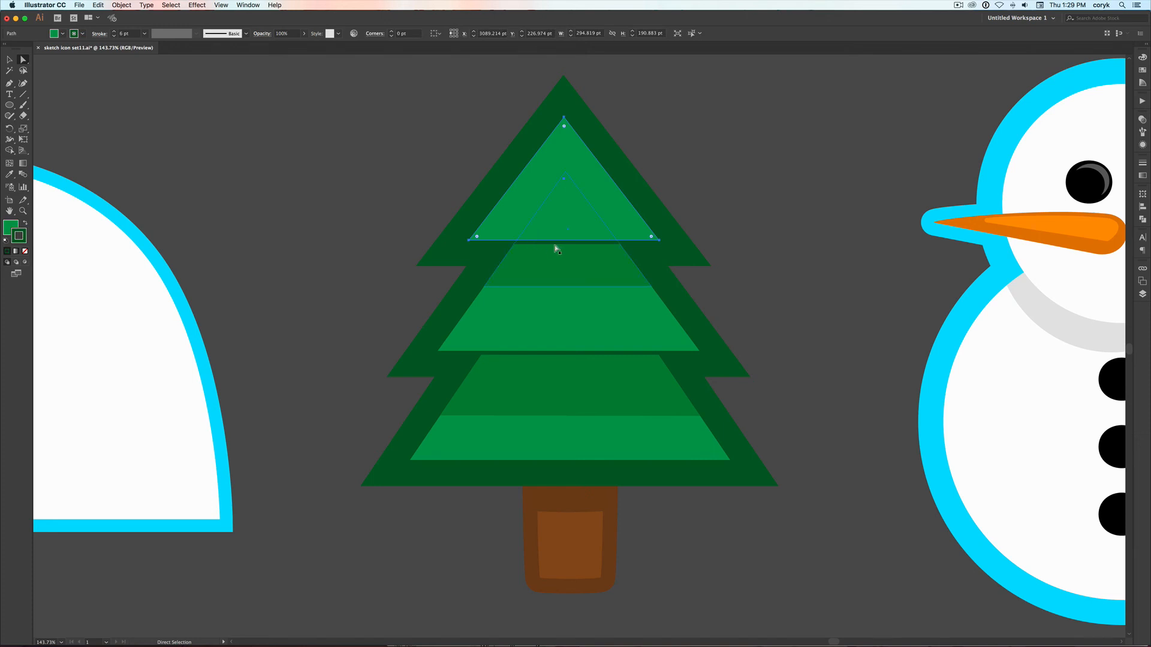
left_click(1142, 163)
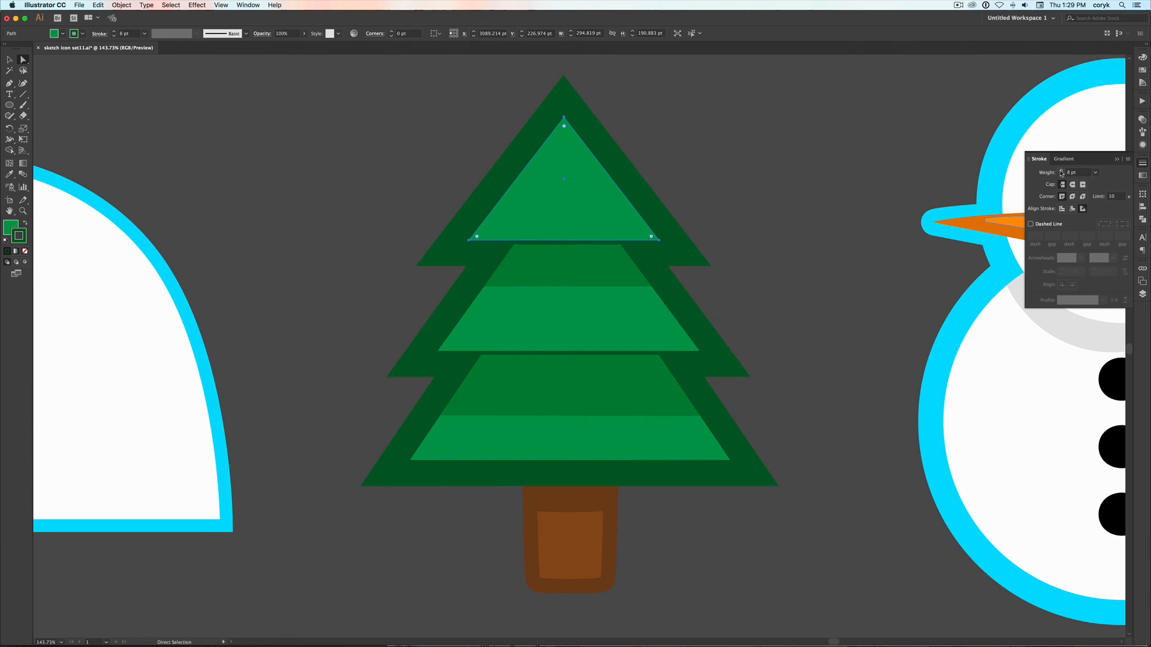
left_click(1061, 171)
left_click(1061, 171)
left_click(1062, 171)
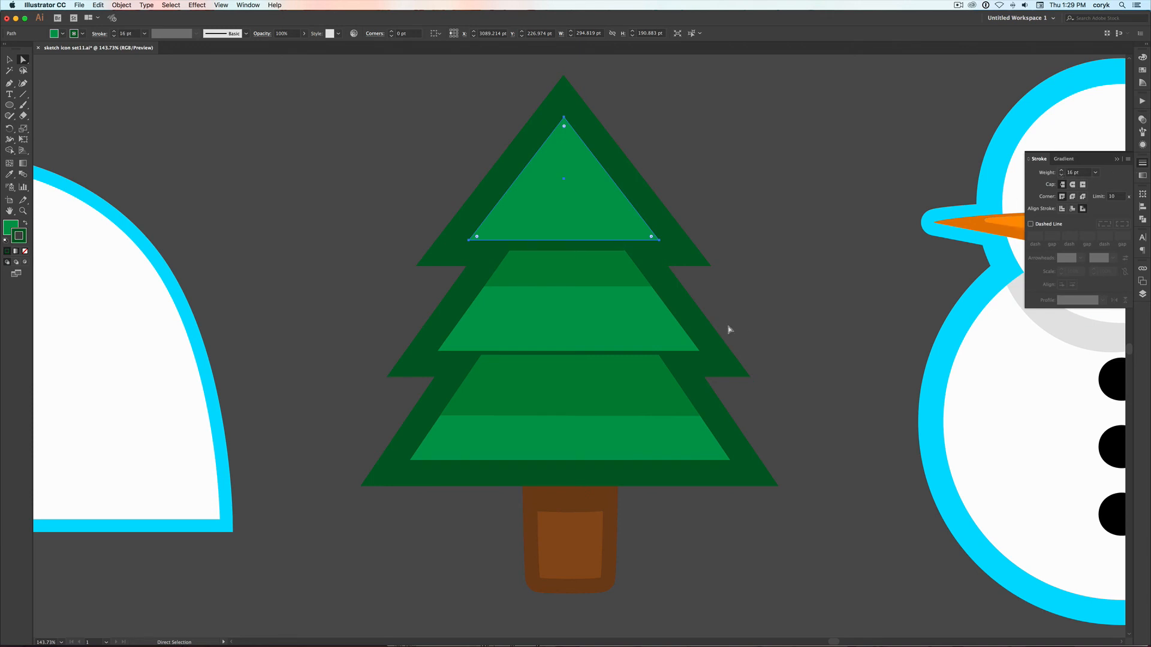
Increase the stroke weight of the tree's middle light green triangle to 20 pt and deselect it
left_click(627, 340)
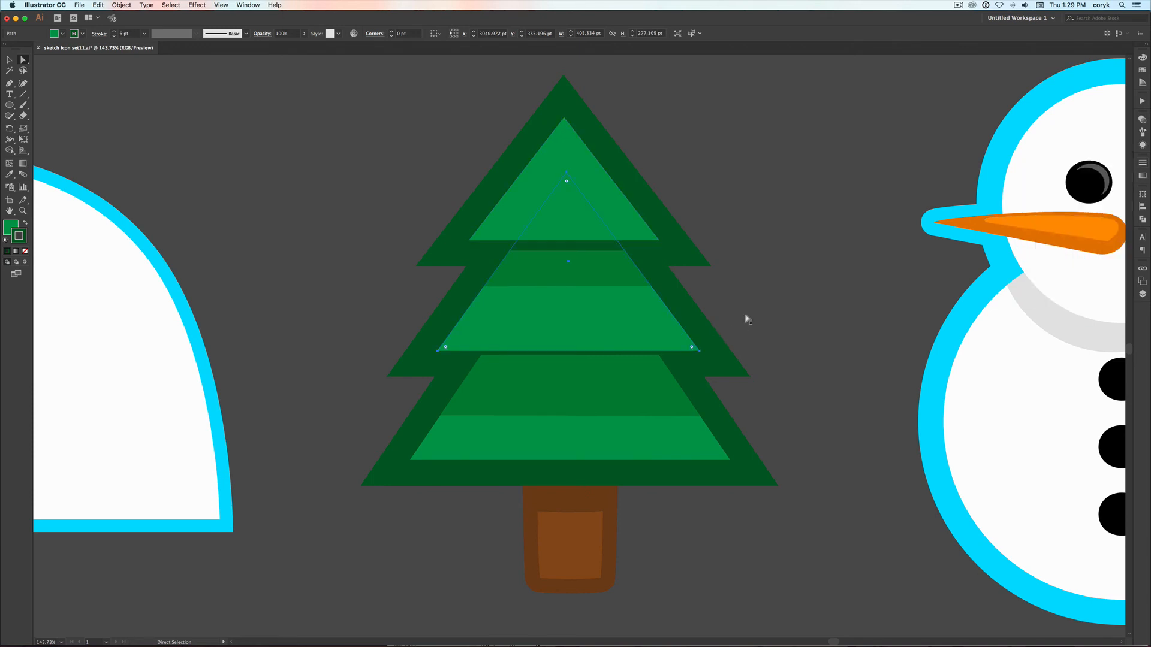
left_click(1142, 163)
left_click(1061, 170)
left_click(1061, 171)
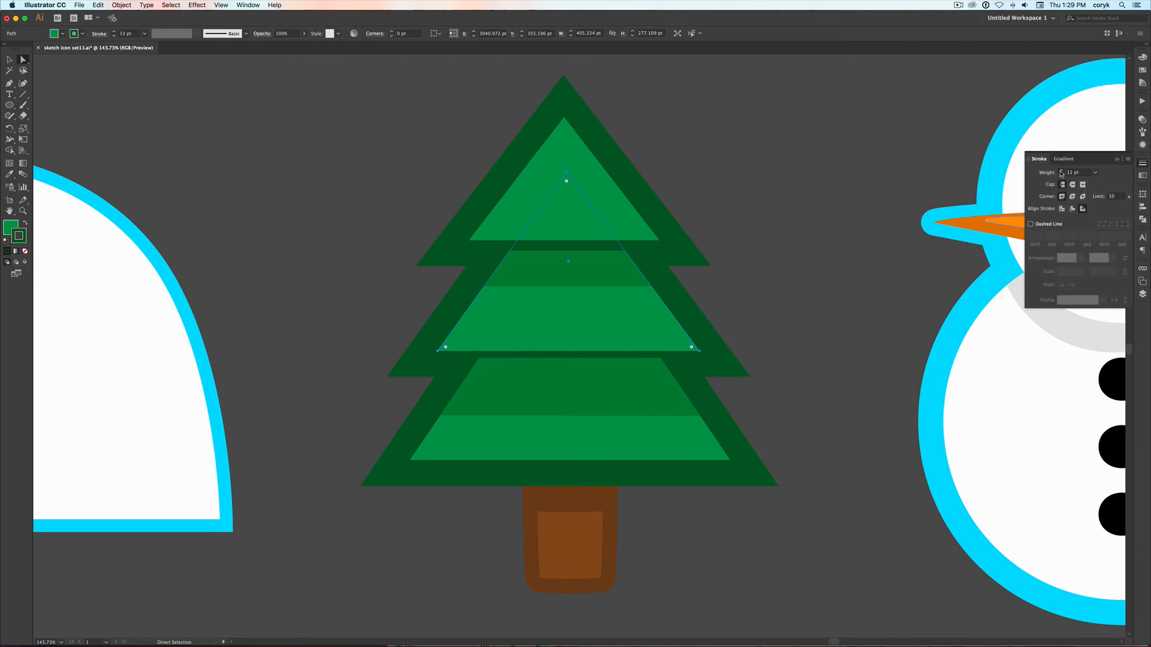
left_click(1061, 170)
left_click(1062, 171)
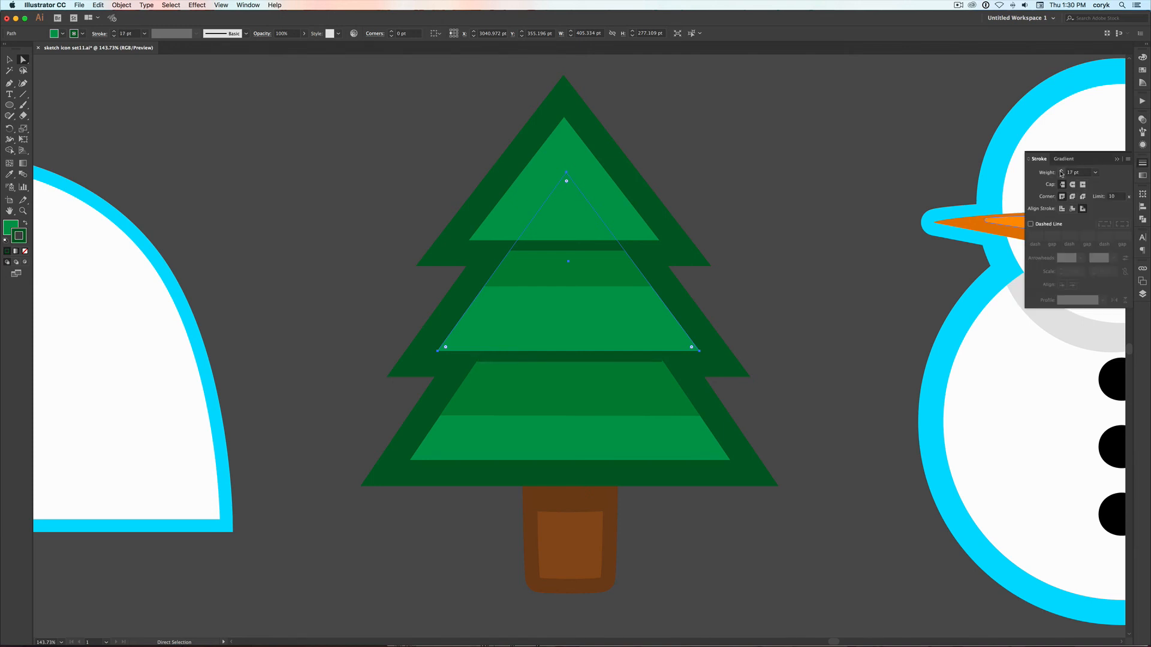
left_click(820, 280)
Bring the whole icon set into view and unlock all locked artwork
key("super+minus")
key("super+minus")
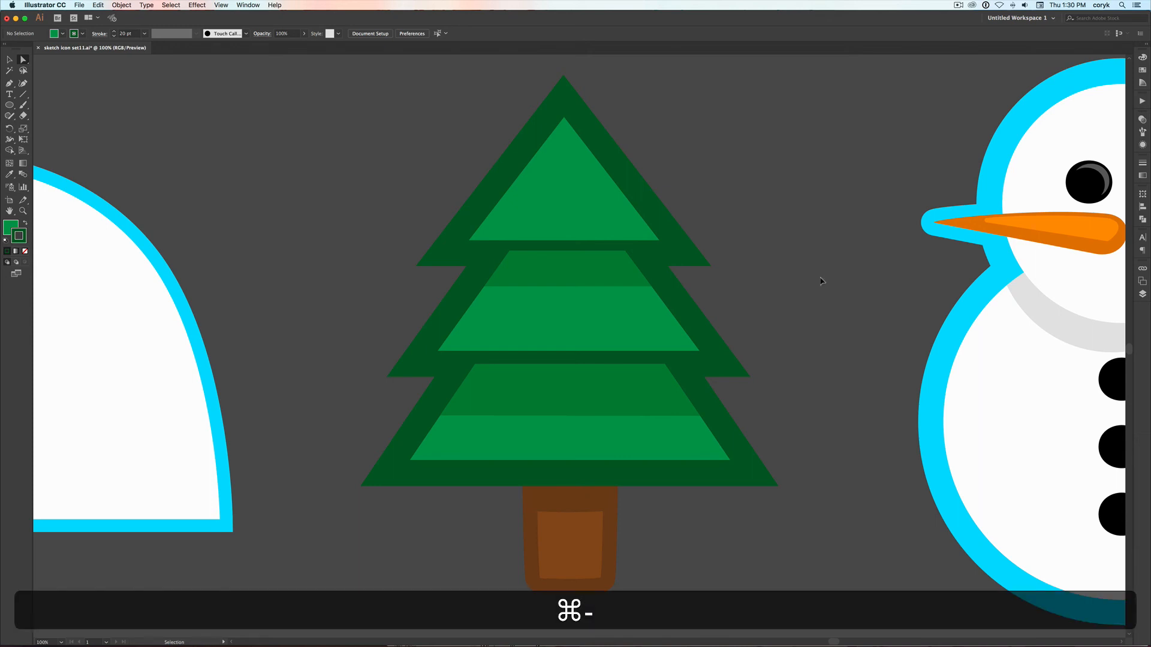
key("super+minus")
key("space")
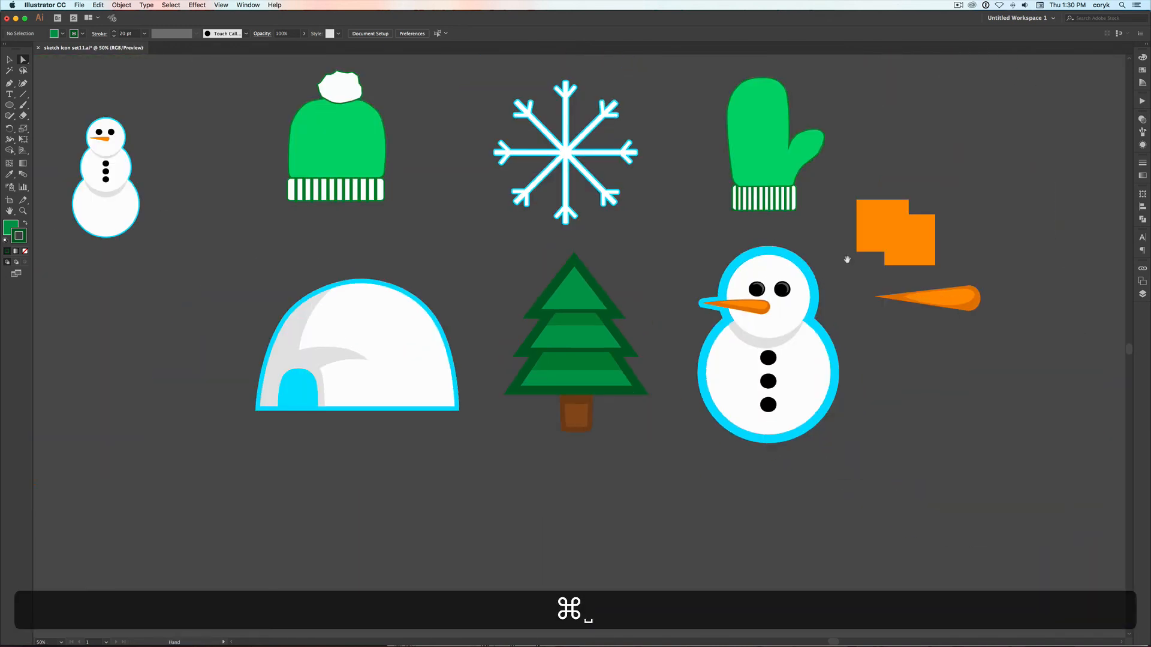
left_click_drag(848, 257, 907, 374)
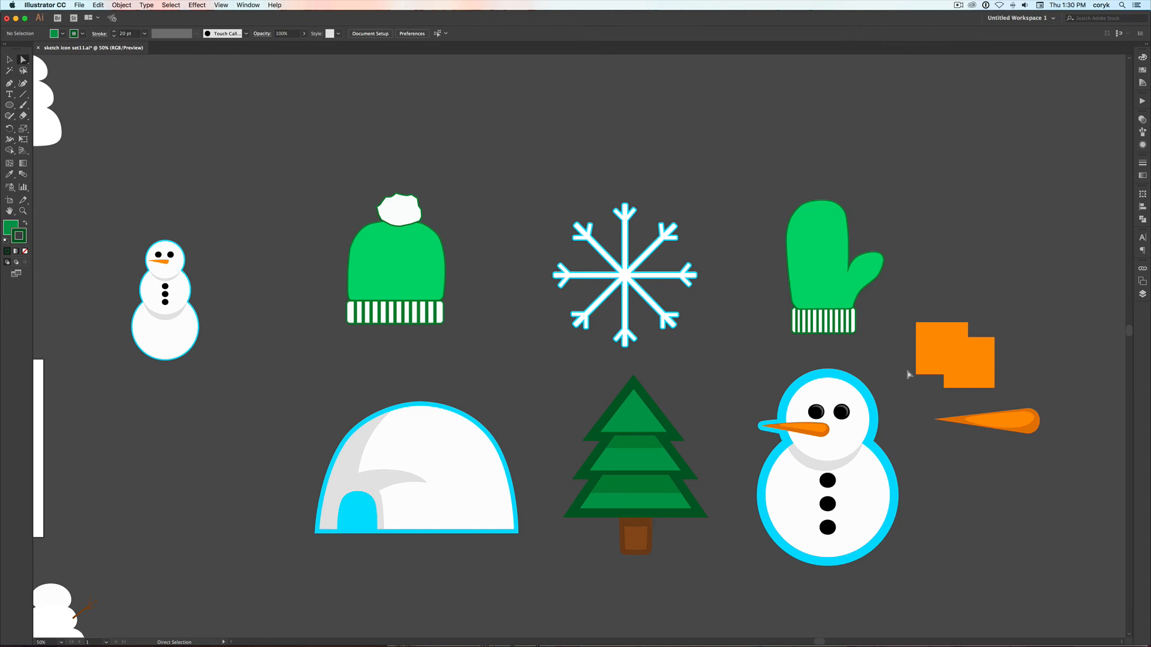
key("alt+super")
key("alt+super+2")
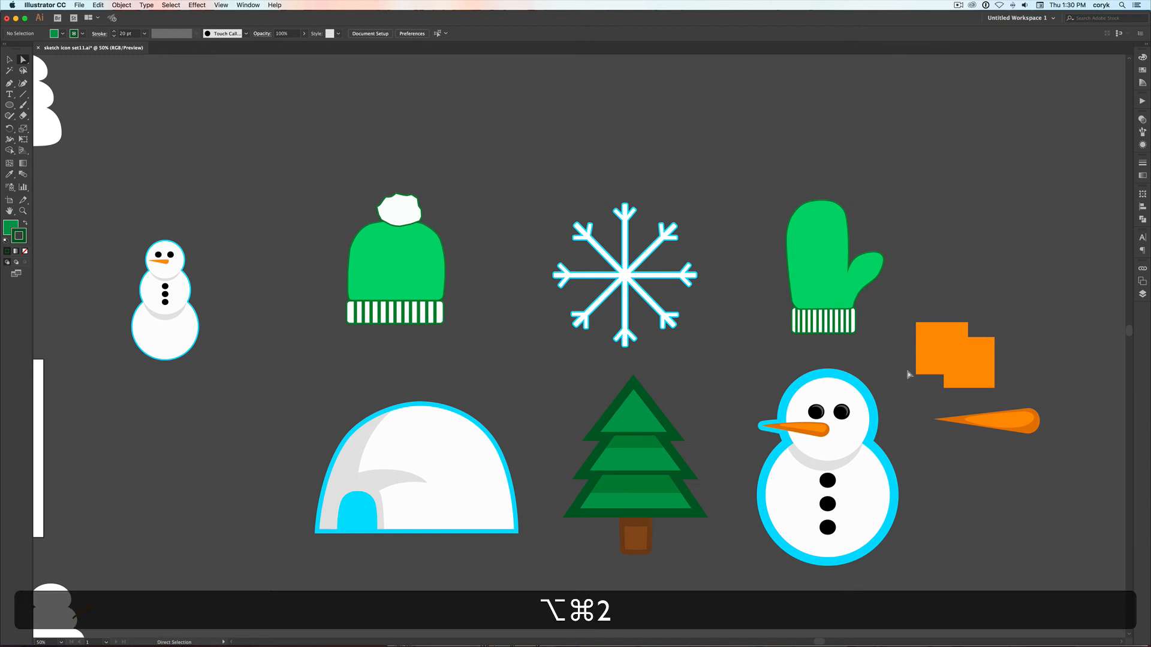